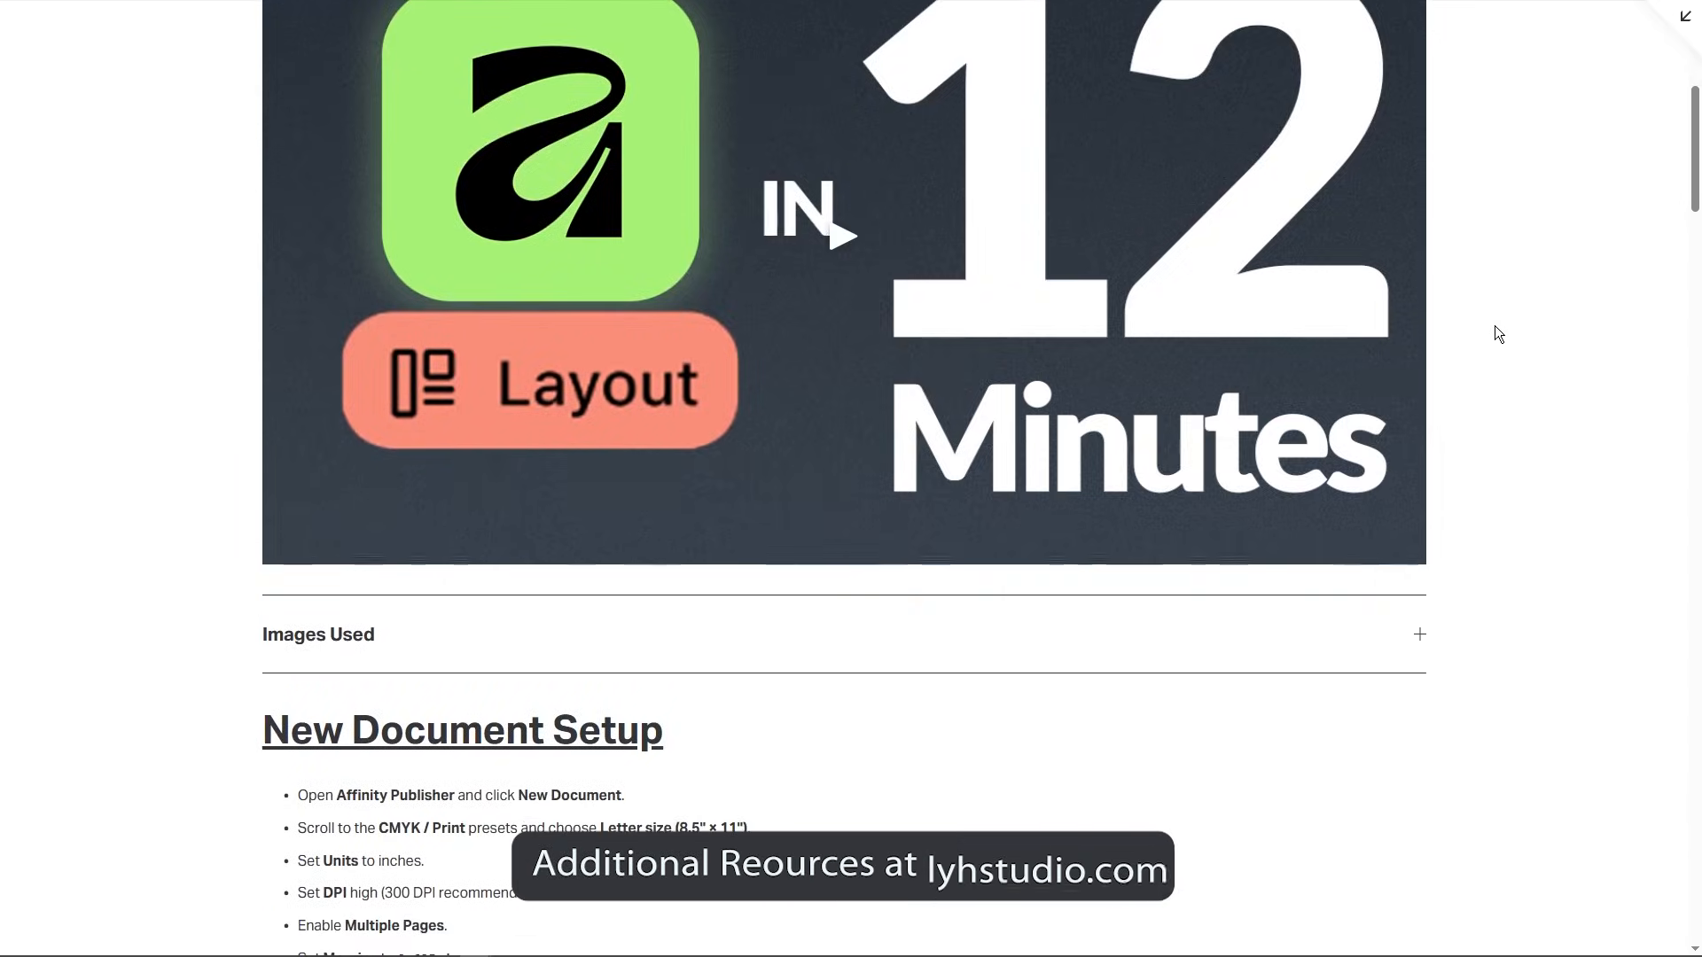
- Expand the Images Used section and read through the document setup notes on the resource page
click(1379, 434)
scroll(1376, 437, down, 1)
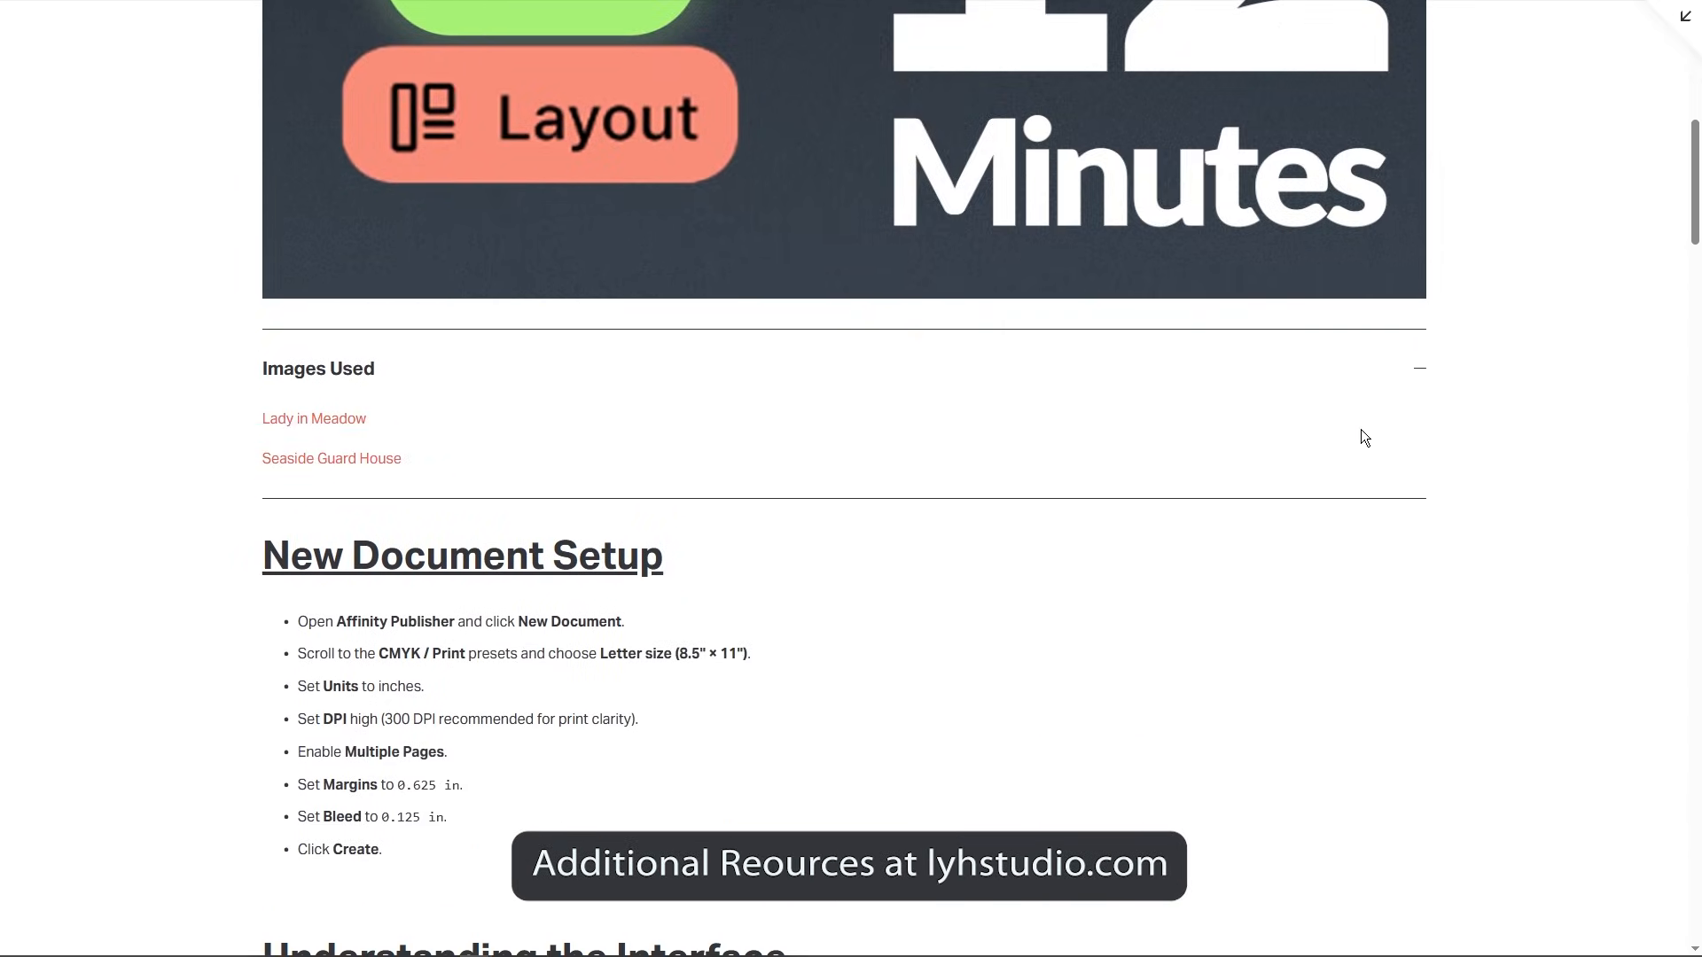
scroll(1376, 437, down, 7)
scroll(1363, 441, down, 10)
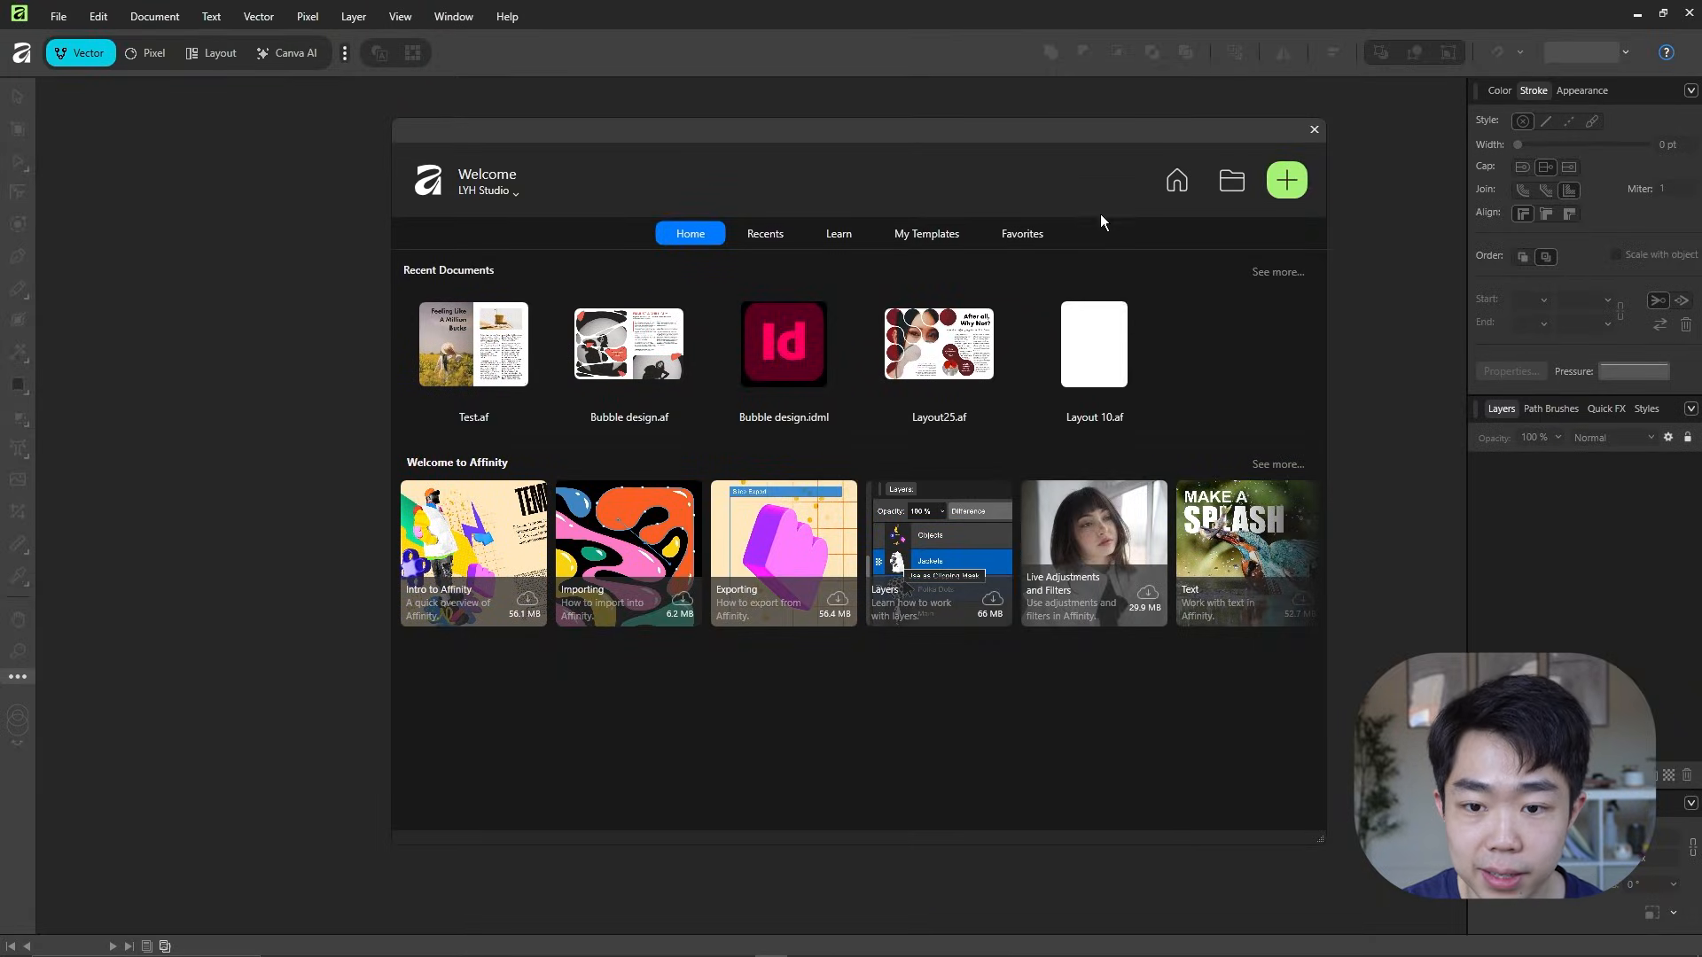
- Start a new document from the CMYK Letter (ANSI A) preset, keeping inches as the document units
click(1289, 184)
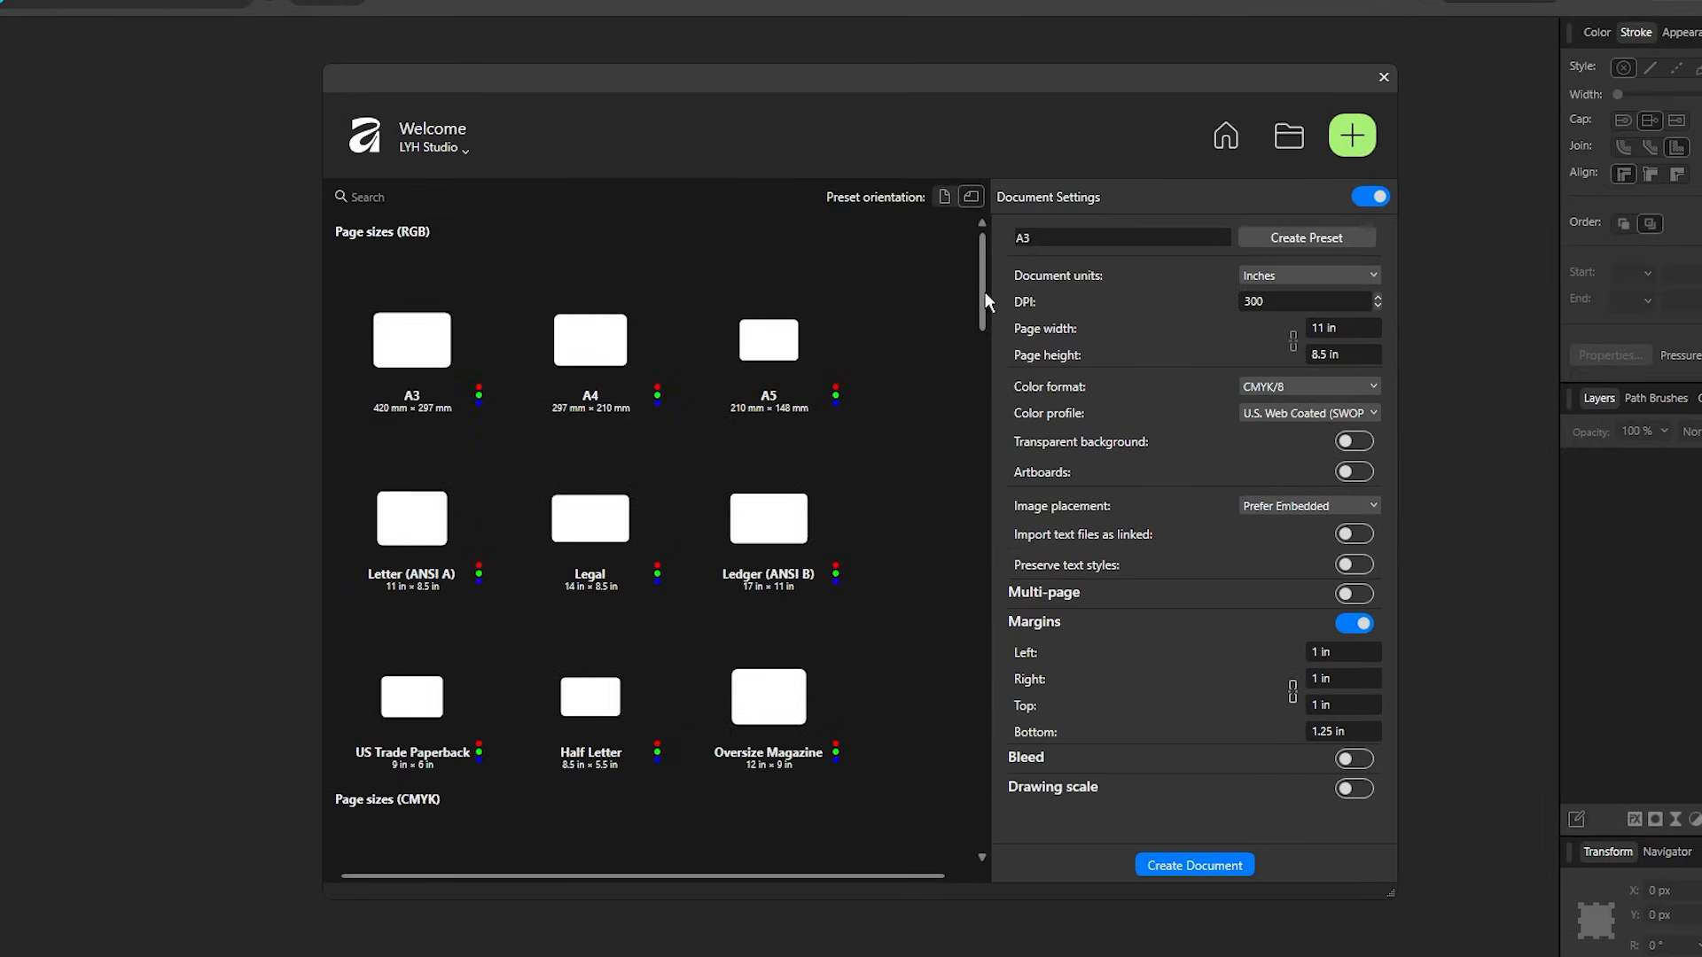
drag(986, 293, 980, 379)
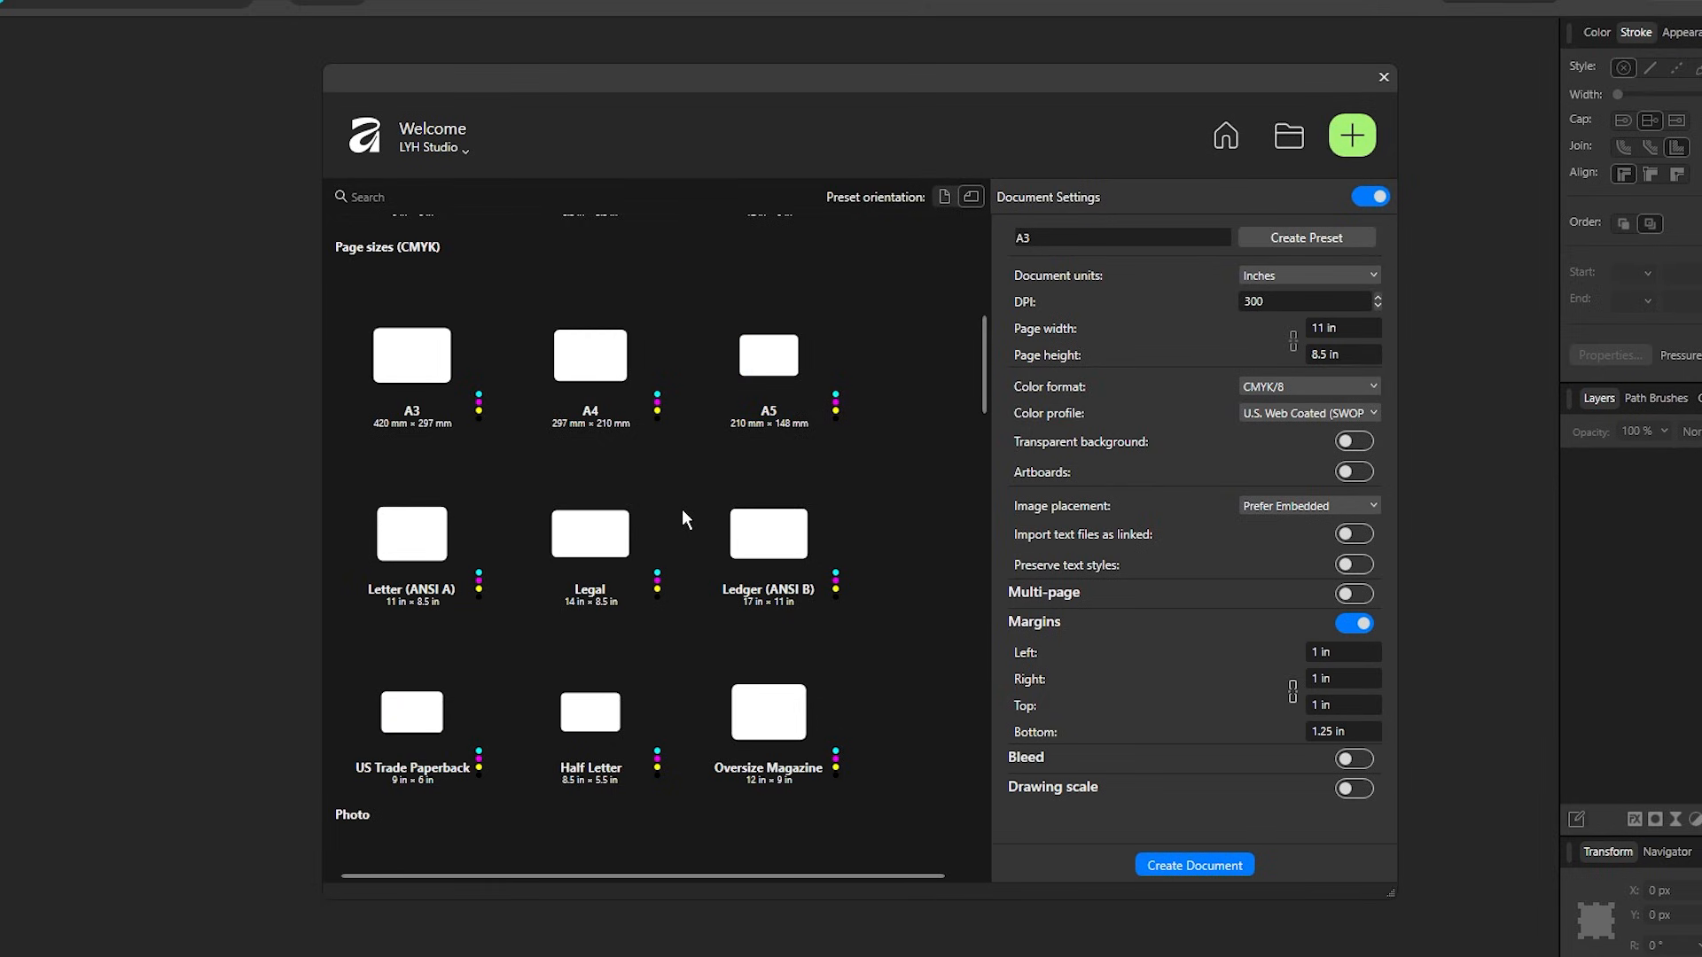
click(418, 585)
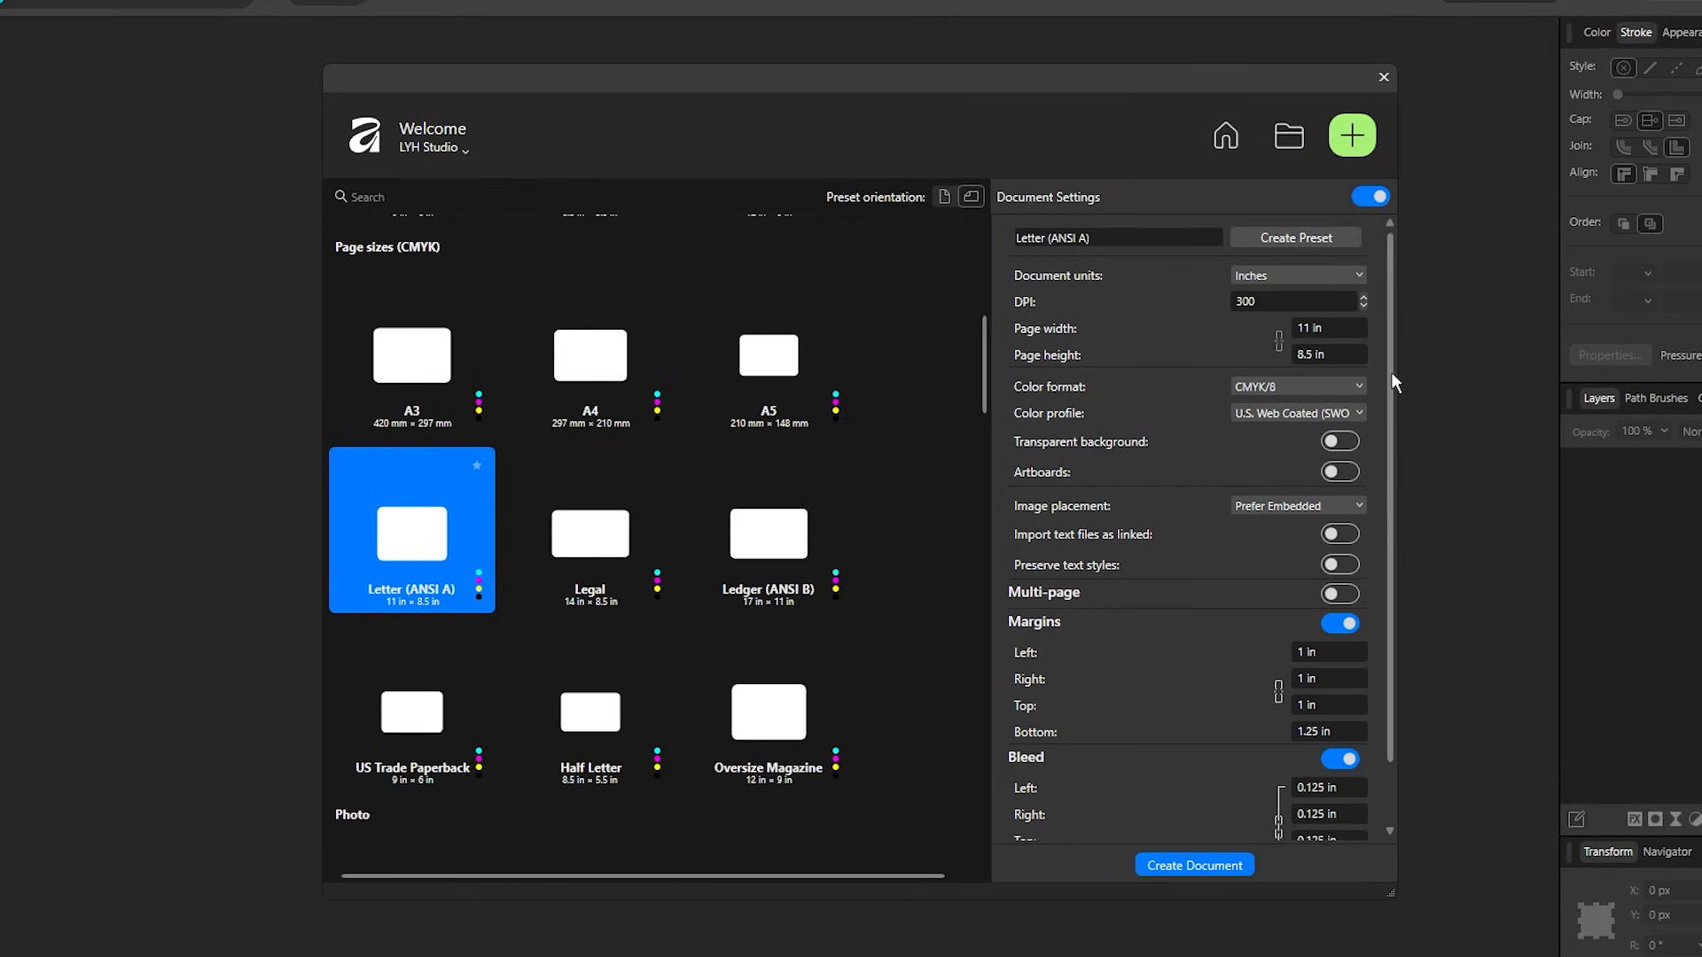
drag(1391, 371, 1391, 380)
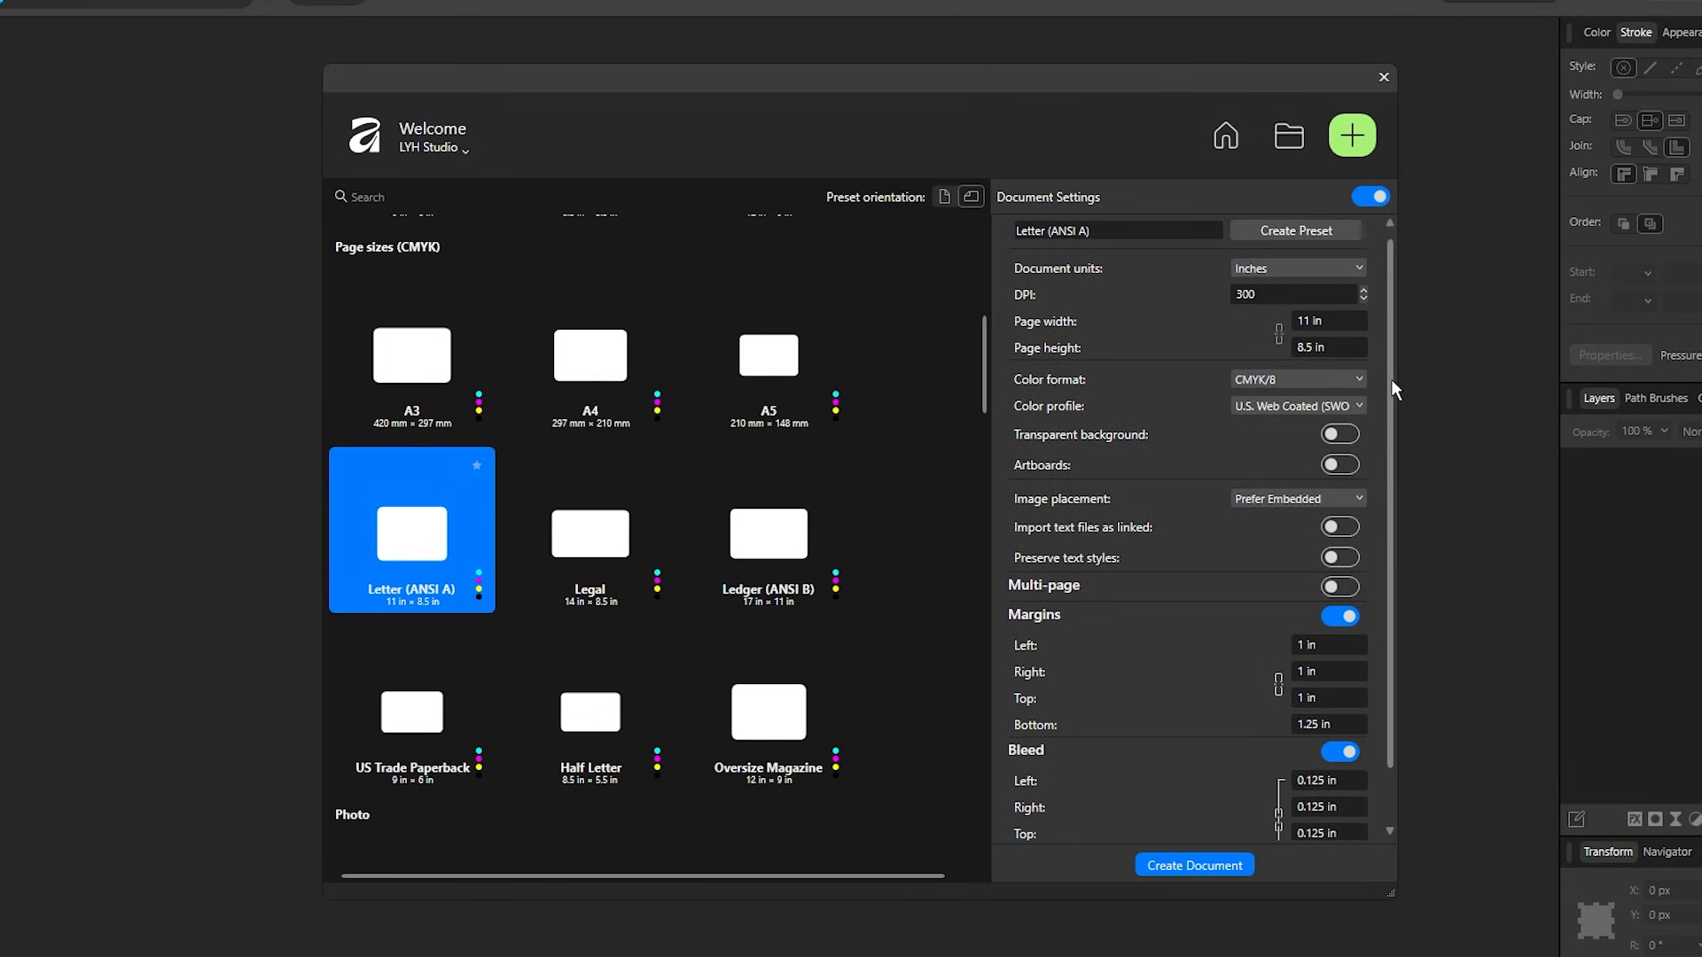
click(1294, 267)
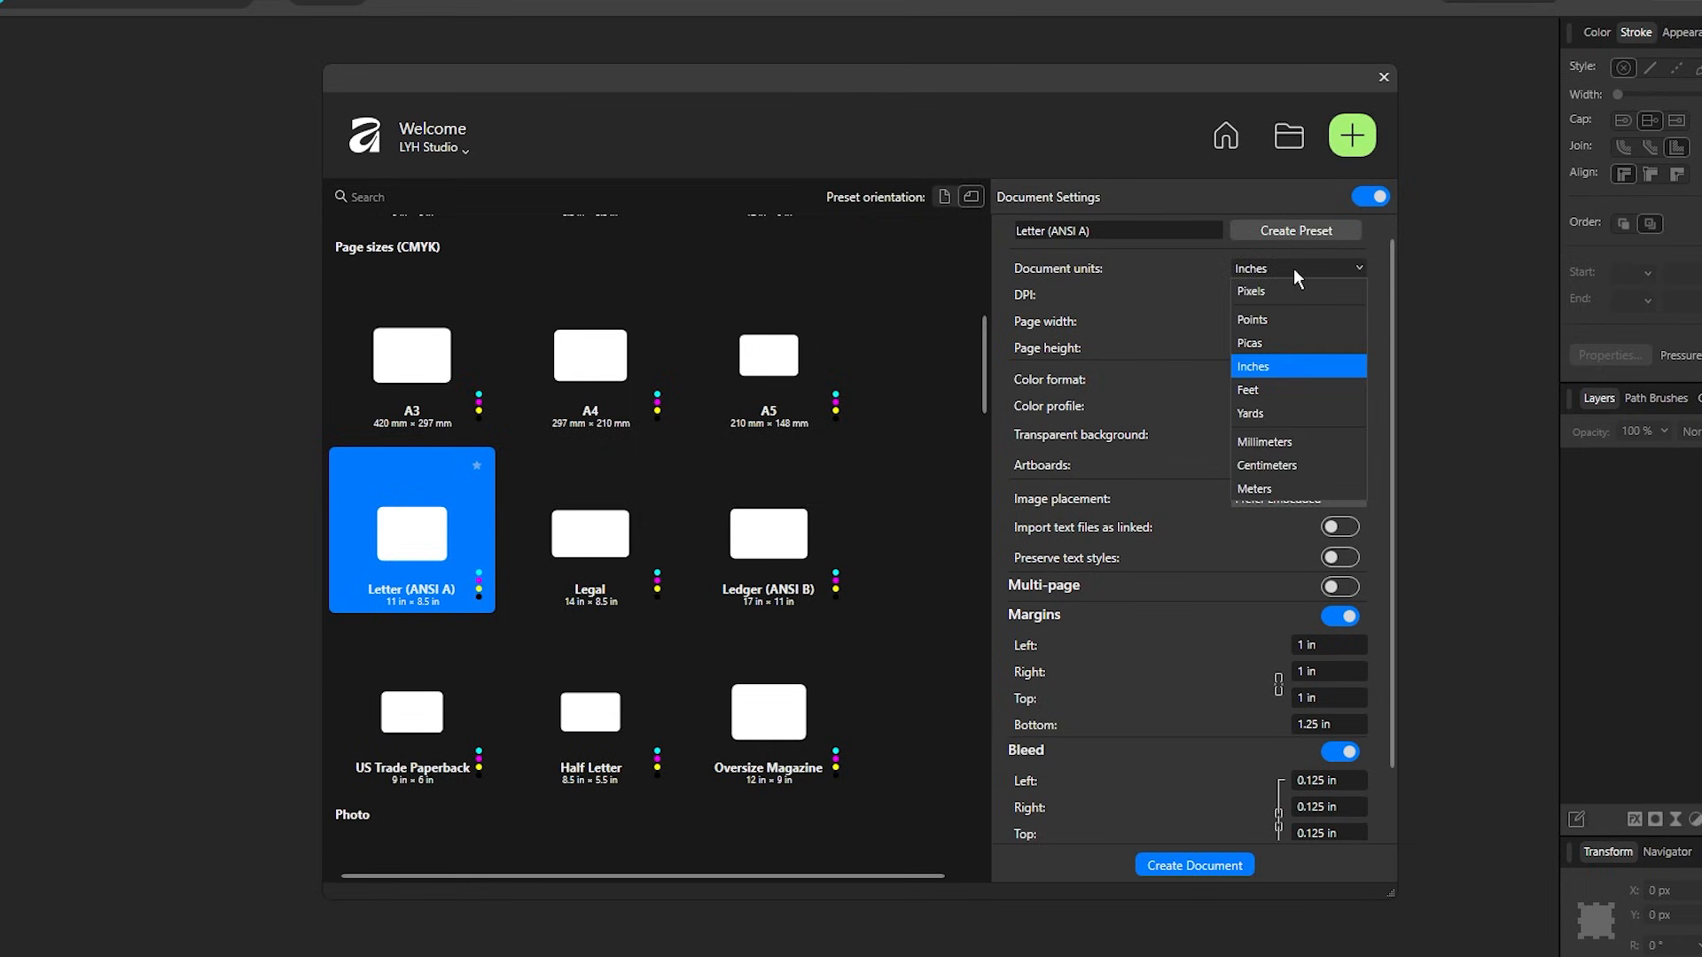
click(1294, 268)
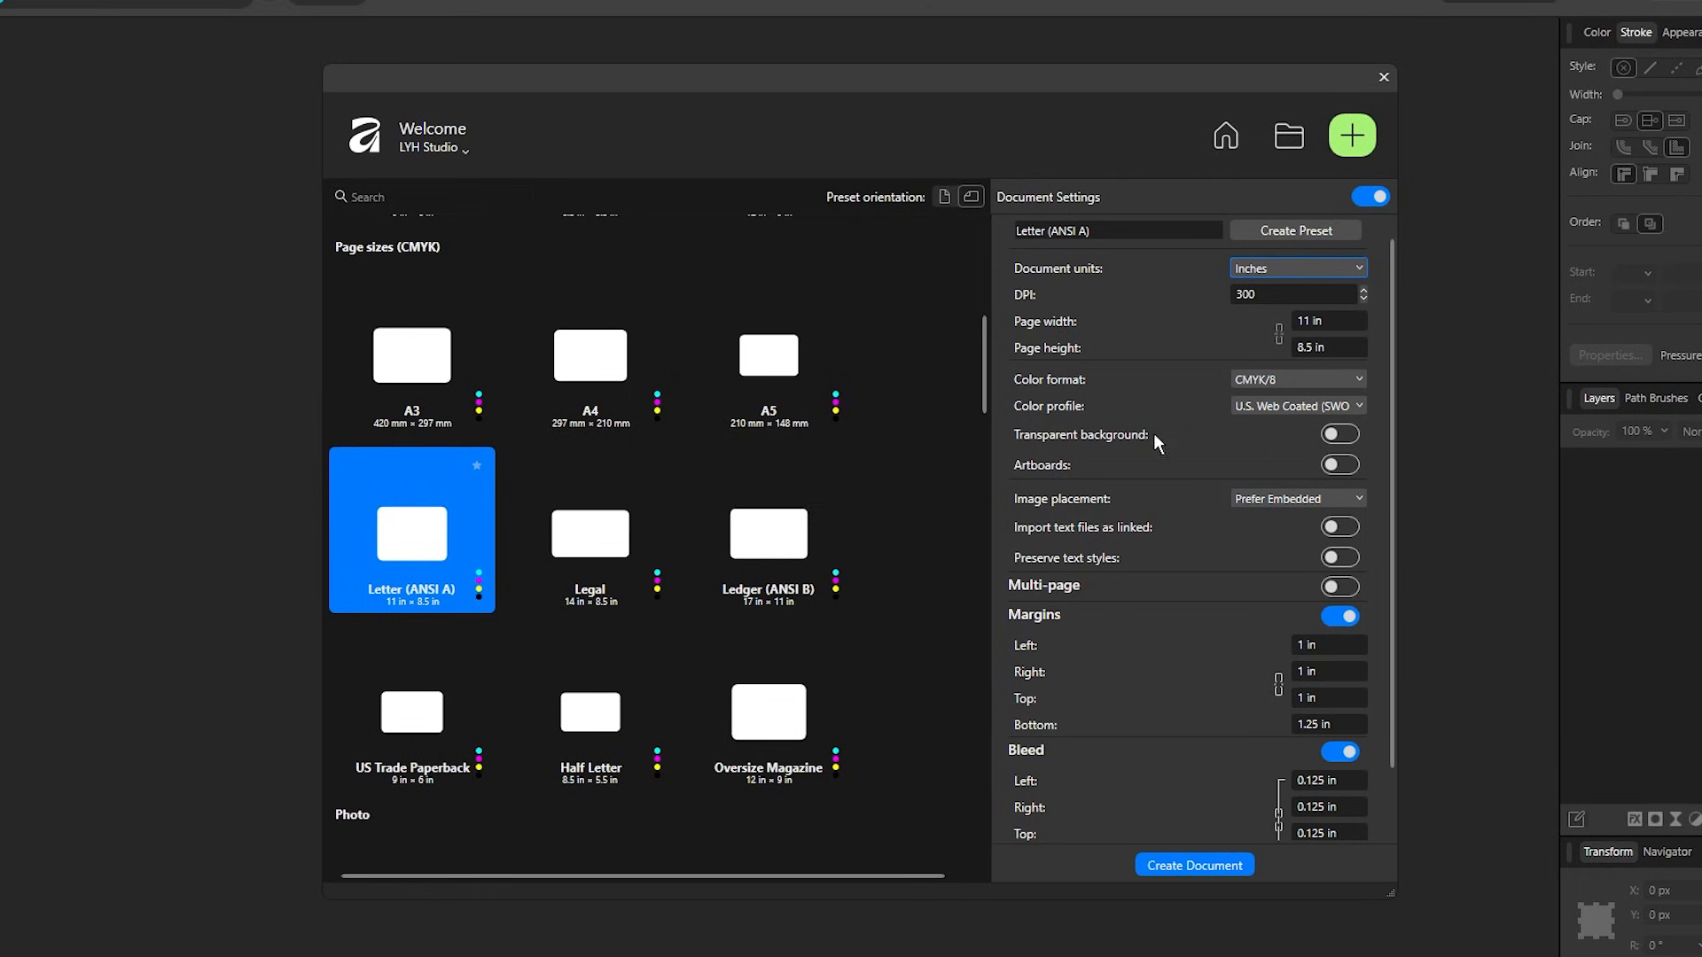
- Create the document with multi-page enabled and all four margins linked at 0.625 in
click(1333, 589)
scroll(1152, 598, down, 1)
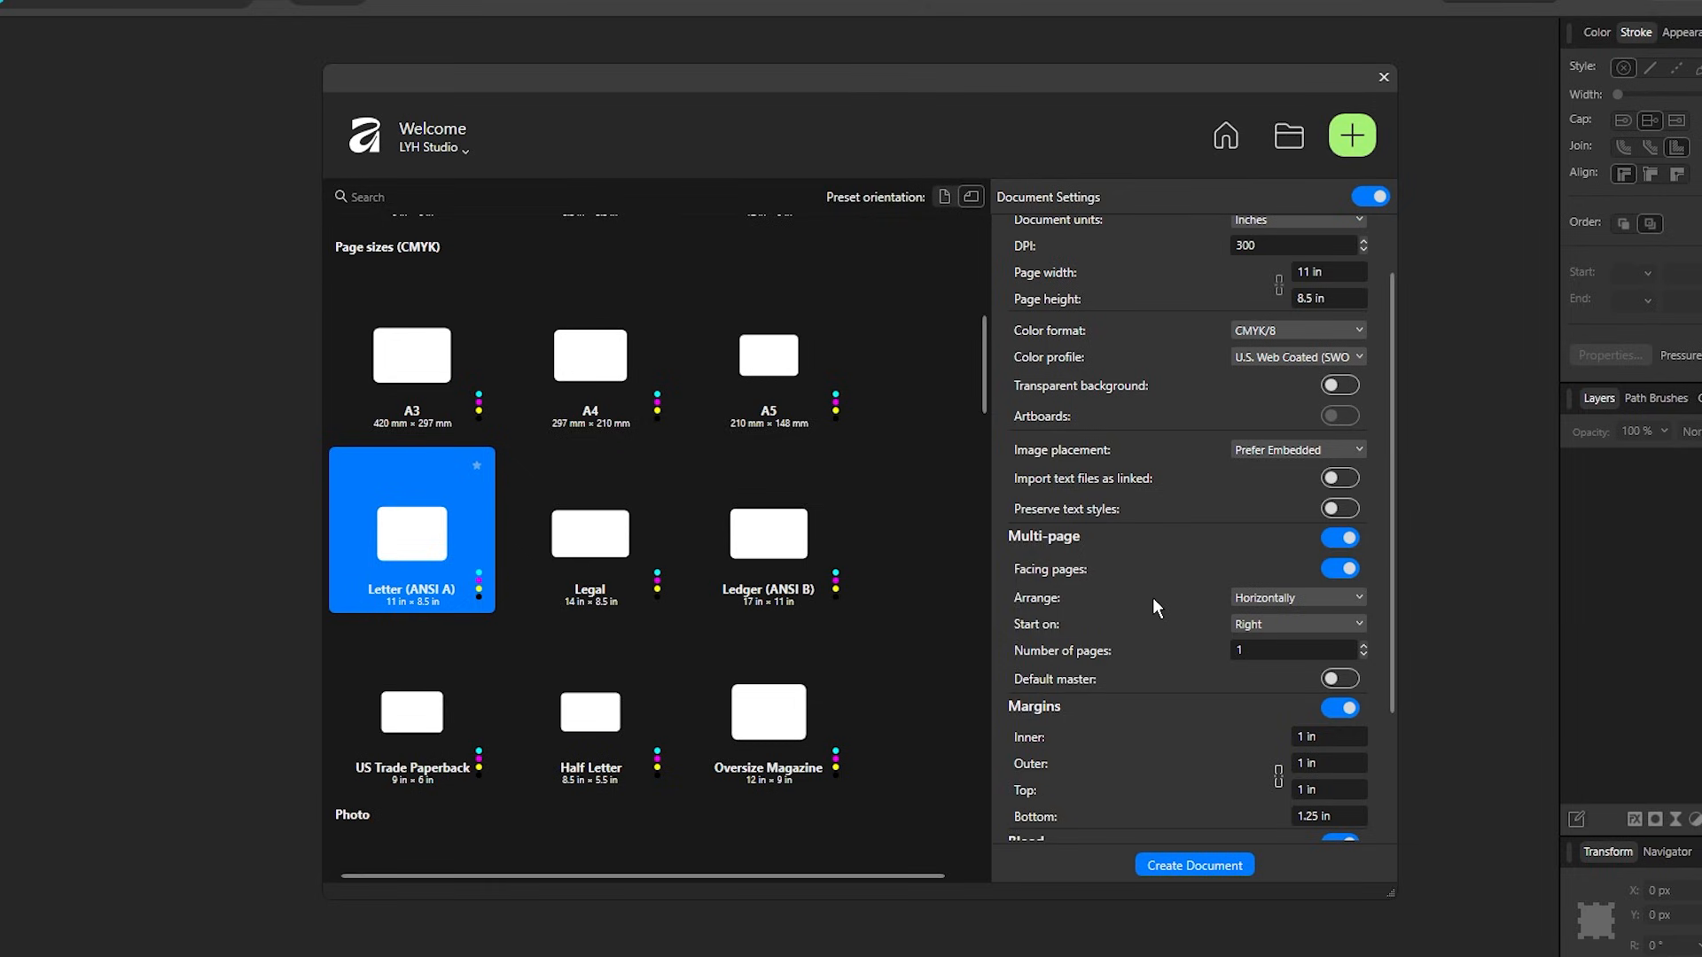
scroll(1152, 597, down, 3)
click(1325, 582)
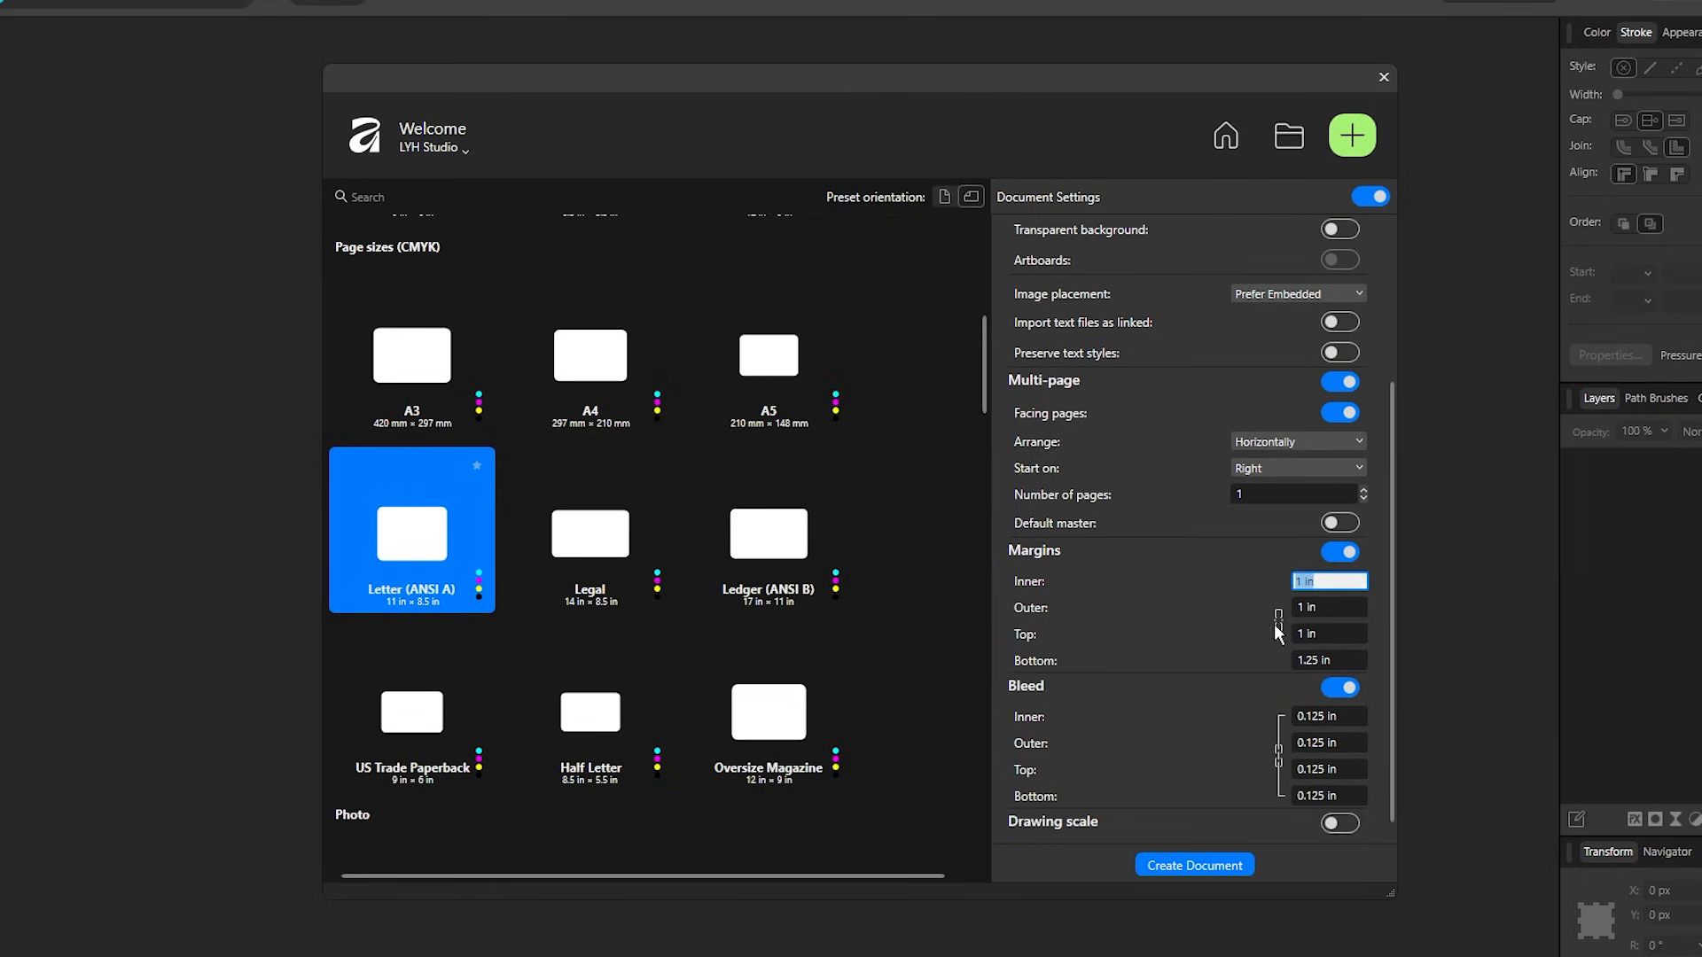
text(.625)
click(1332, 608)
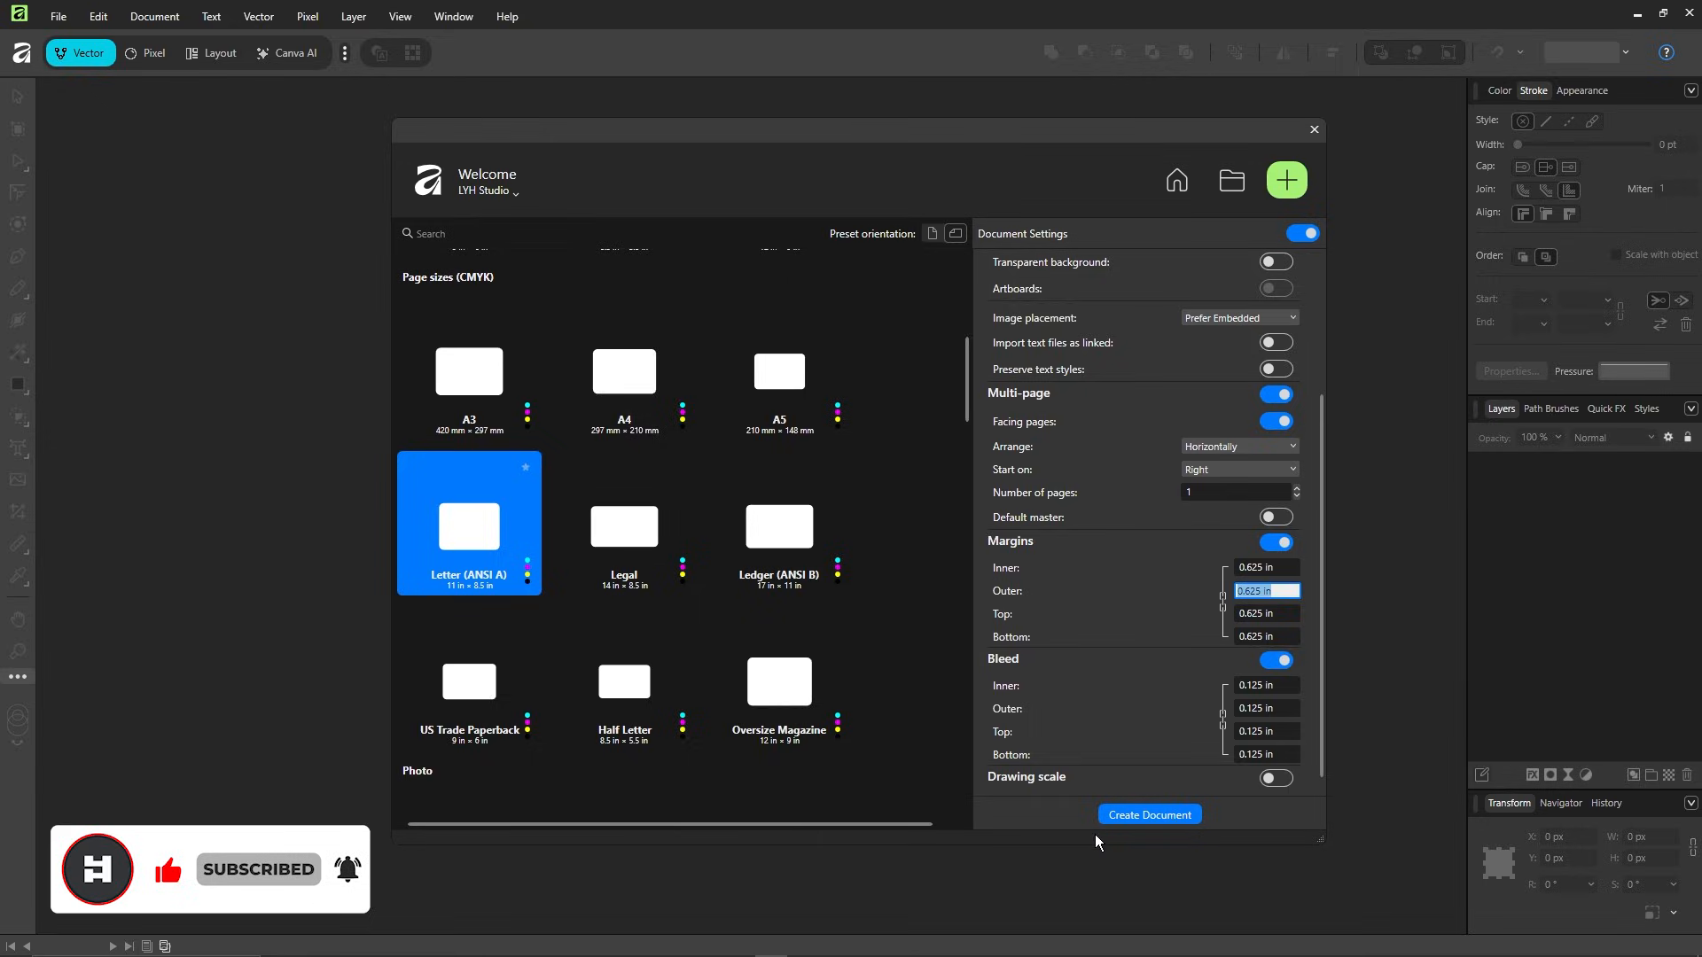
click(1117, 818)
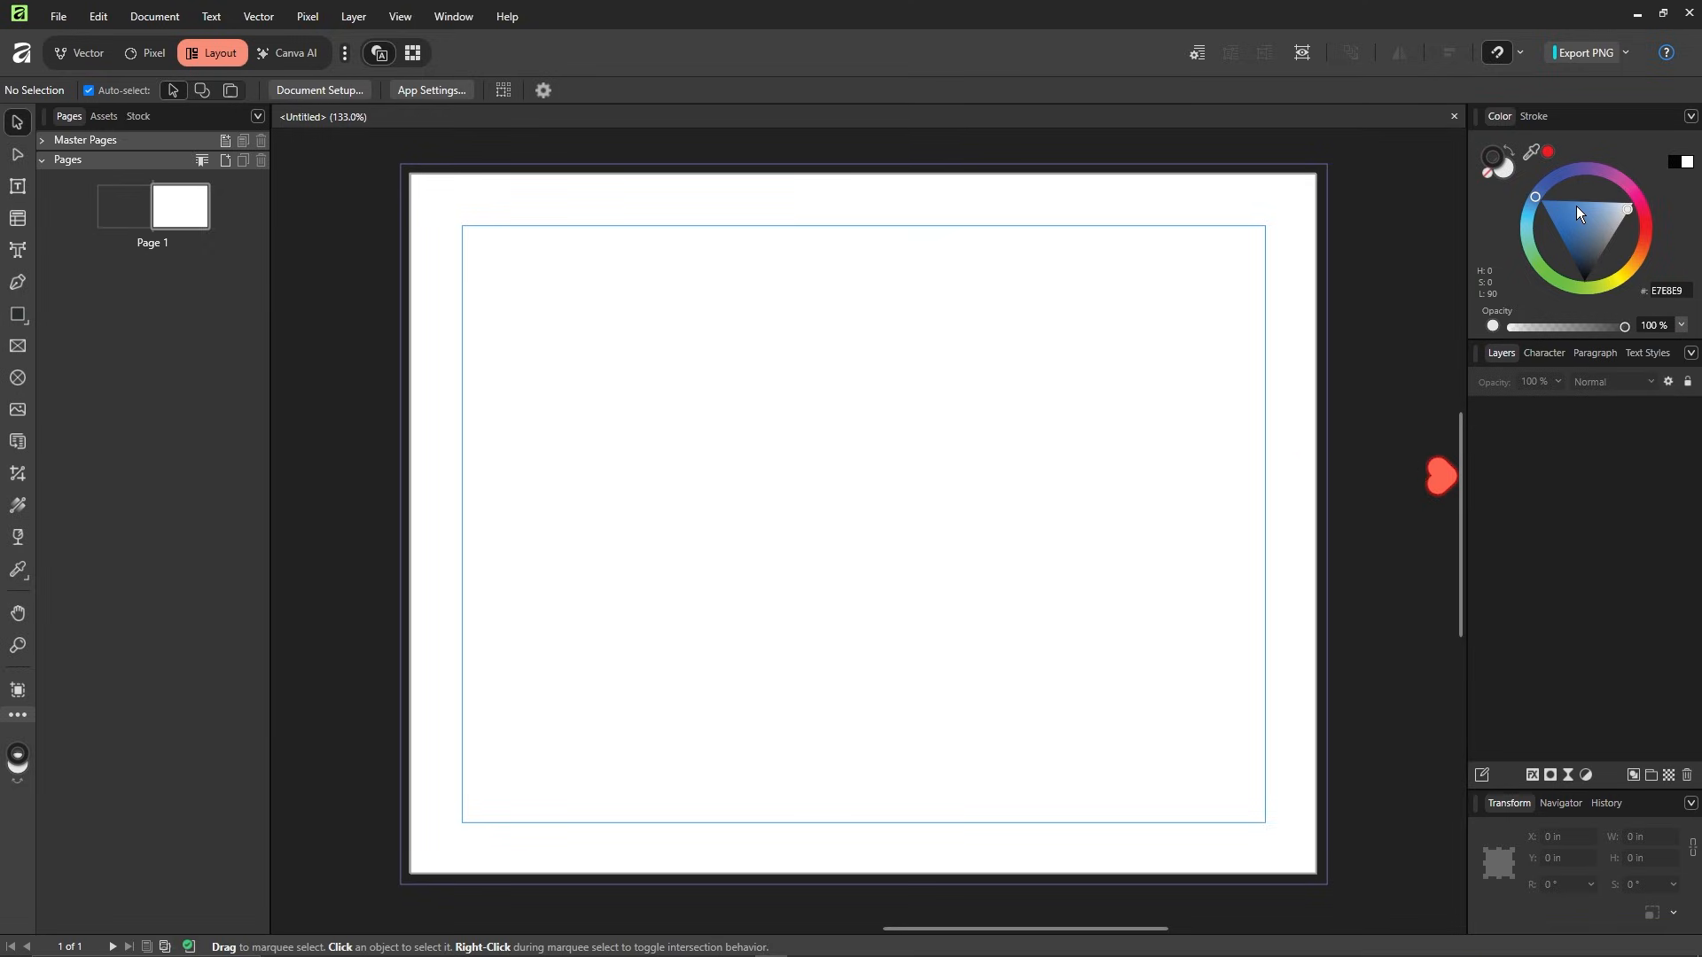
- Look over the Character and Paragraph settings and return to the layer list
click(1541, 353)
click(1595, 354)
click(1507, 353)
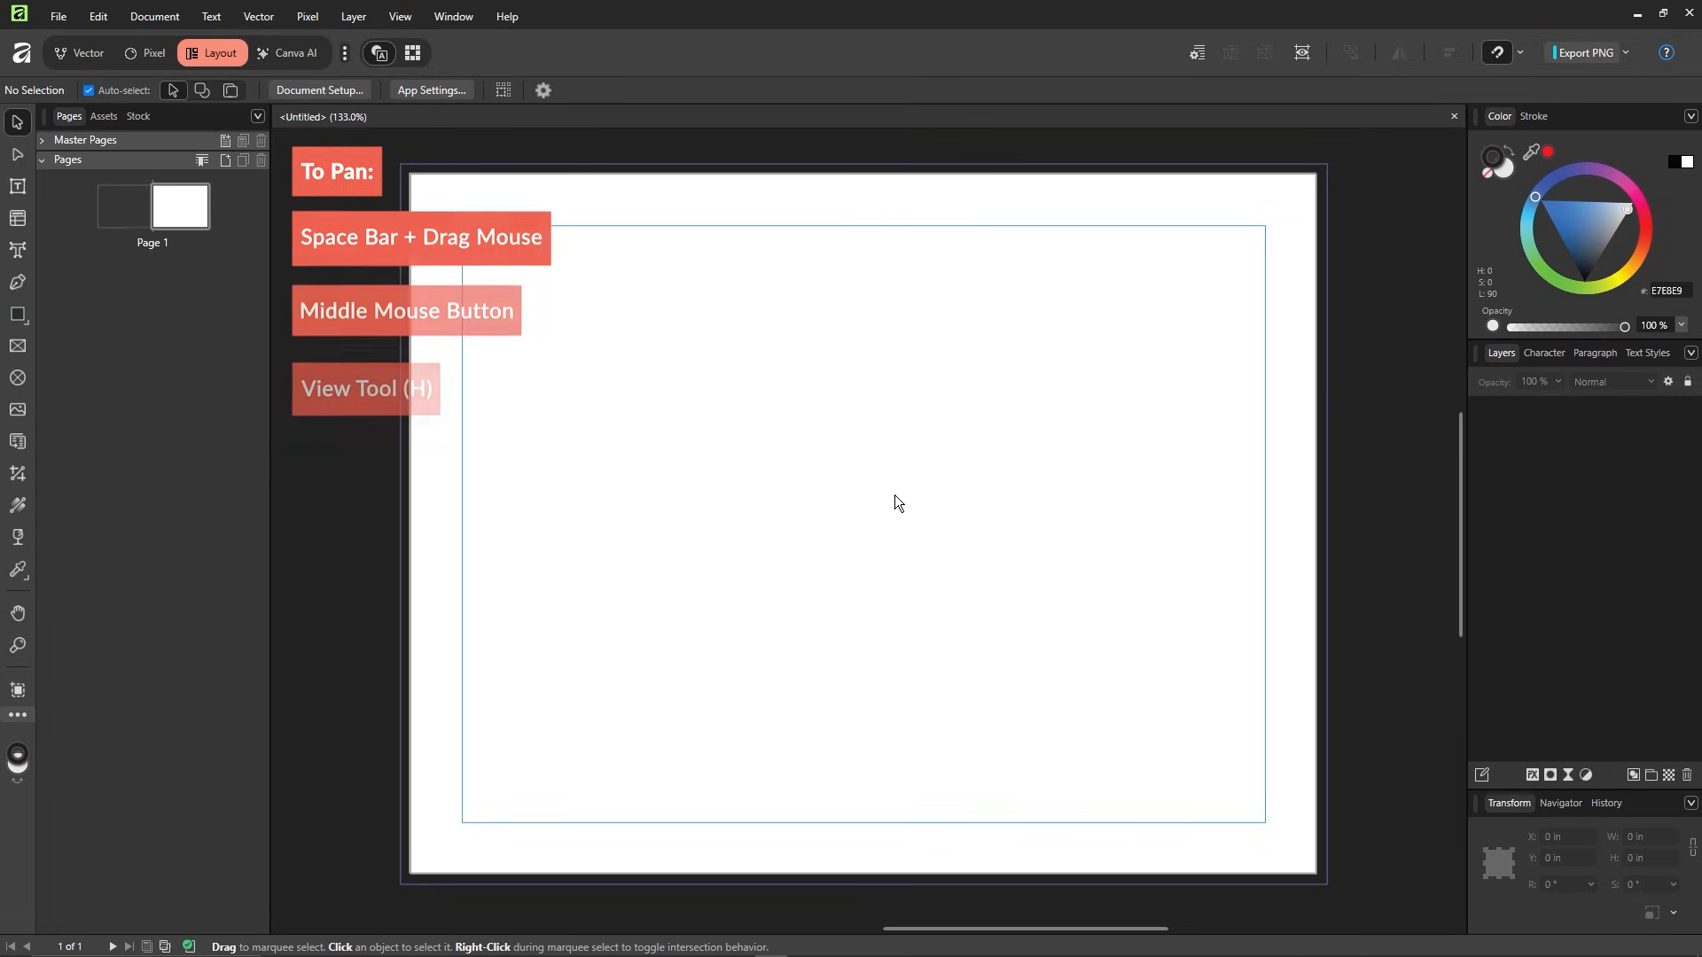
- Pan the blank page around the canvas, both temporarily and with the View tool
key(space)
drag(789, 532, 890, 531)
drag(932, 465, 901, 461)
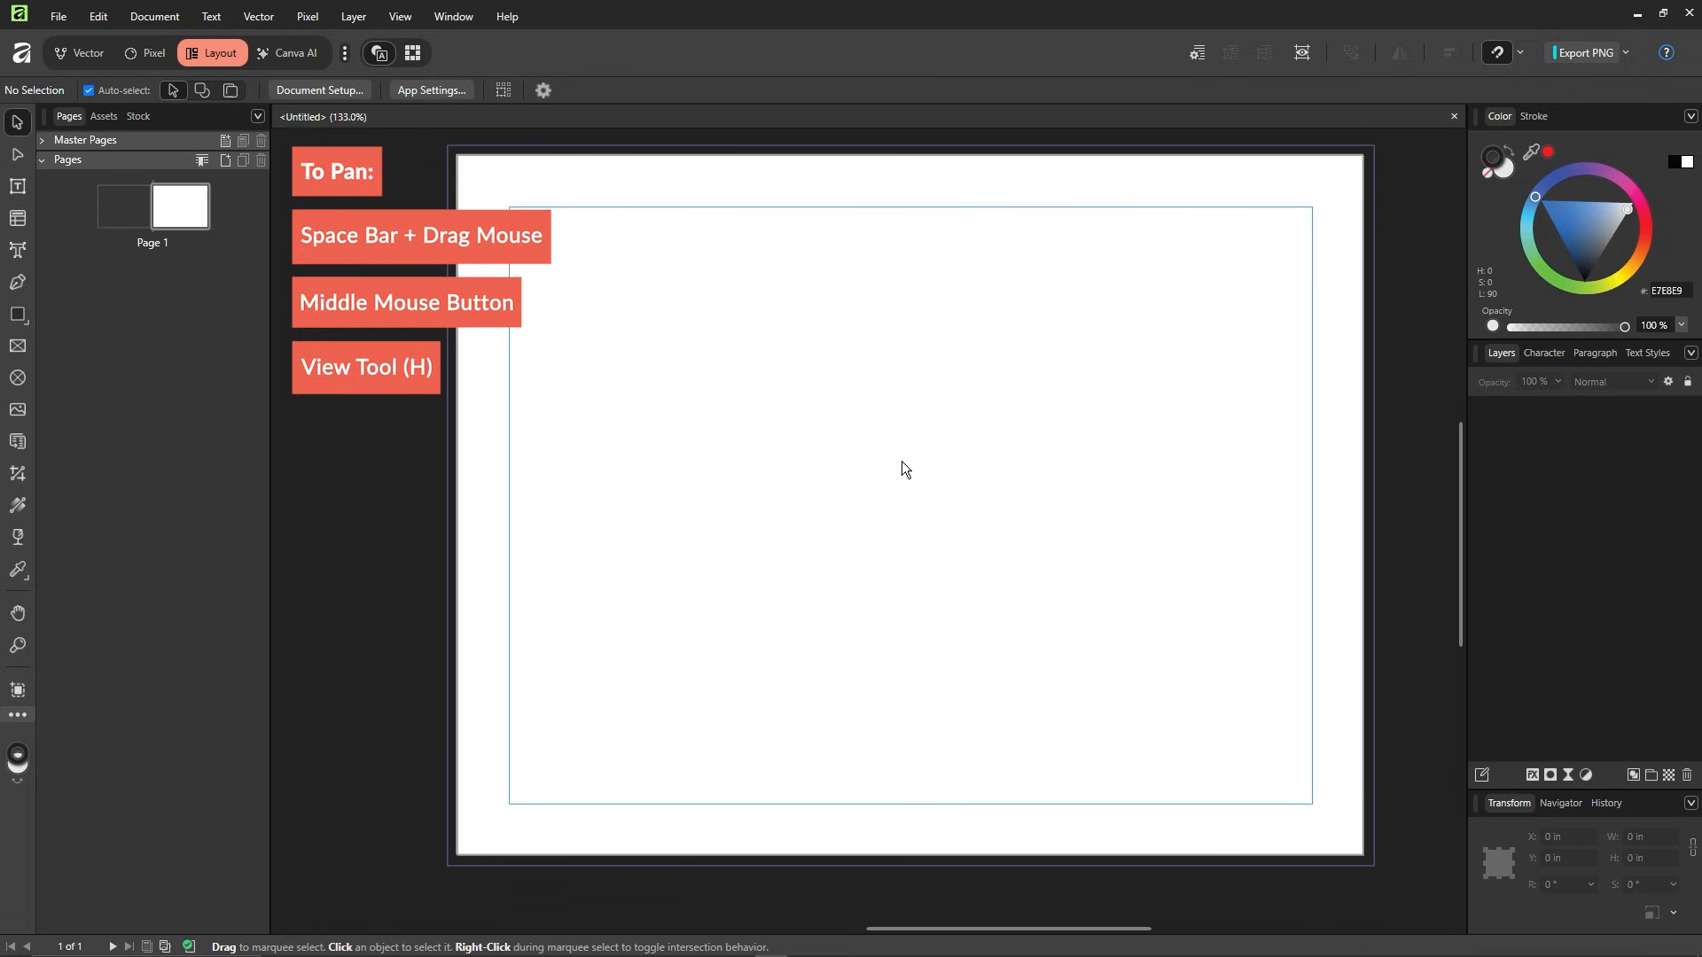
click(18, 620)
drag(726, 508, 784, 501)
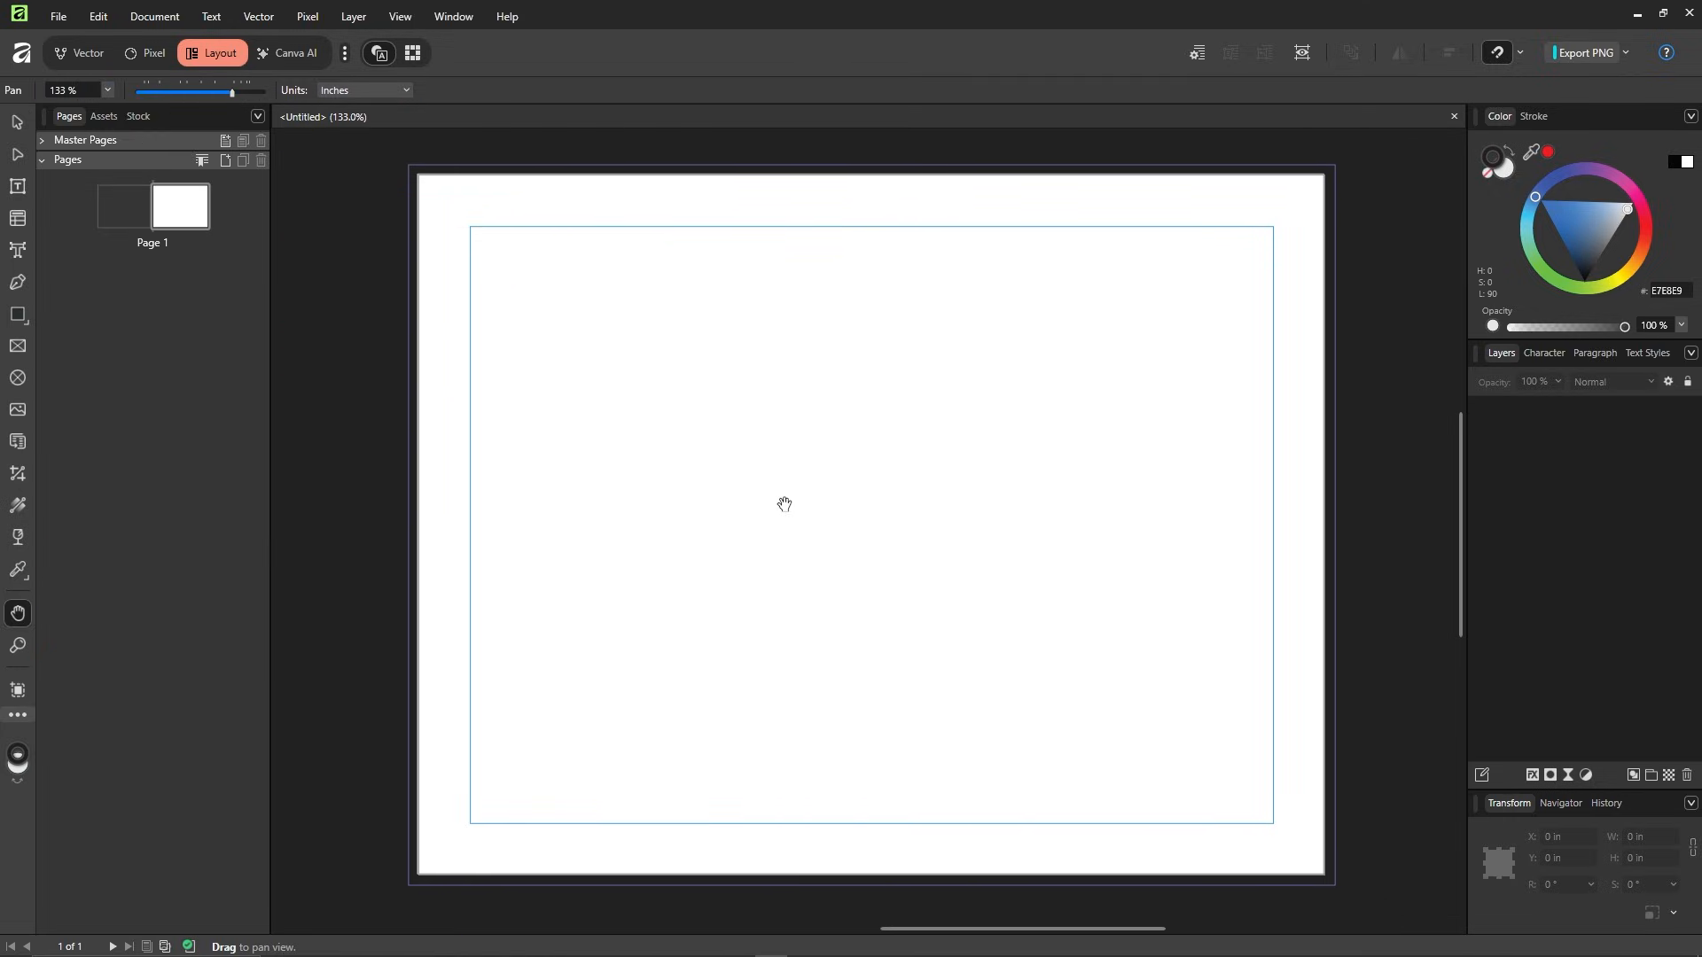
key(v)
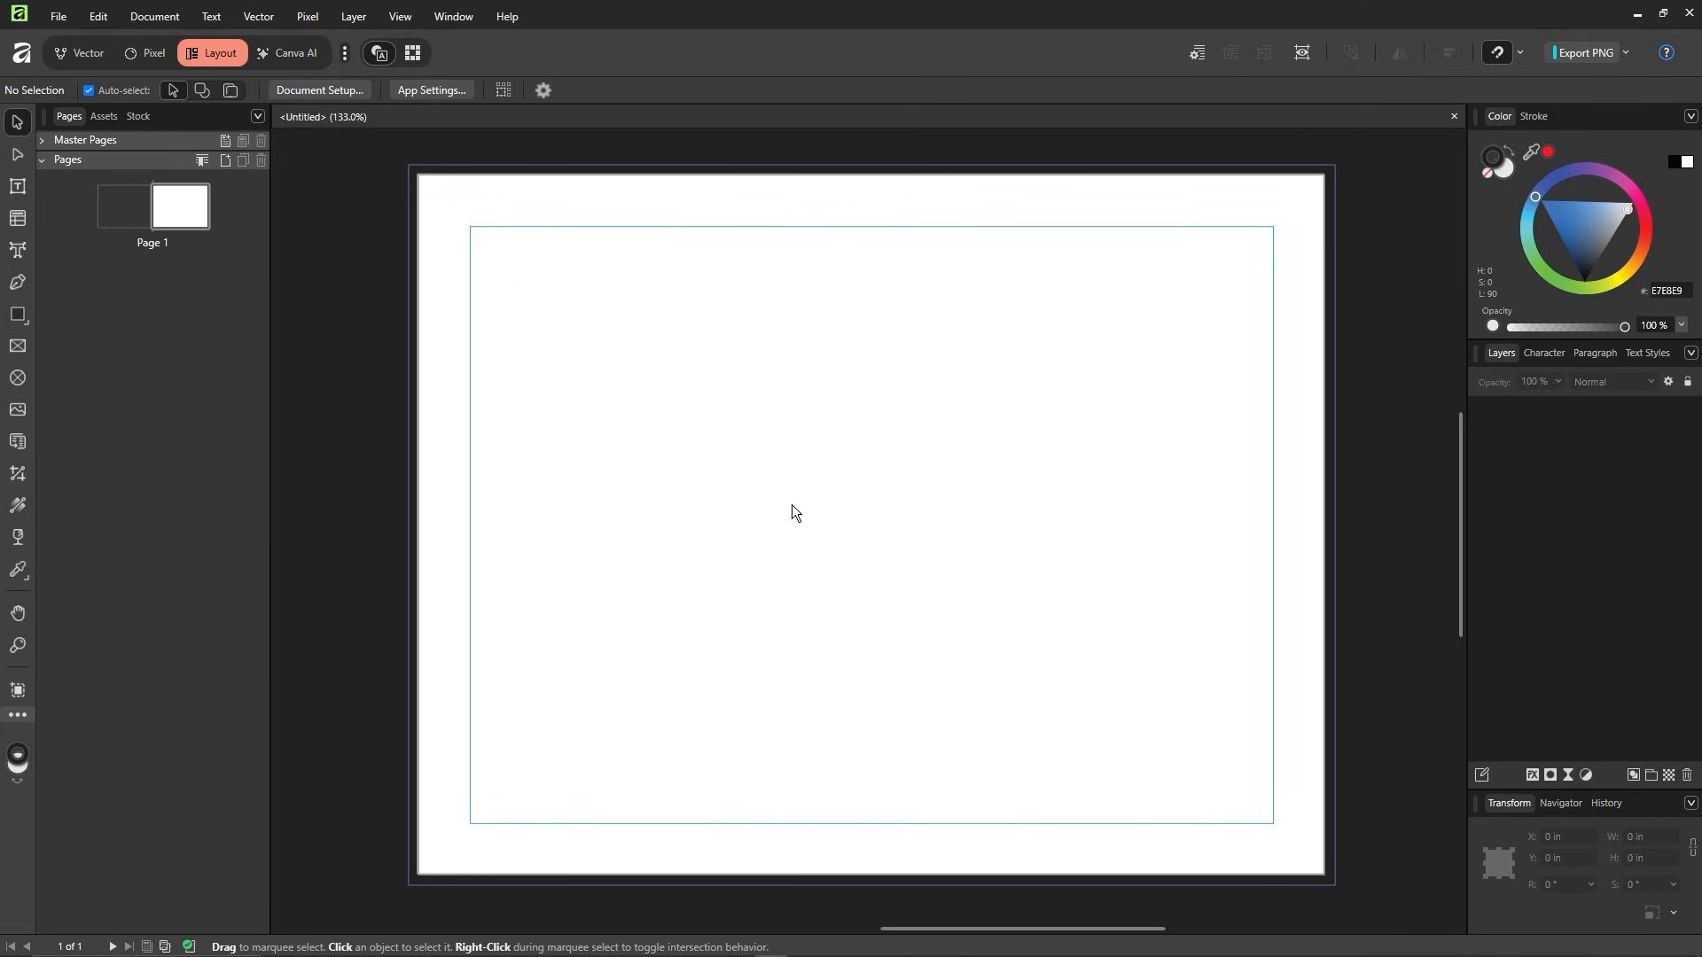
- Try the Zoom tool on the blank page, and zoom in and out around its middle
click(21, 646)
drag(828, 486, 874, 475)
key(v)
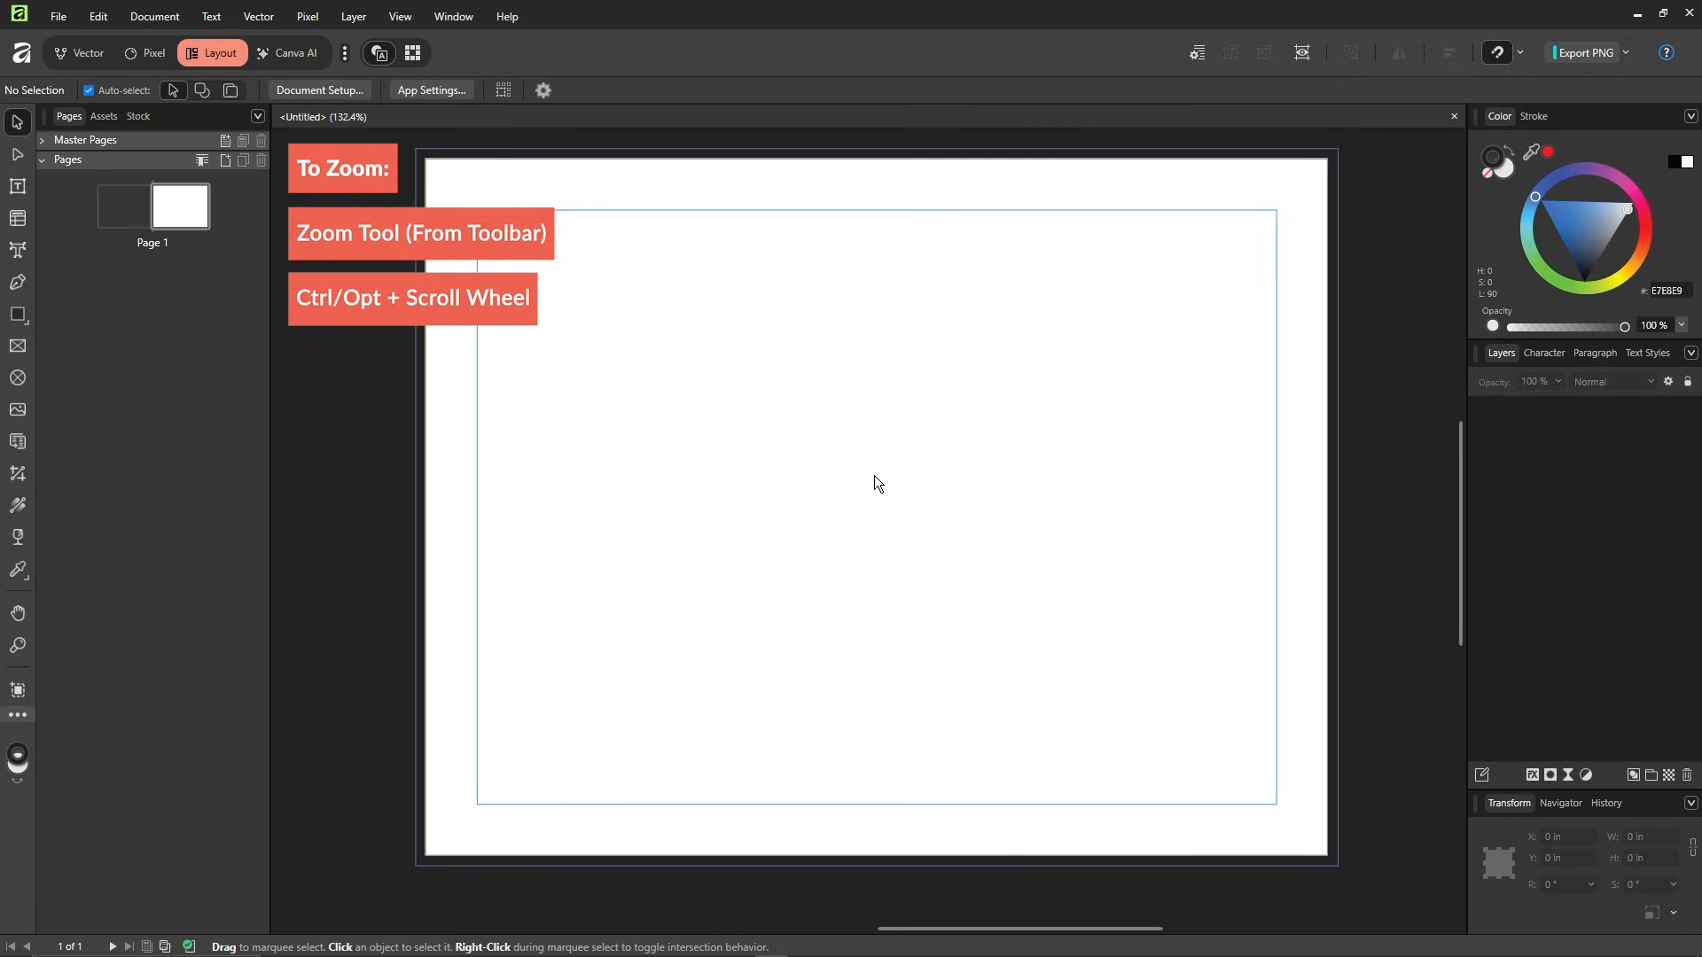
scroll(870, 475, up, 3)
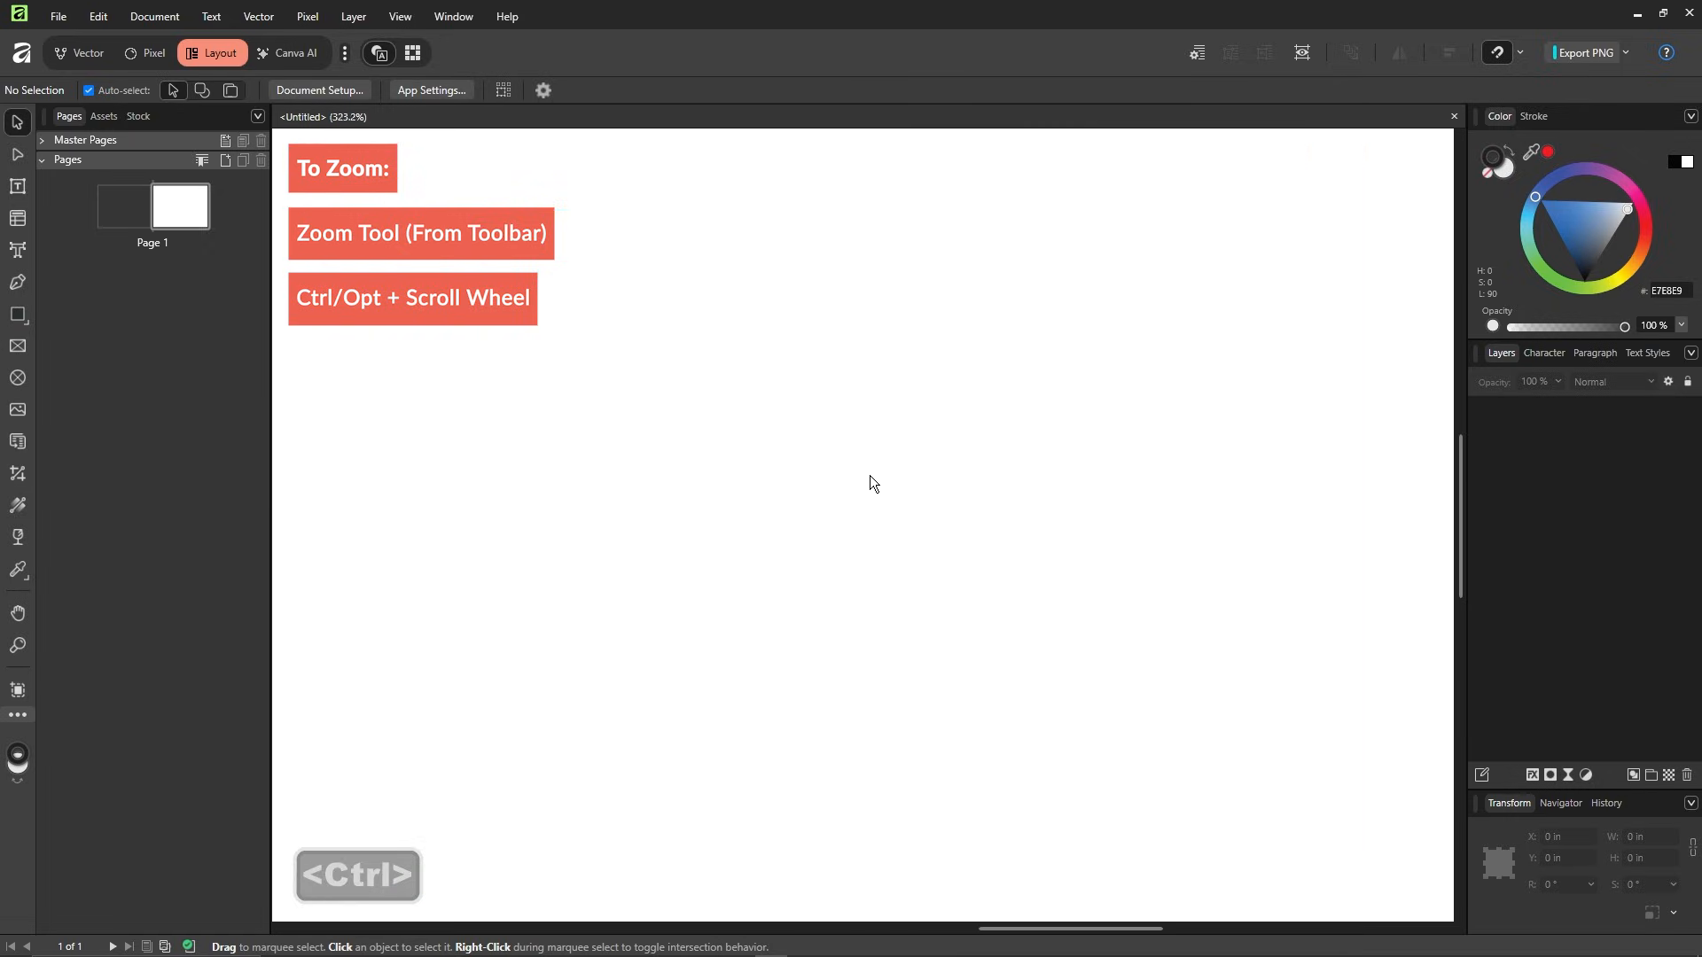
scroll(870, 475, down, 3)
scroll(870, 475, up, 3)
scroll(869, 475, down, 3)
drag(874, 480, 934, 507)
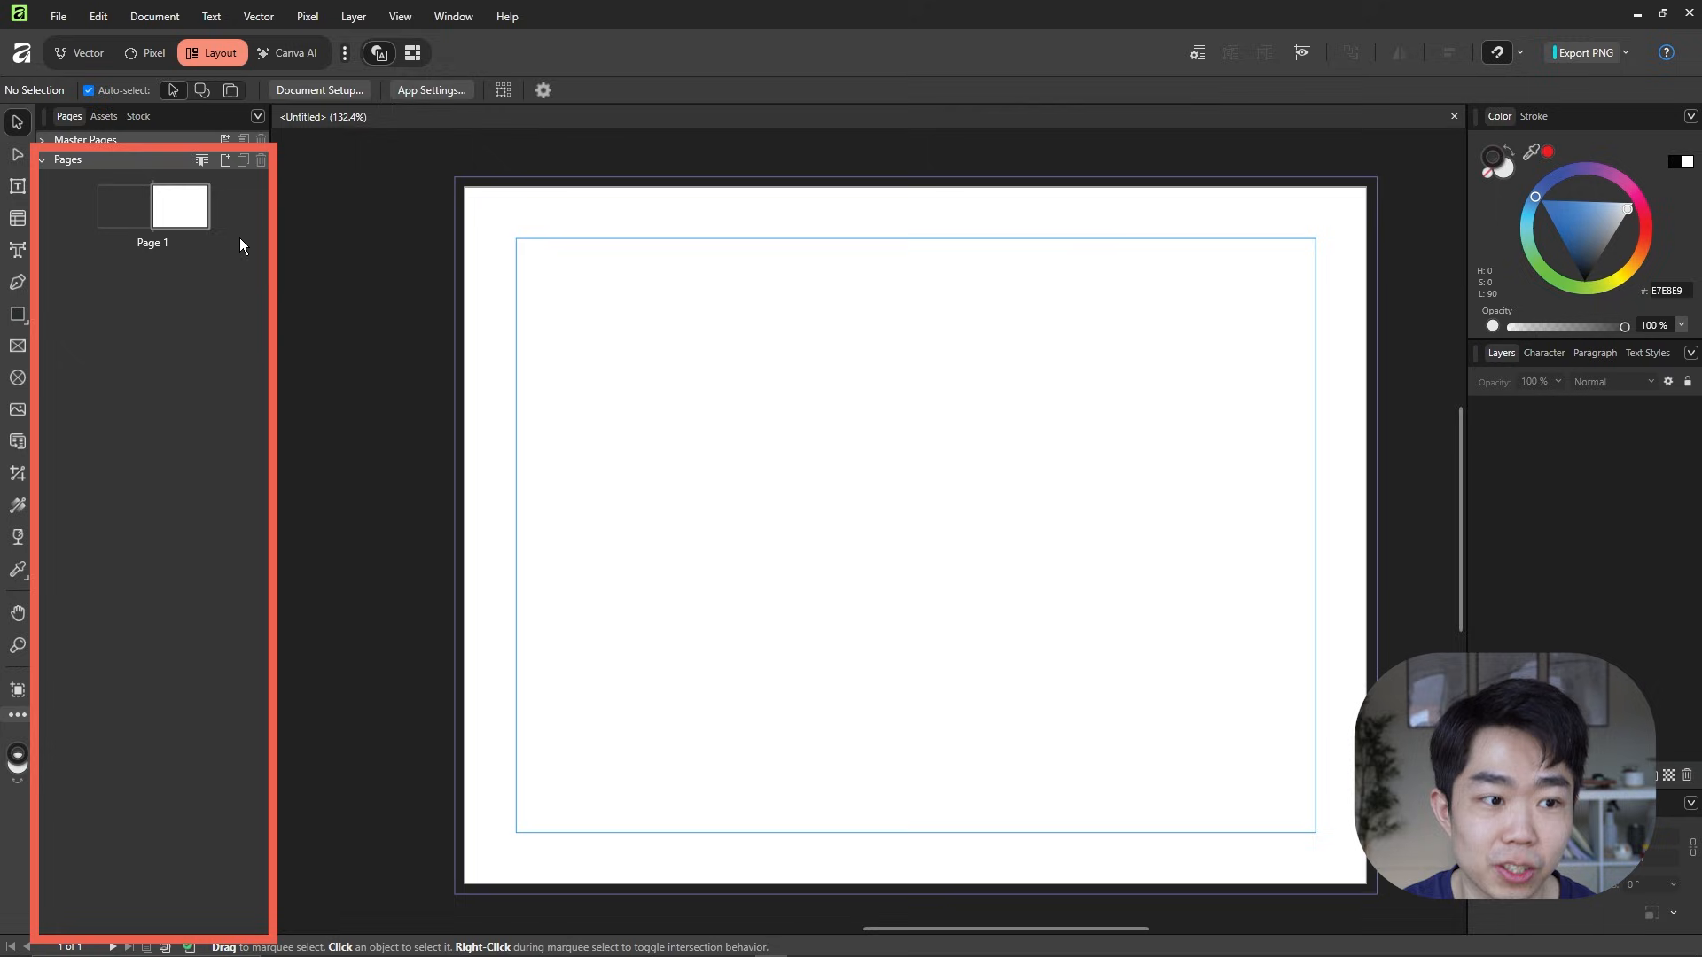
- Add two pages after page 1 with no master page and Flow Pages spread wrapping
click(226, 161)
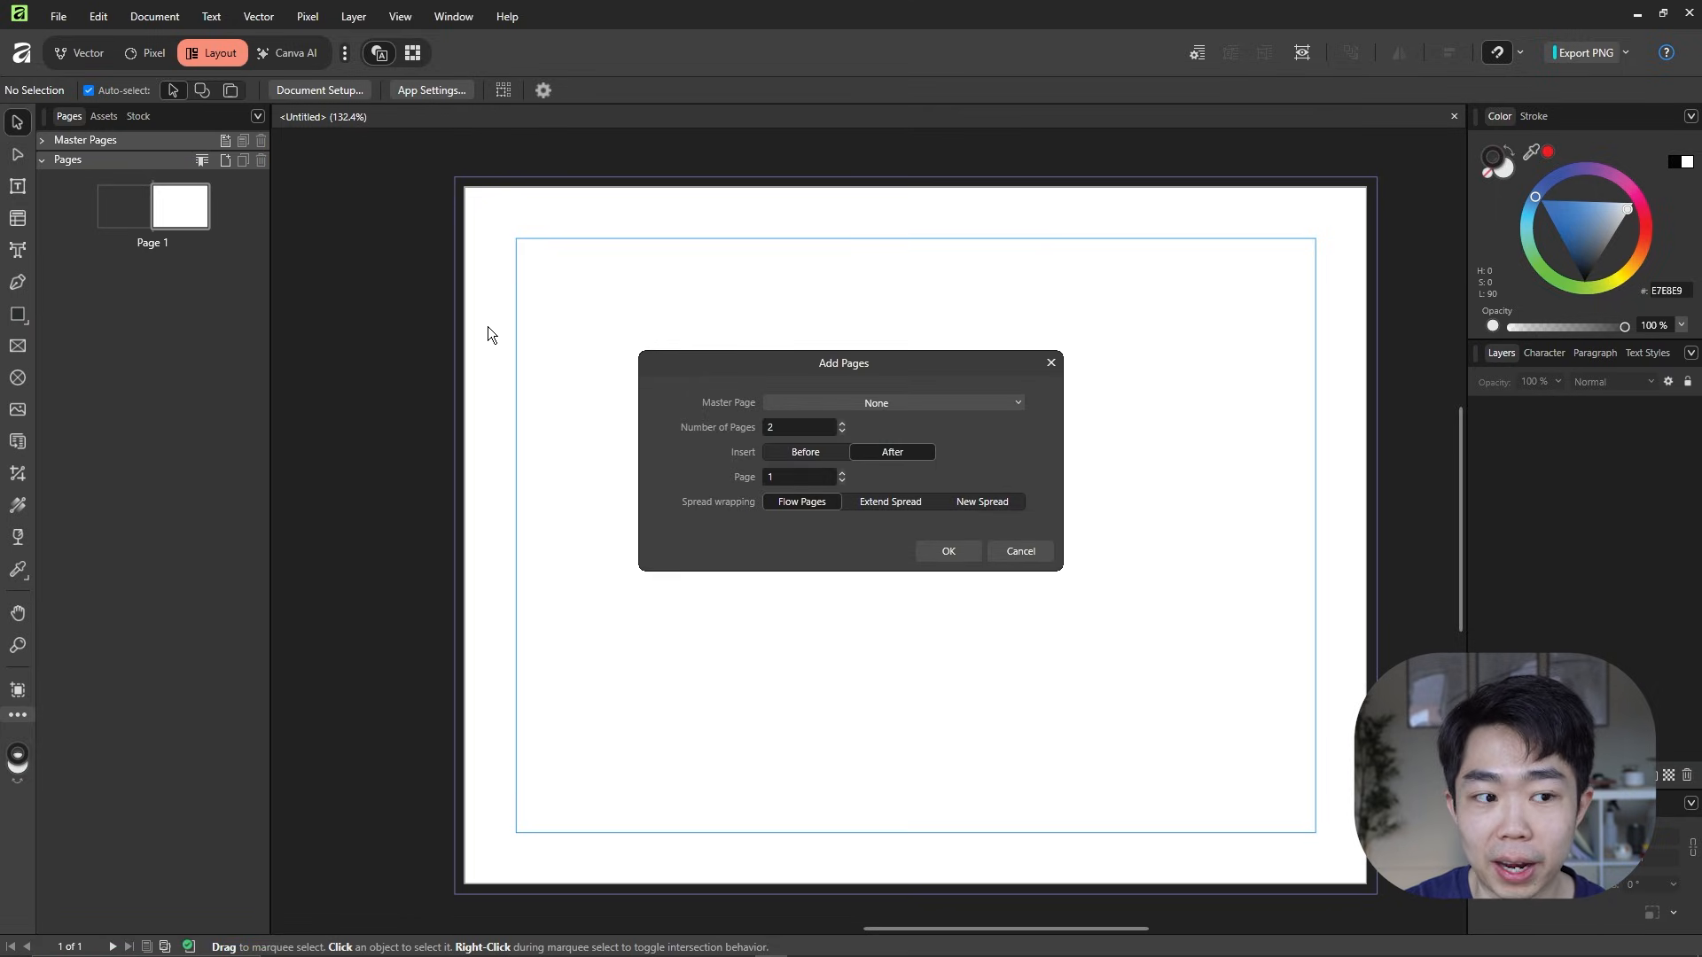
click(949, 551)
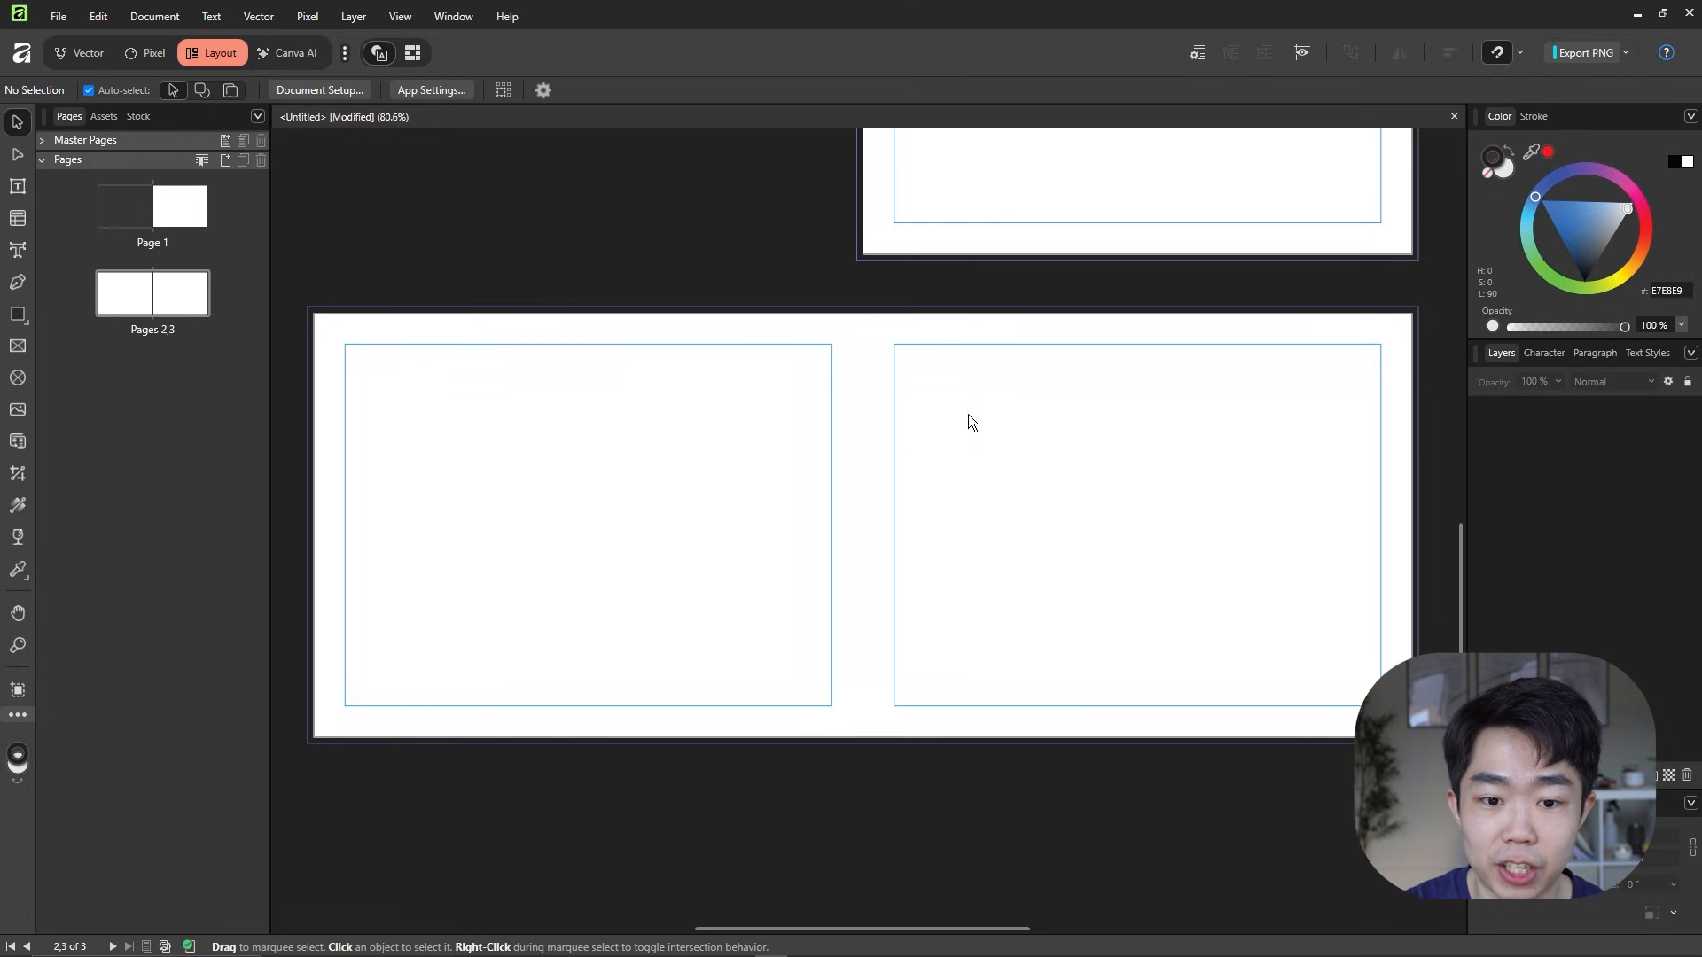
drag(967, 413, 932, 633)
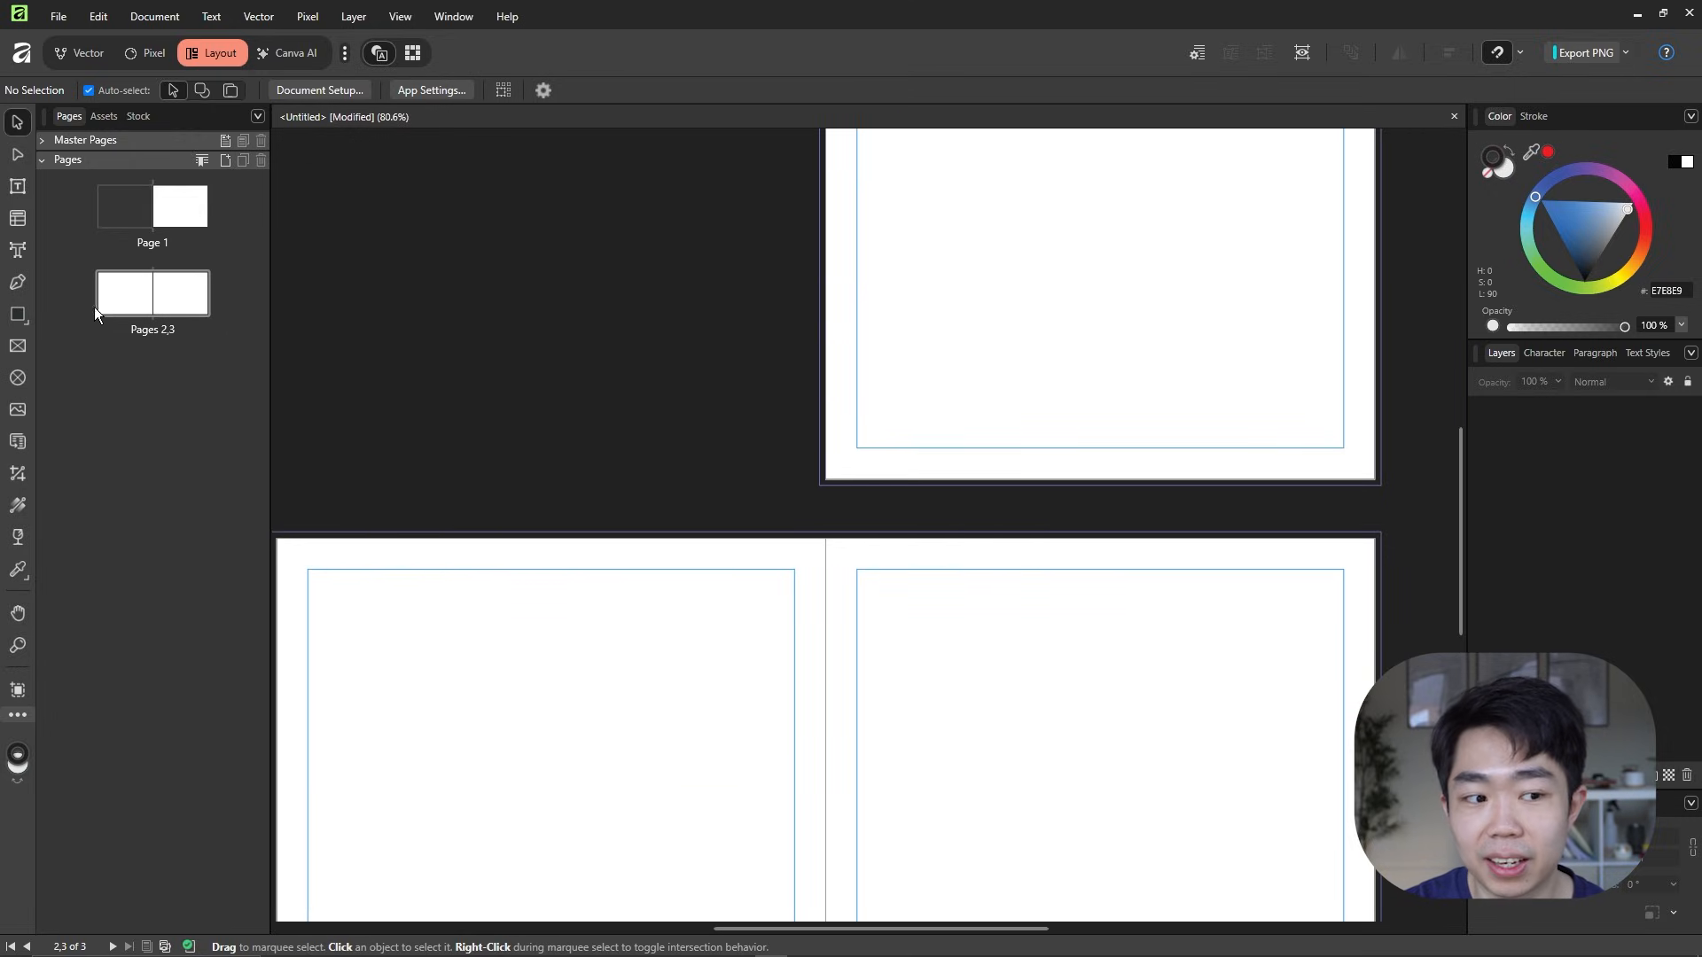
click(198, 162)
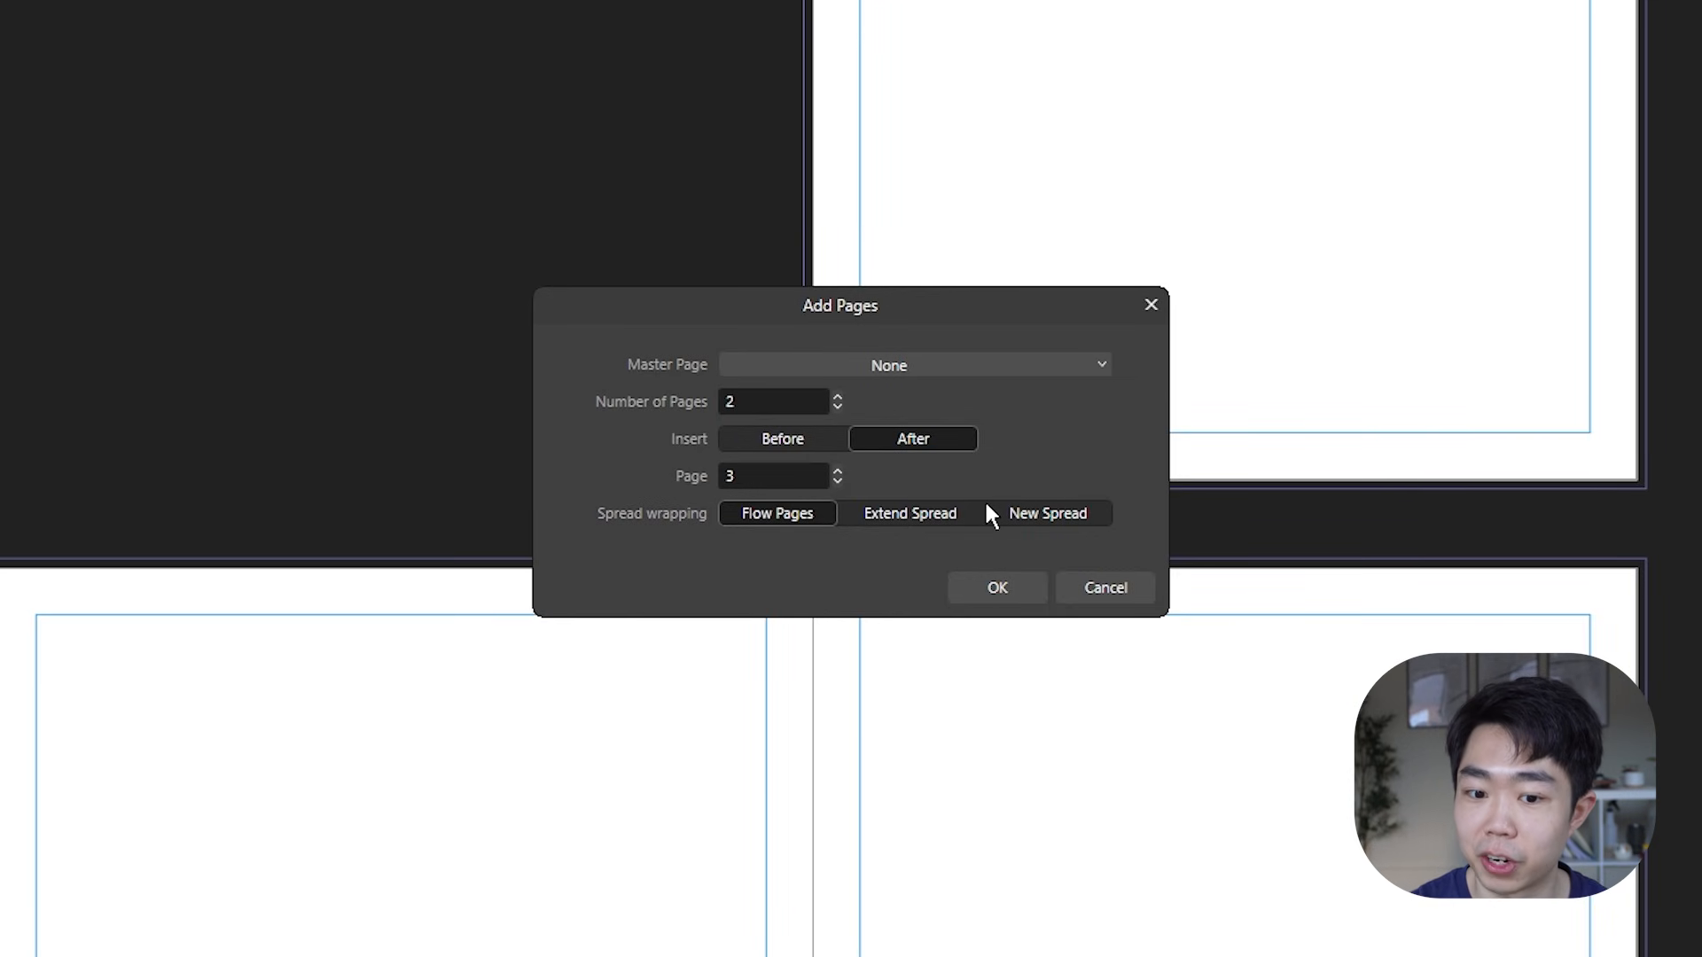
key(Return)
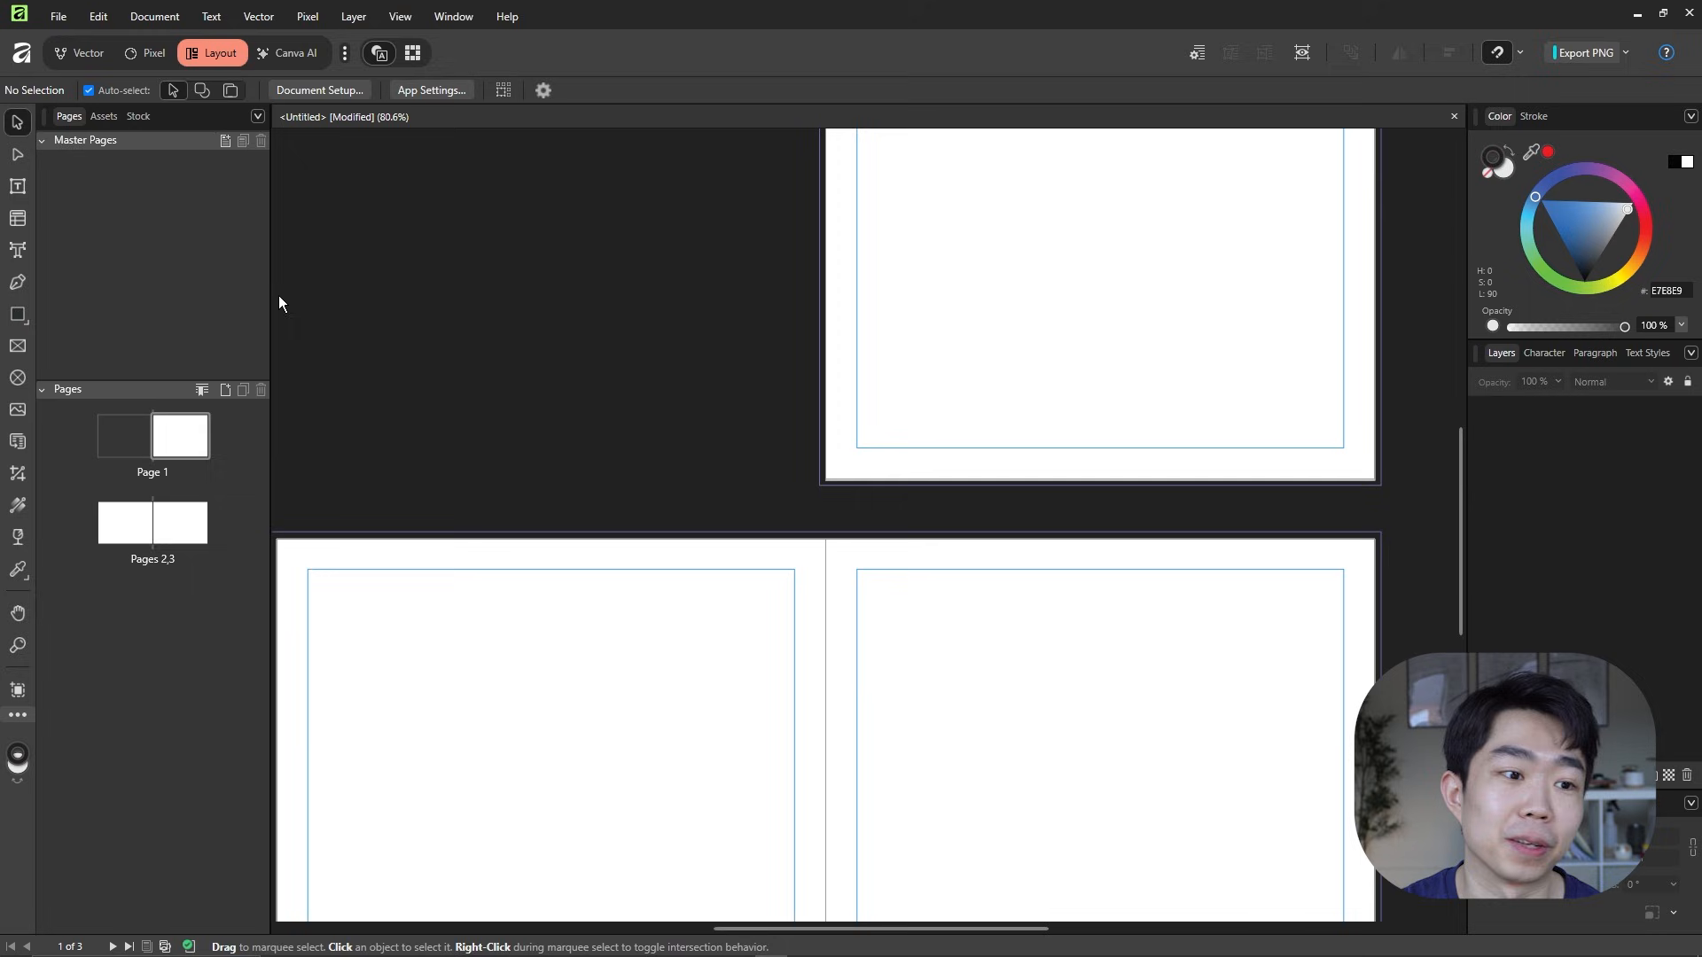
- Add a two-page facing Letter (ANSI A) master with 0.625 in margins
click(227, 142)
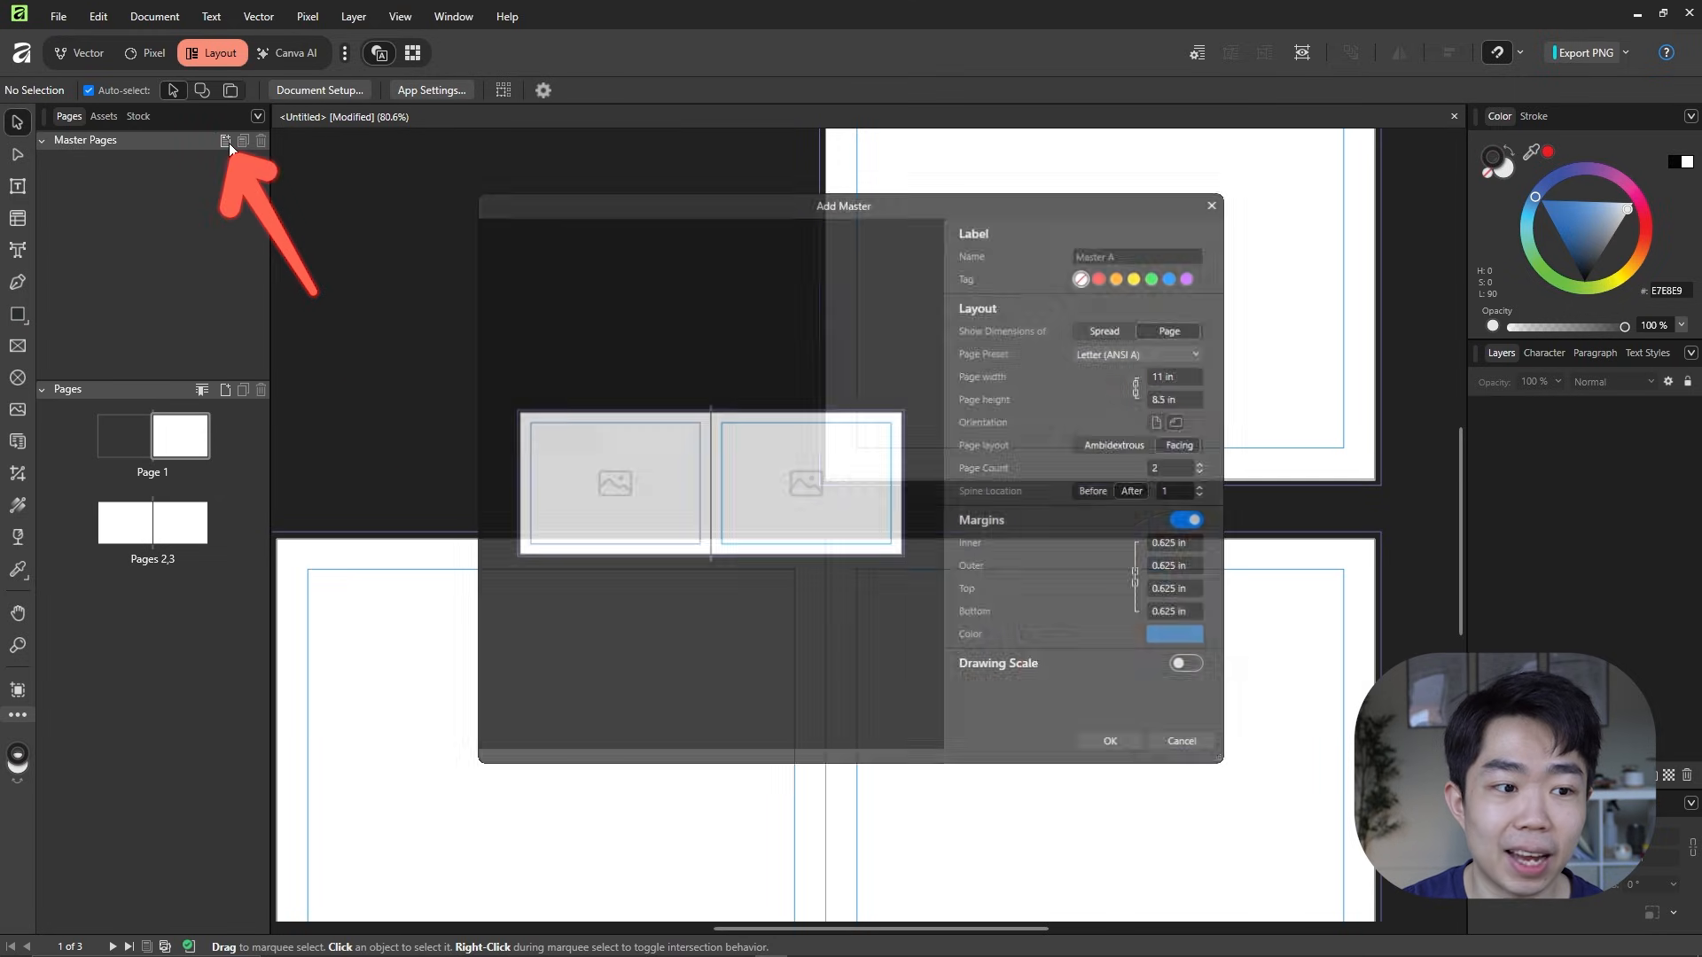
click(1115, 742)
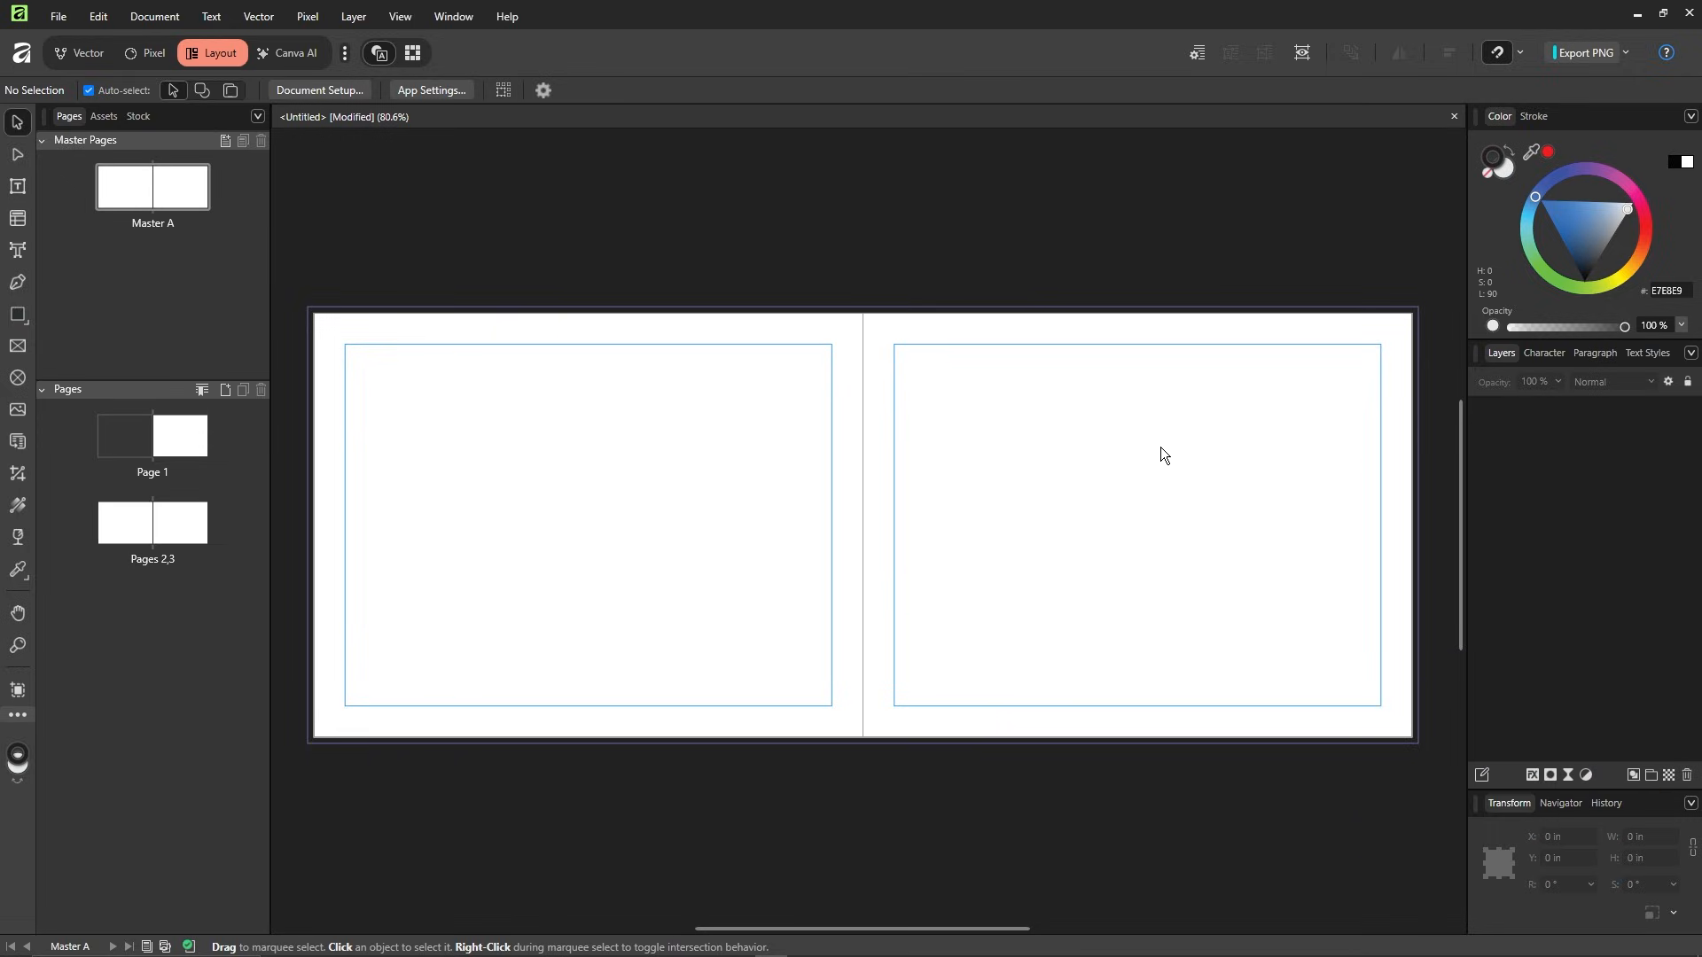
- Draw a text frame about 1.03 by 0.2 in at the master's lower-right corner, below the margin, and insert a Page Number field in it
scroll(1381, 706, up, 5)
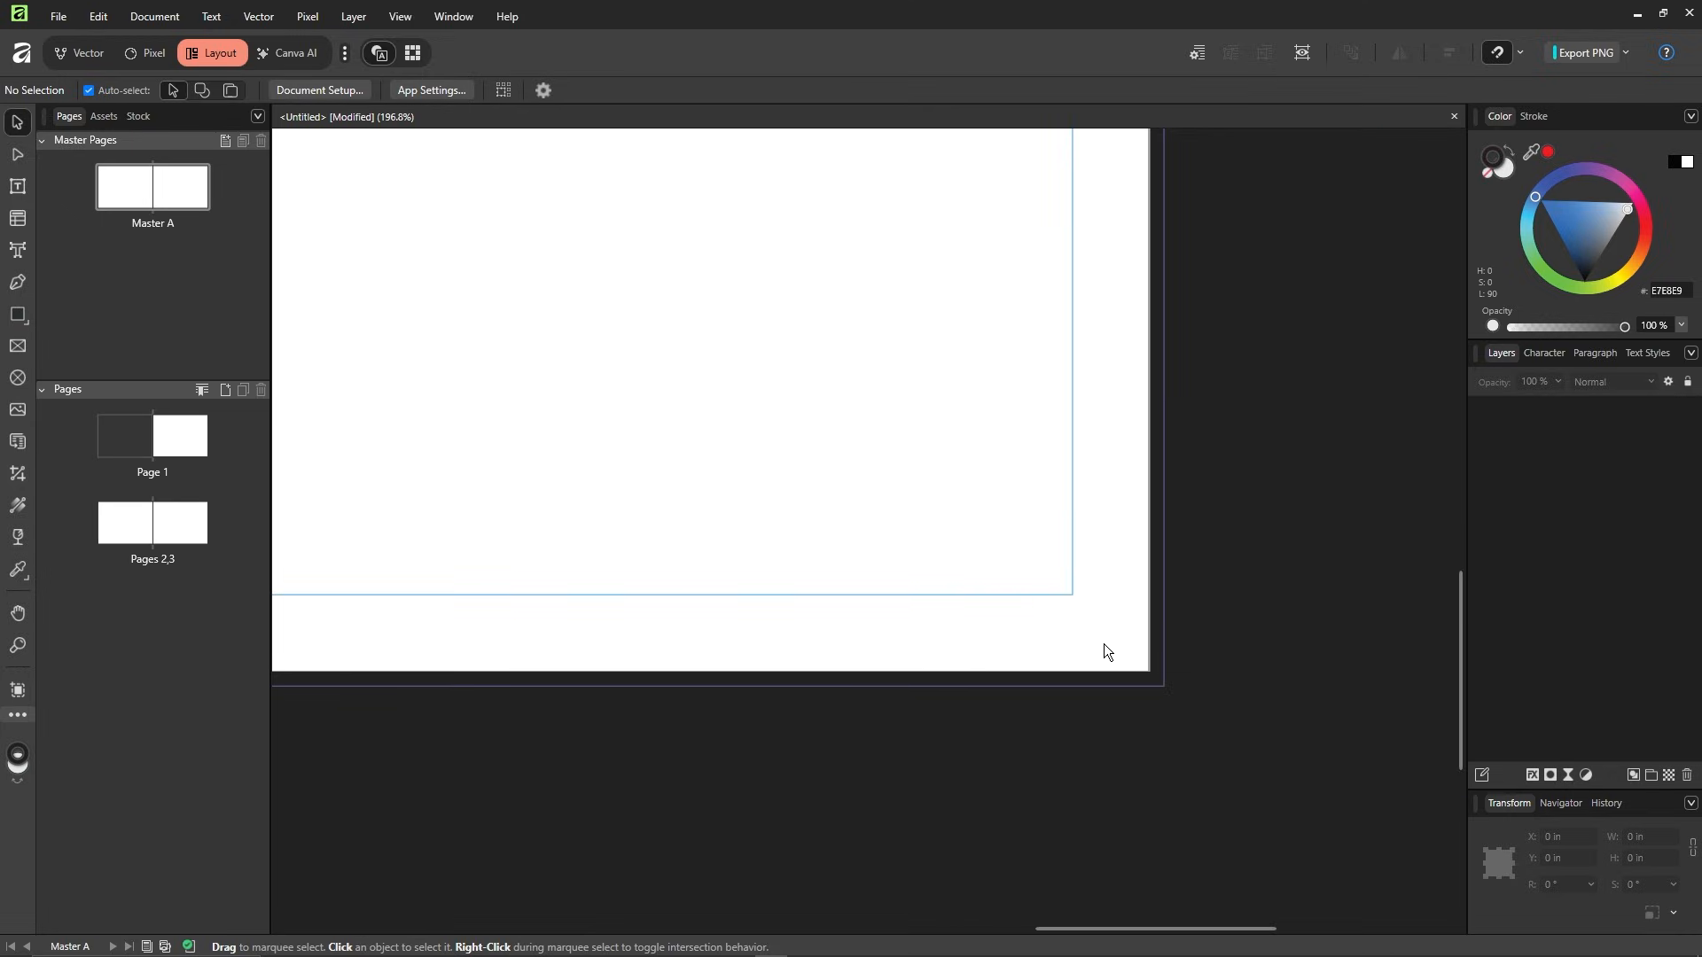
click(25, 193)
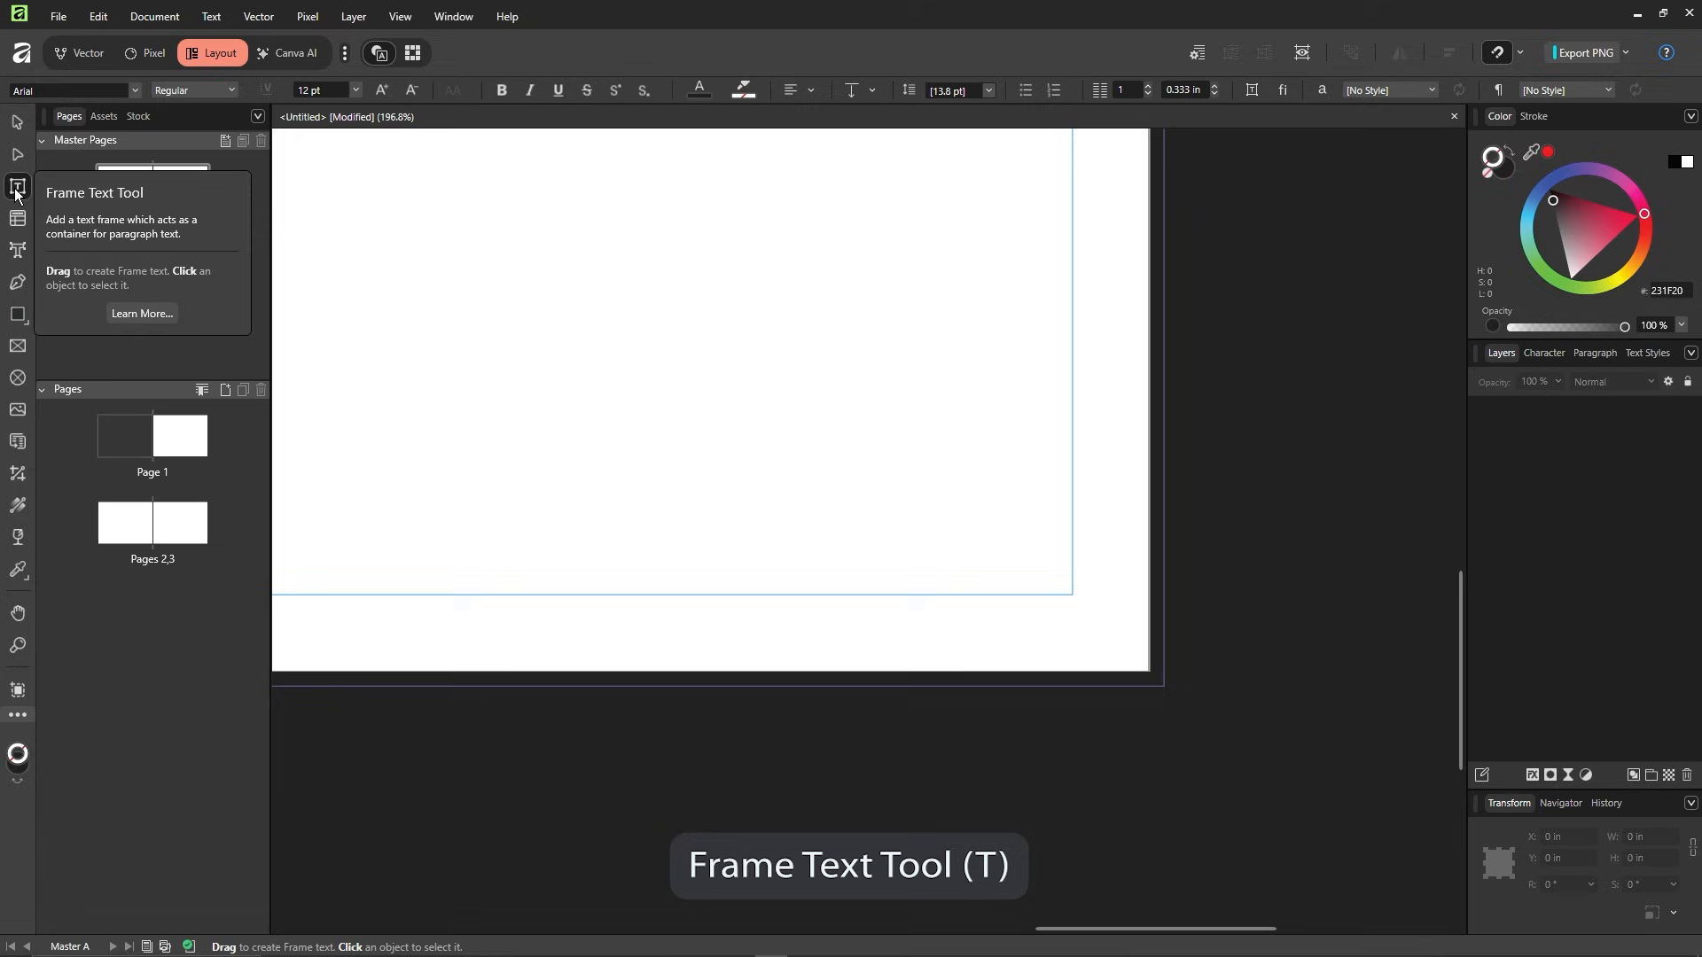
drag(1002, 621, 1131, 648)
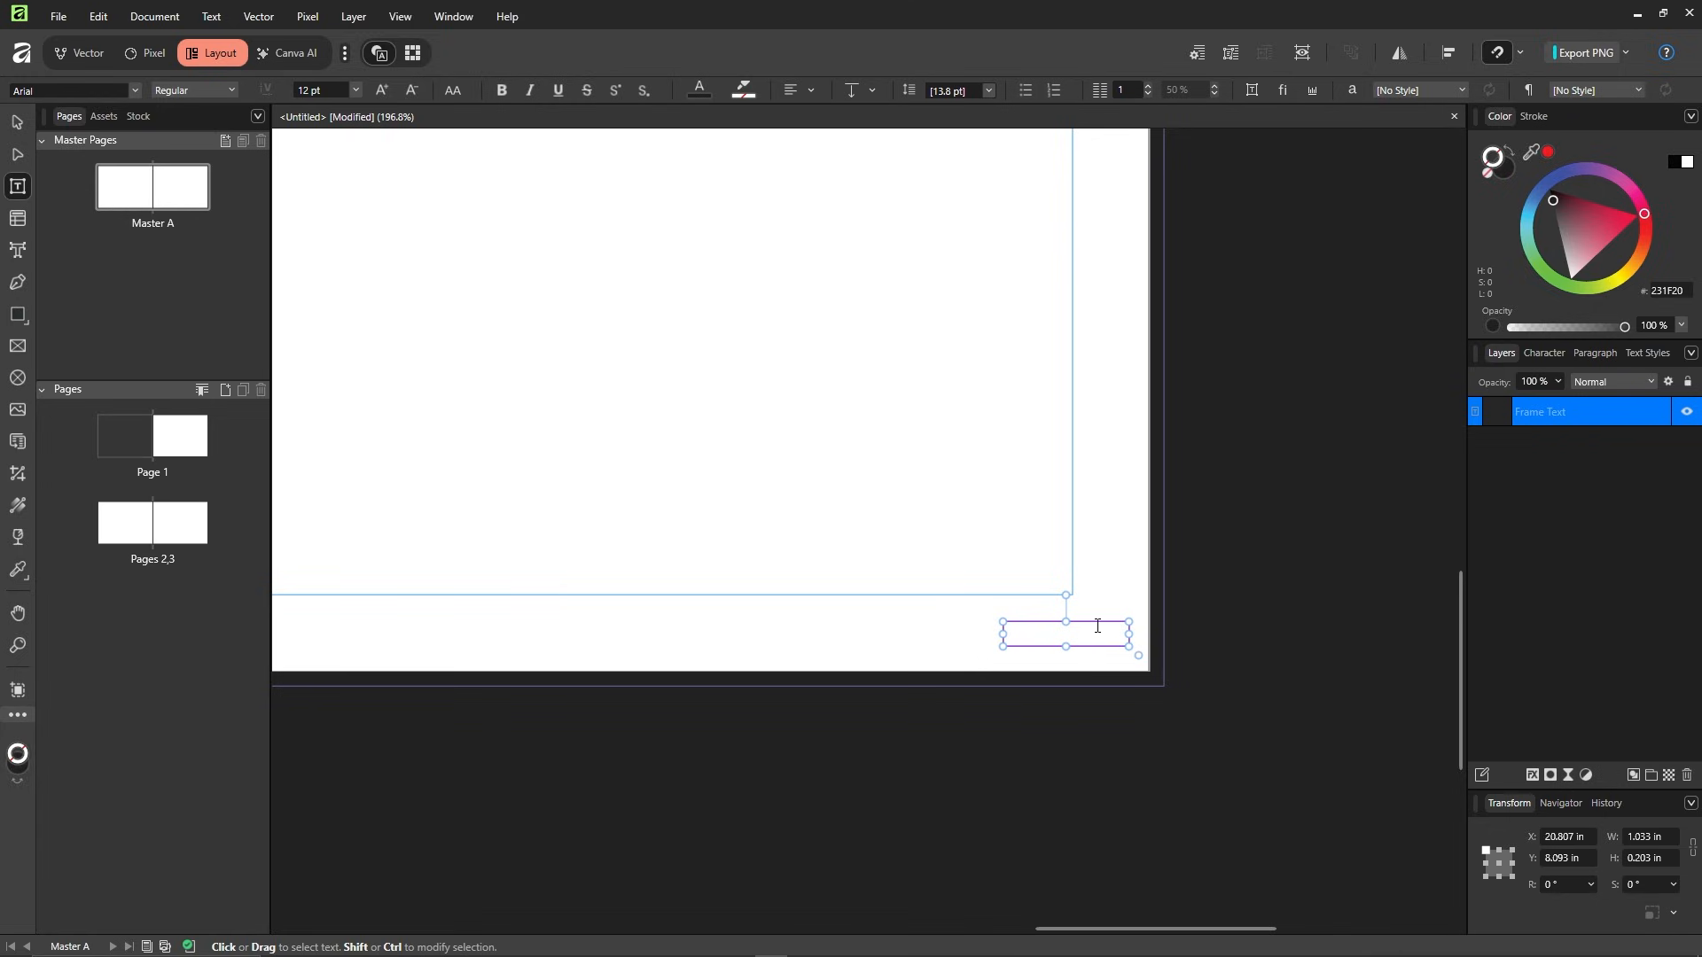
right_click(1097, 631)
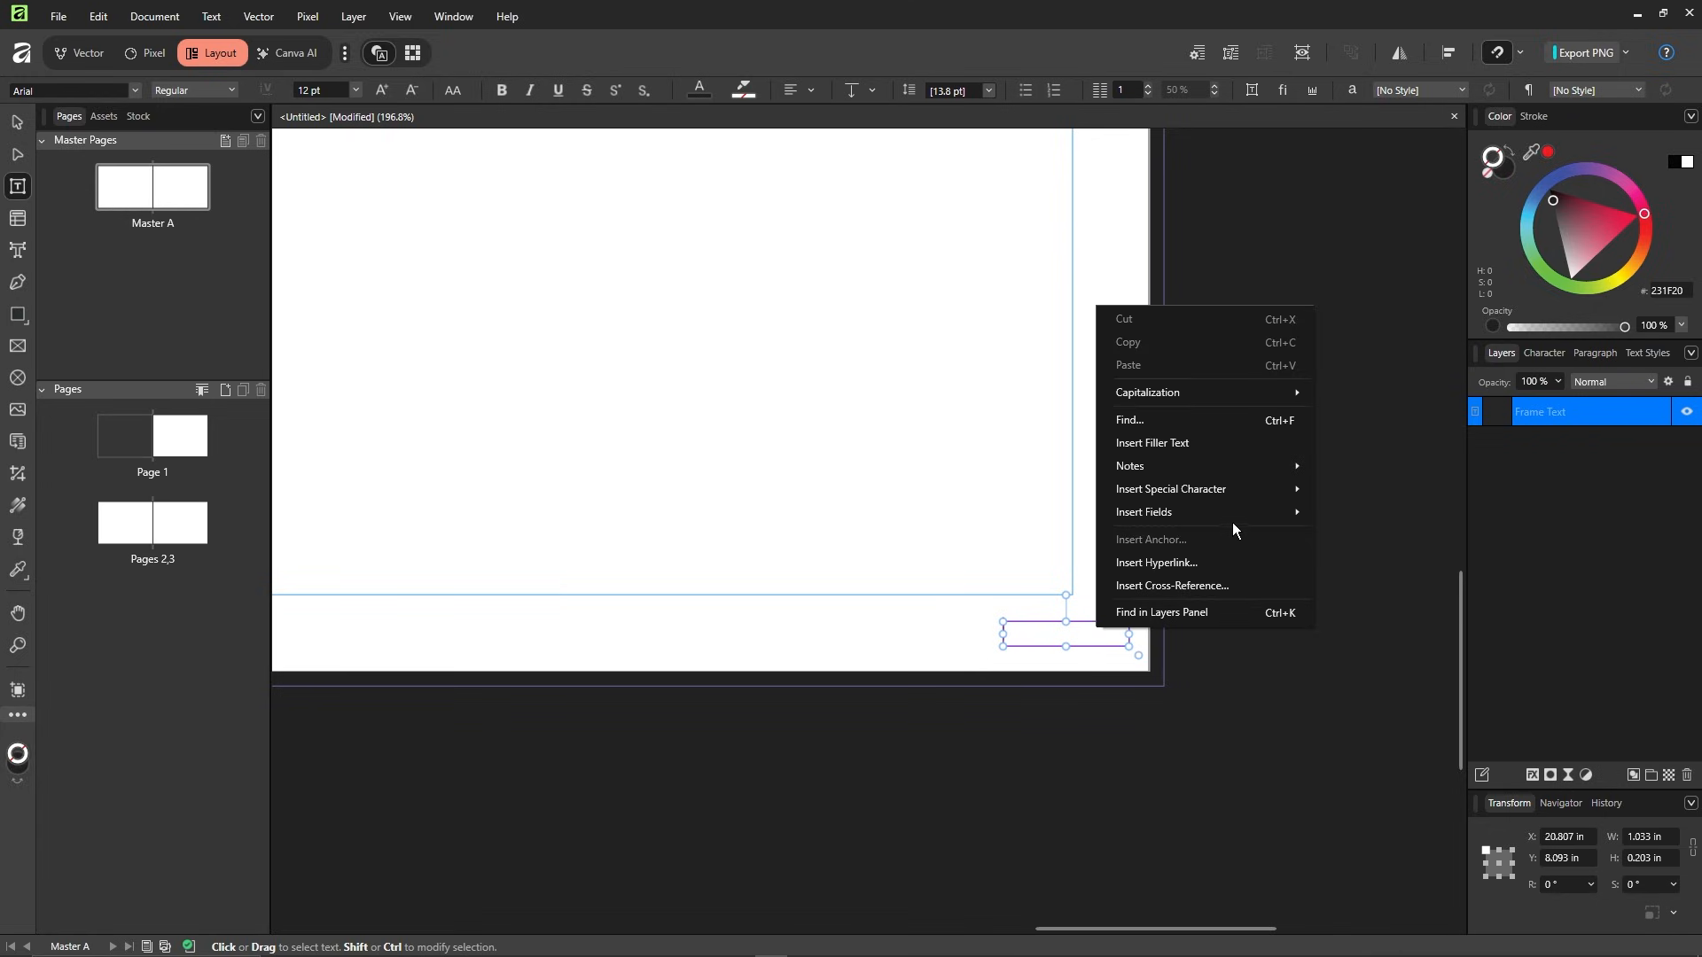
mouse_move(1238, 513)
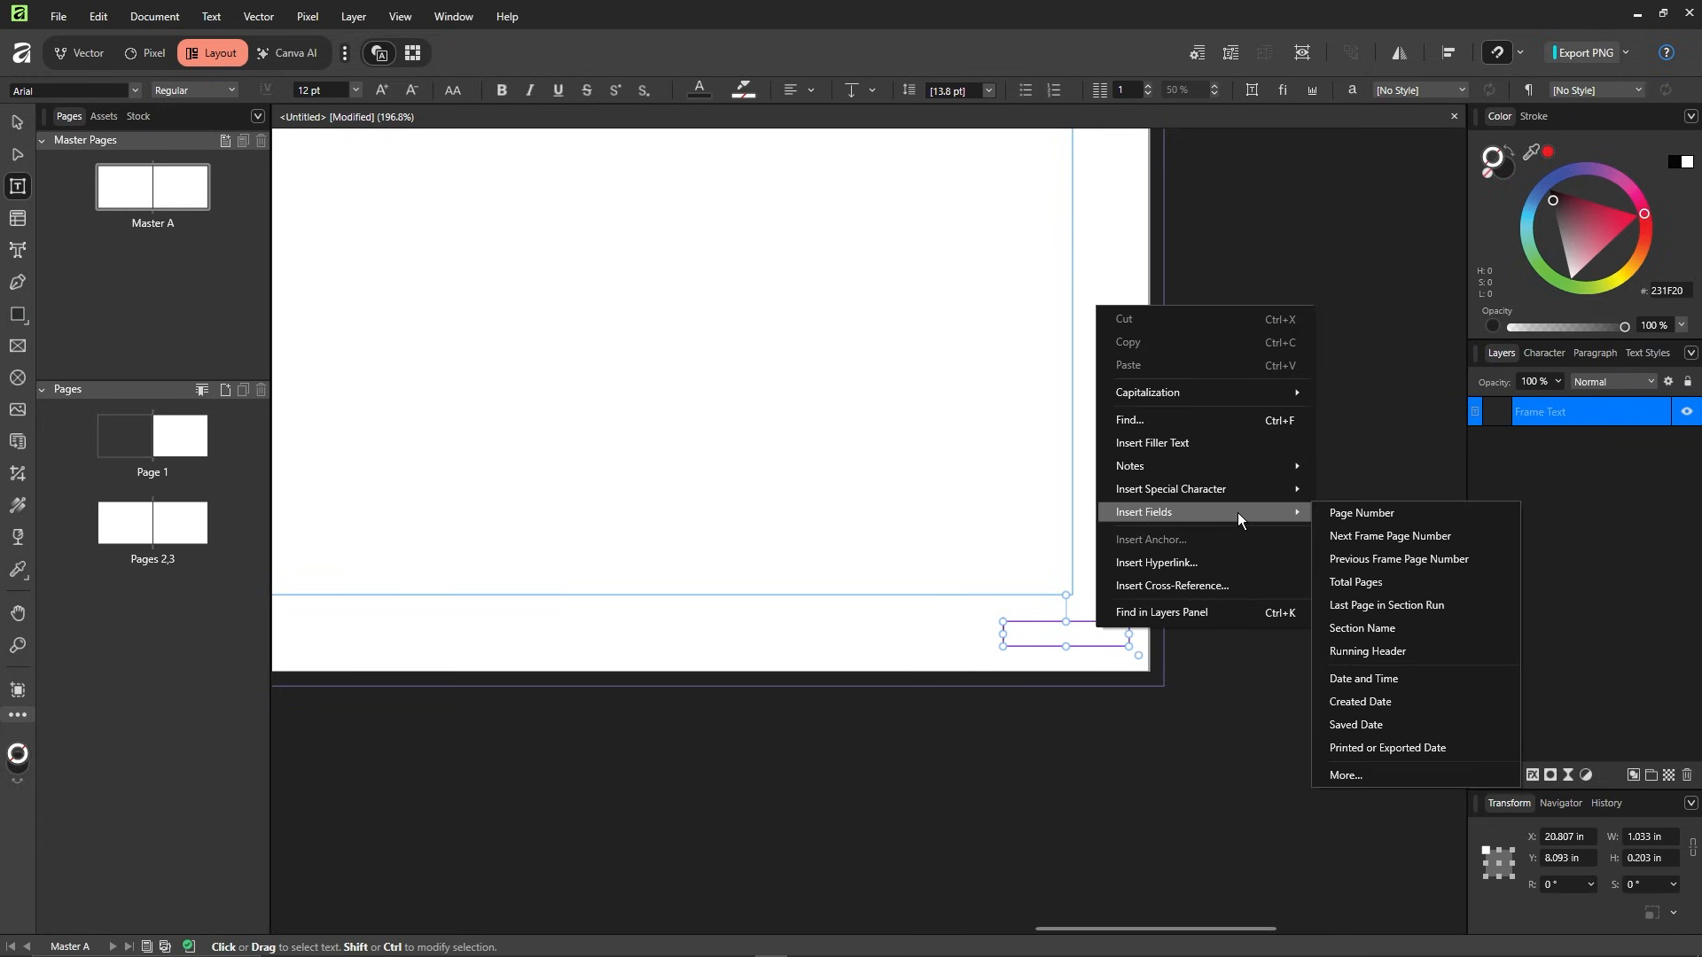
click(1366, 513)
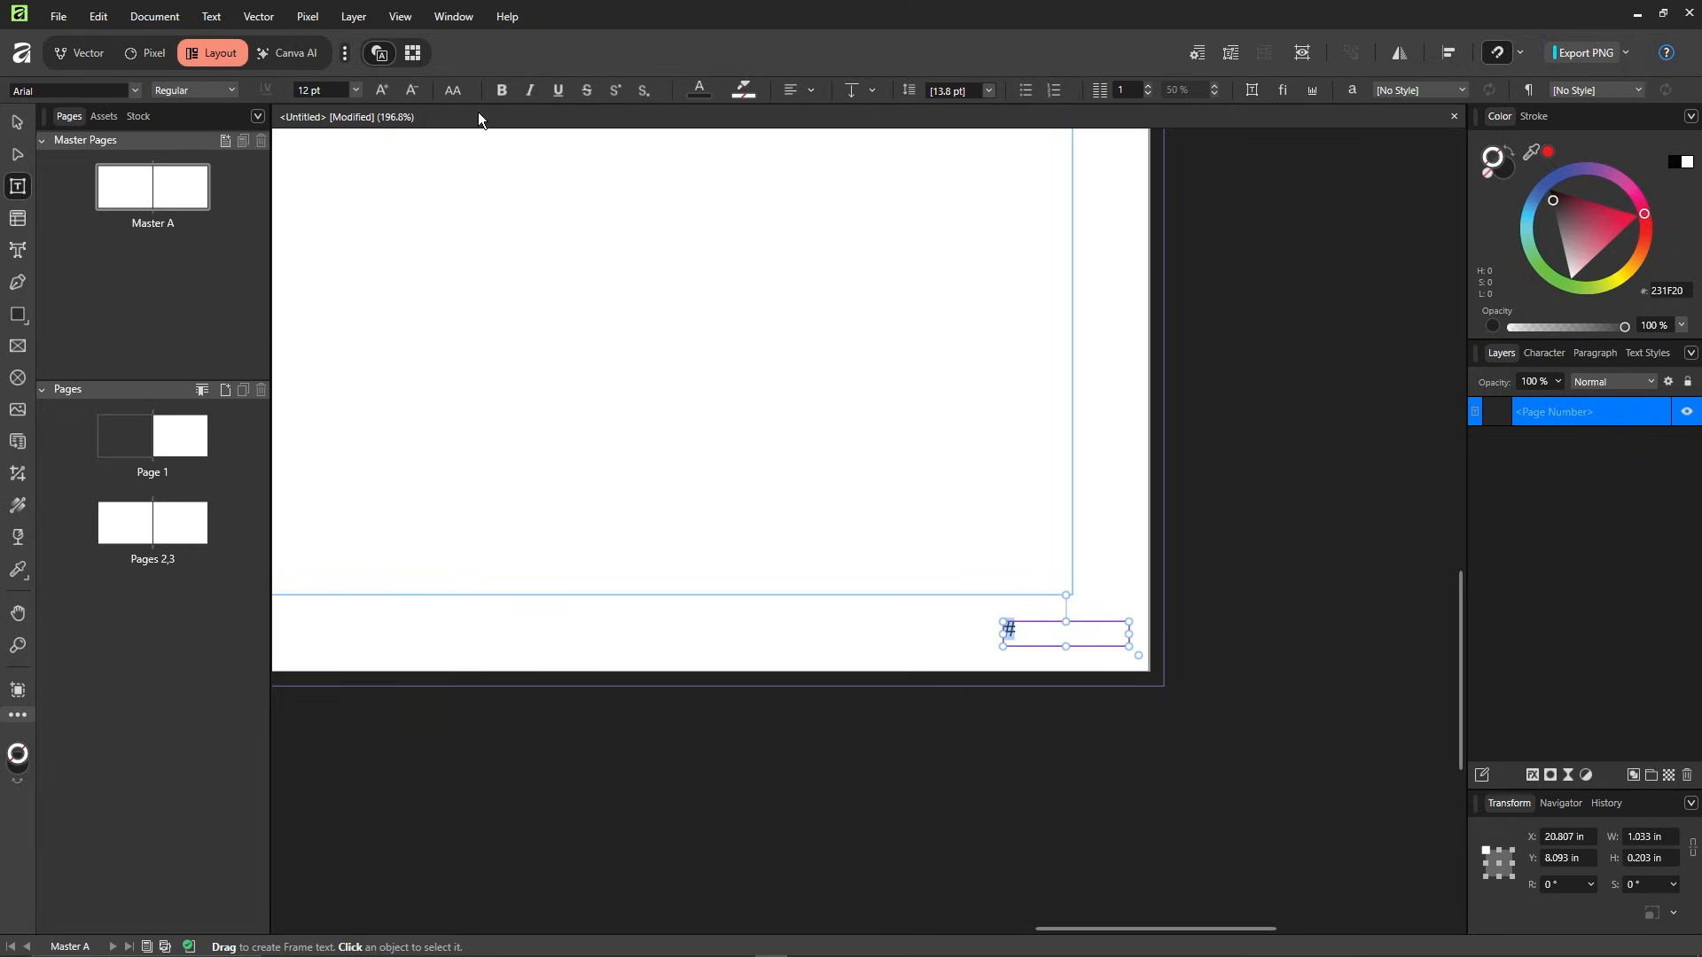
- Right-align the page number field, set its size to 8 pt, and colour it grey (#767273) at 80% opacity
click(808, 90)
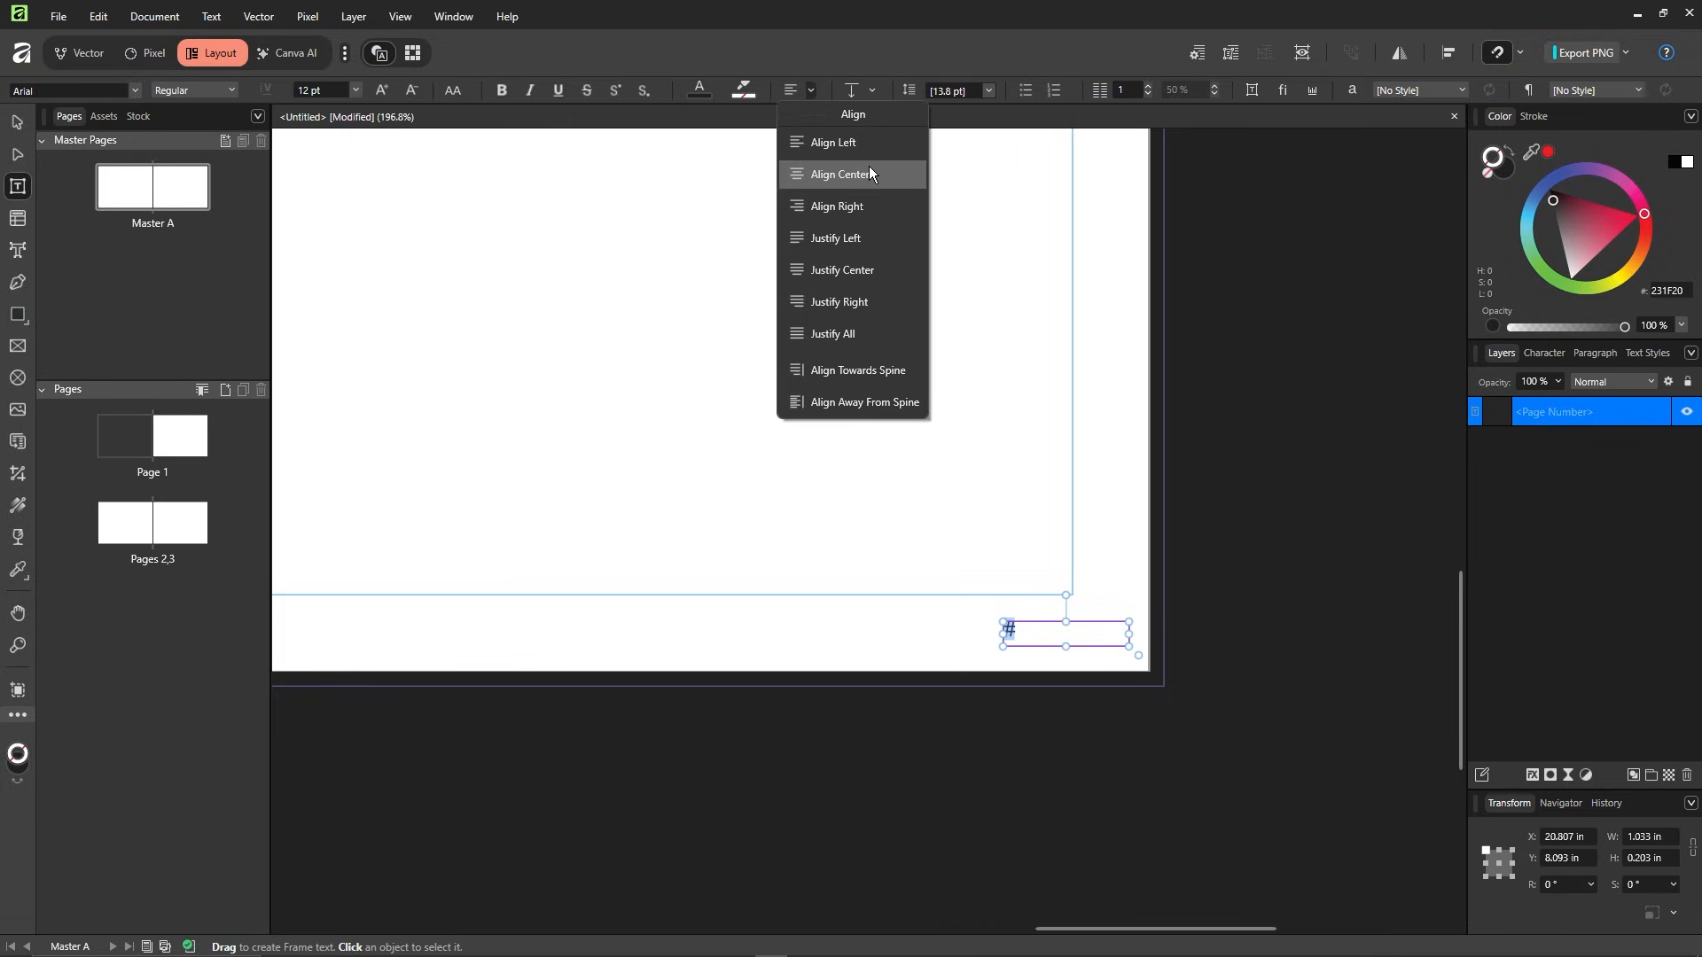
click(854, 208)
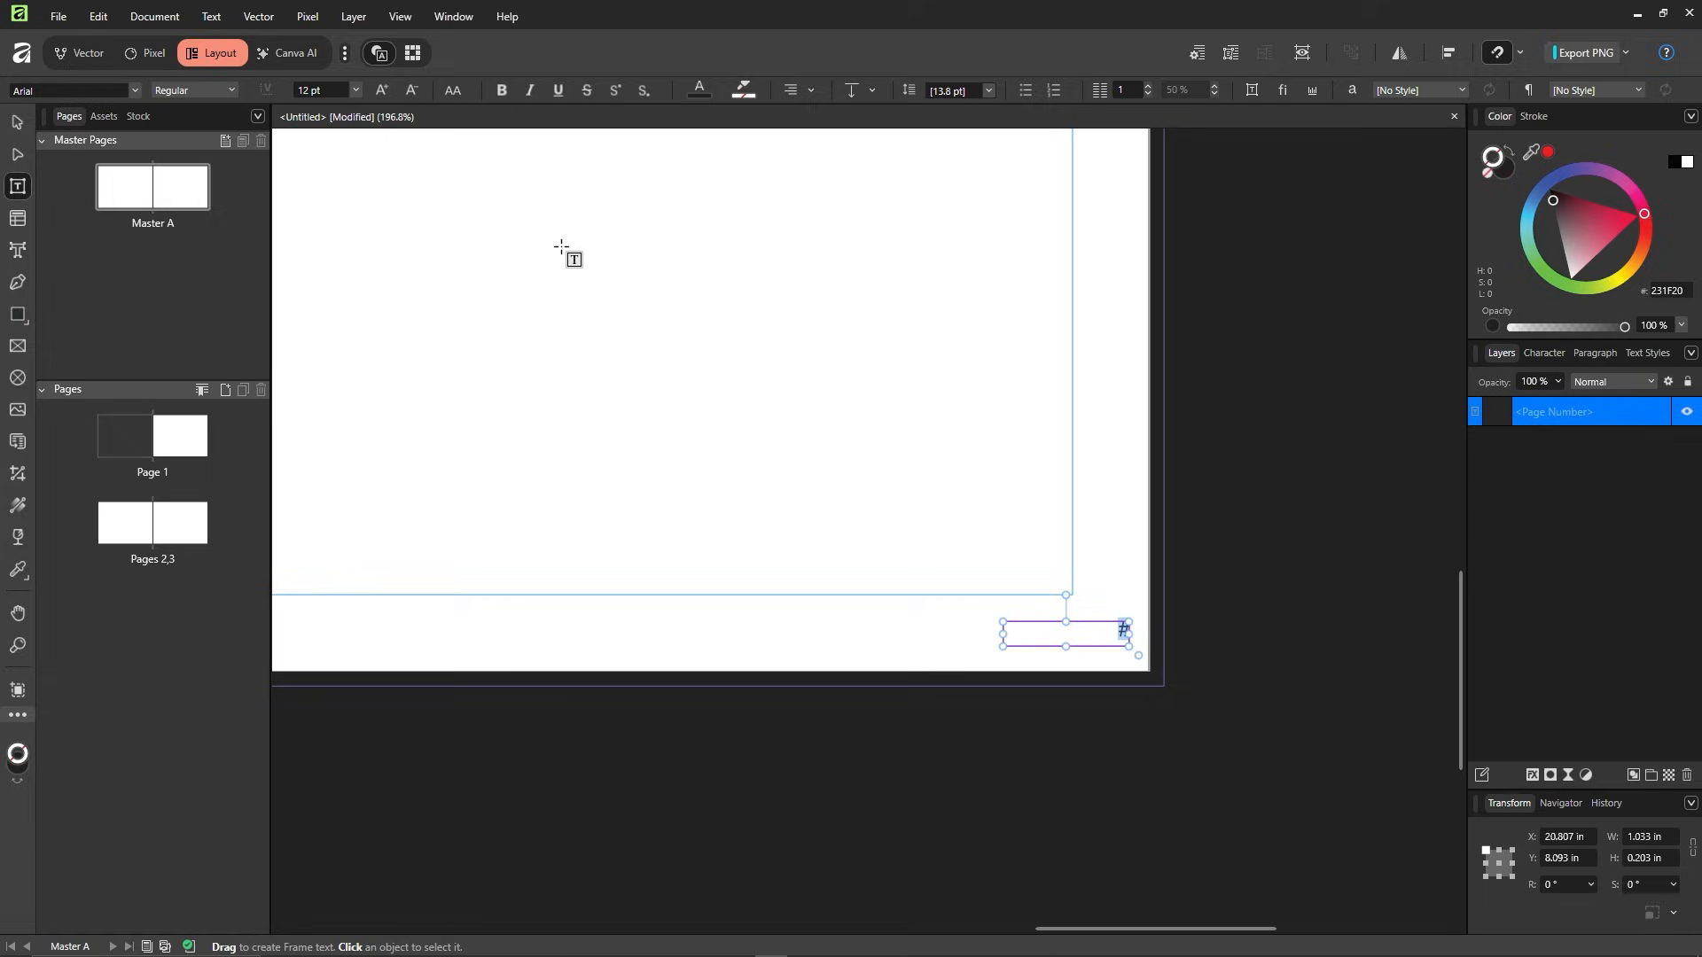
click(358, 90)
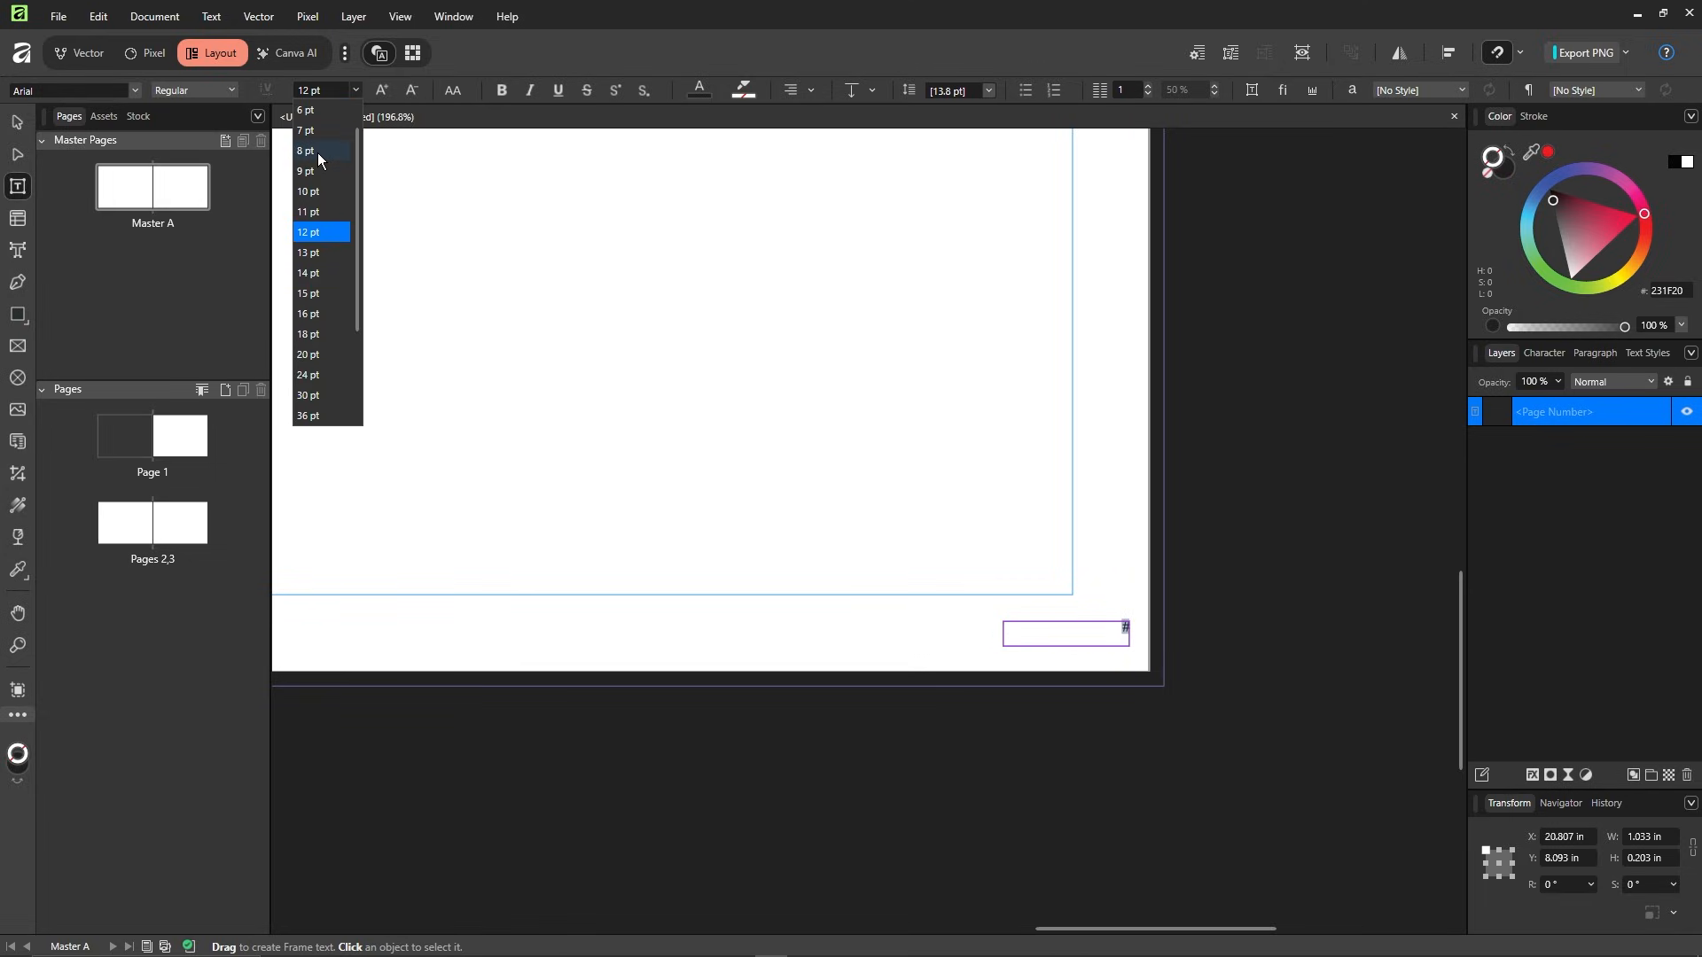
click(317, 153)
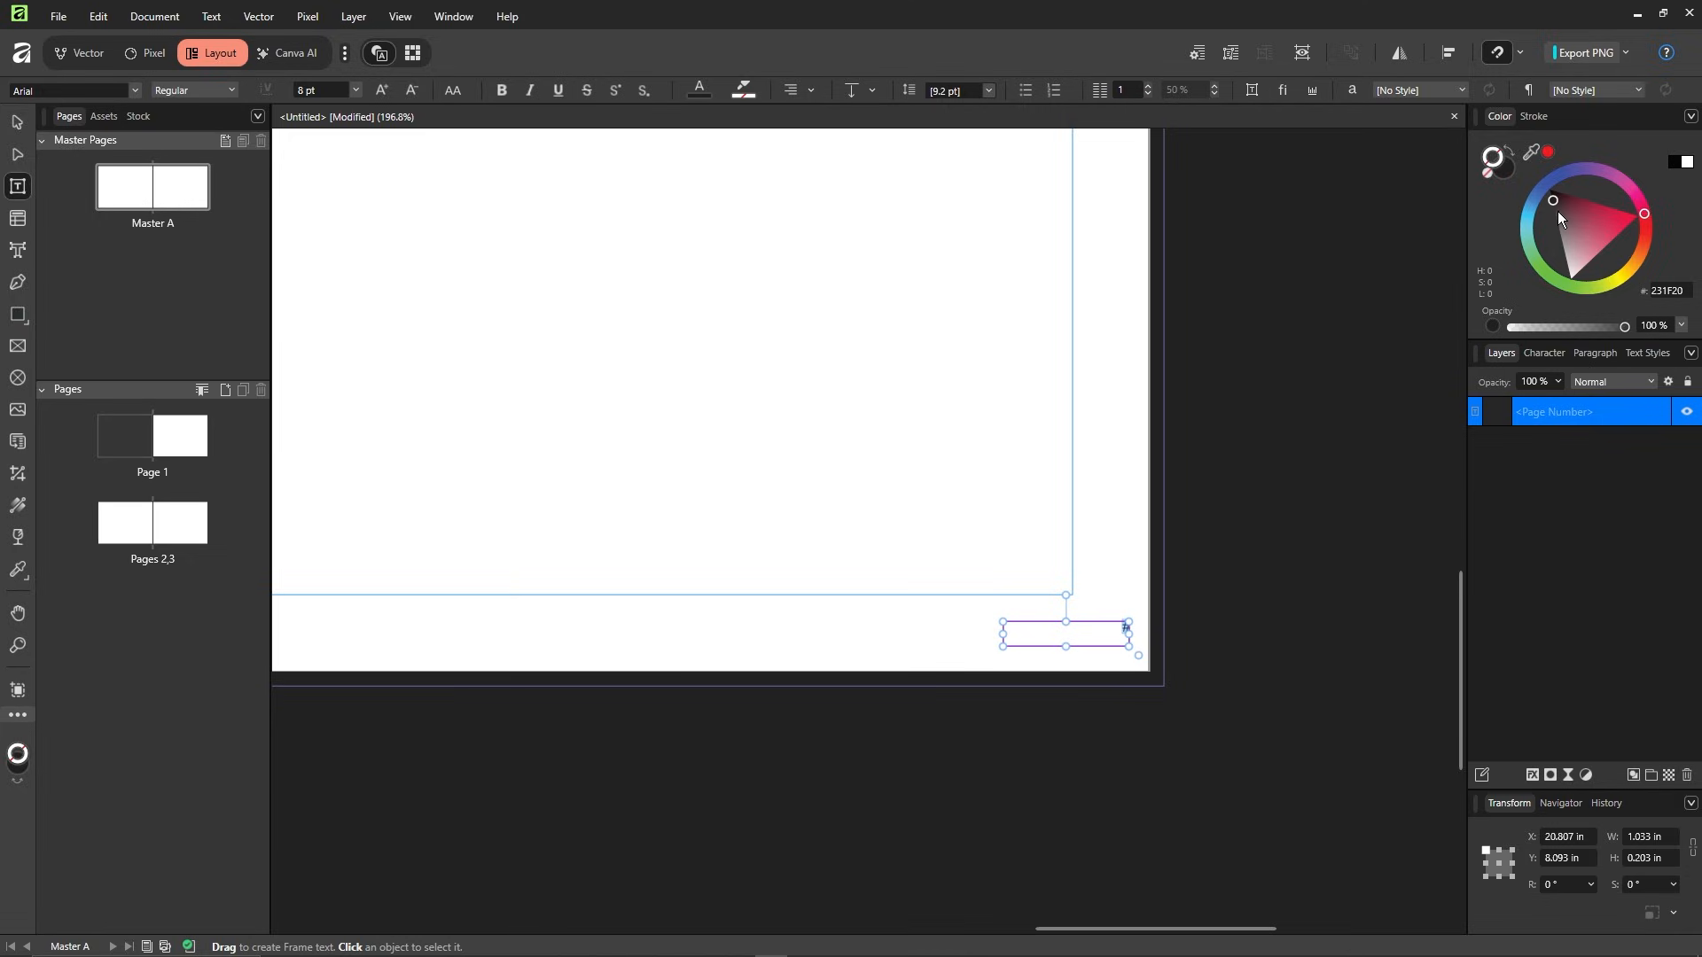
mouse_move(1558, 211)
mouse_down()
mouse_move(1582, 218)
mouse_move(1560, 231)
mouse_up()
mouse_move(1624, 326)
mouse_down()
mouse_move(1571, 328)
mouse_move(1602, 327)
mouse_up()
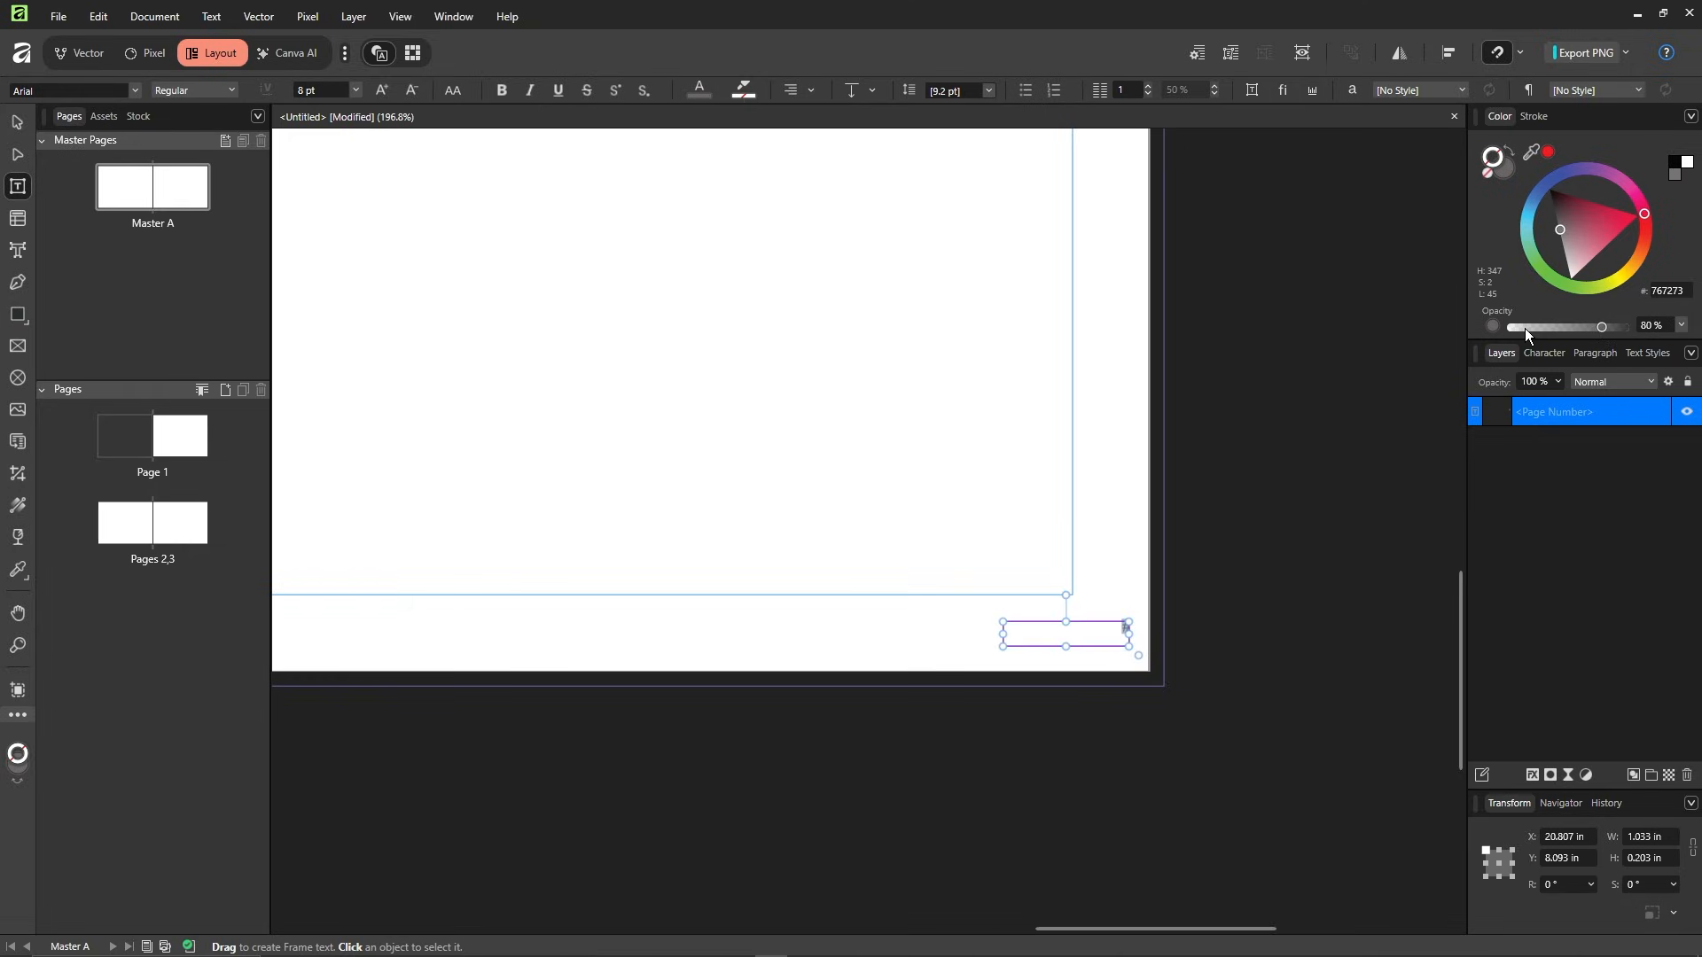
- Move the page number frame slightly left and down to about X 20.66 in, Y 8.12 in on the master
click(18, 127)
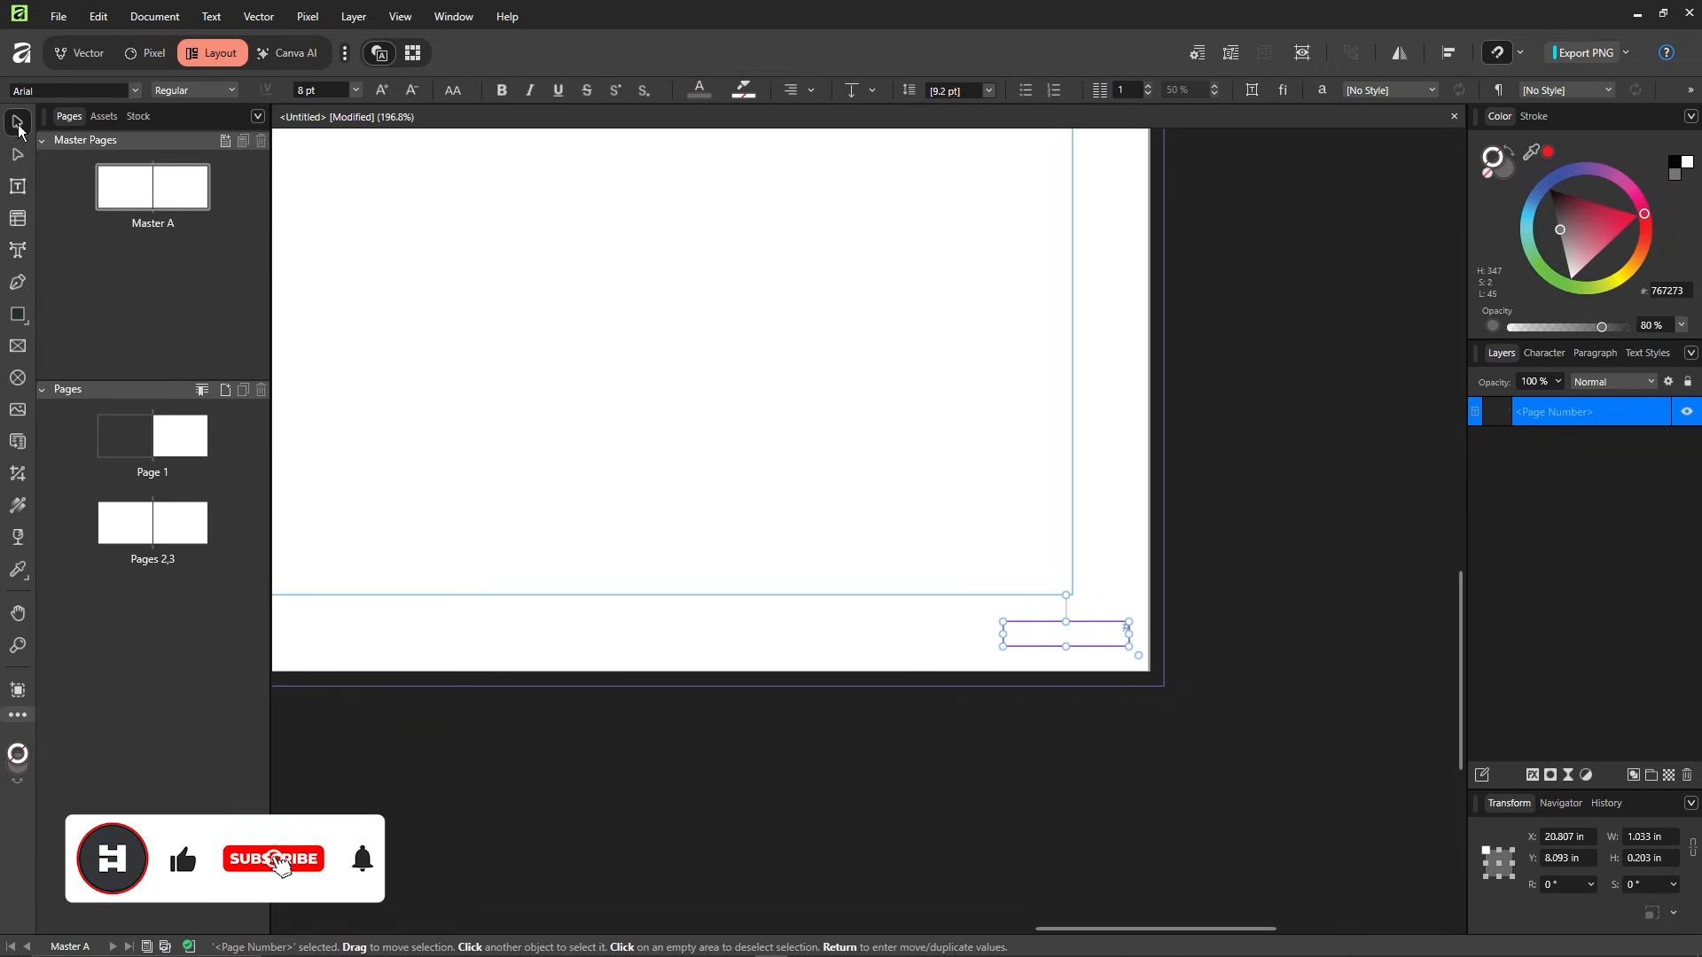
click(1145, 593)
drag(1130, 625, 1108, 640)
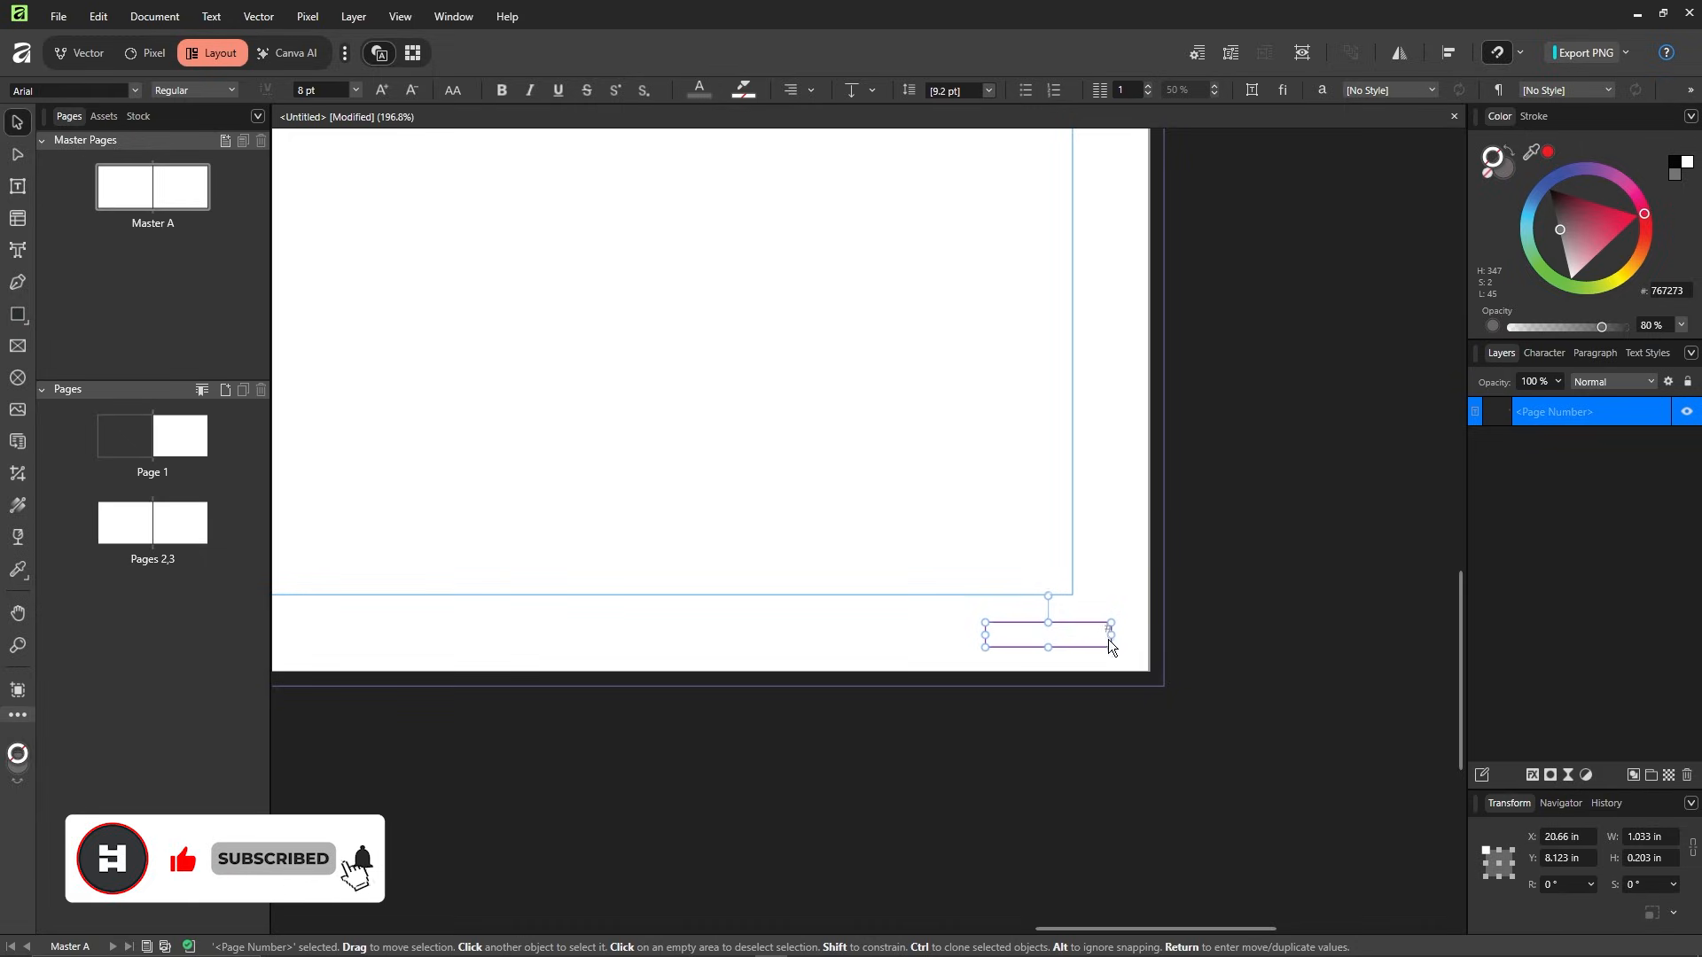
click(1125, 573)
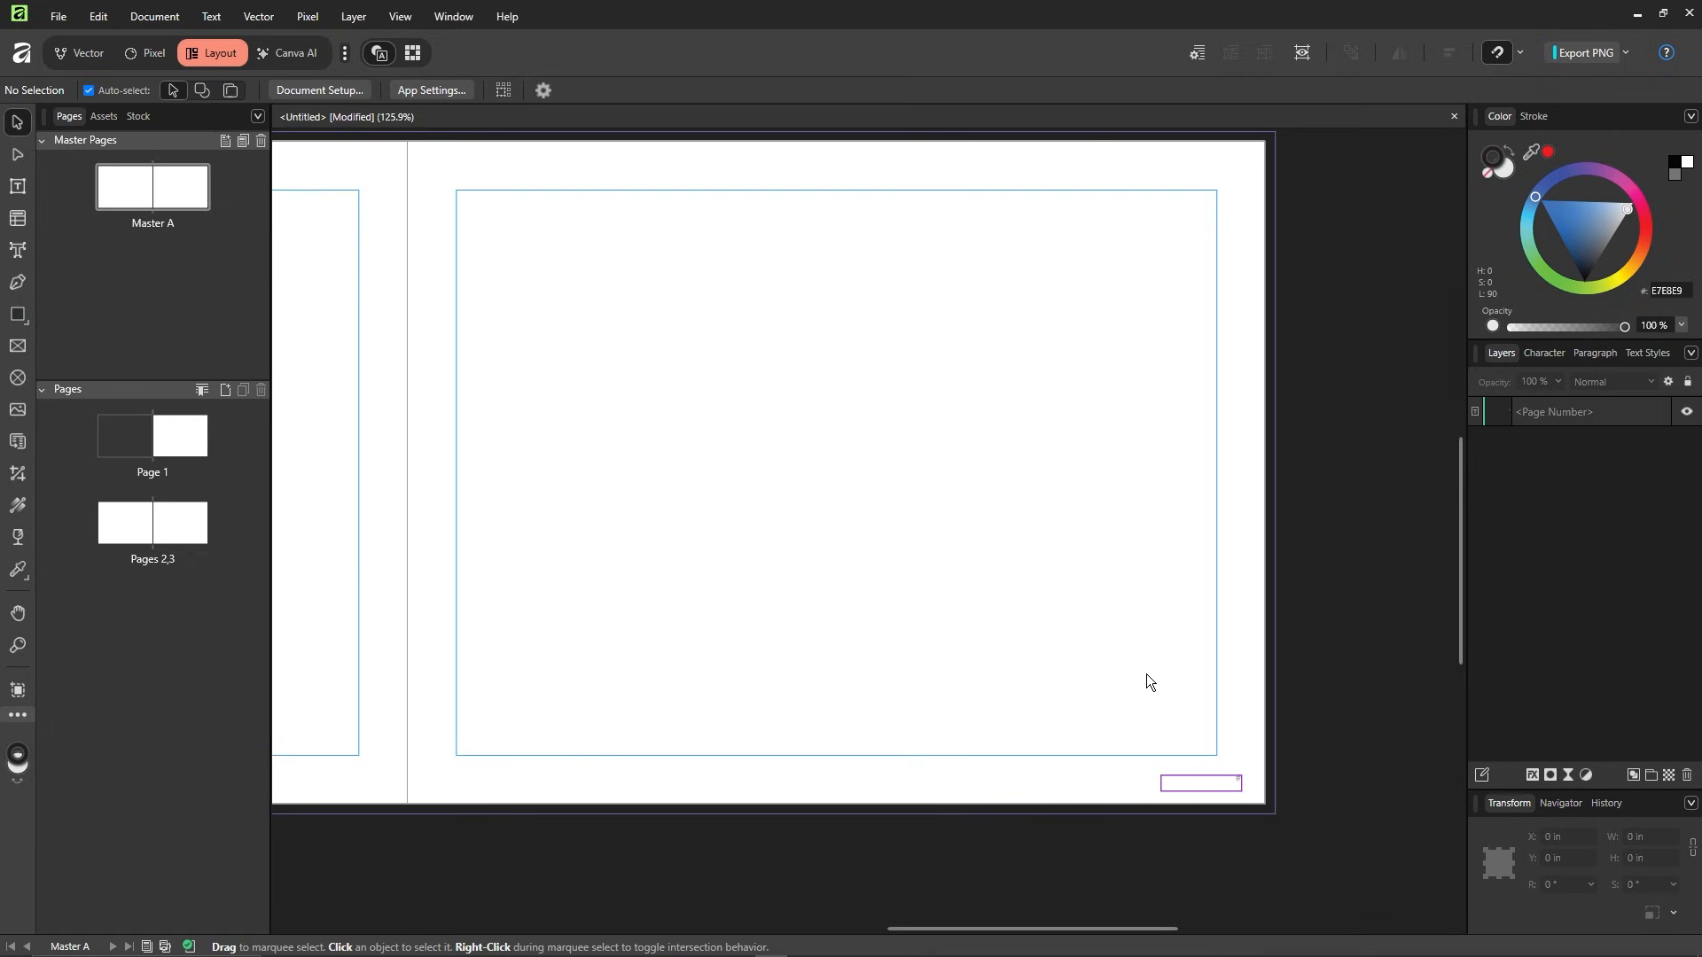
- Apply Master A to all pages, replacing existing masters, migrating content and conforming page size
double_click(193, 443)
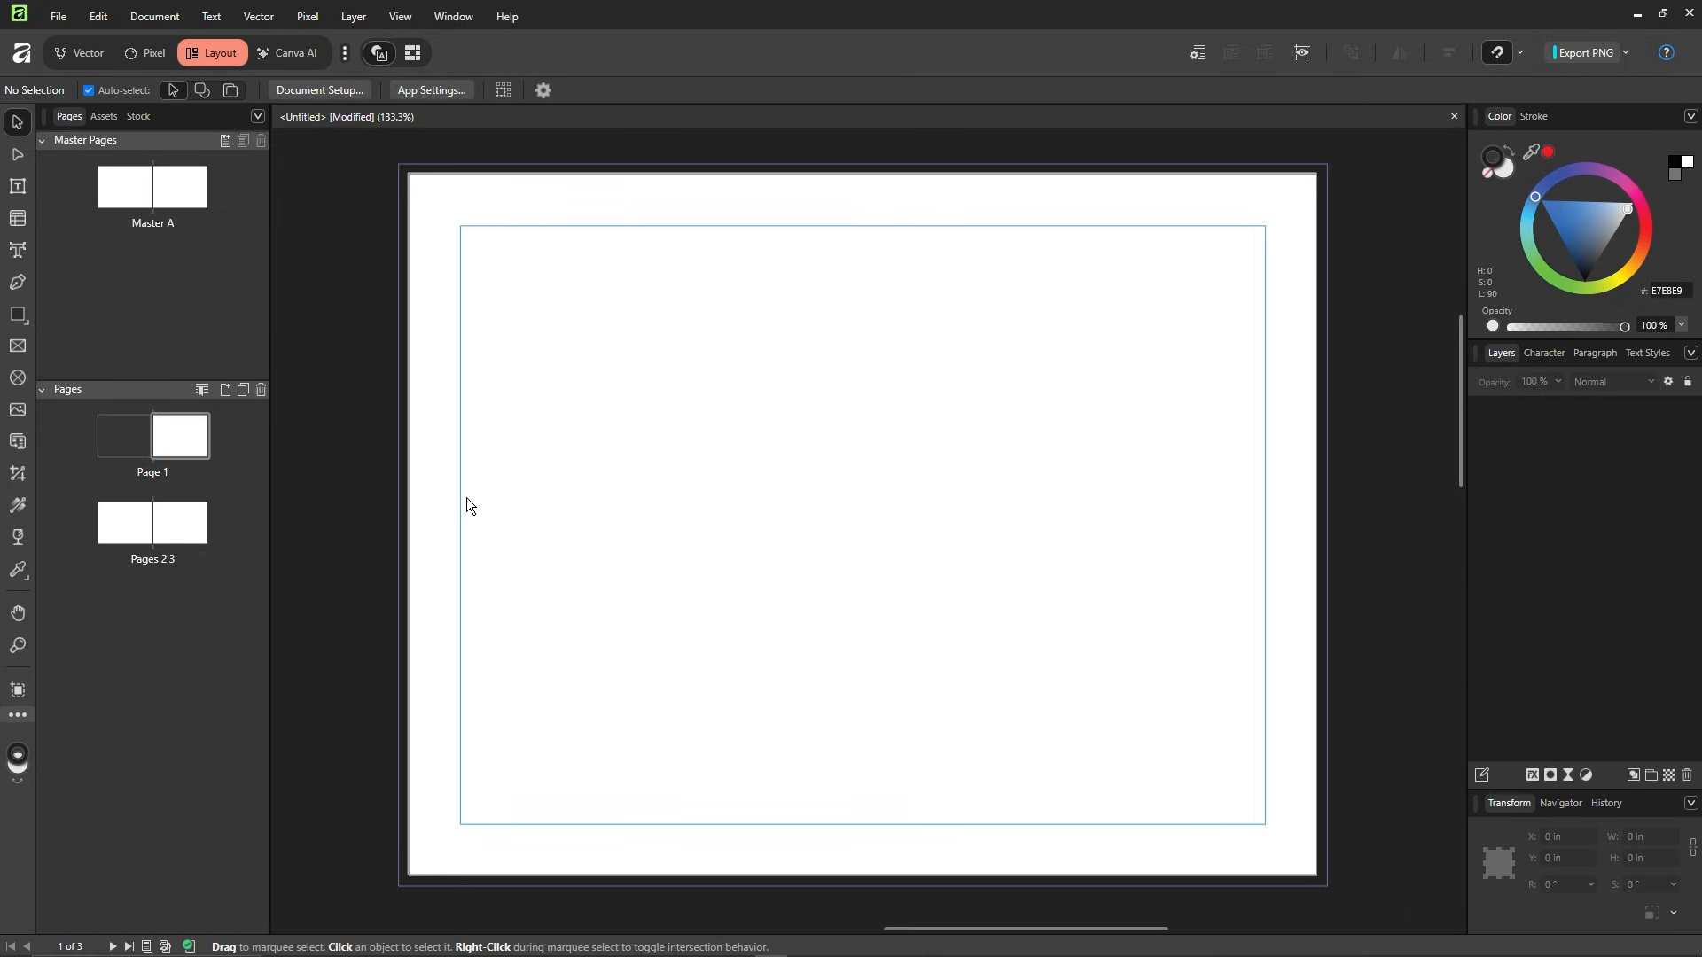
right_click(178, 440)
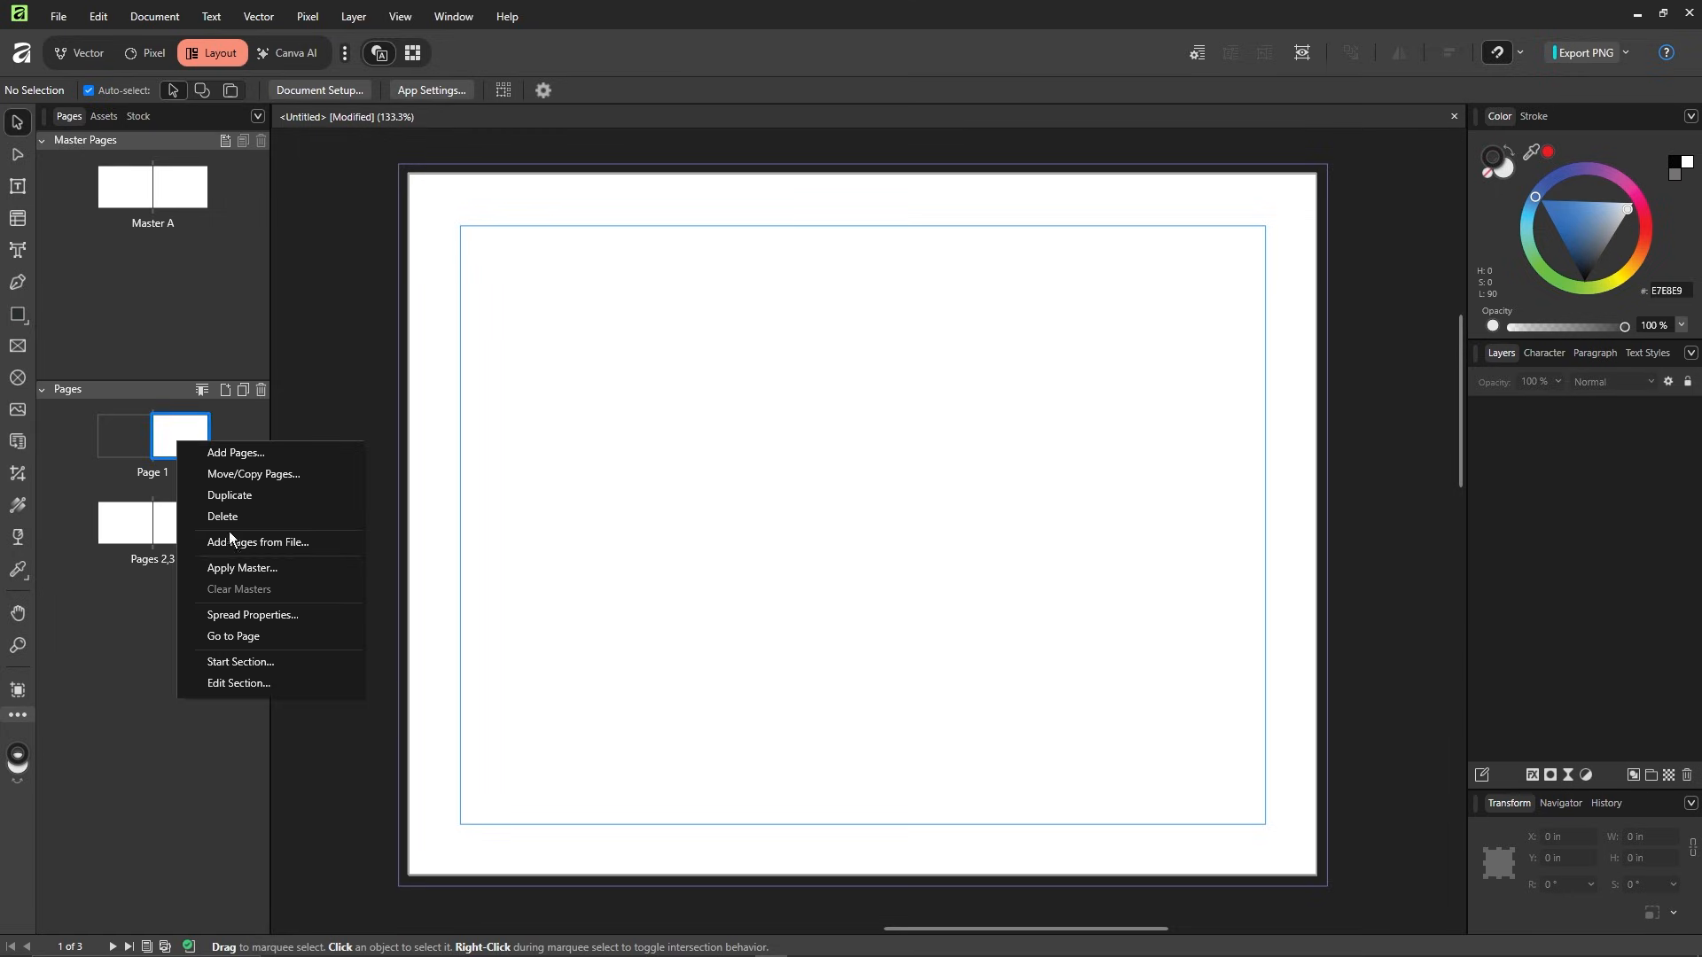
click(249, 566)
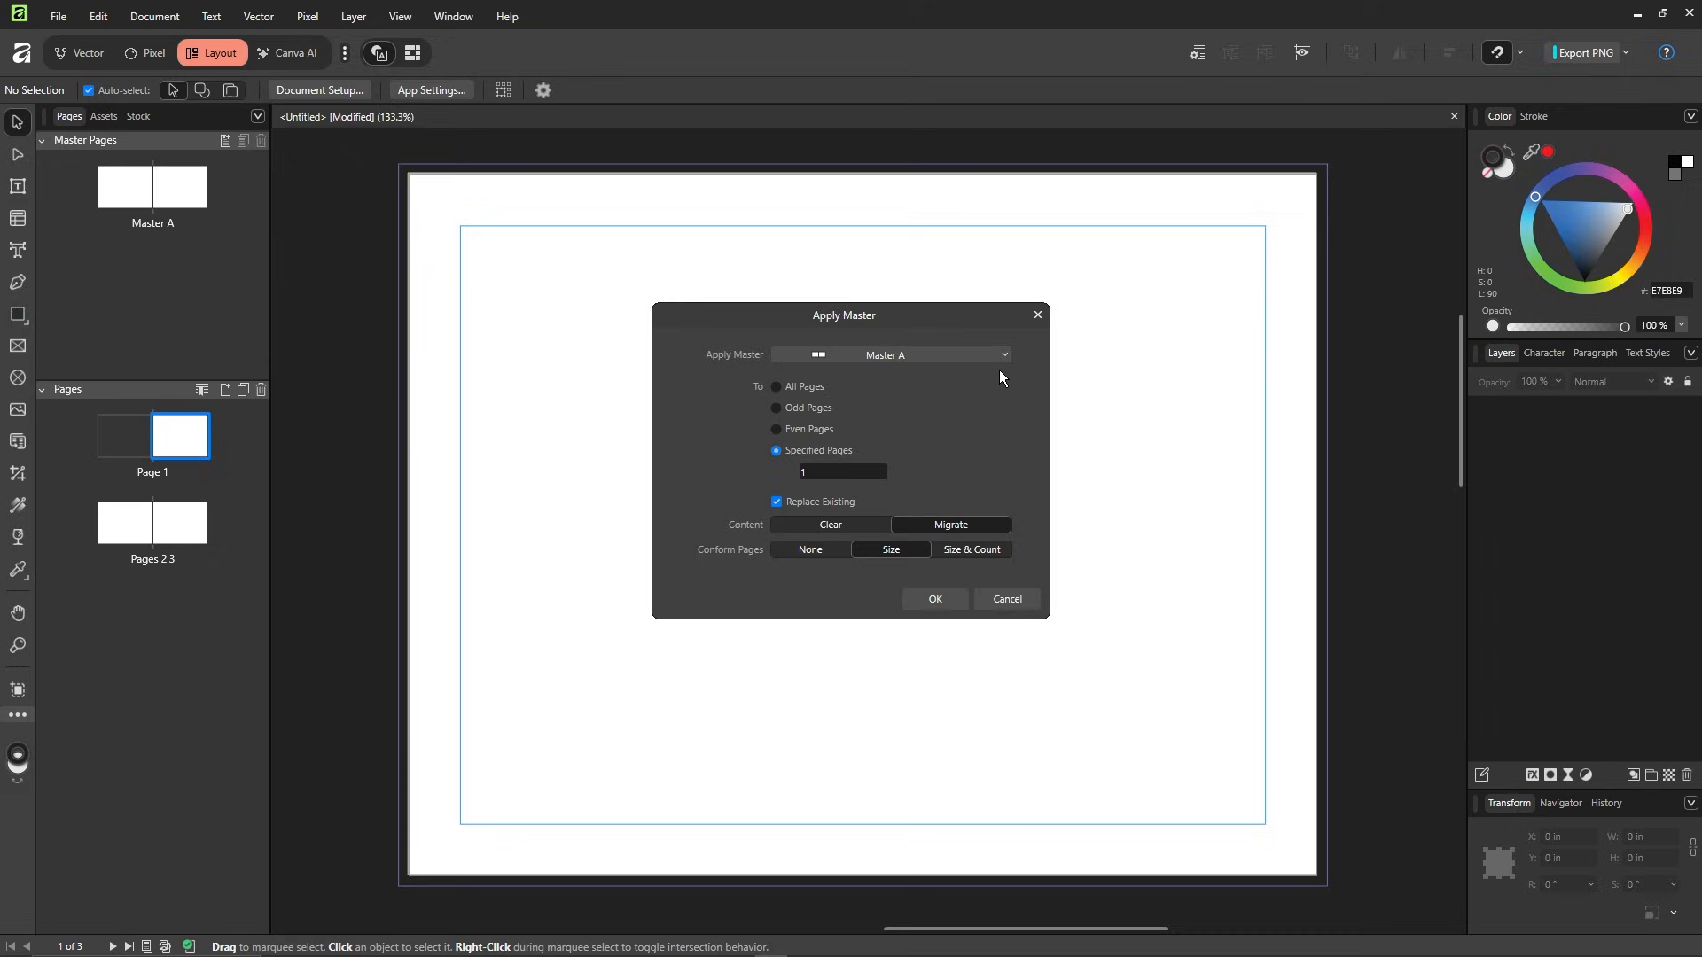
click(775, 388)
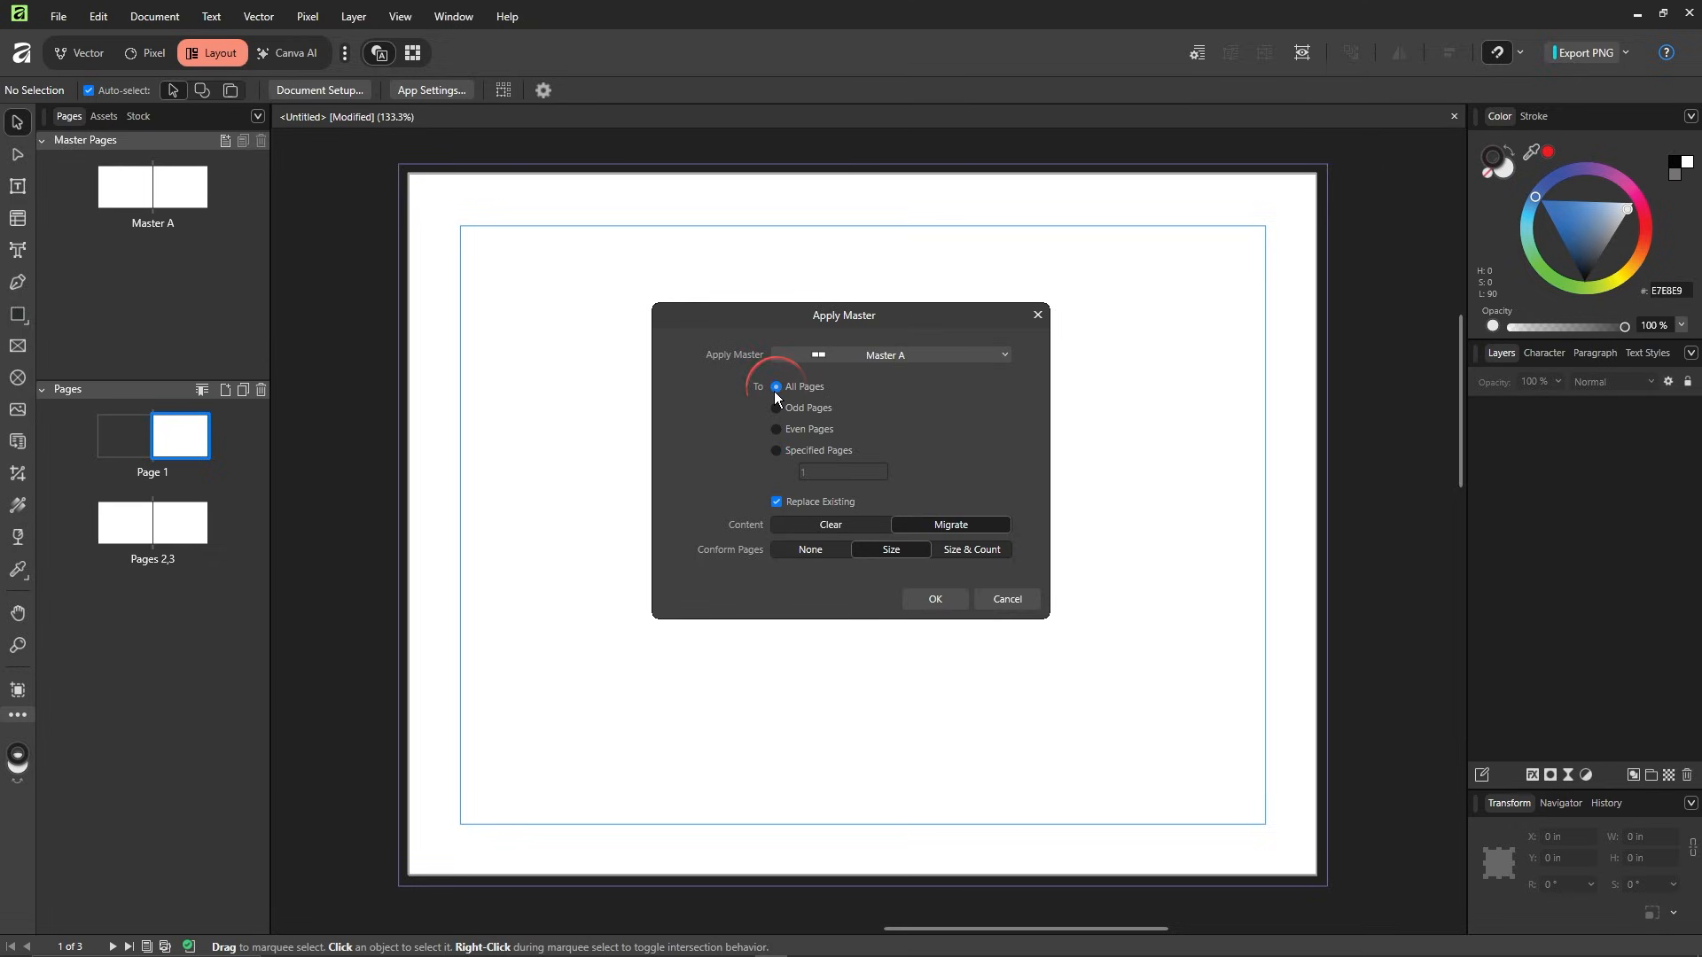
click(935, 600)
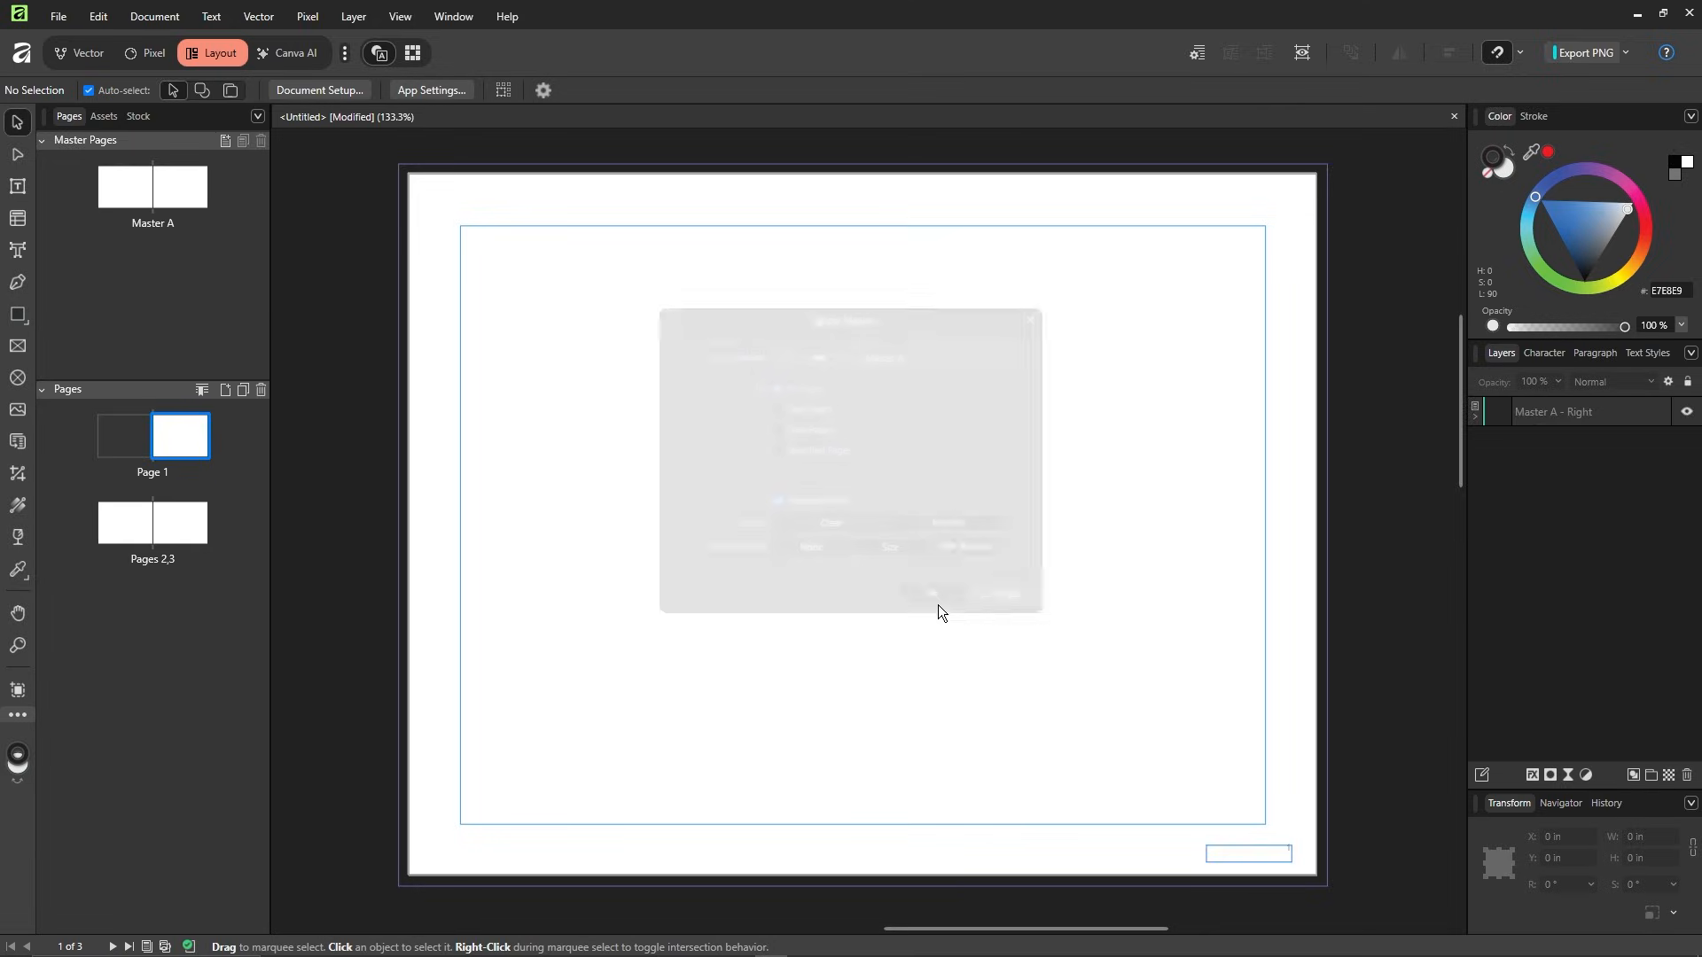
- Examine the page number frames at the lower-right corners of page 1 and page 3
scroll(1291, 720, down, 1)
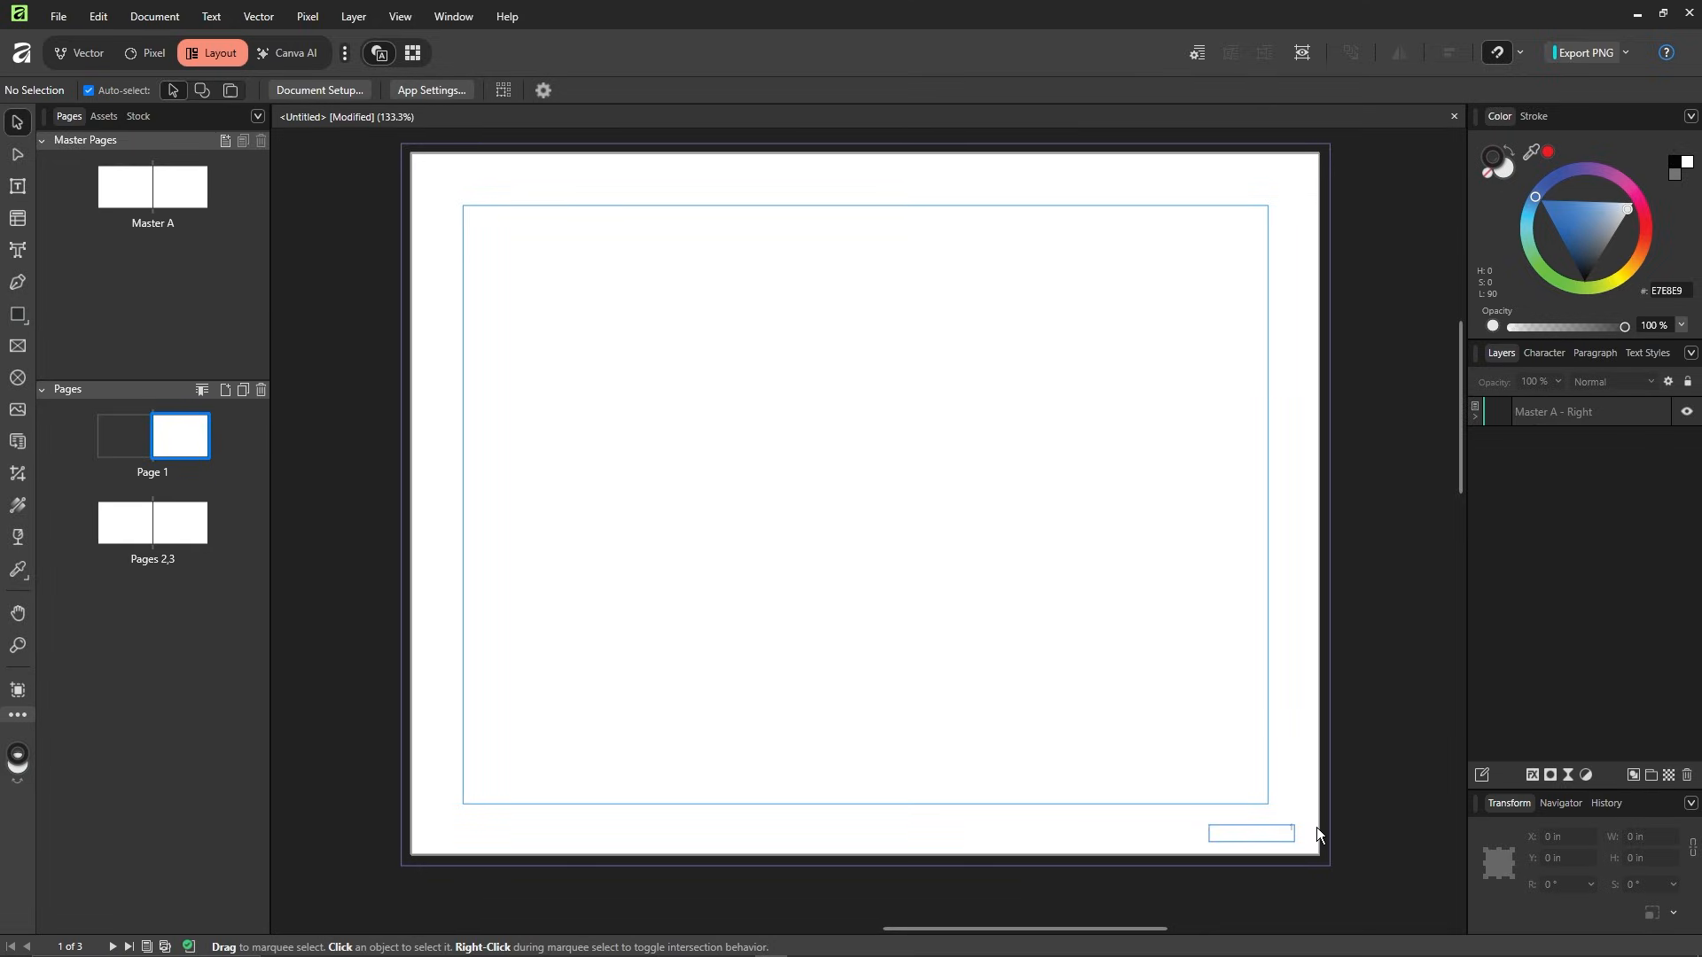
ctrl+scroll(1301, 832, up, 5)
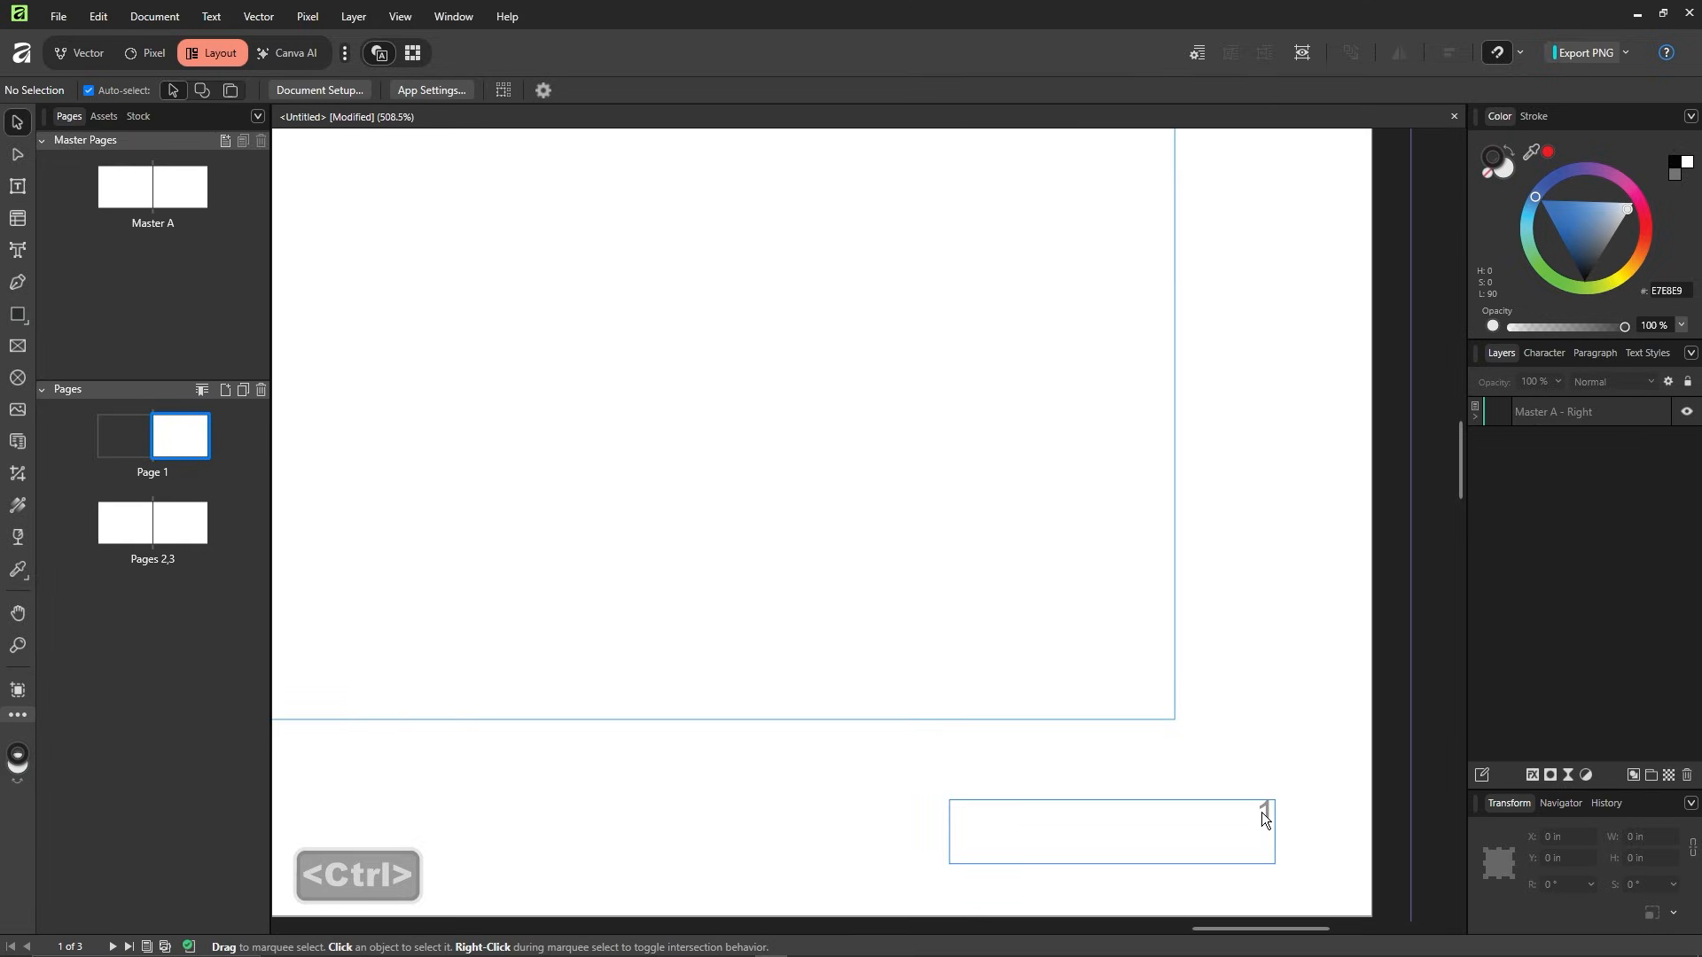
ctrl+scroll(909, 615, down, 6)
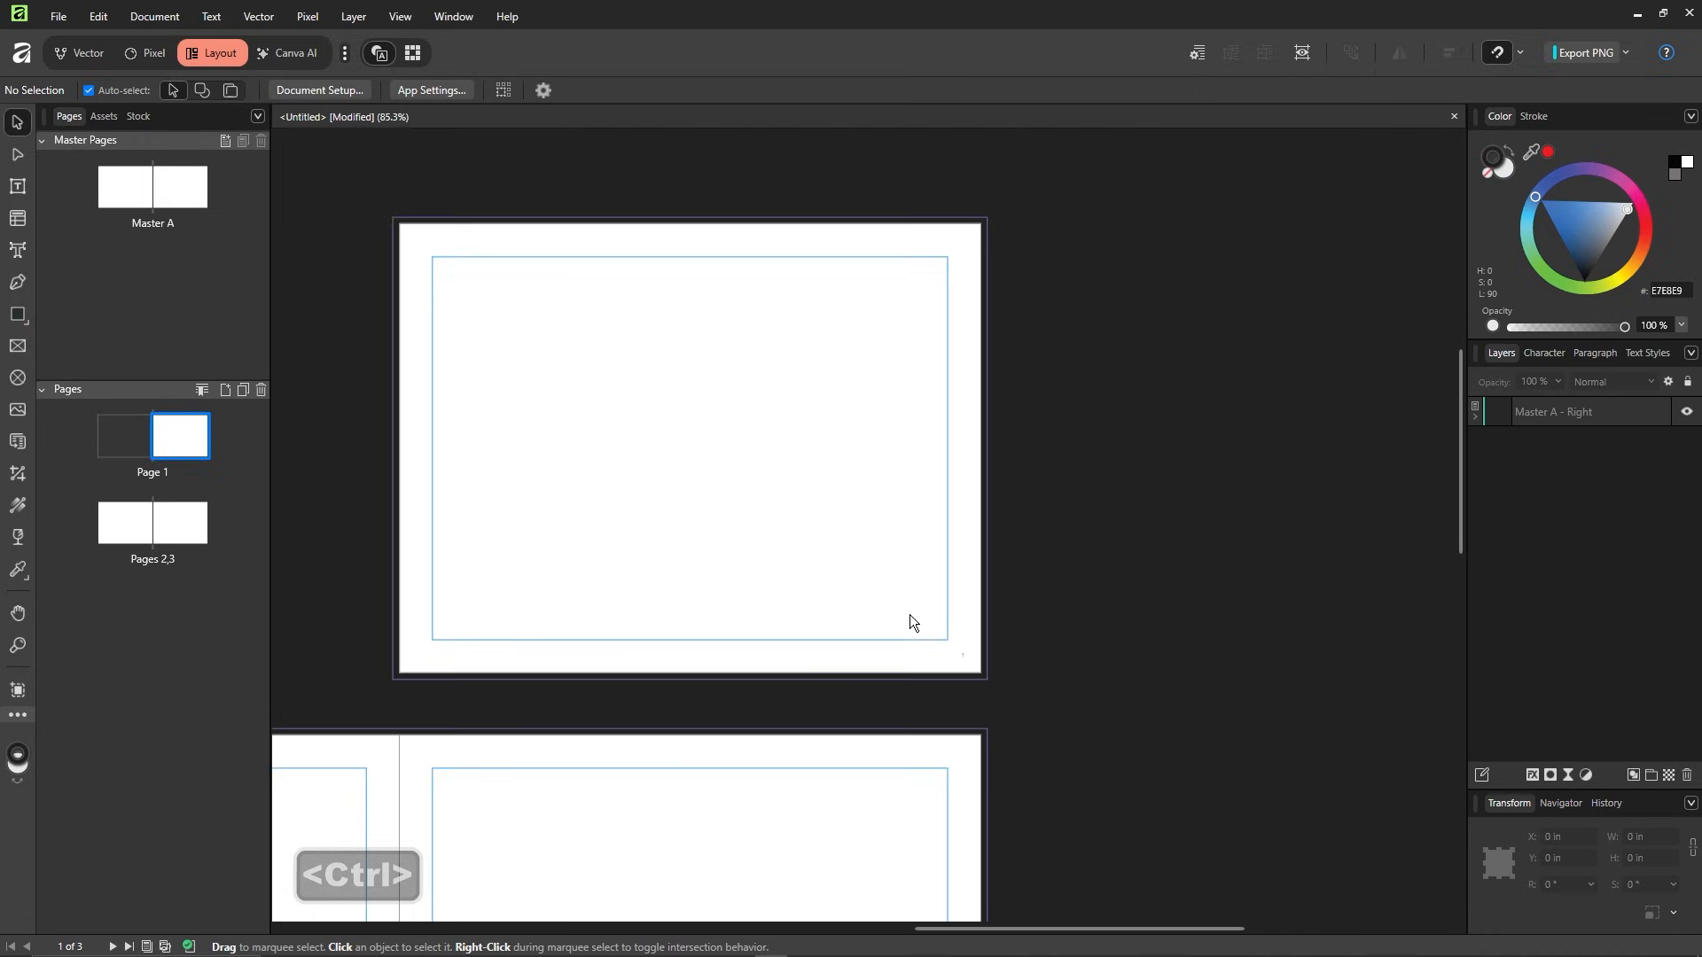
scroll(966, 780, down, 4)
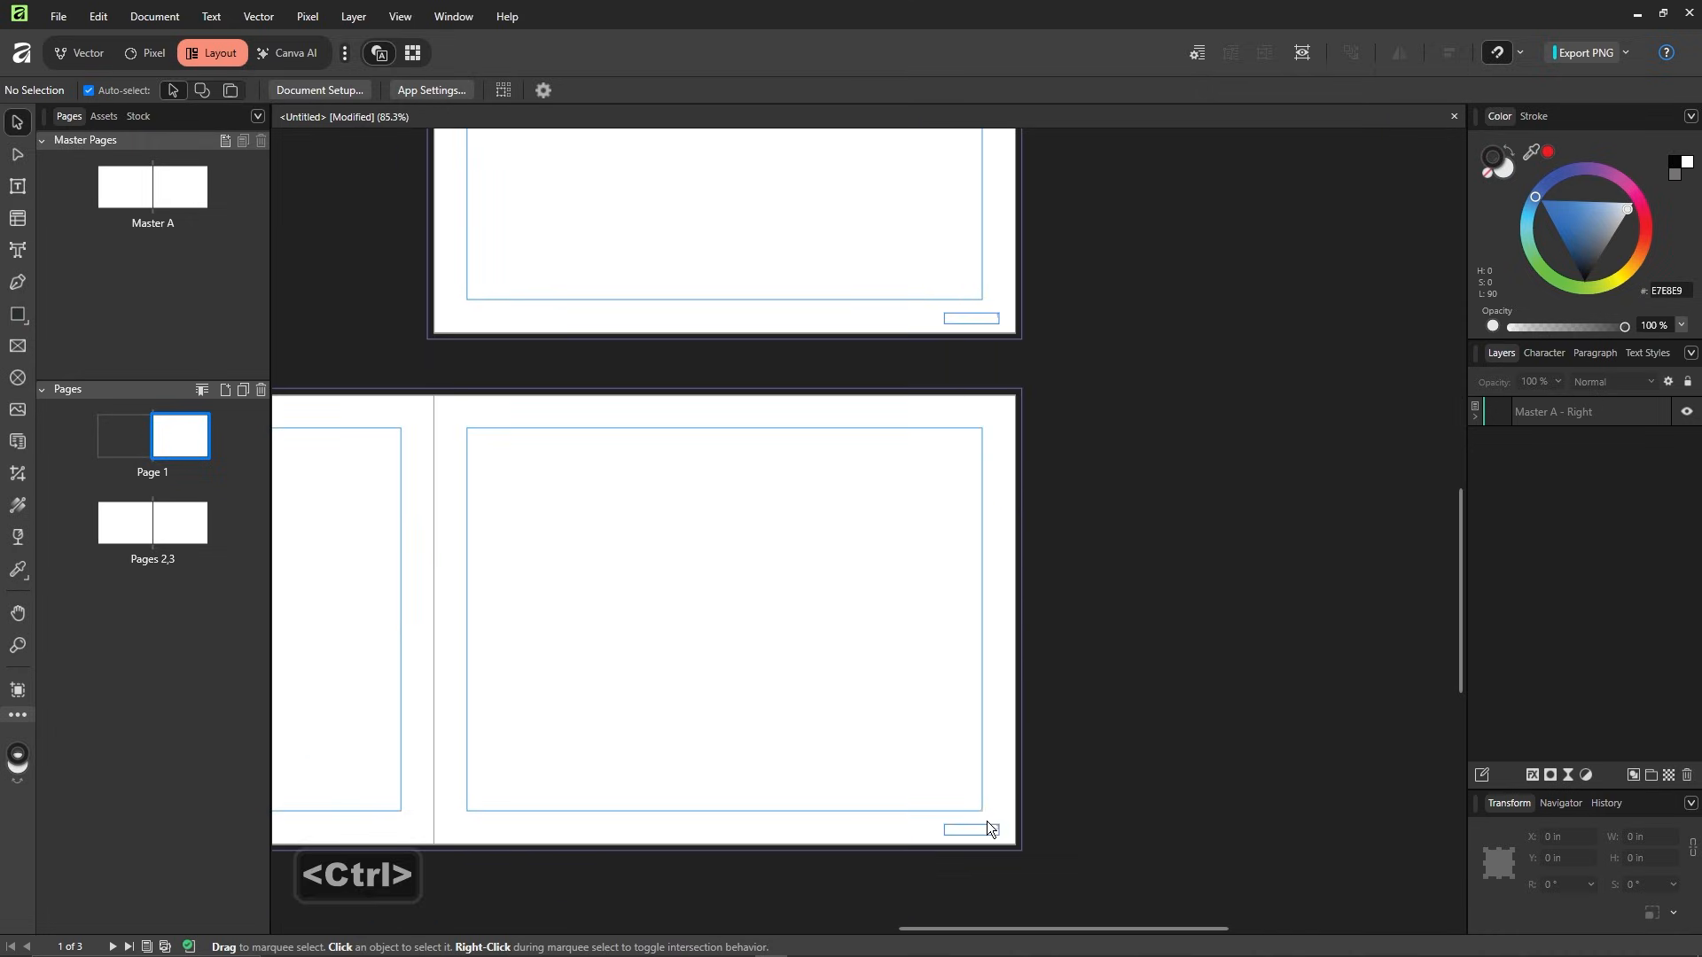
ctrl+scroll(1005, 767, up, 2)
drag(1006, 762, 1115, 777)
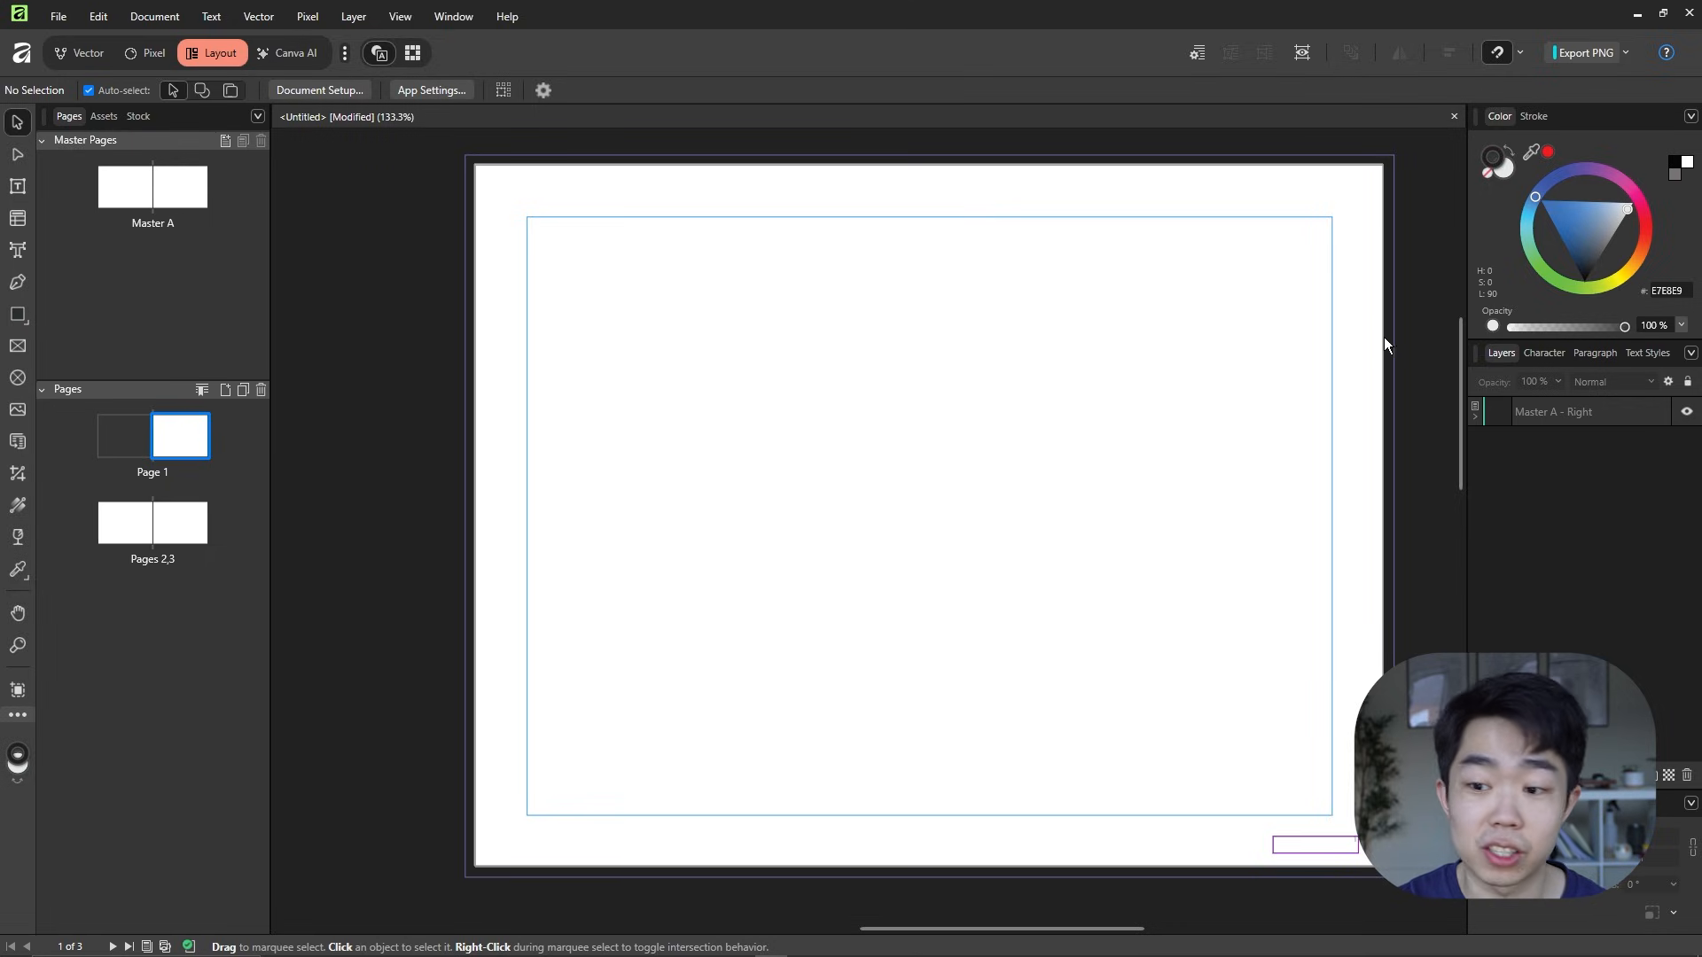
click(466, 21)
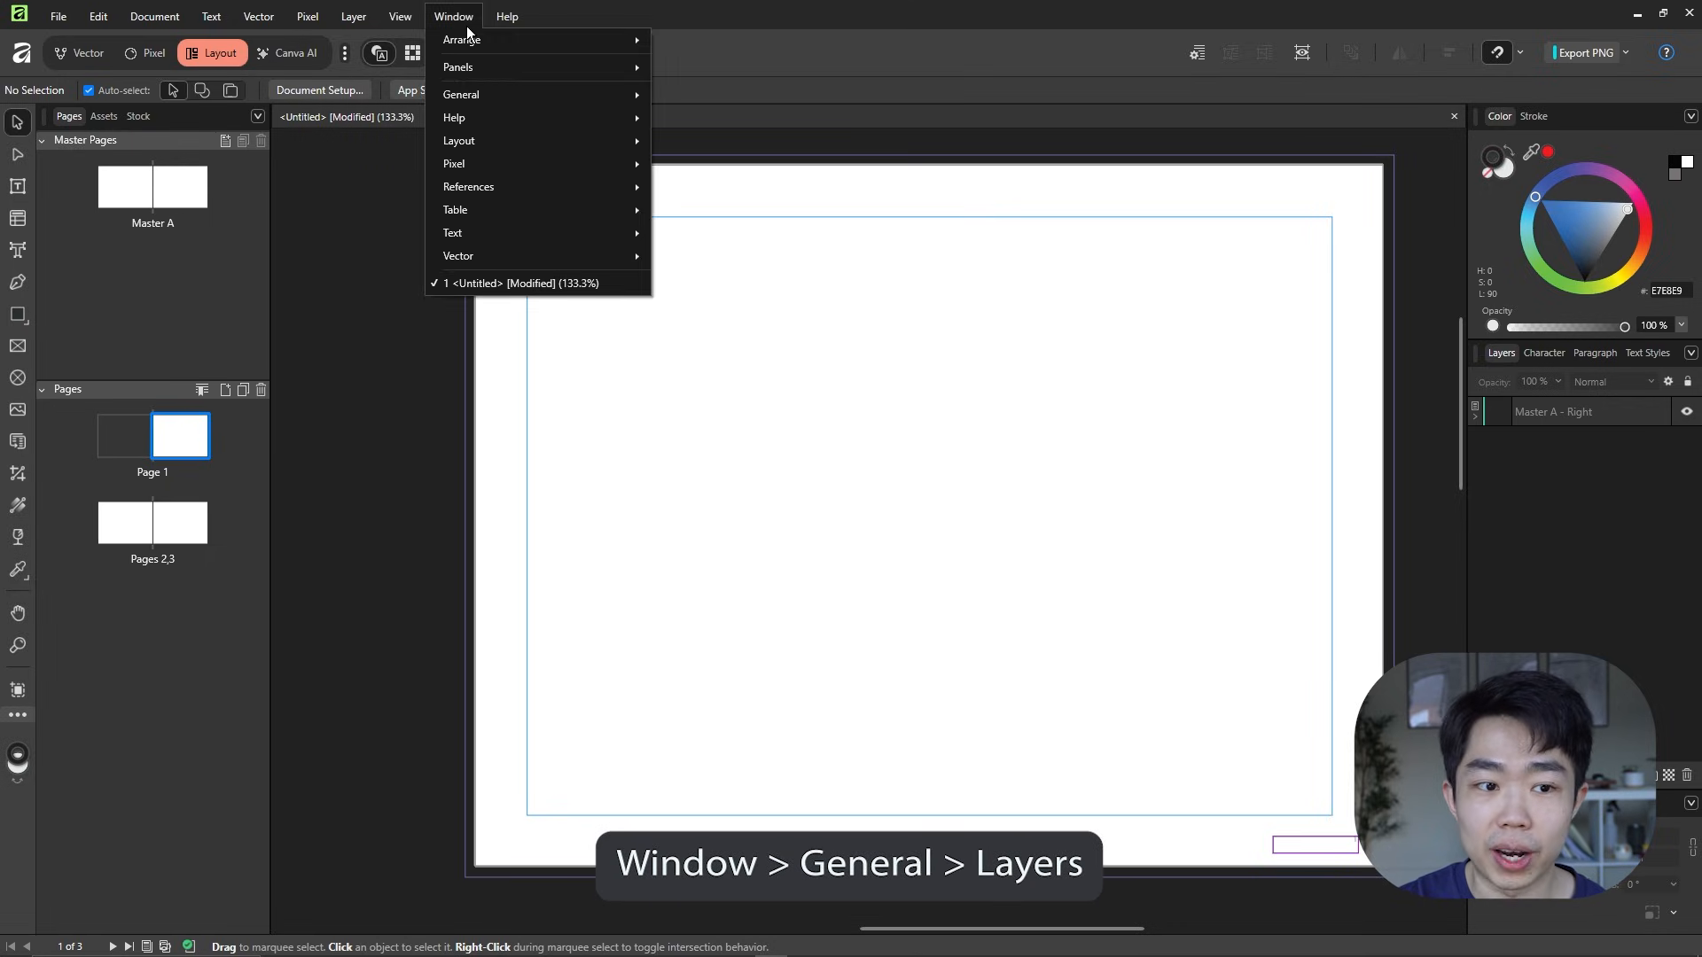
mouse_move(535, 94)
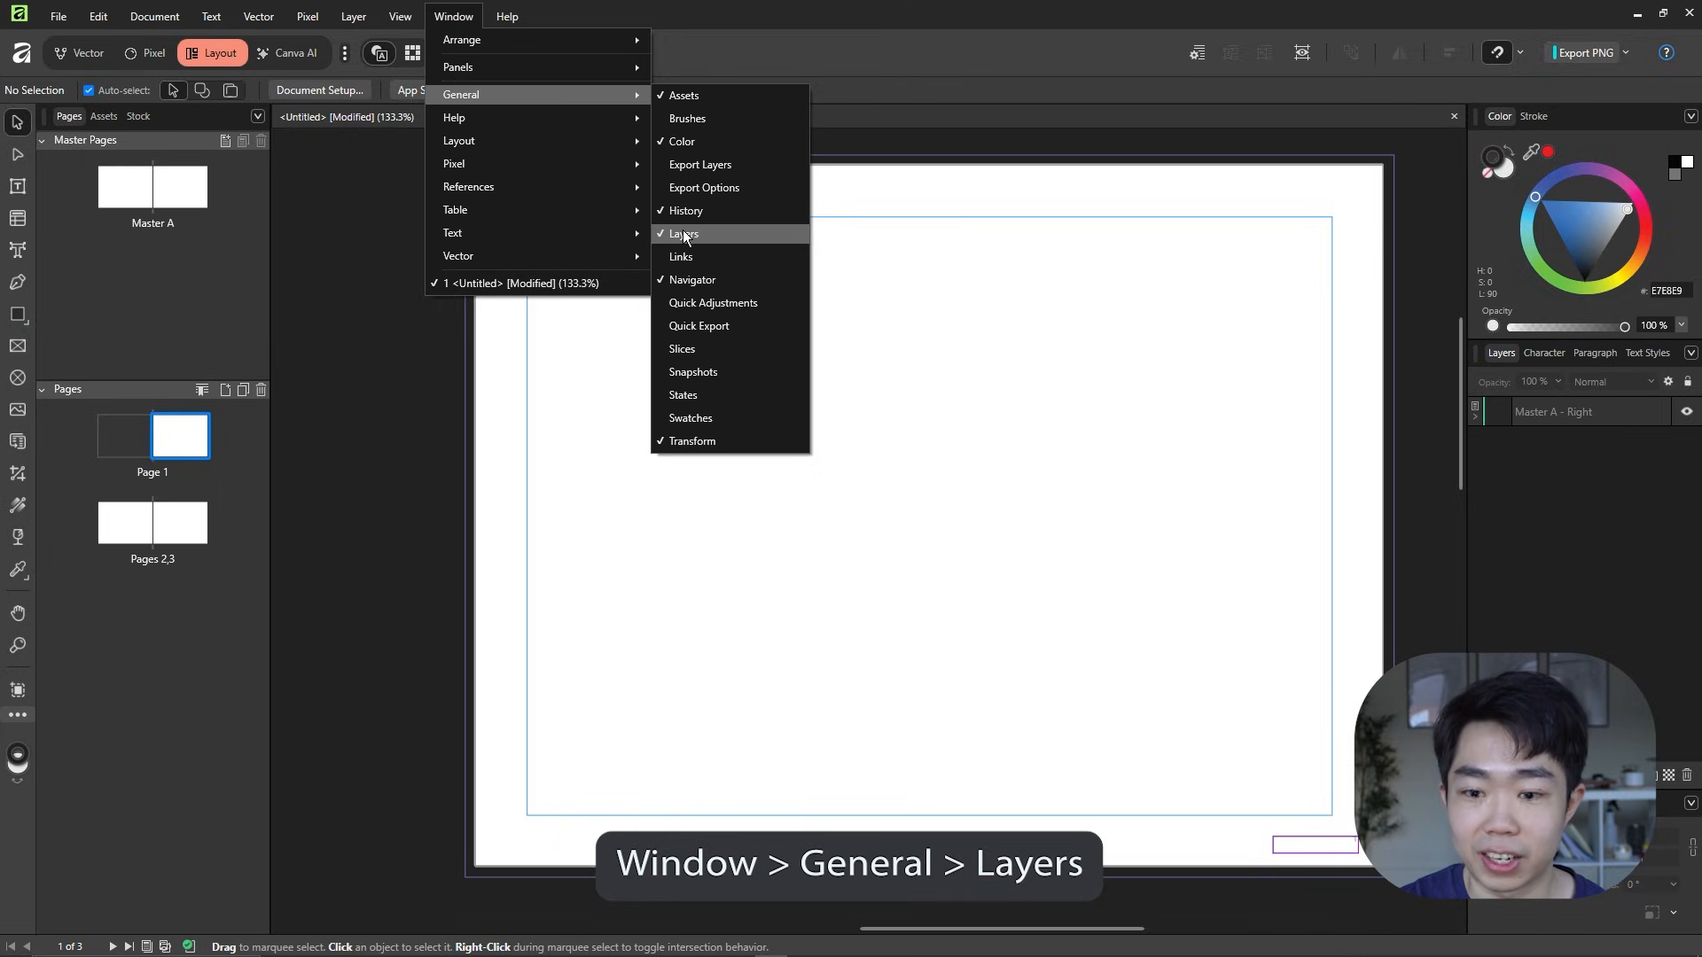
click(1277, 358)
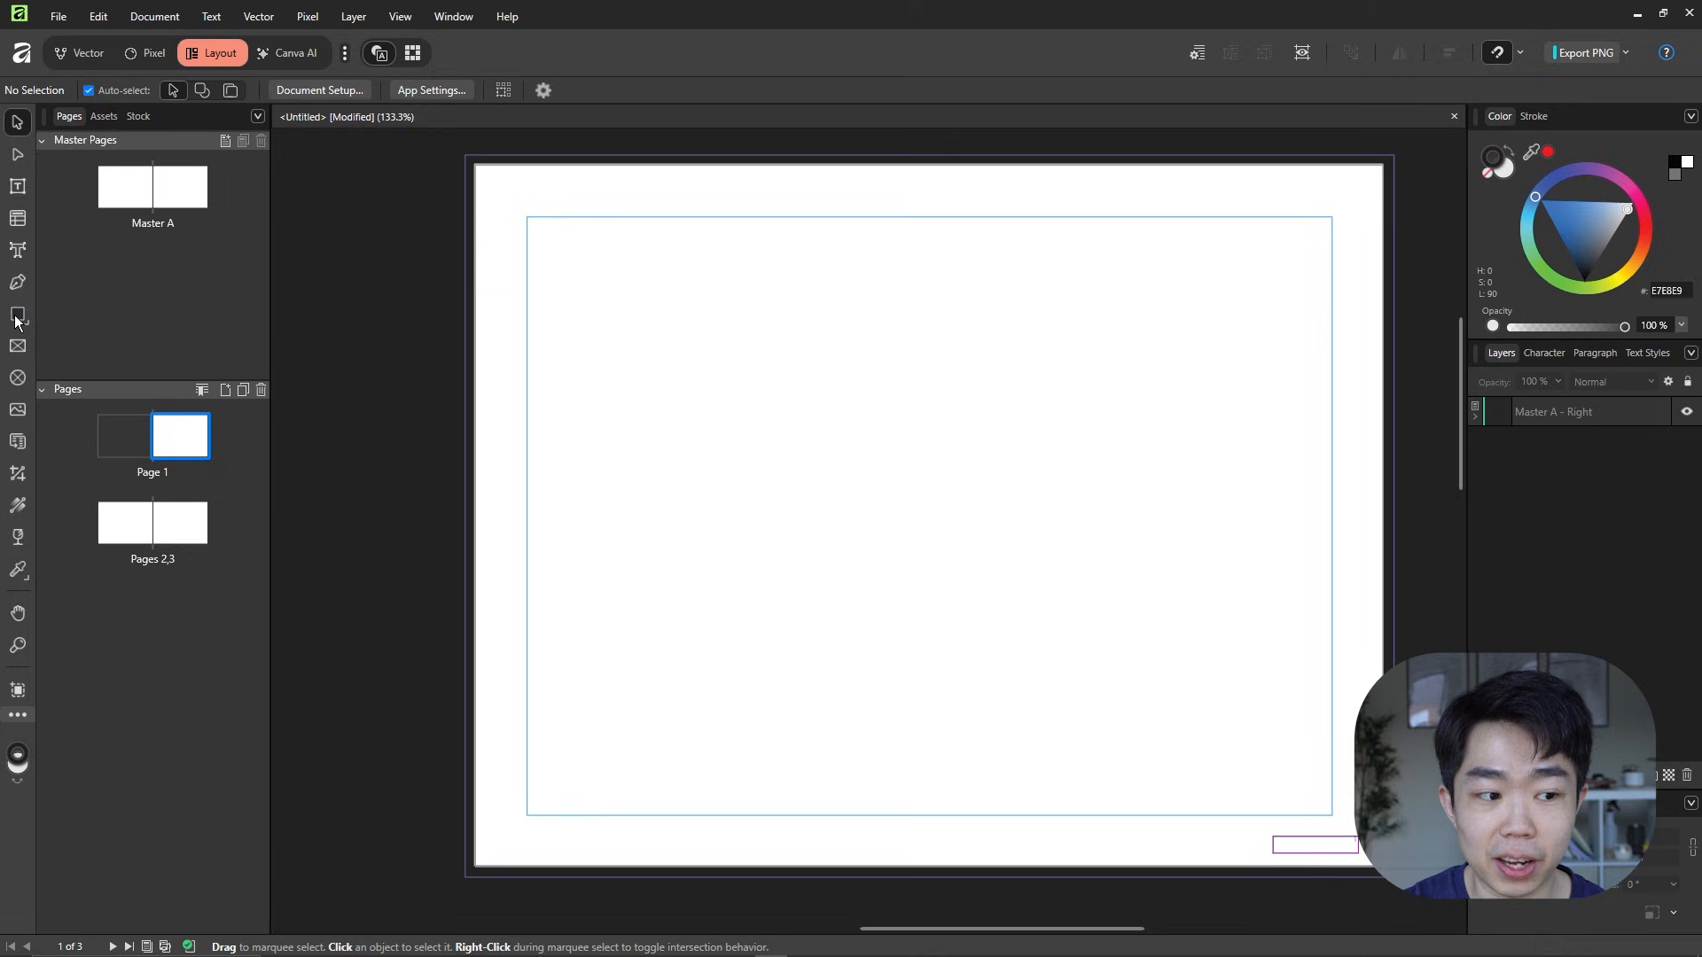
- Draw a light grey rectangle about 1.84 by 1.16 in in the upper-left part of page 1
click(18, 315)
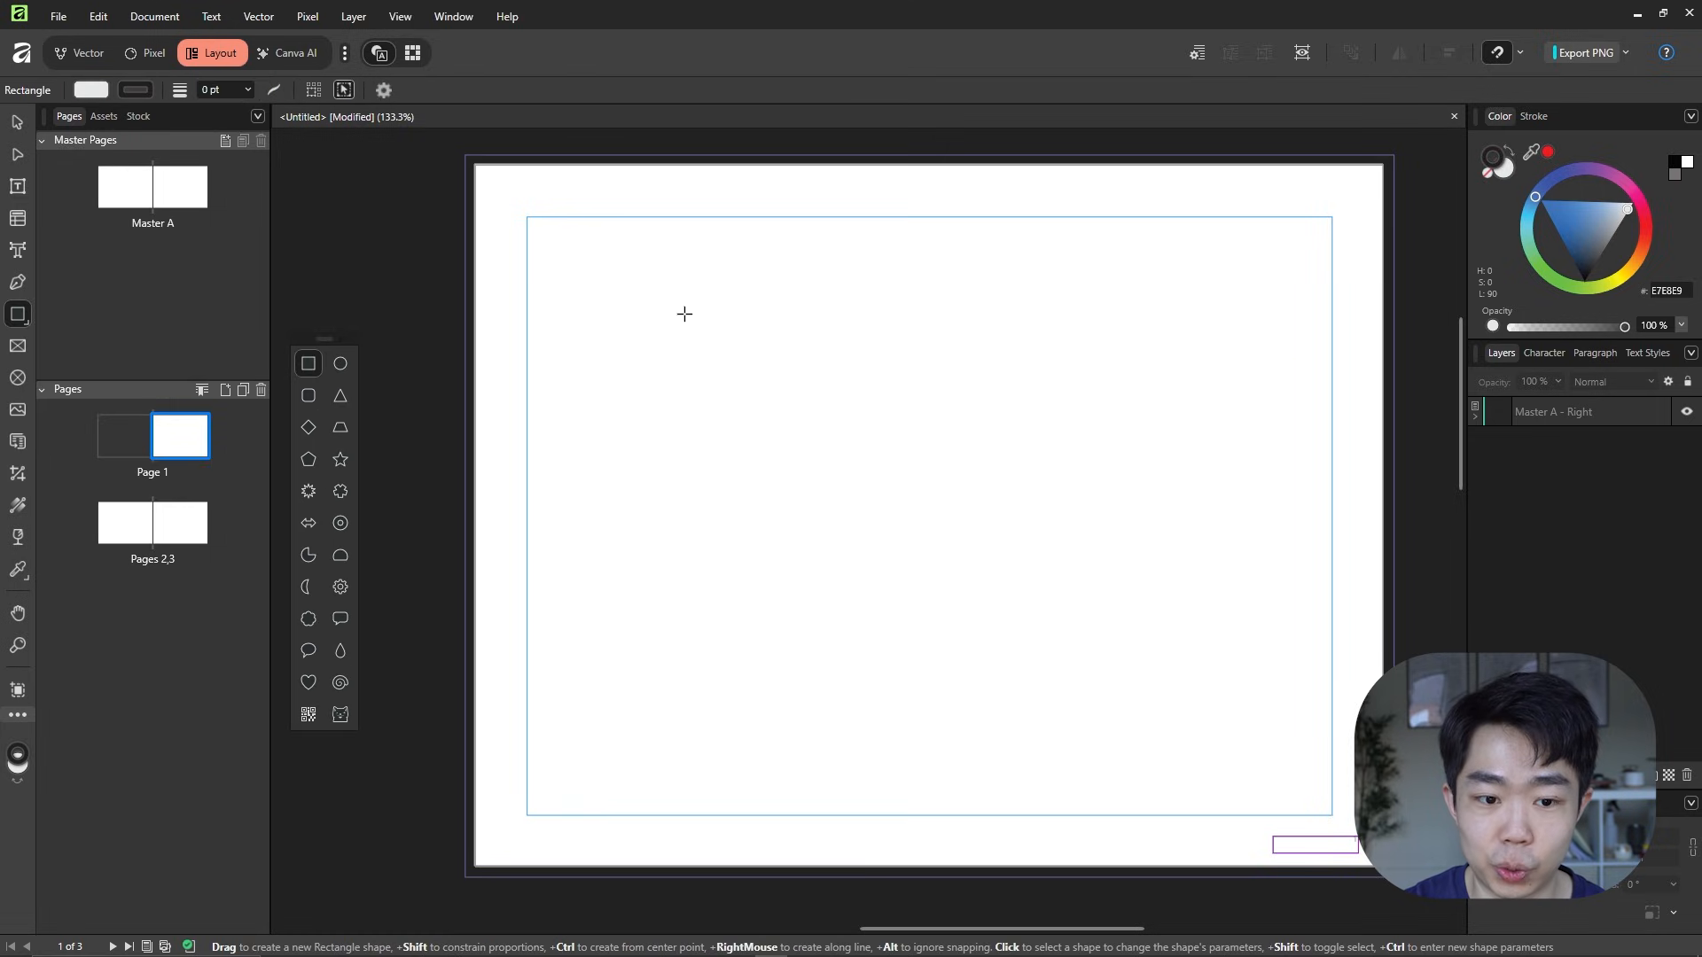
drag(633, 301, 785, 397)
key(v)
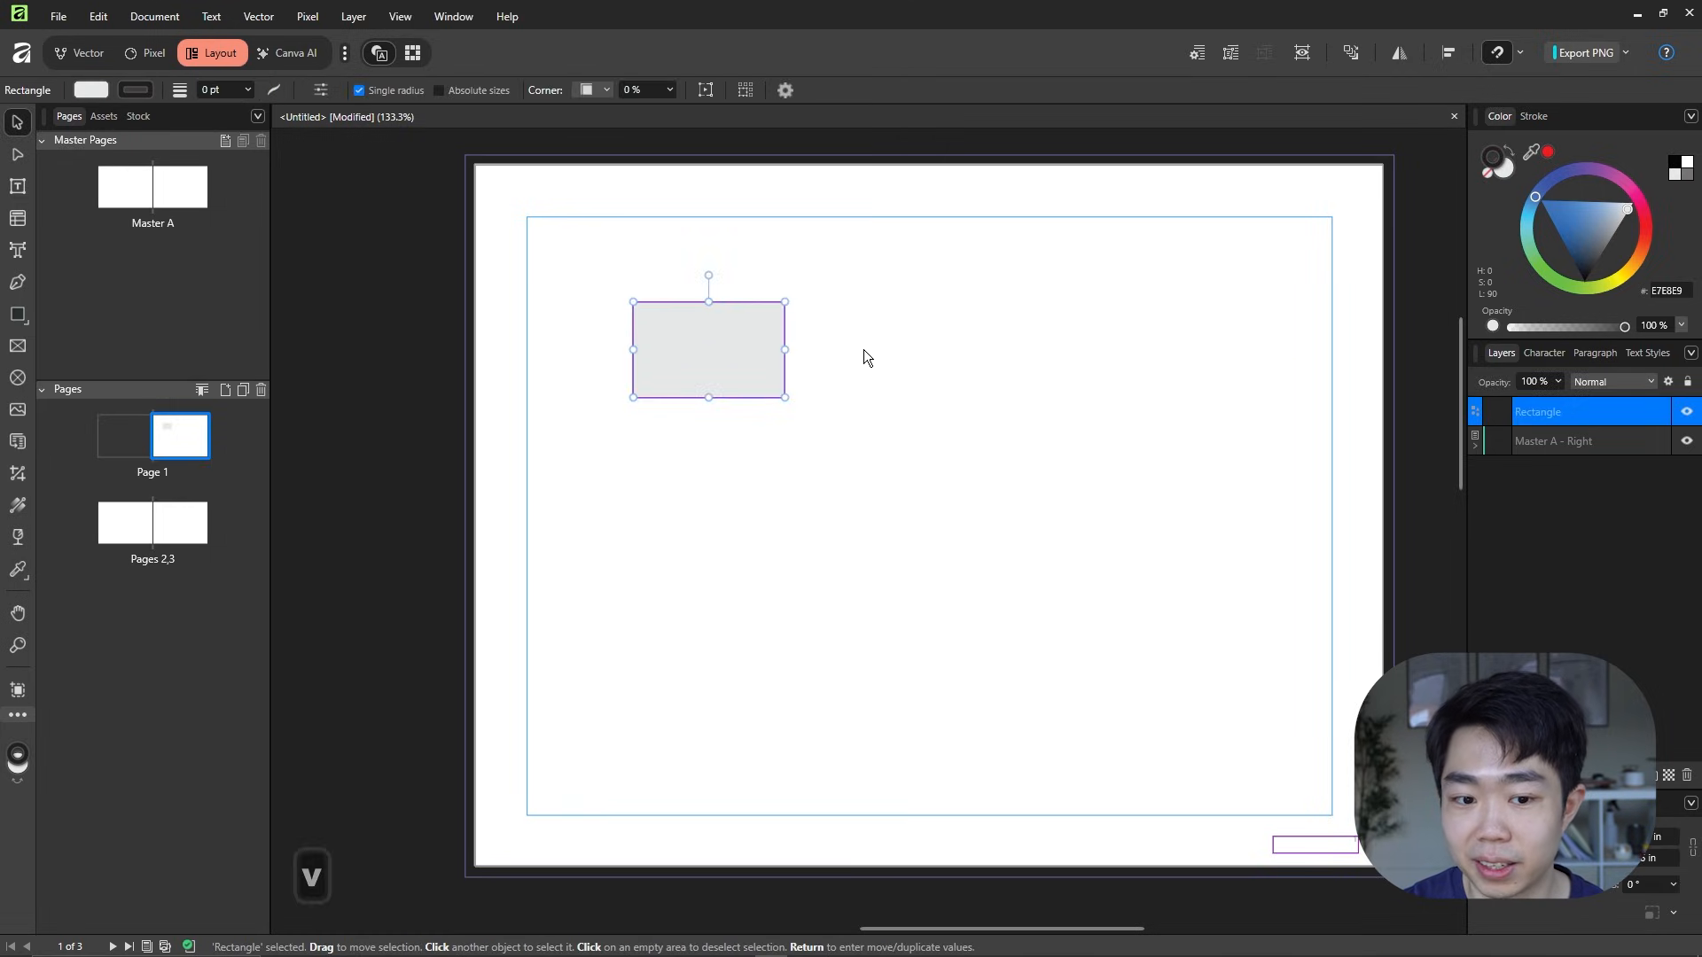
click(864, 349)
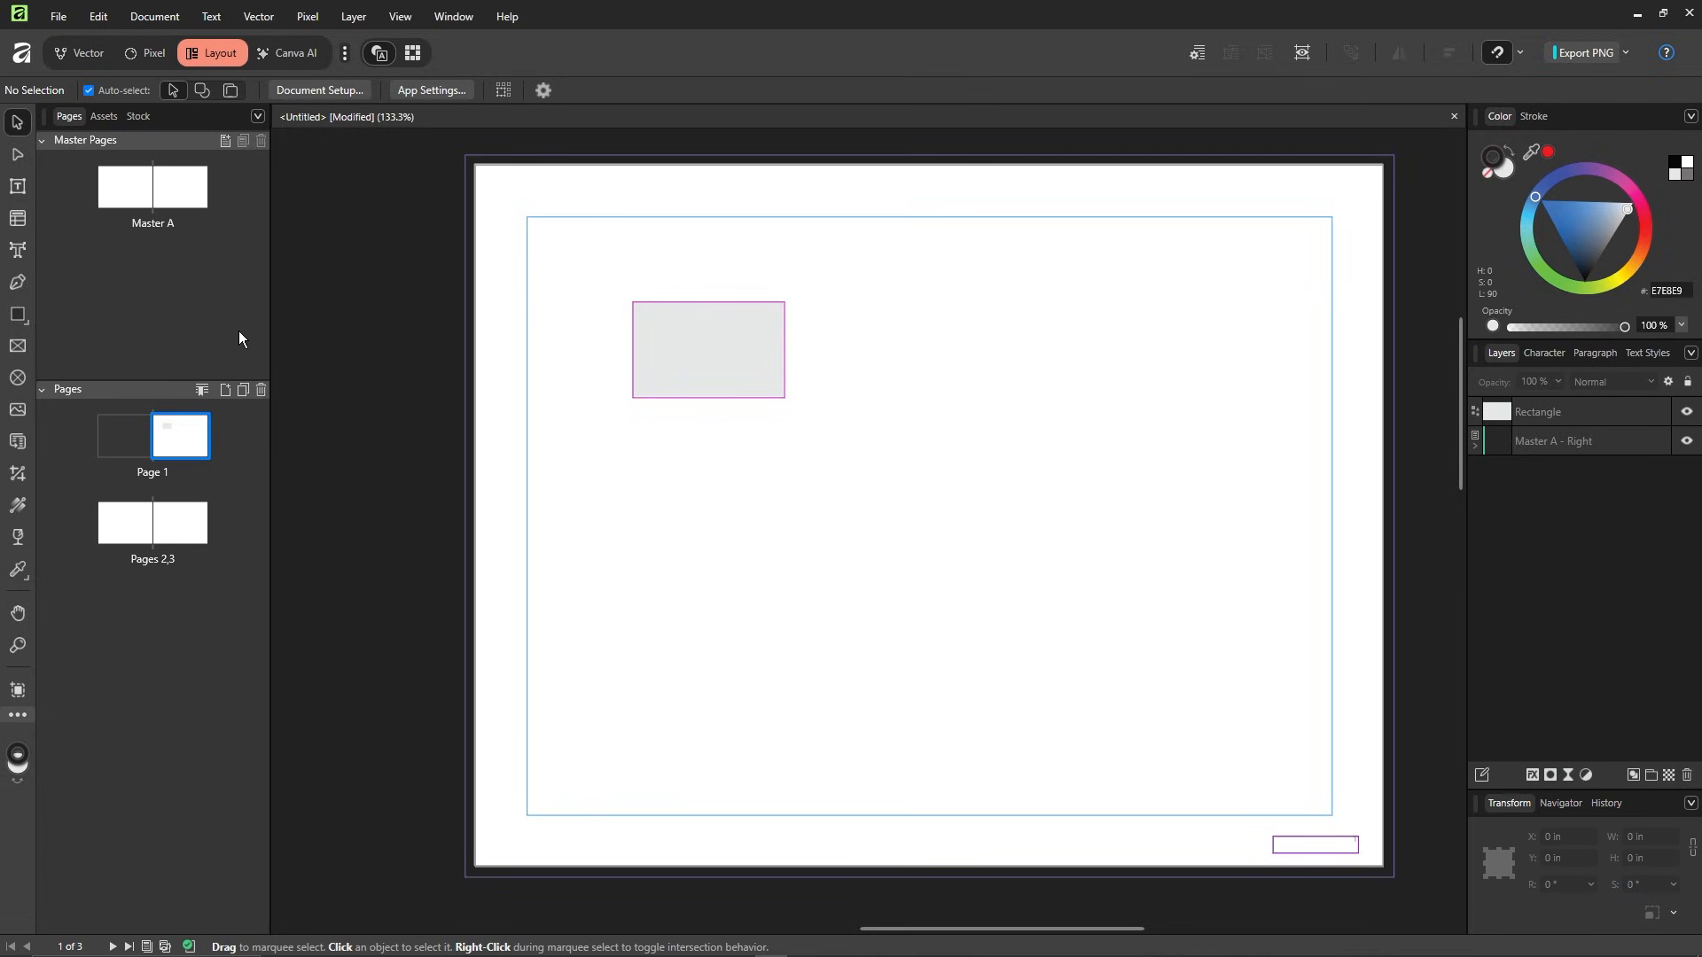
- Draw a text frame about 1.5 by 0.58 in inside the rectangle and enter the text LYHSTUDIO
click(17, 190)
drag(648, 326, 773, 373)
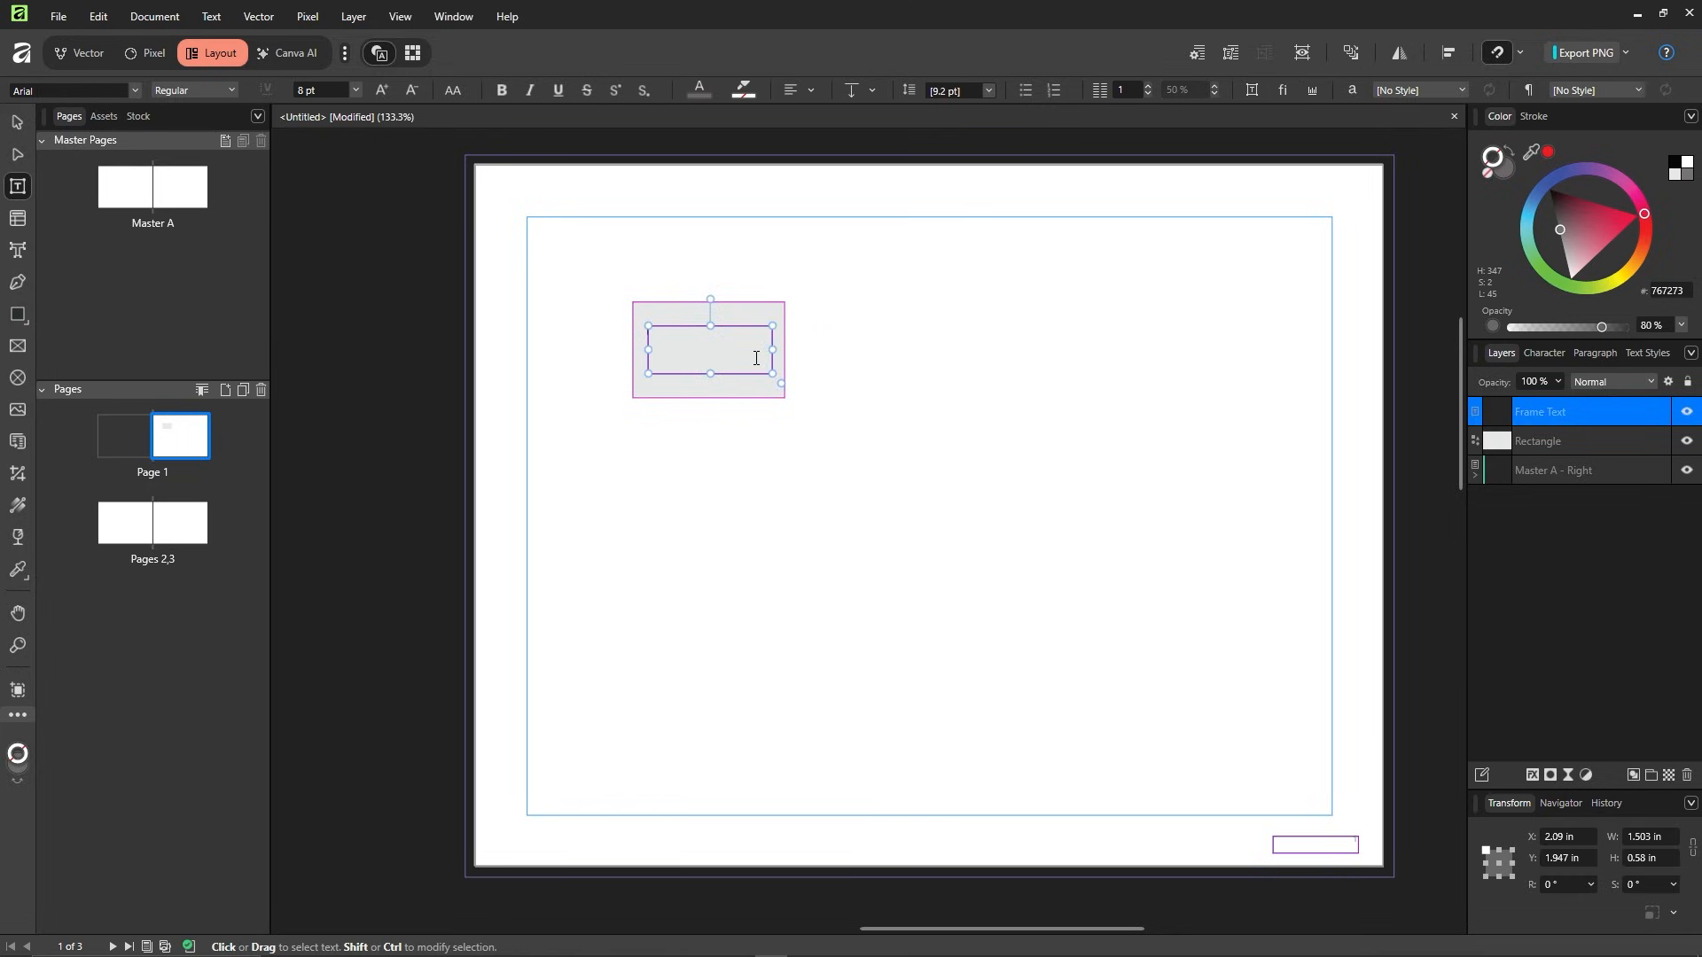
text(LYHSTUIO)
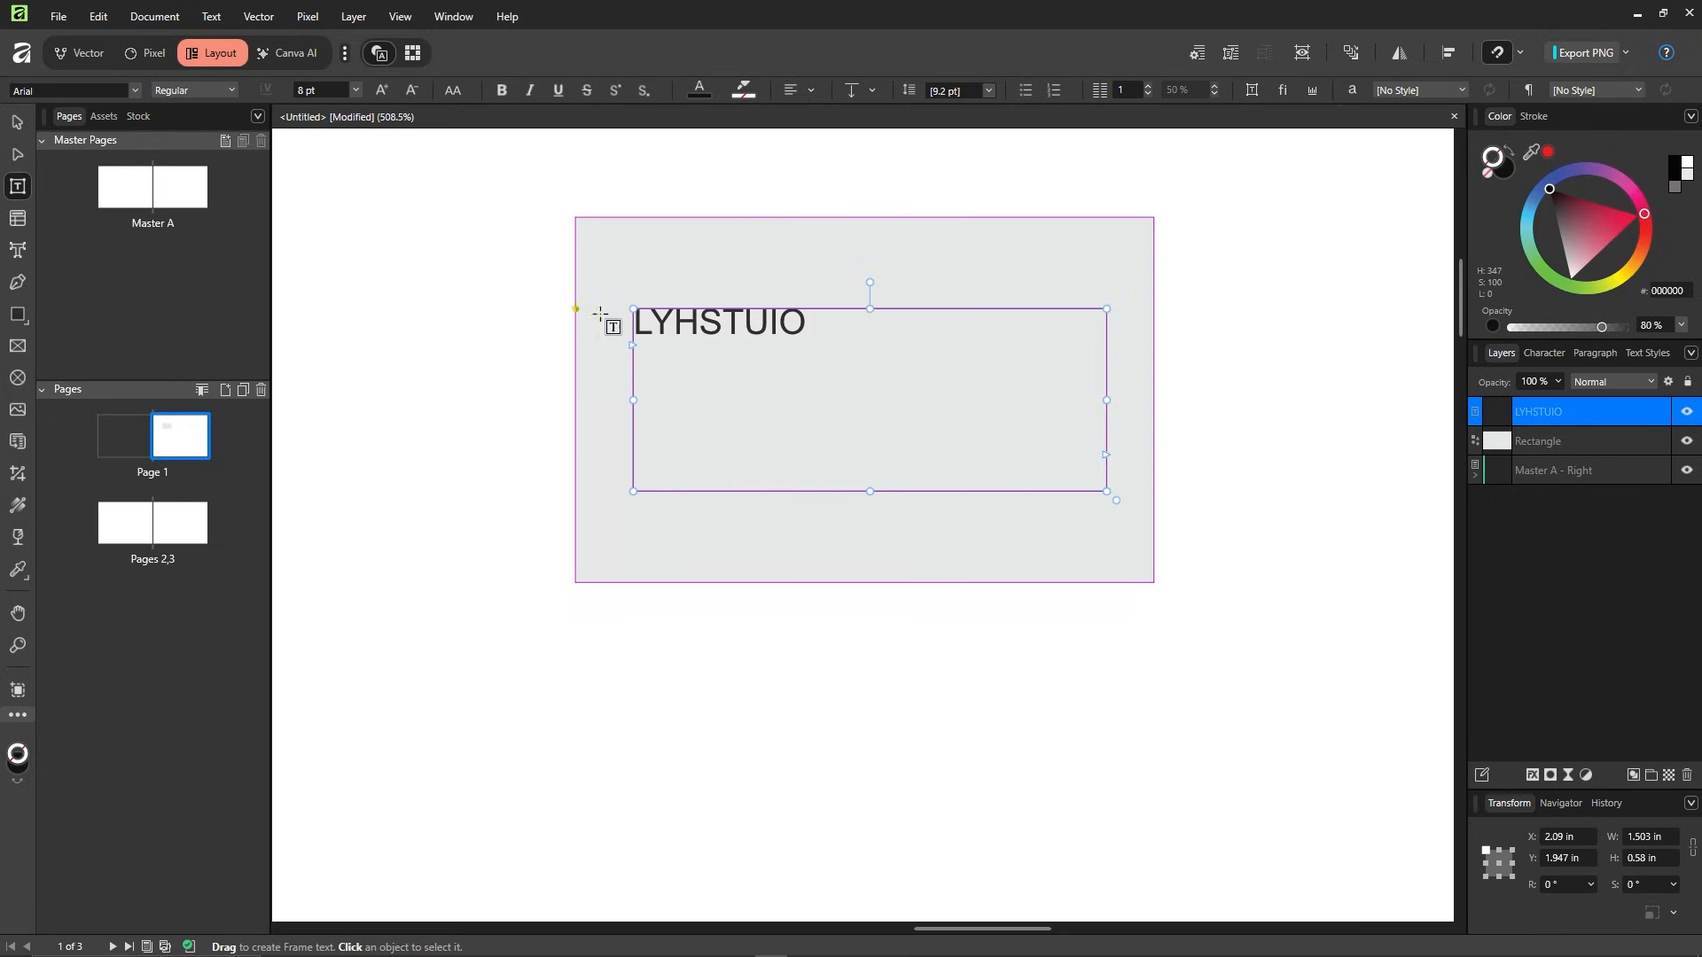
text(D)
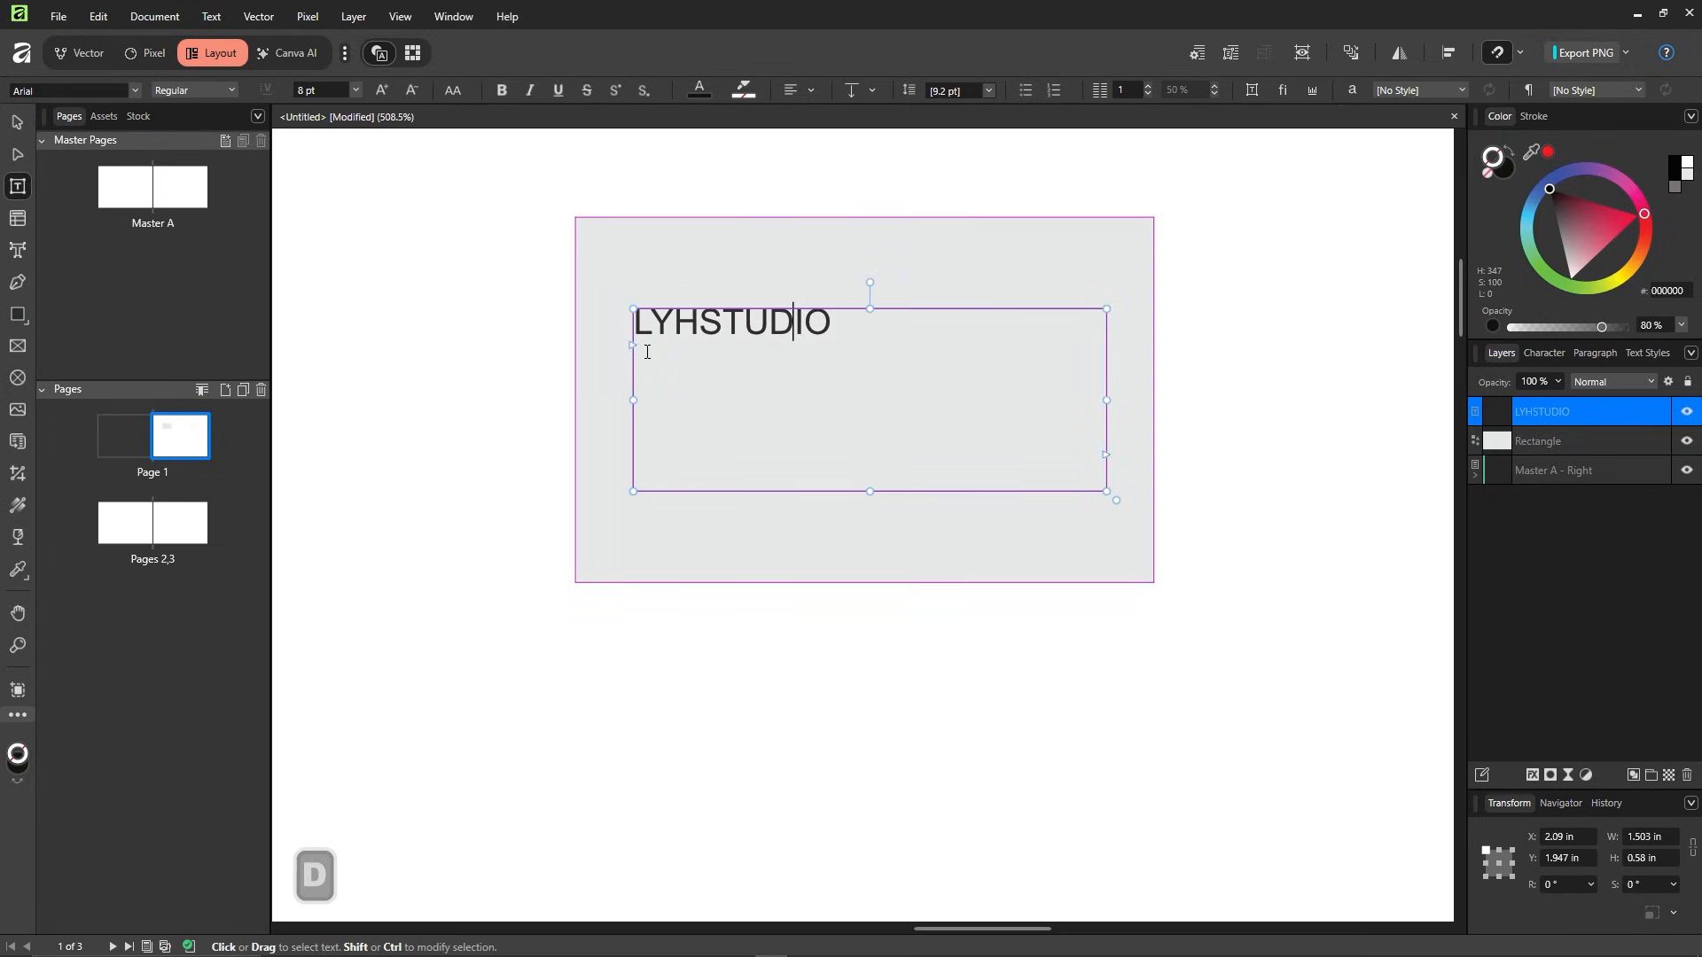
click(17, 121)
click(456, 245)
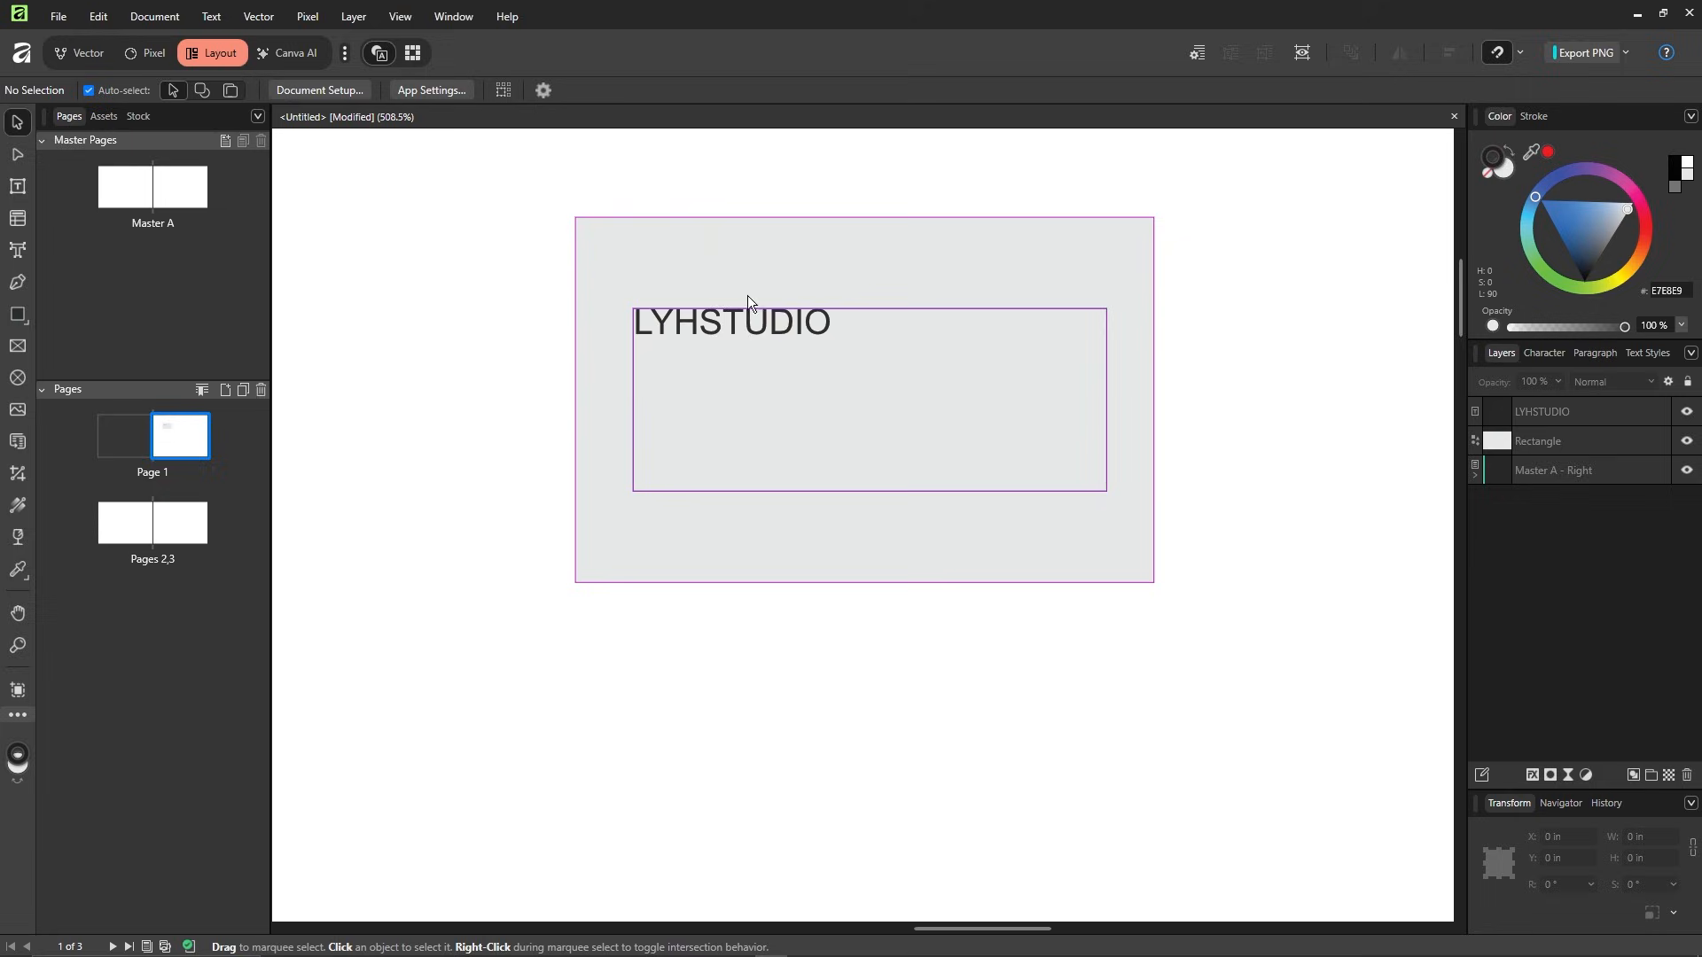
- Select the LYHSTUDIO text frame and the rectangle in turn to match each with its layer
click(799, 334)
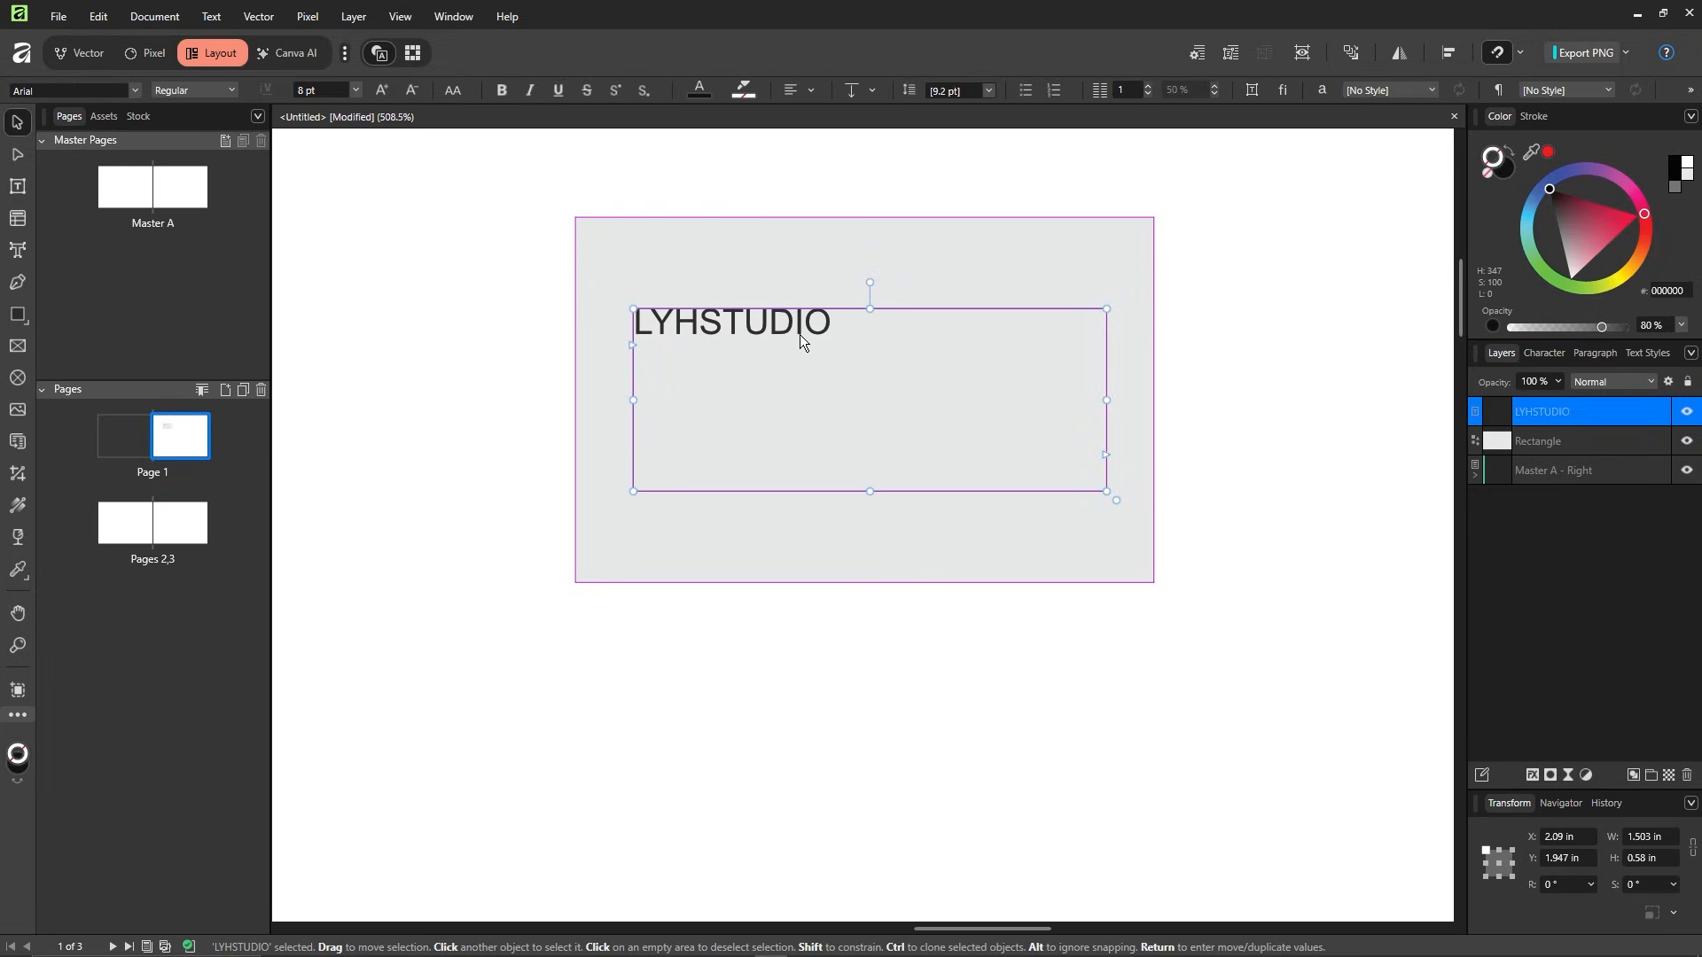
click(1071, 286)
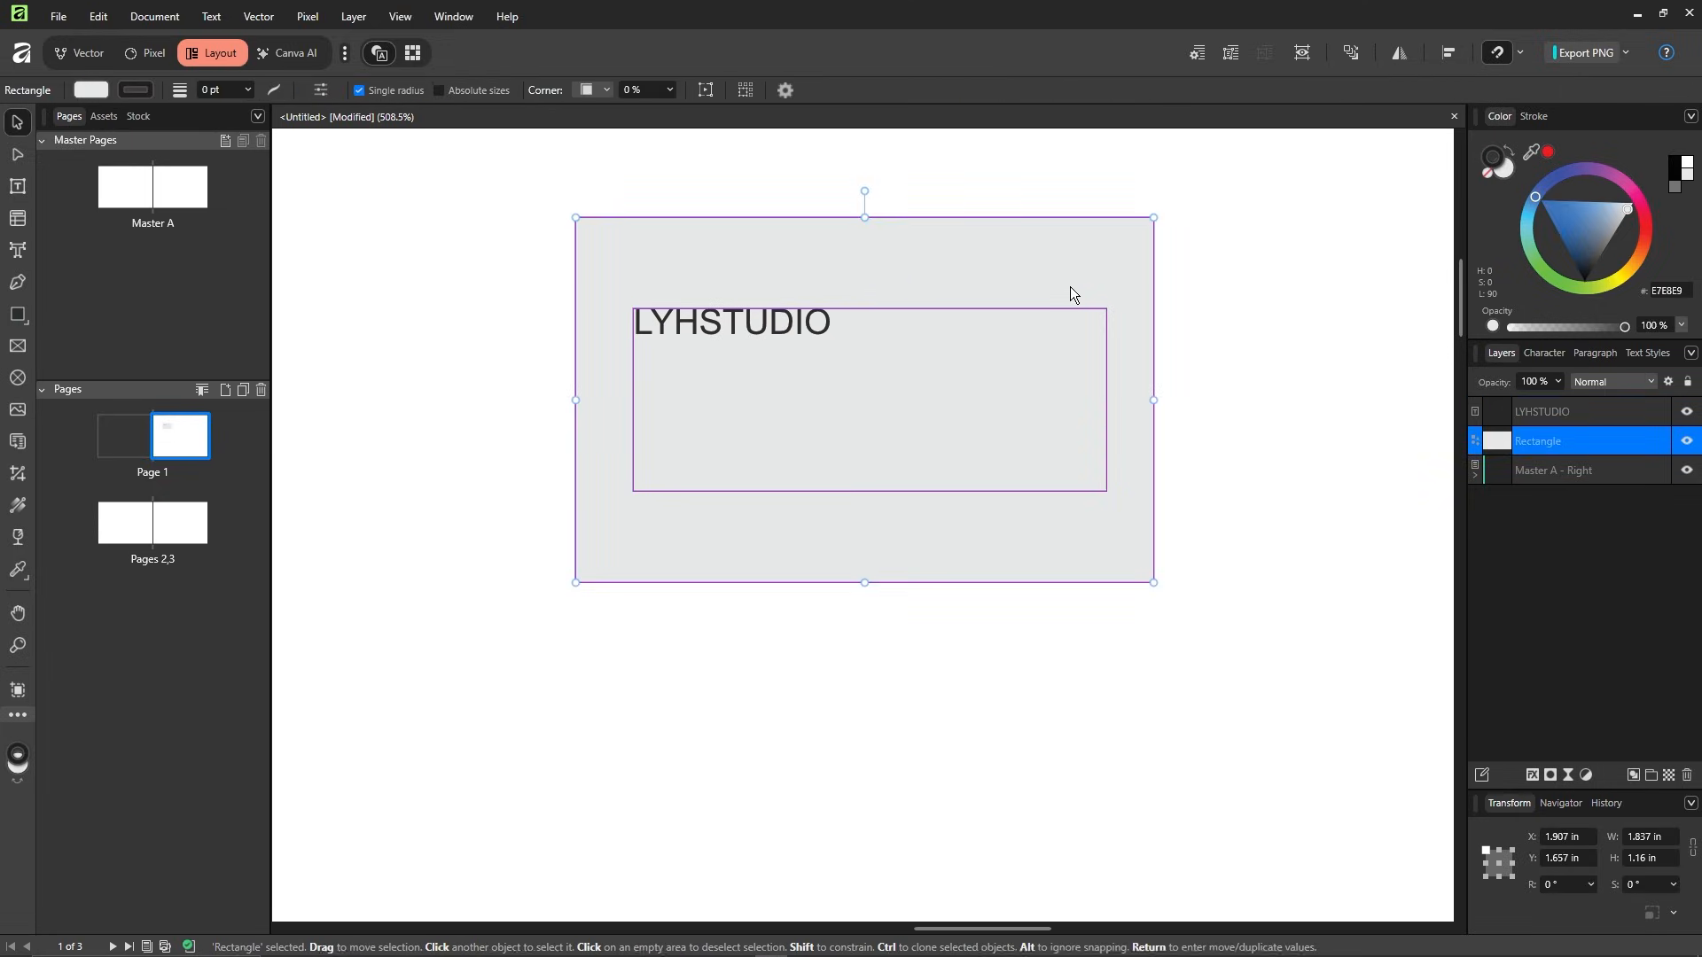
click(1616, 514)
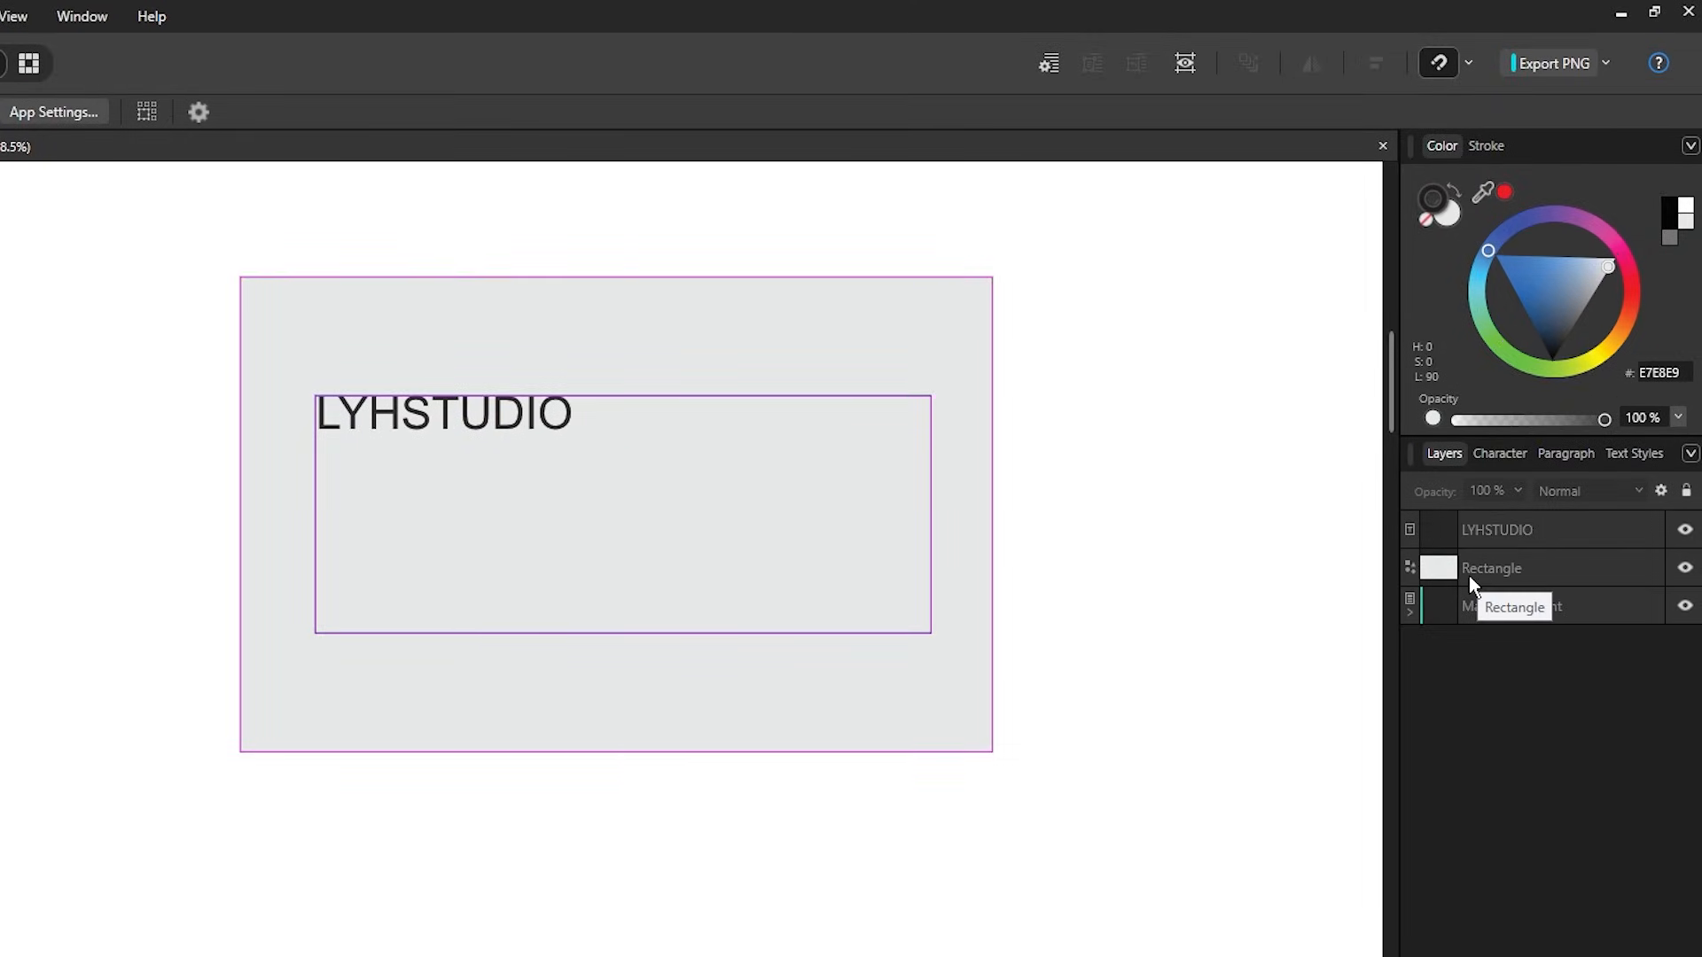
- Try placing the LYHSTUDIO text layer beneath the rectangle layer, and undo the reordering
drag(1517, 531, 1530, 576)
click(1226, 536)
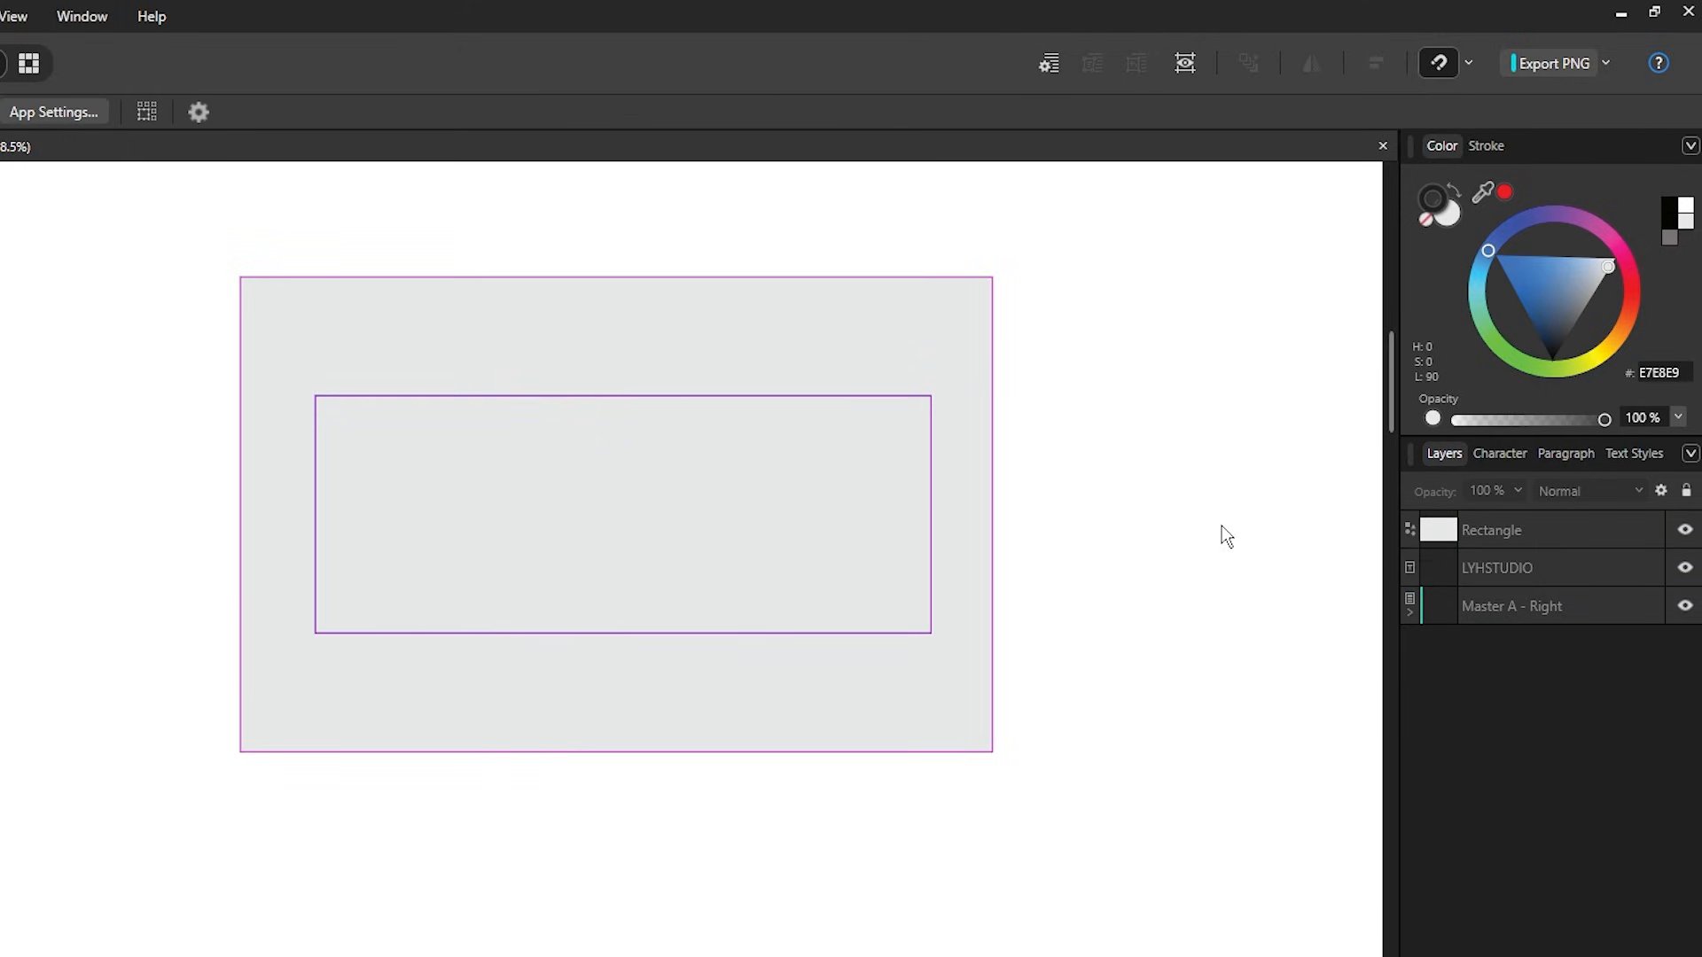
key(ctrl+z)
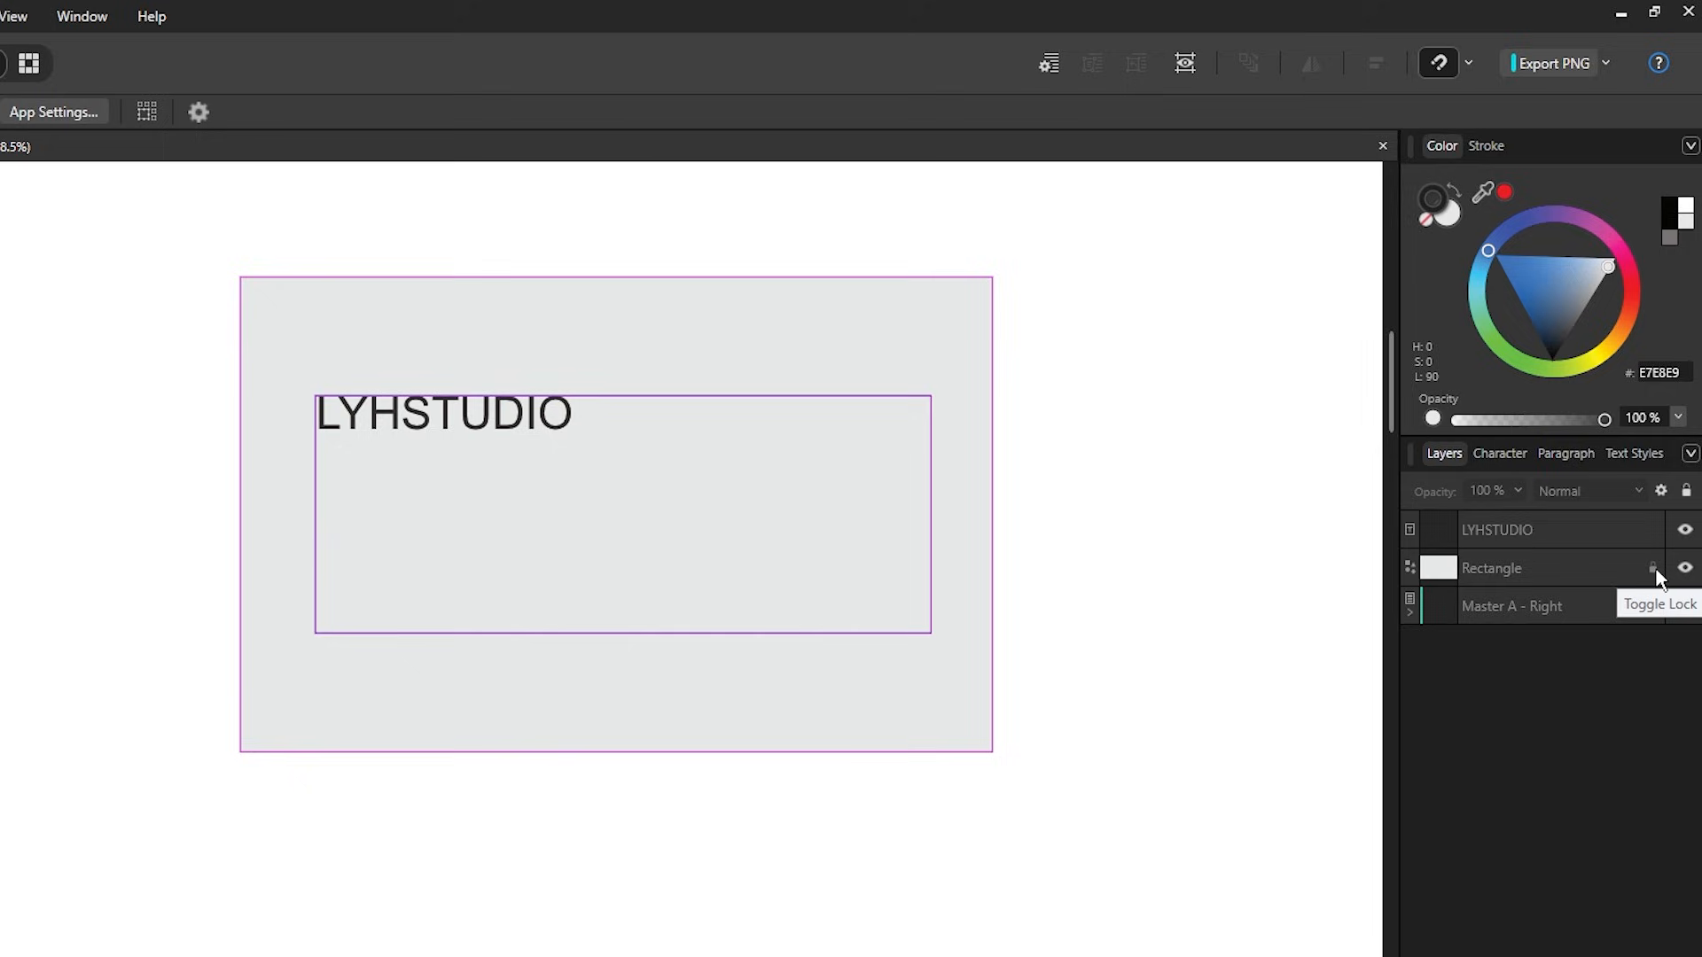
- Lock the rectangle layer and move the LYHSTUDIO text frame slightly up and left within the rectangle
click(1654, 568)
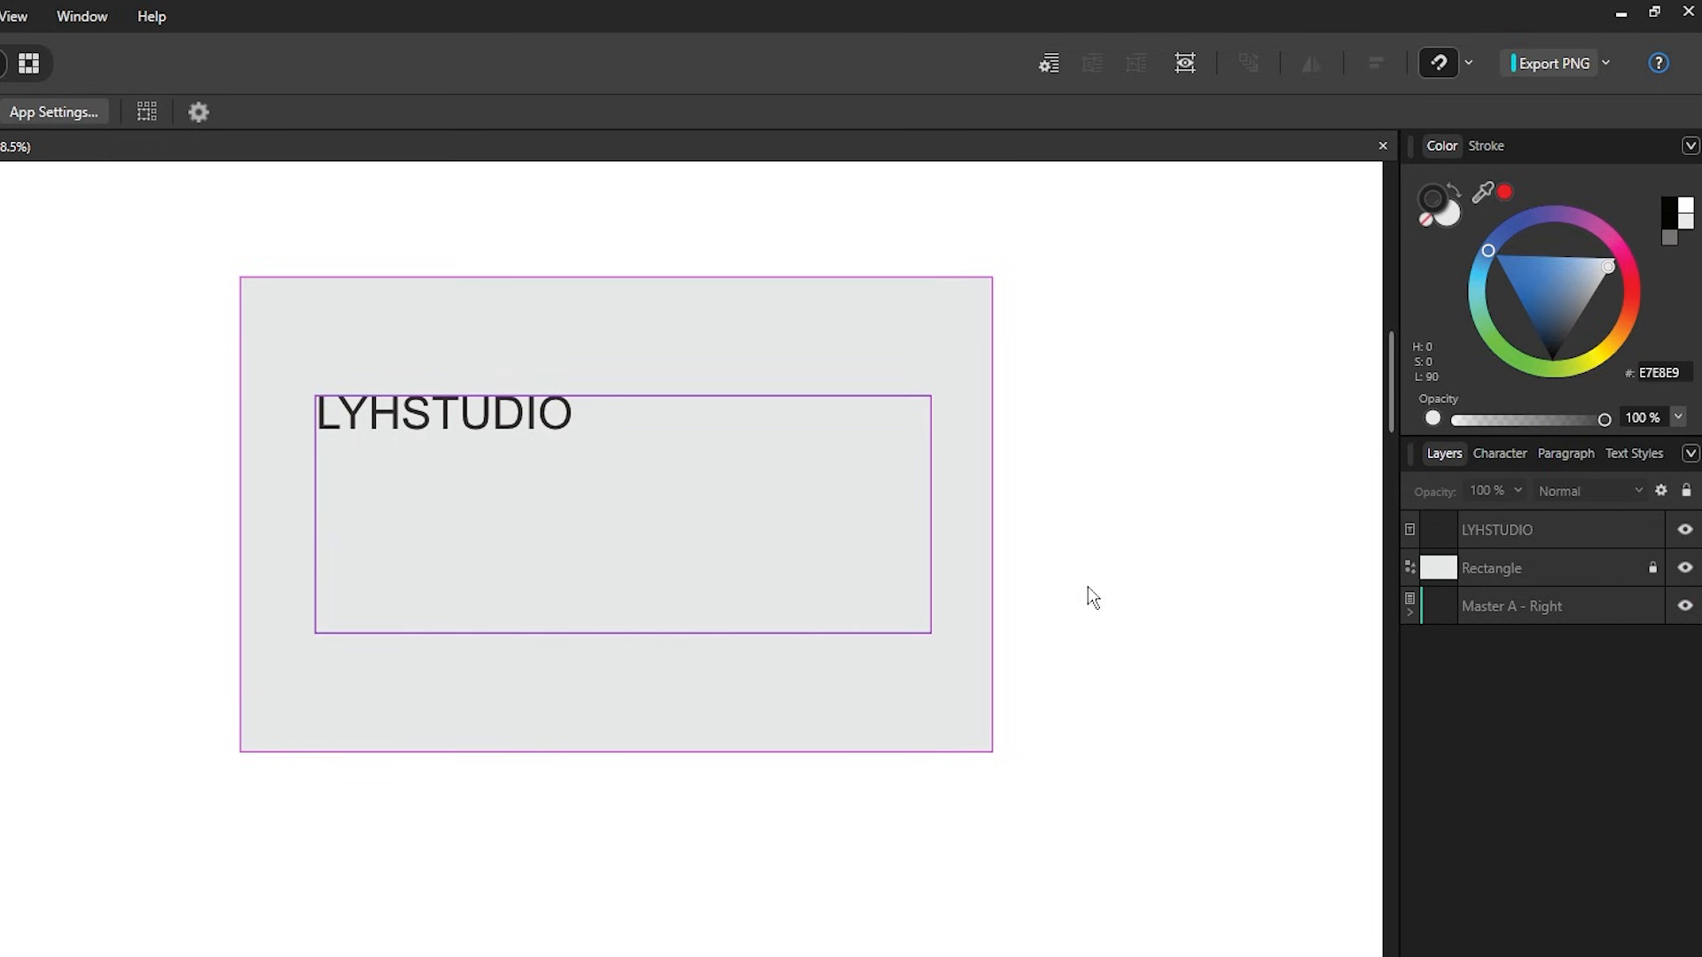
drag(1135, 826, 803, 427)
mouse_move(443, 422)
mouse_down()
mouse_move(592, 291)
mouse_move(420, 435)
mouse_move(420, 401)
mouse_up()
click(1045, 415)
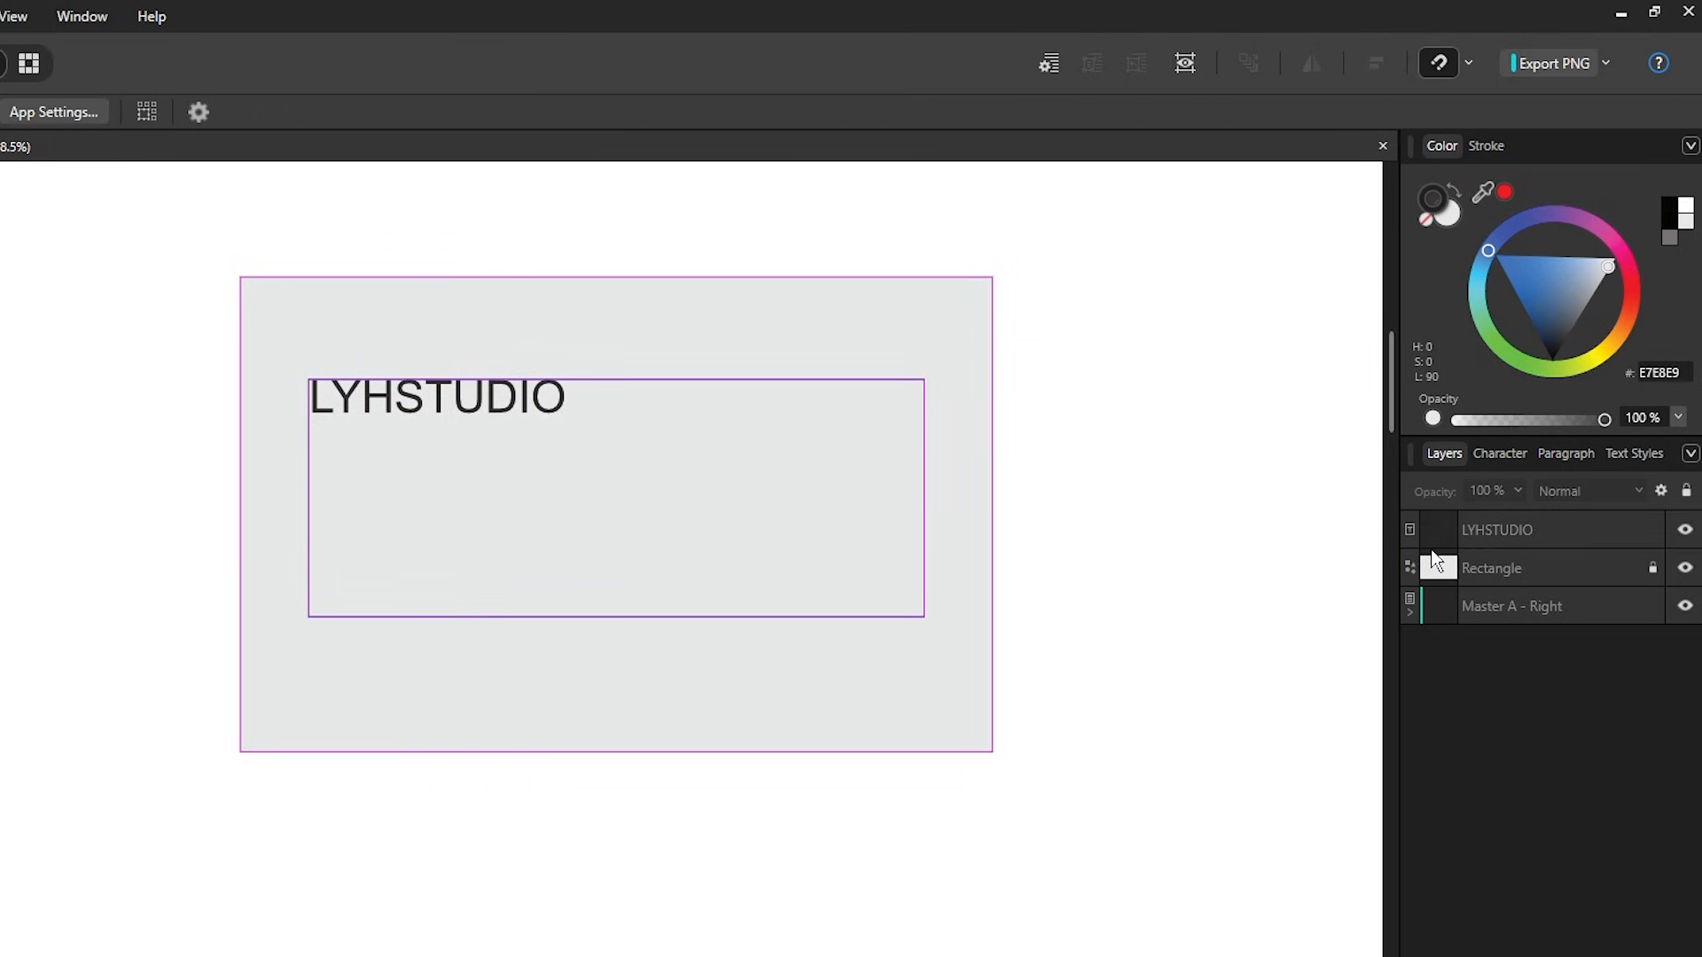
- Lock the LYHSTUDIO text layer and try selecting or moving the locked objects on the page
click(1652, 530)
drag(1029, 796, 1192, 864)
mouse_move(1179, 868)
mouse_down()
mouse_move(120, 274)
mouse_move(1183, 901)
mouse_up()
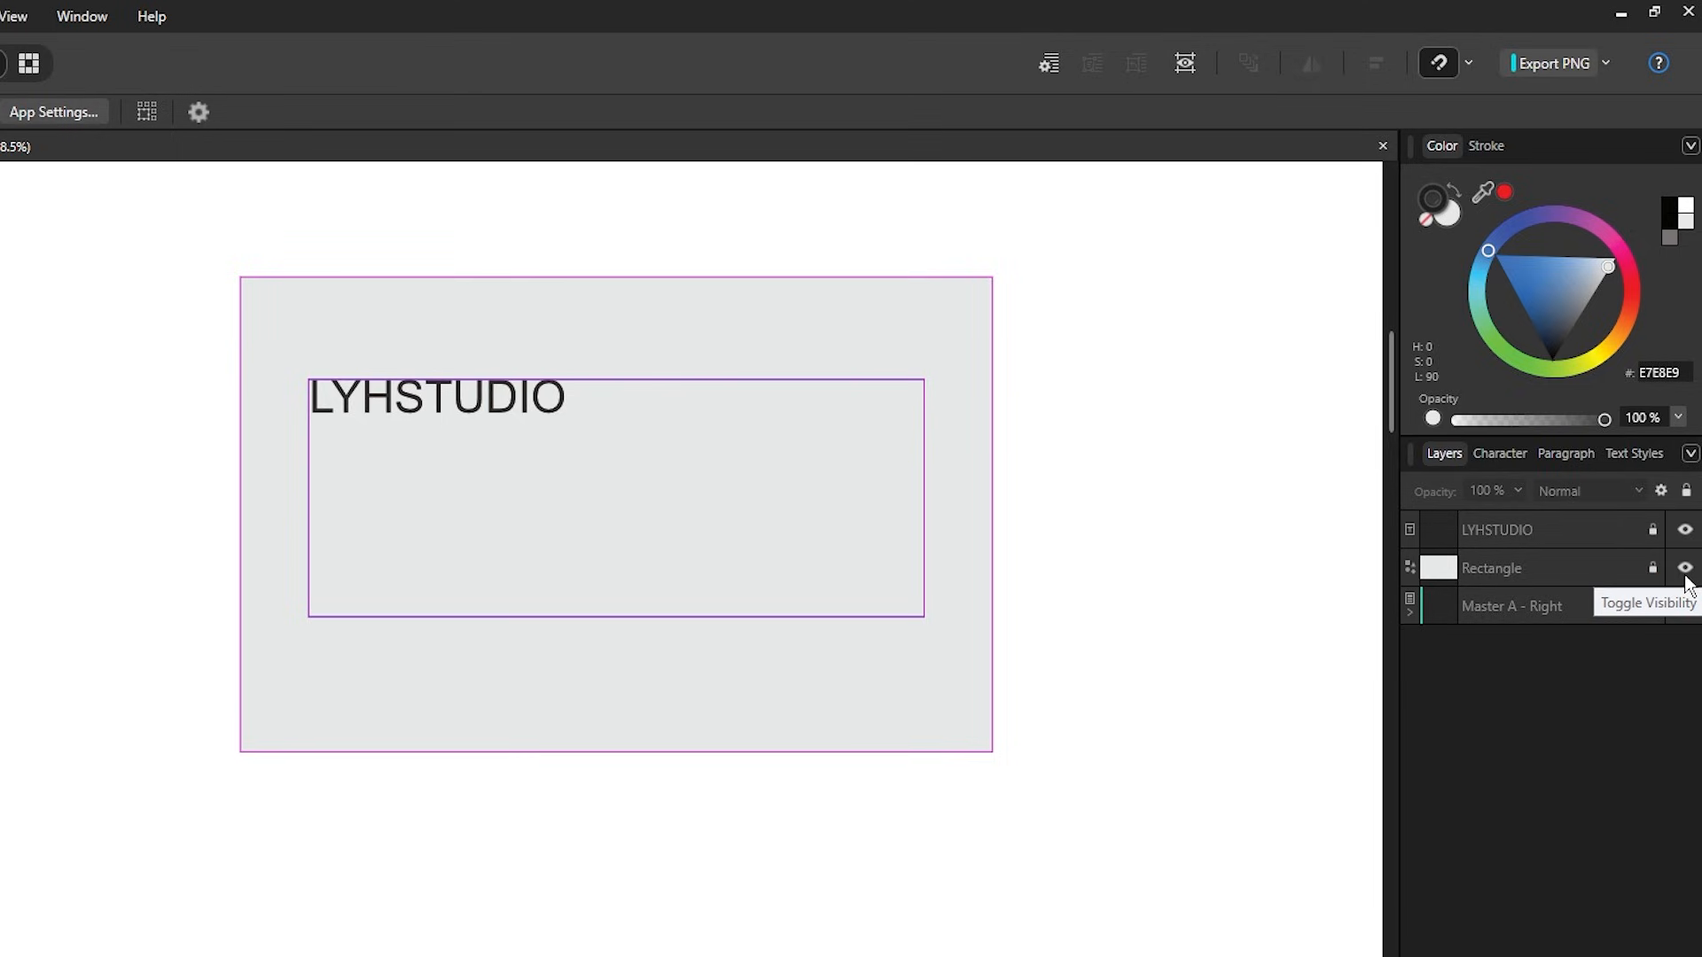
- Hide and show the LYHSTUDIO text layer, and do the same with the rectangle layer
click(1685, 531)
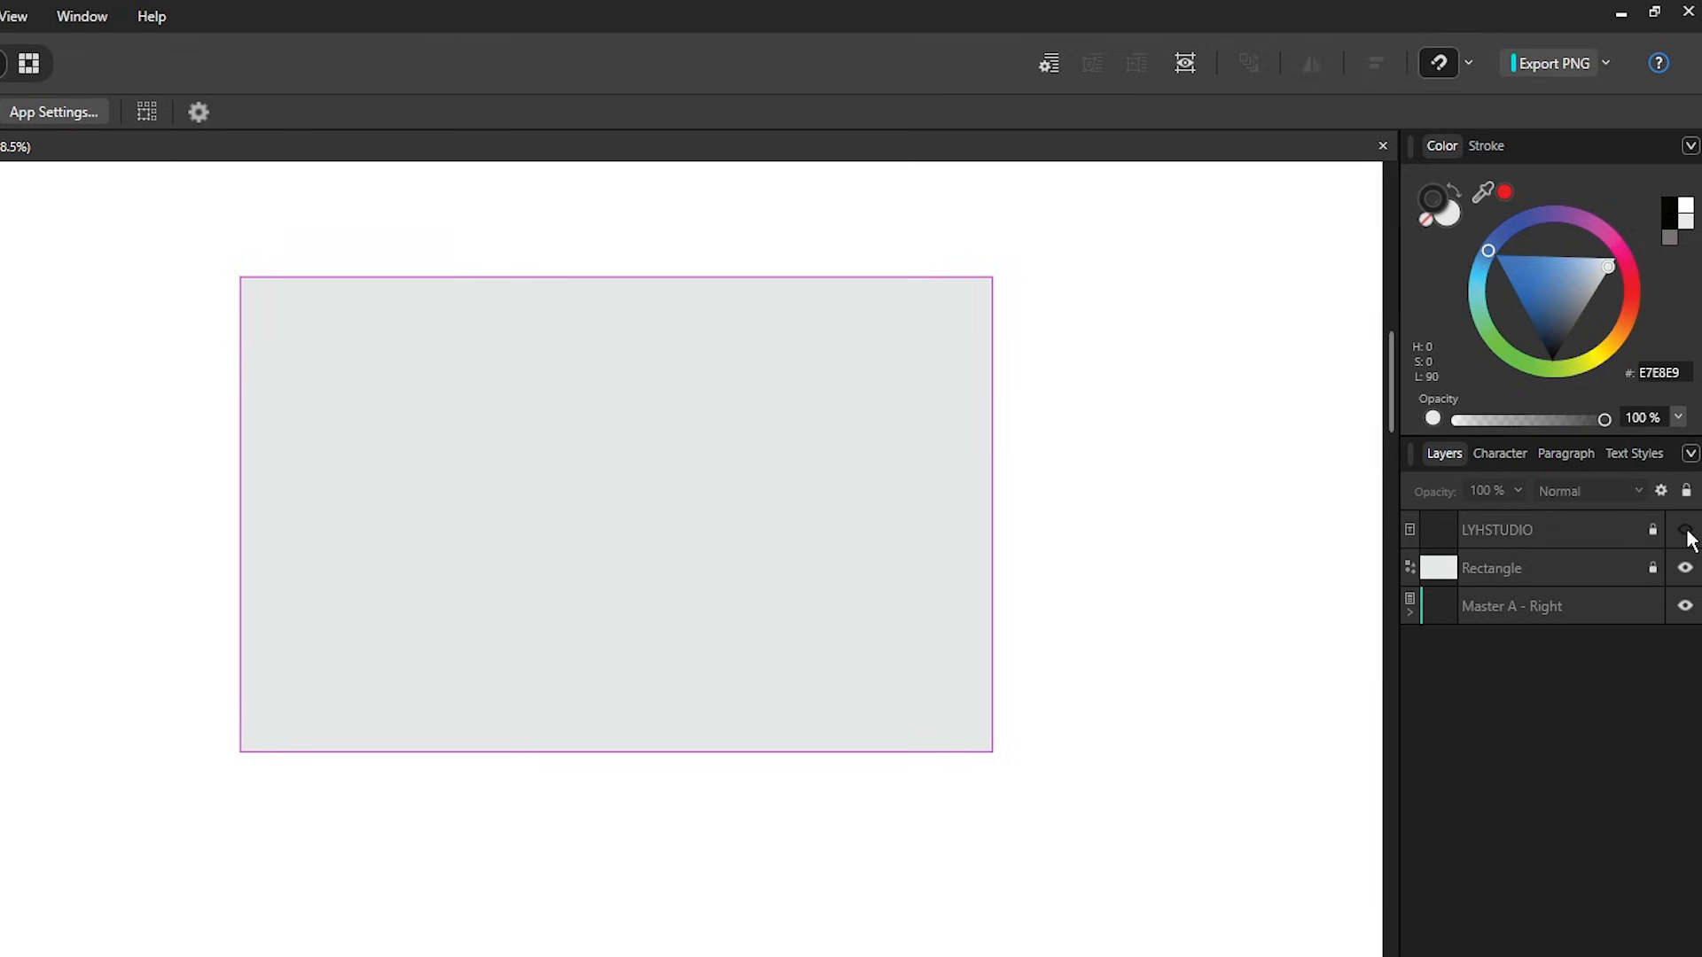
click(1686, 532)
click(1685, 530)
click(1685, 533)
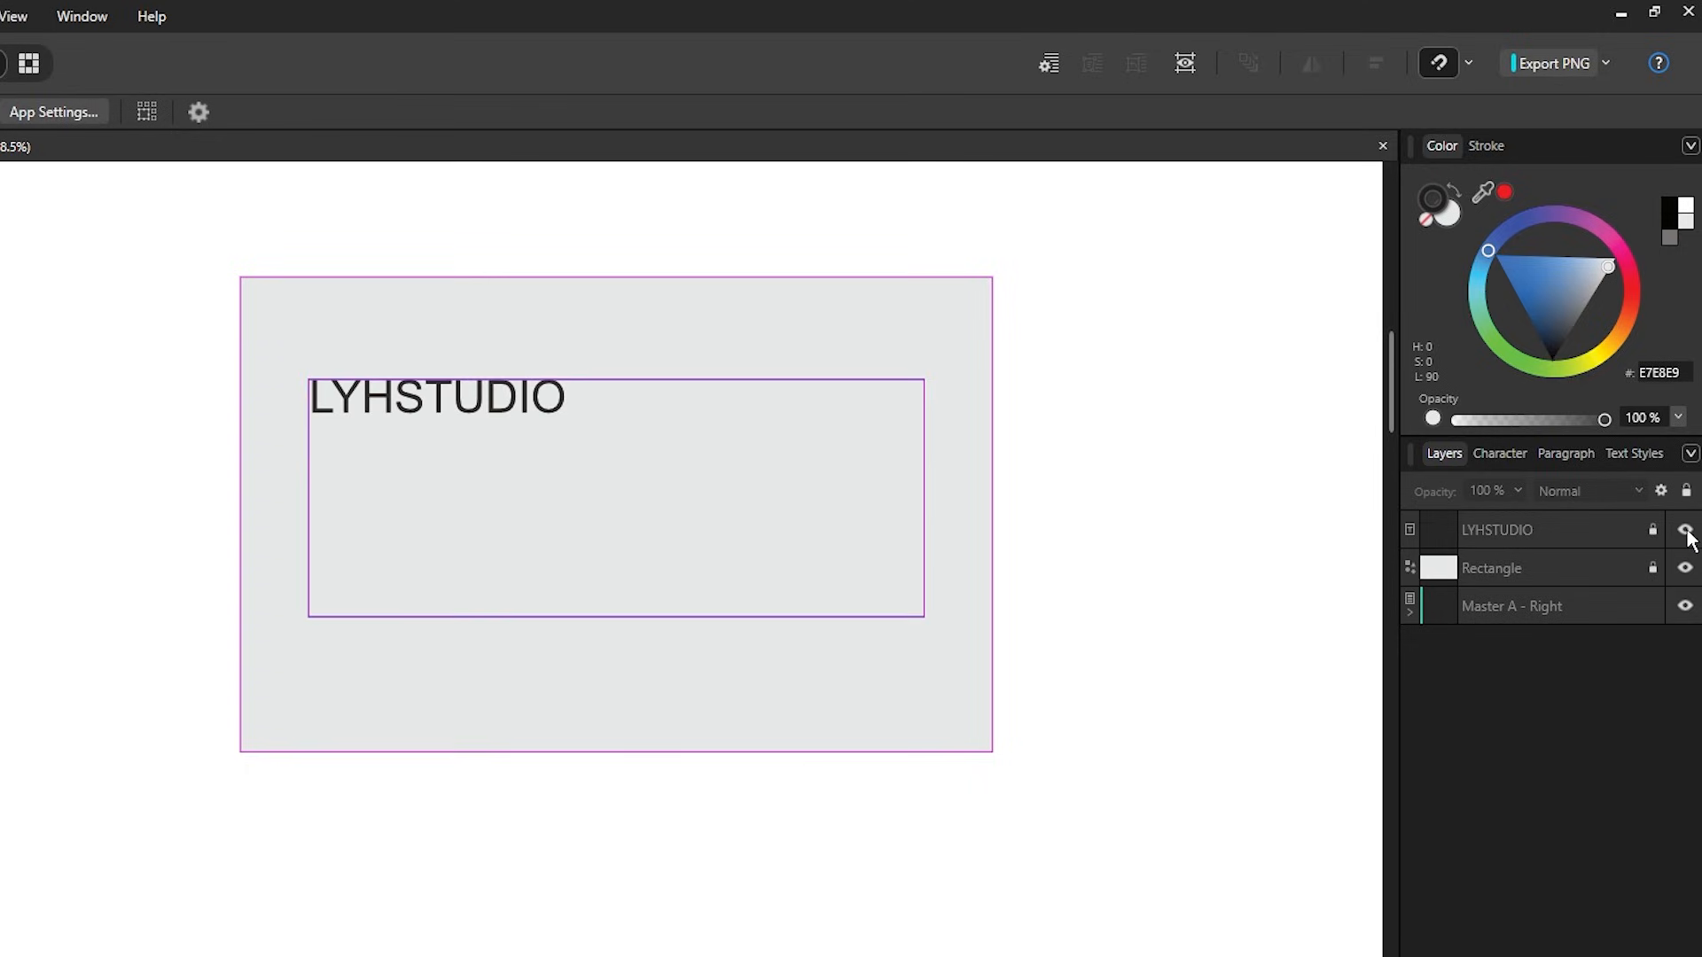
click(1686, 569)
click(1687, 569)
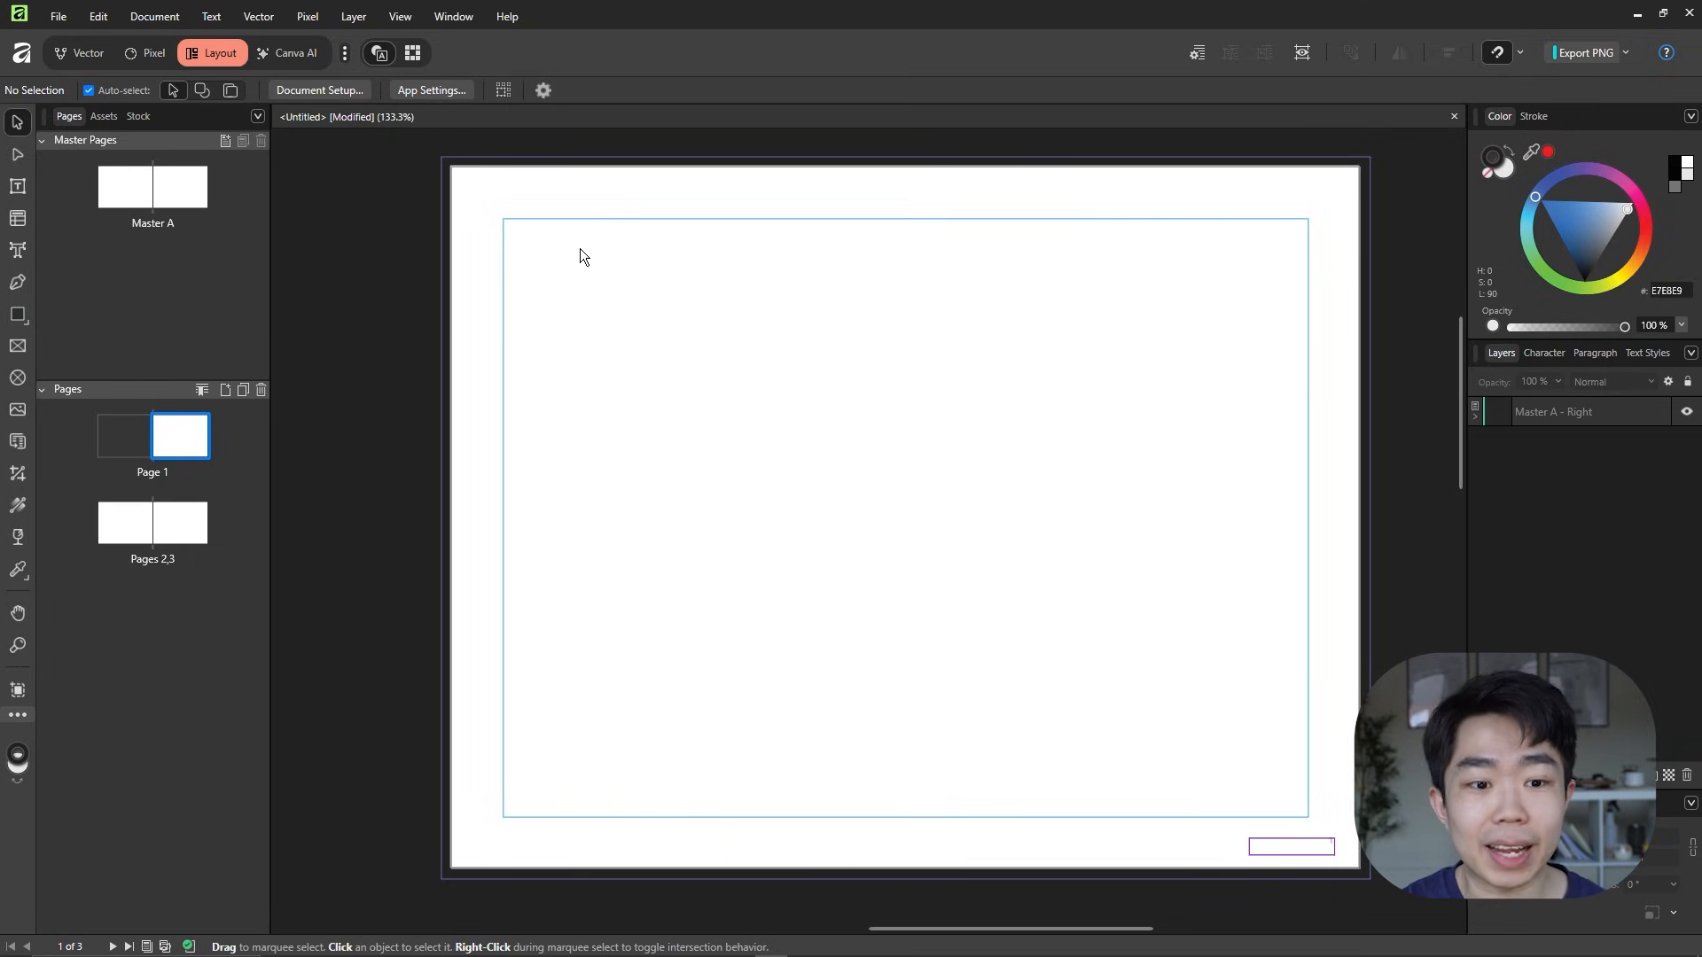
- Set the column guides of page 1 to 6 columns and 2 rows
click(401, 19)
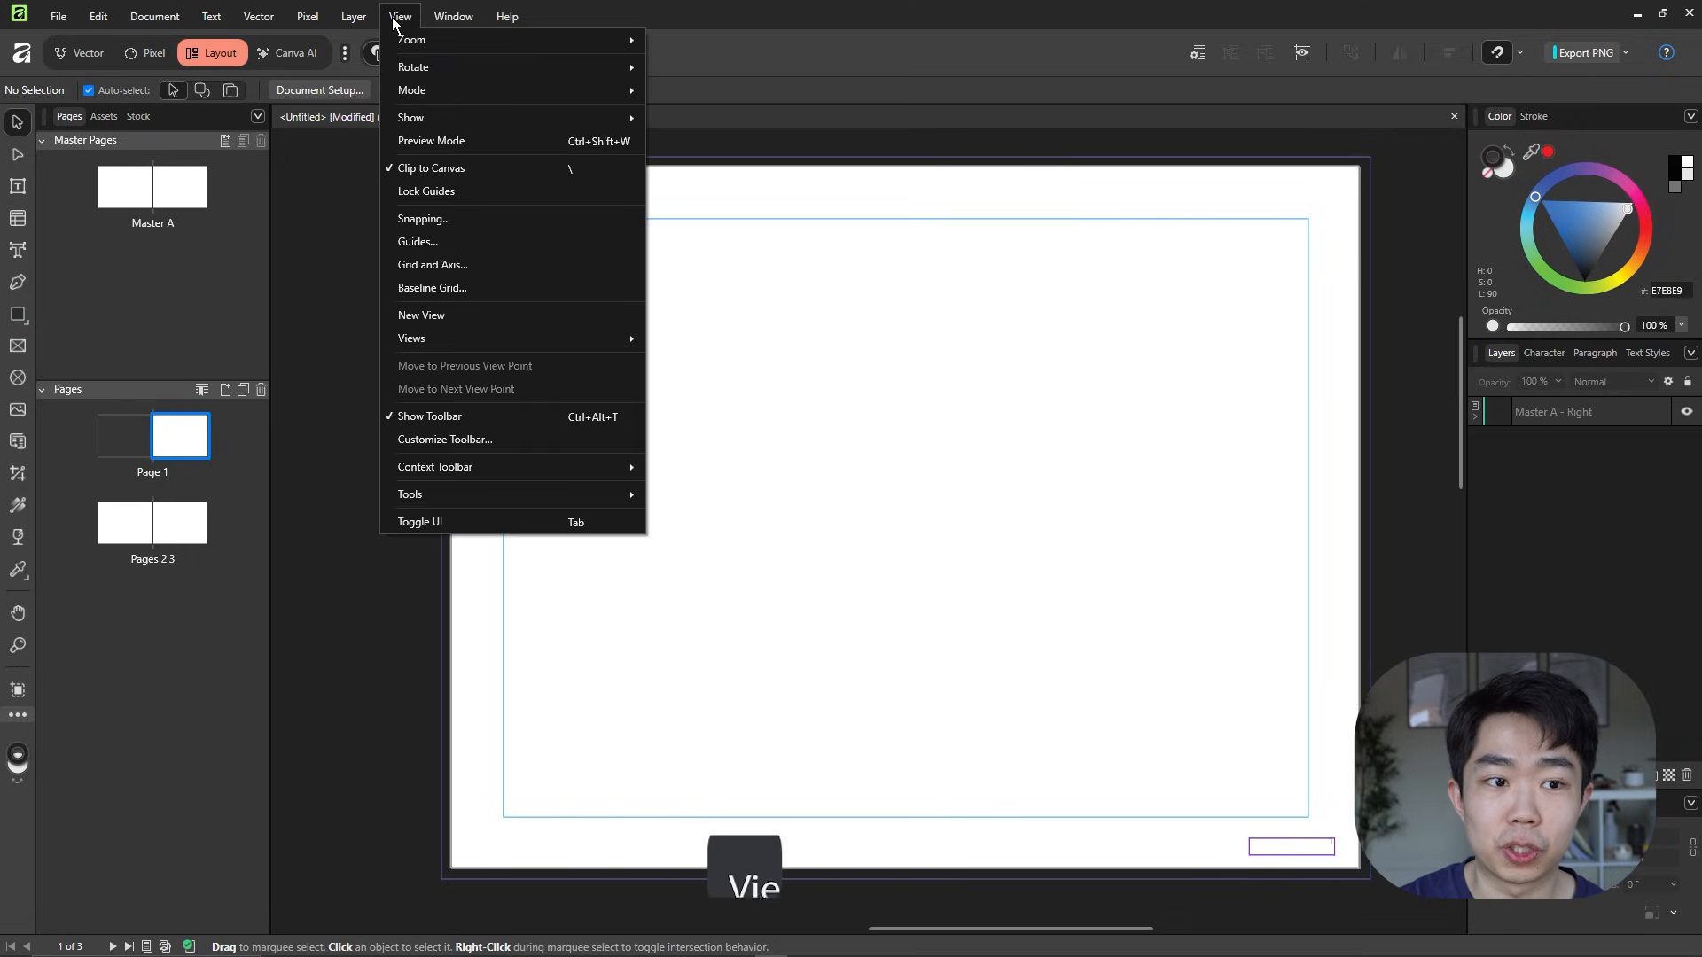
click(502, 243)
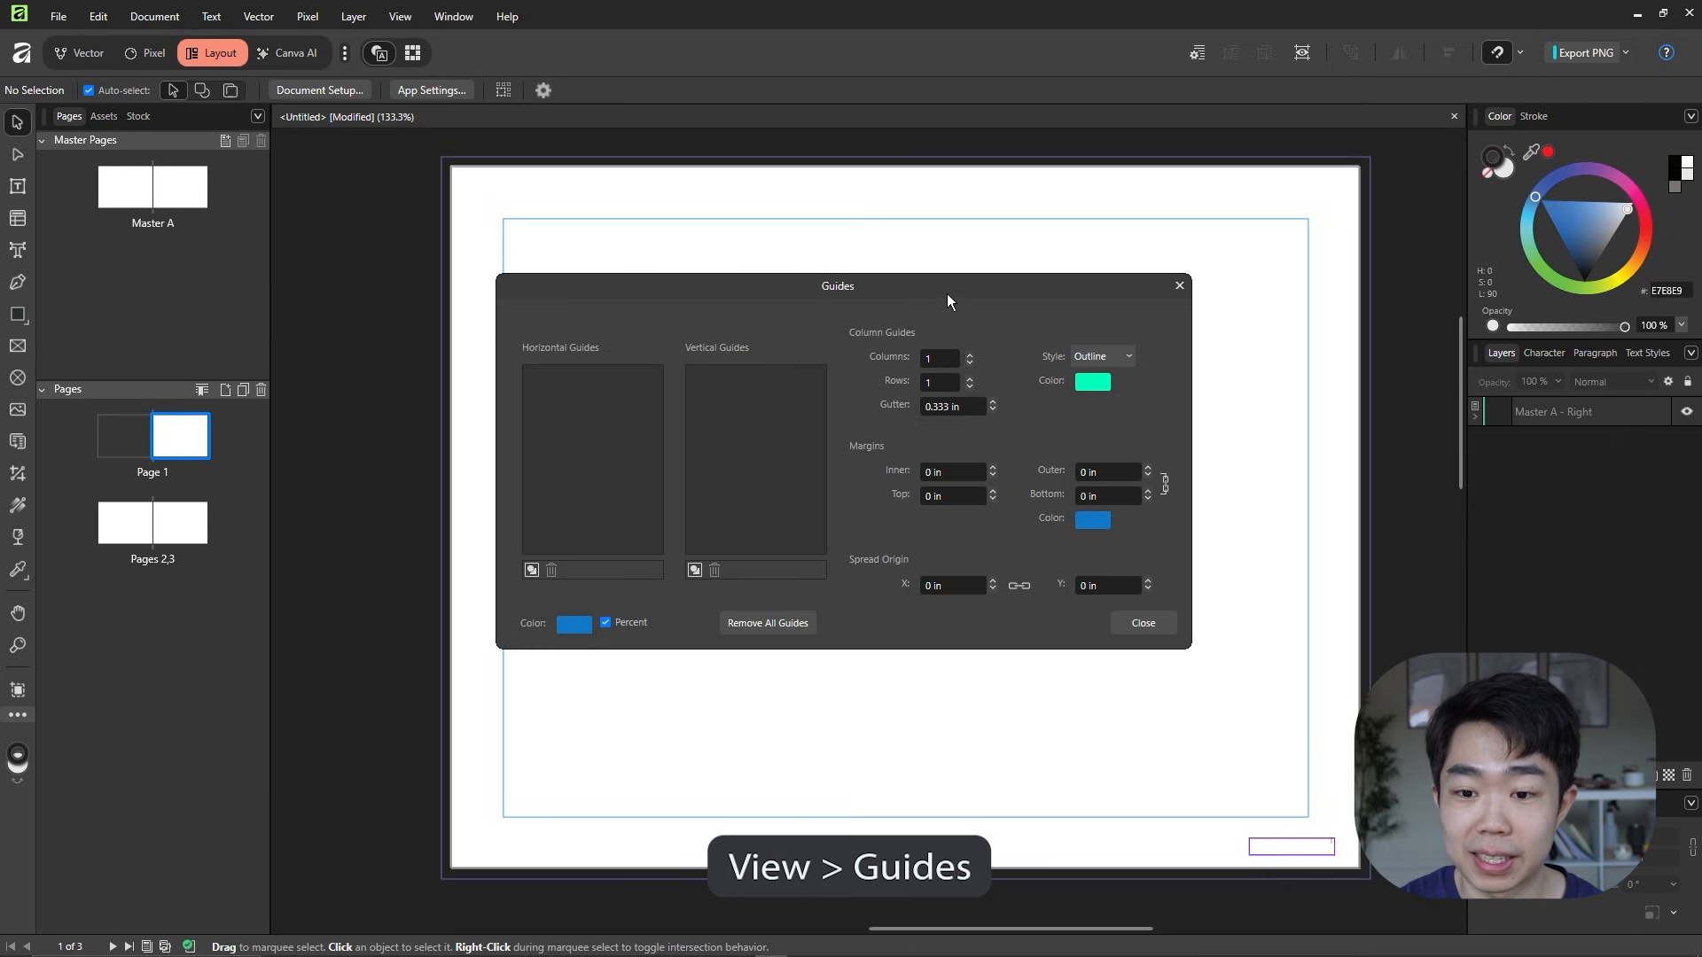
drag(946, 294, 1002, 294)
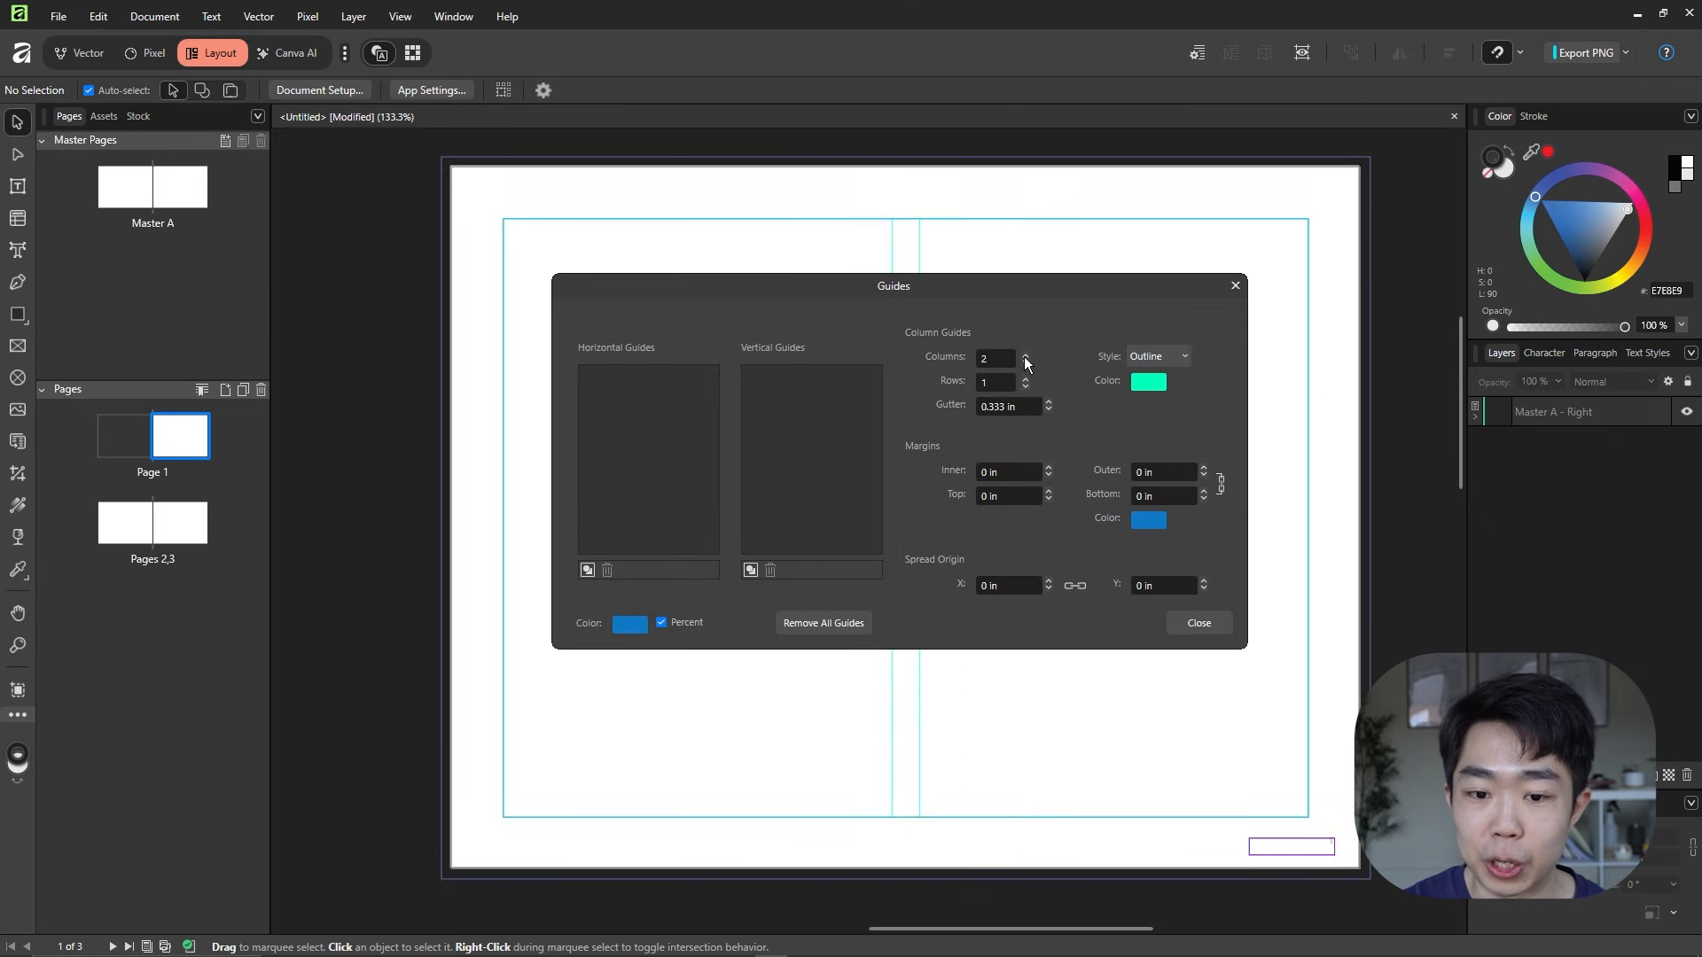
click(1024, 355)
click(1024, 354)
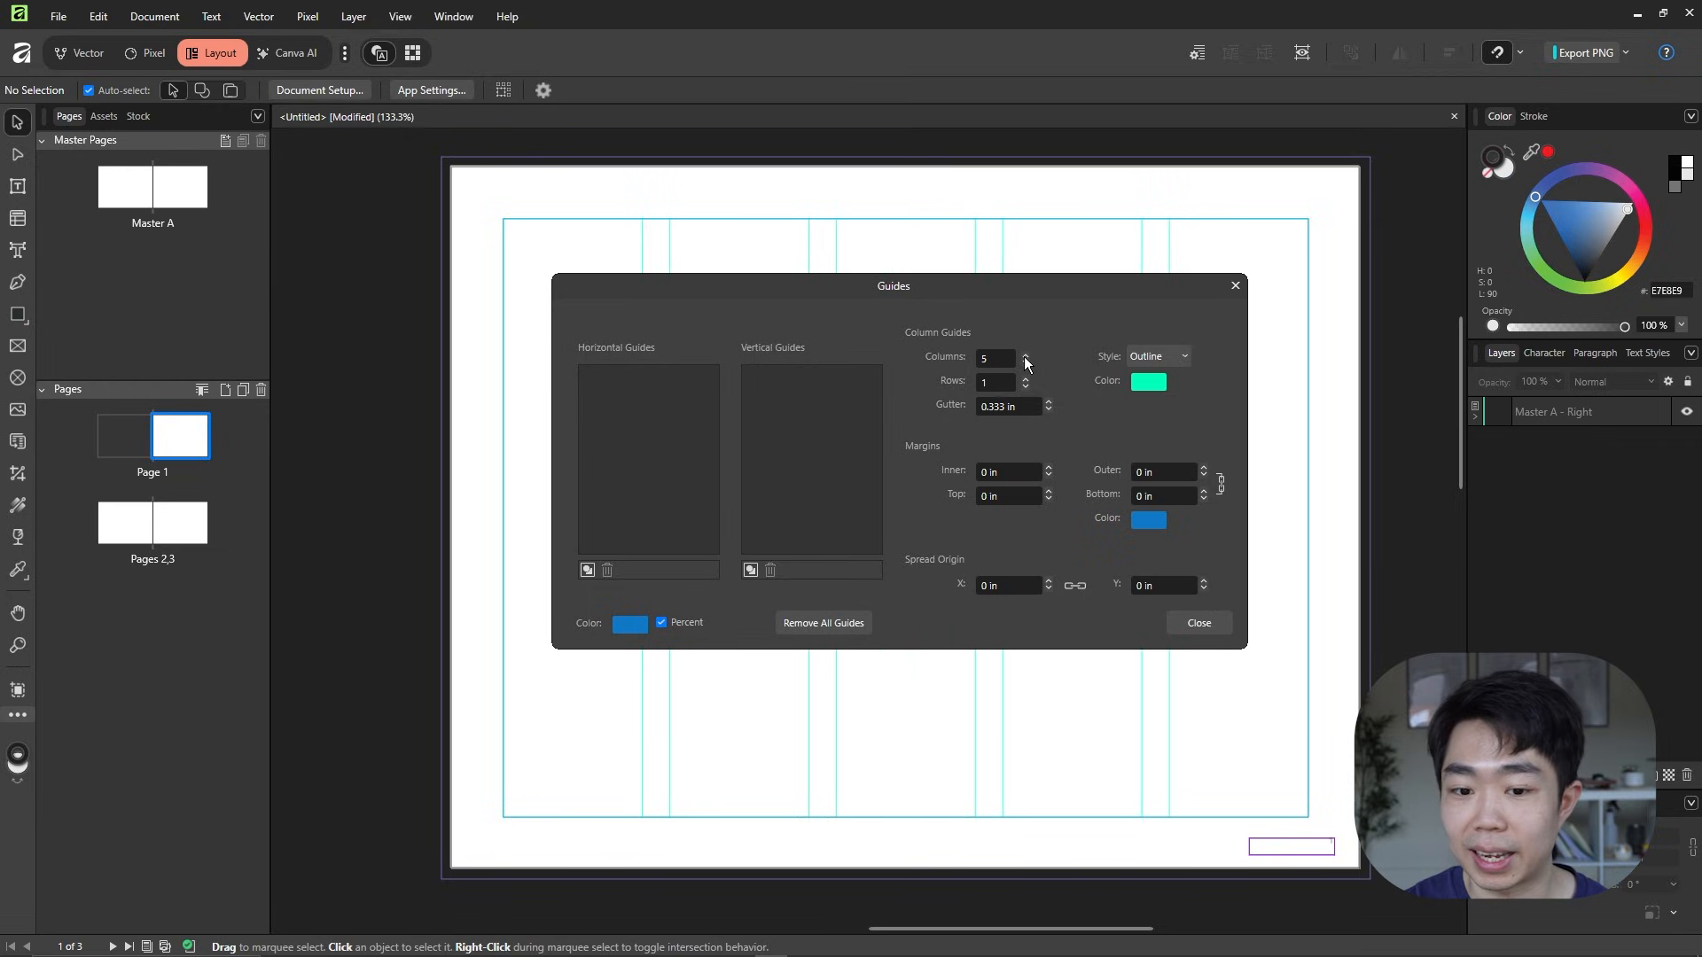
click(1025, 355)
click(1026, 377)
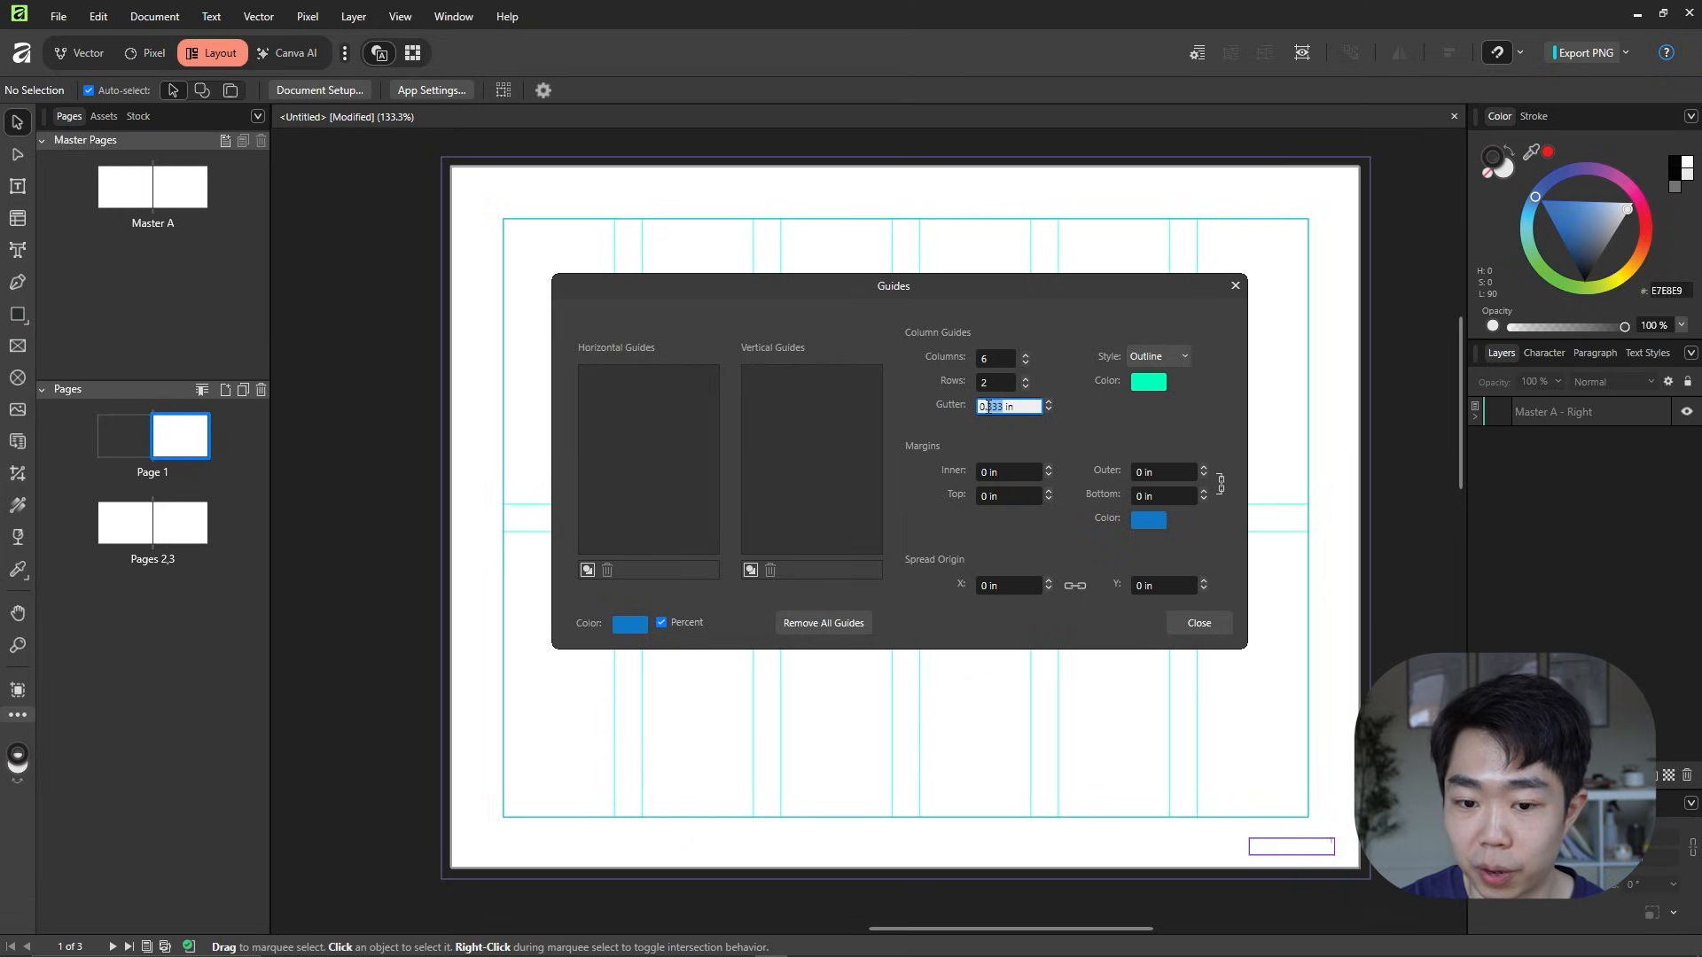
- Set the gutter of the column guides to 0.1 in and close the guide settings
text(1)
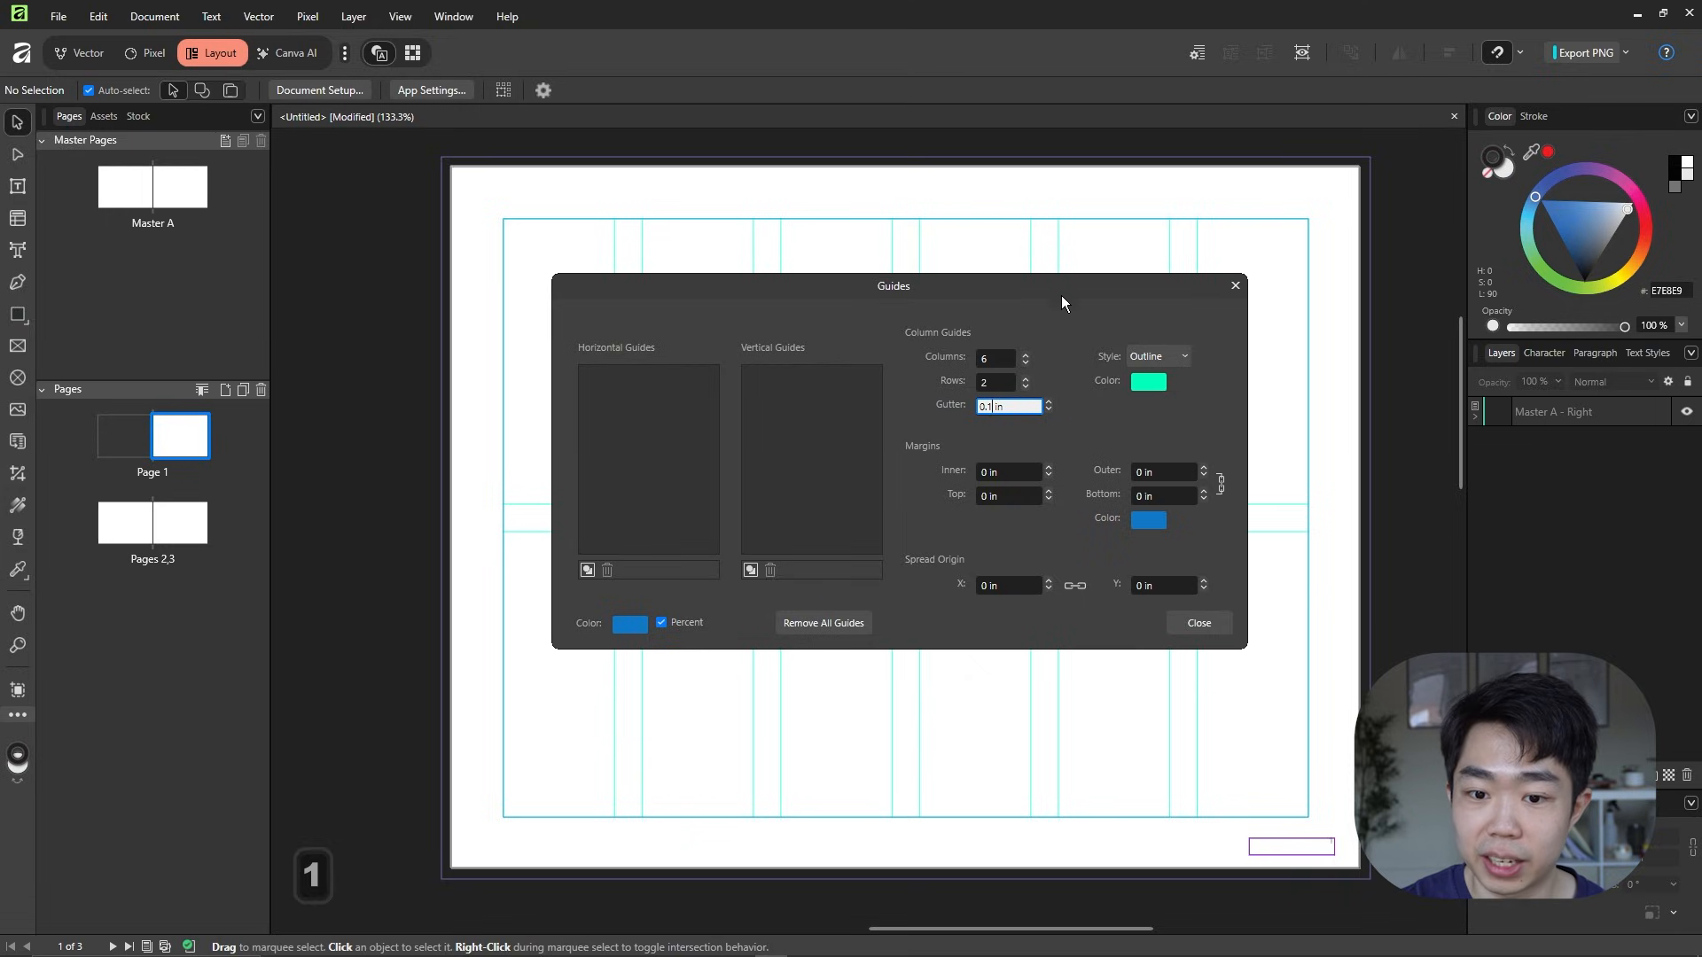
drag(1062, 297, 1079, 319)
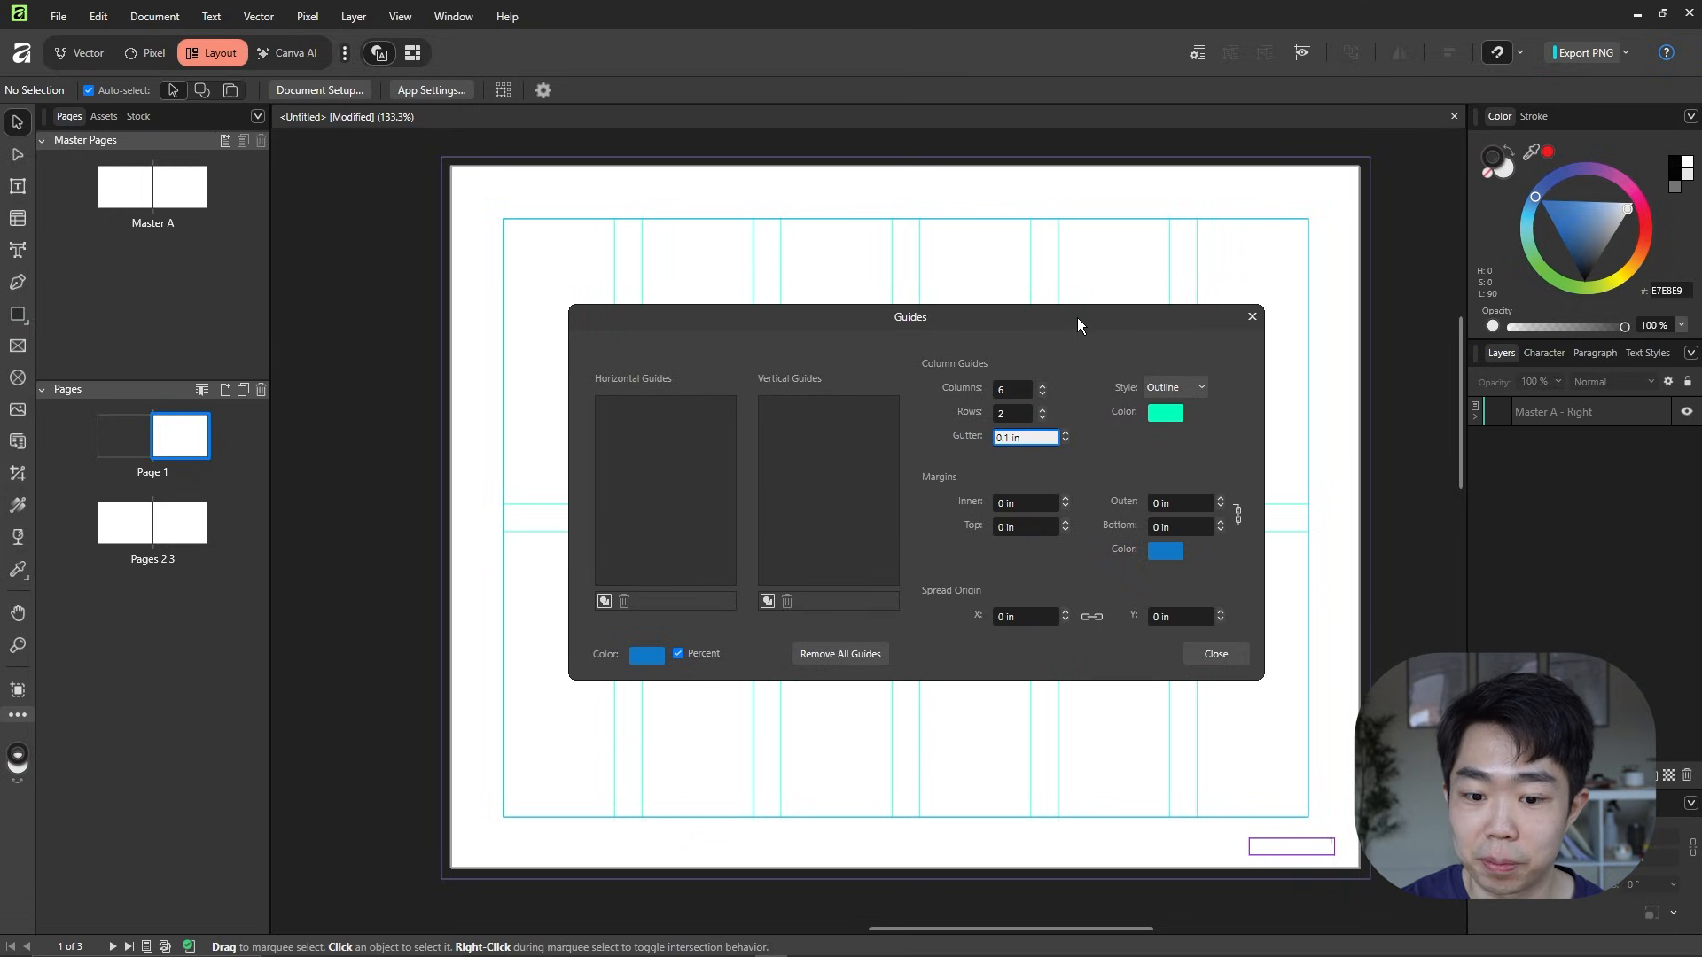
click(1194, 654)
click(1194, 652)
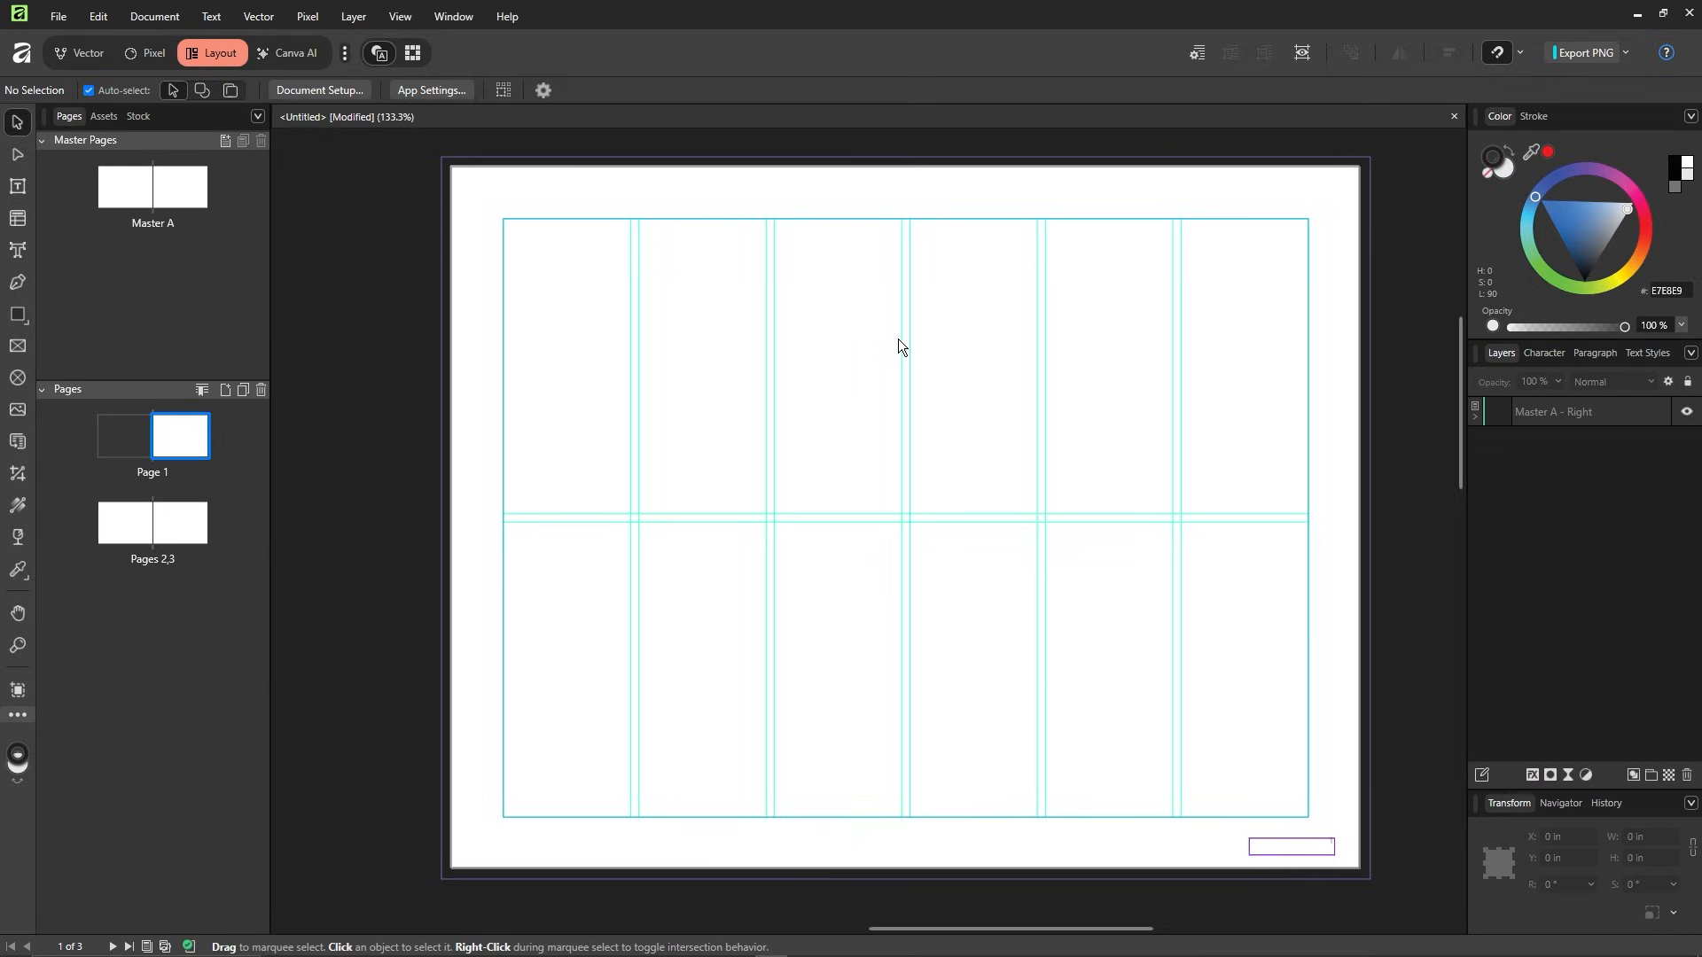
- Draw a picture frame about 5.575 by 8.75 in from the bleed corner over the page's left half and fill it with the flower-field photo from IMG REF
click(20, 349)
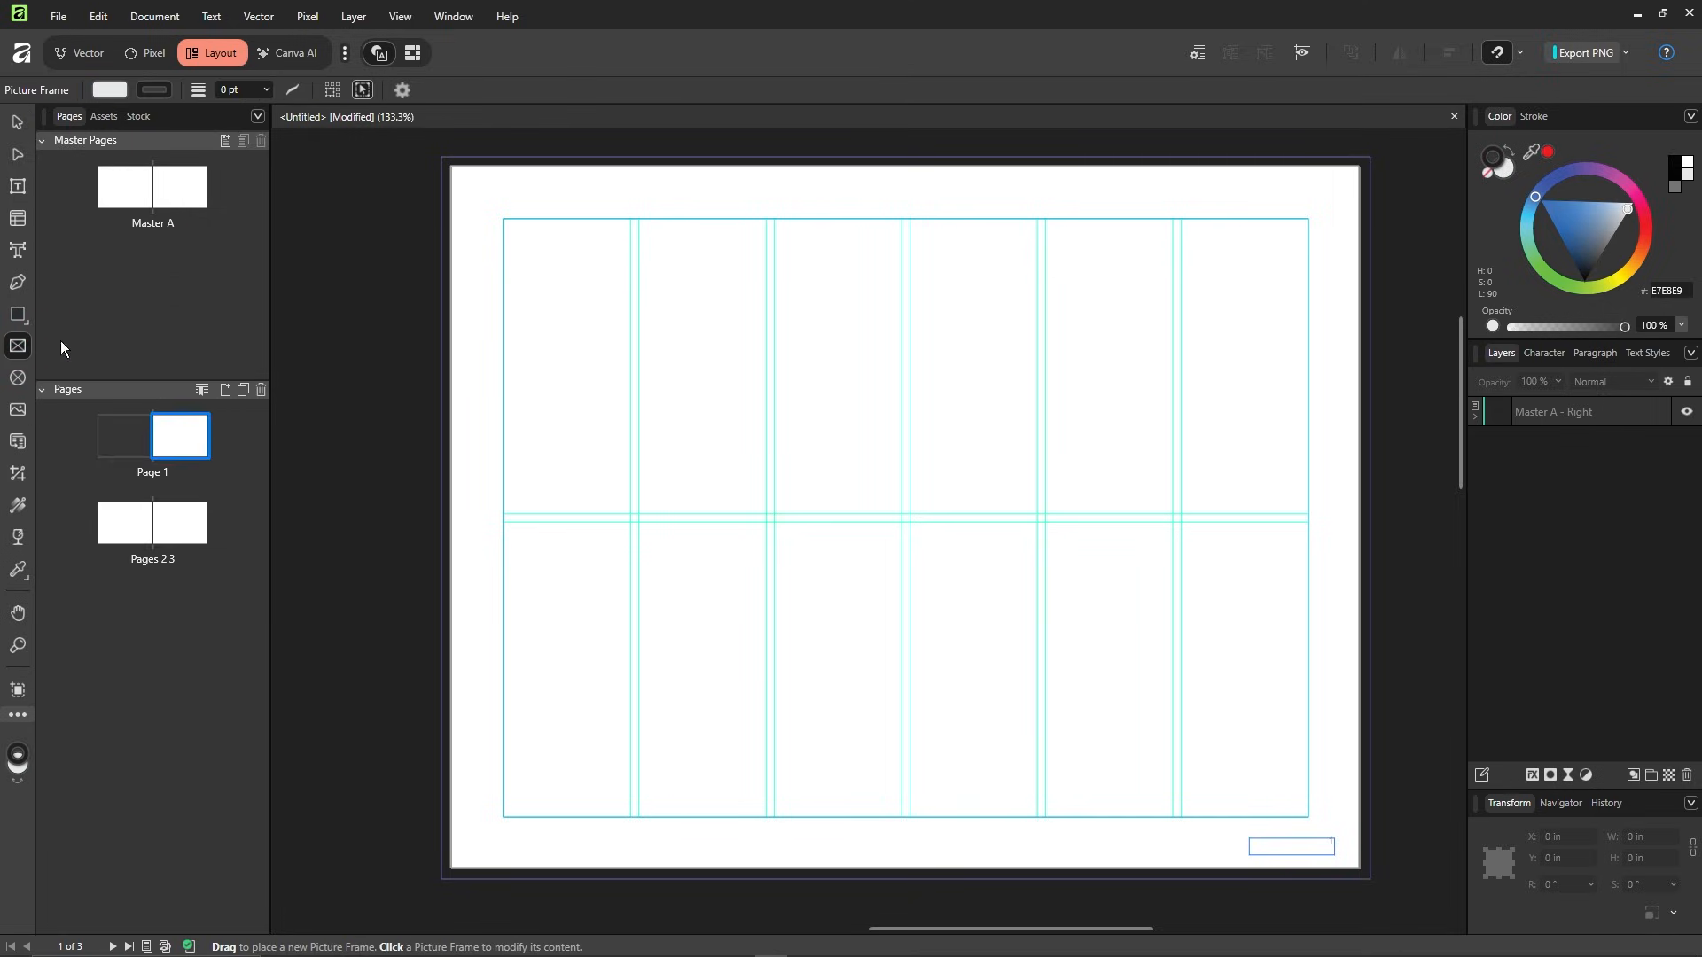
drag(441, 158, 900, 877)
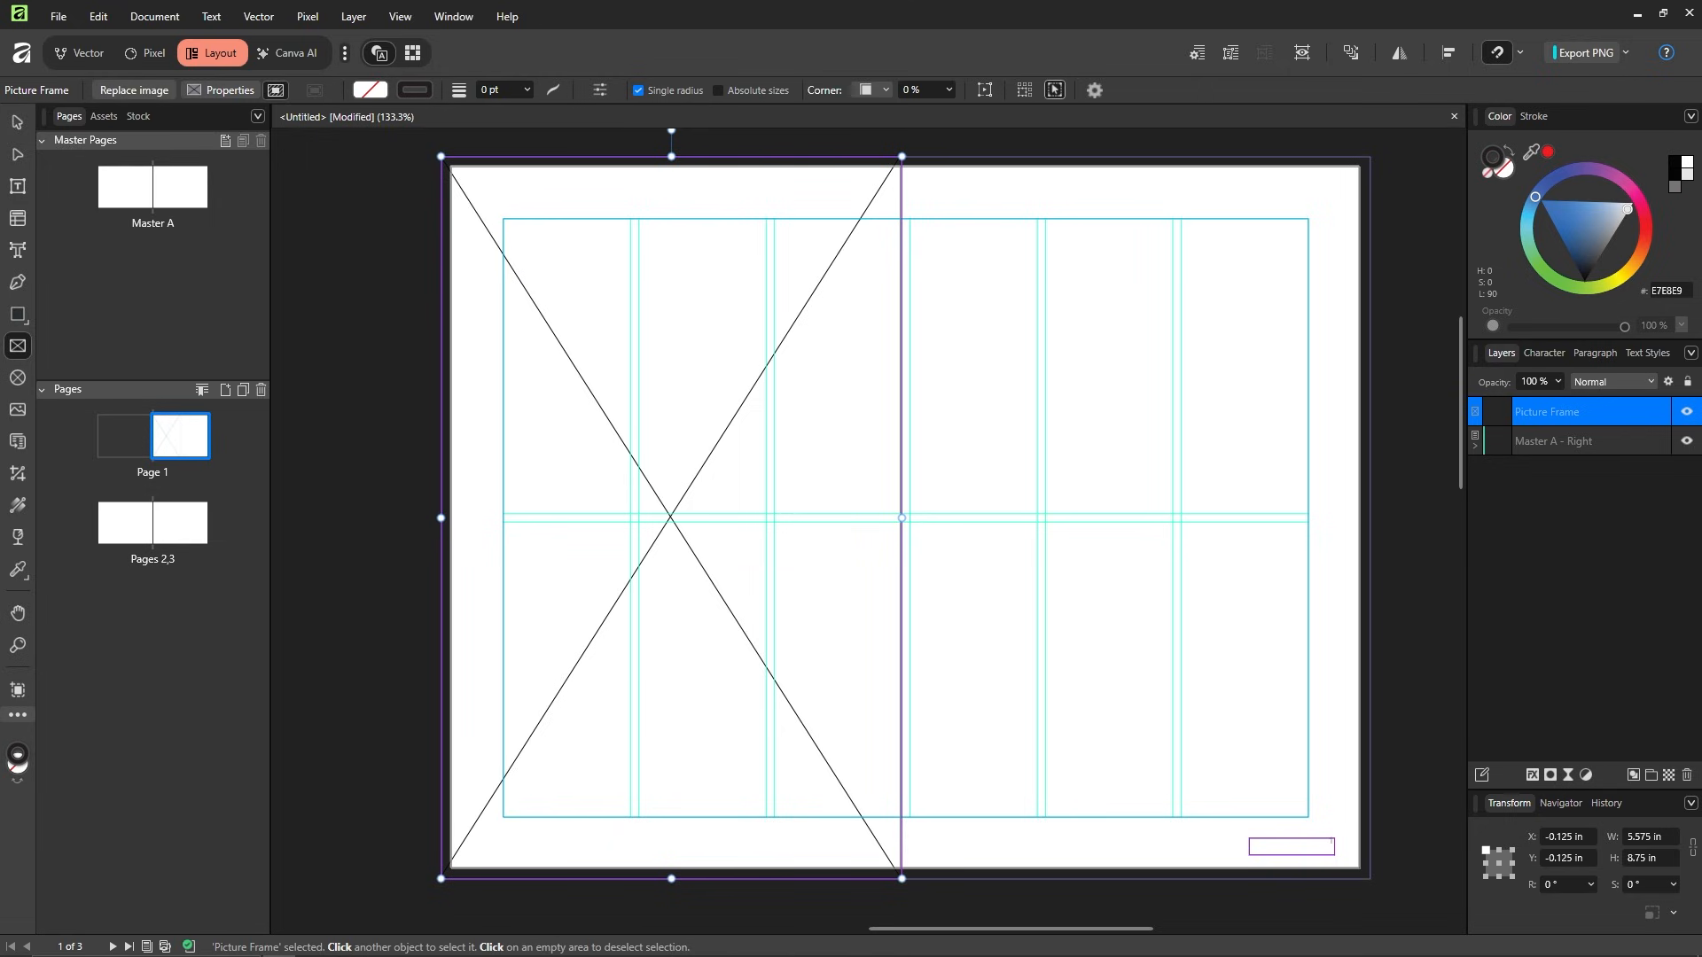
key(alt+Tab)
drag(615, 496, 1282, 215)
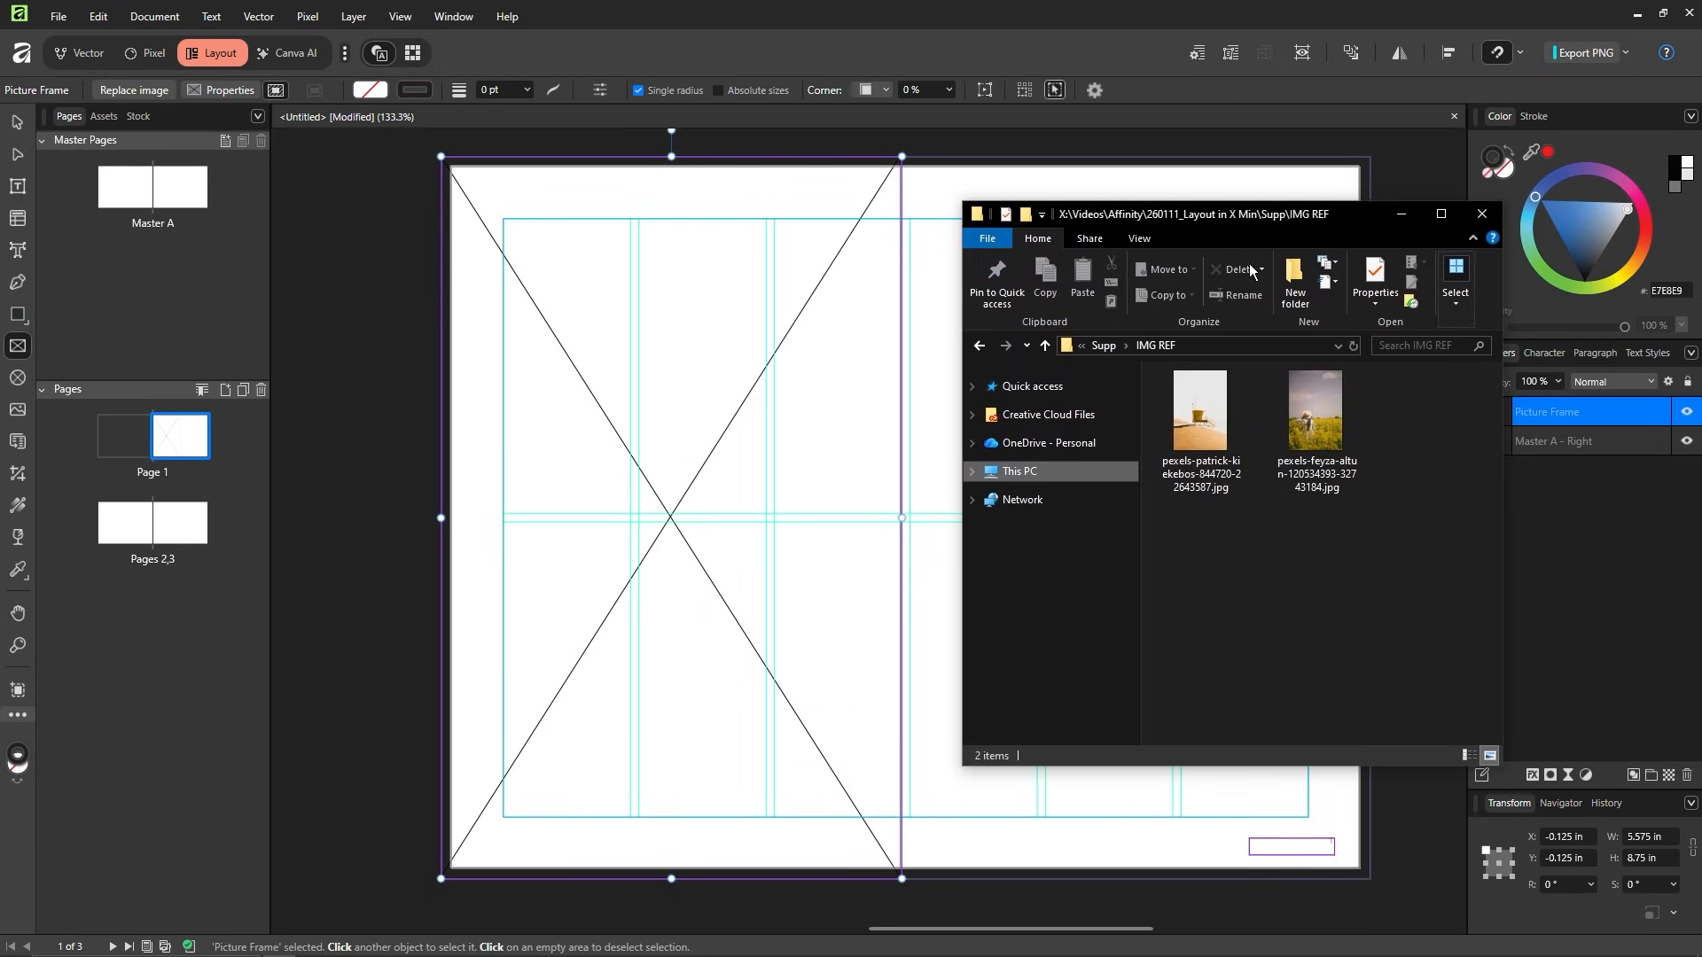
click(1318, 479)
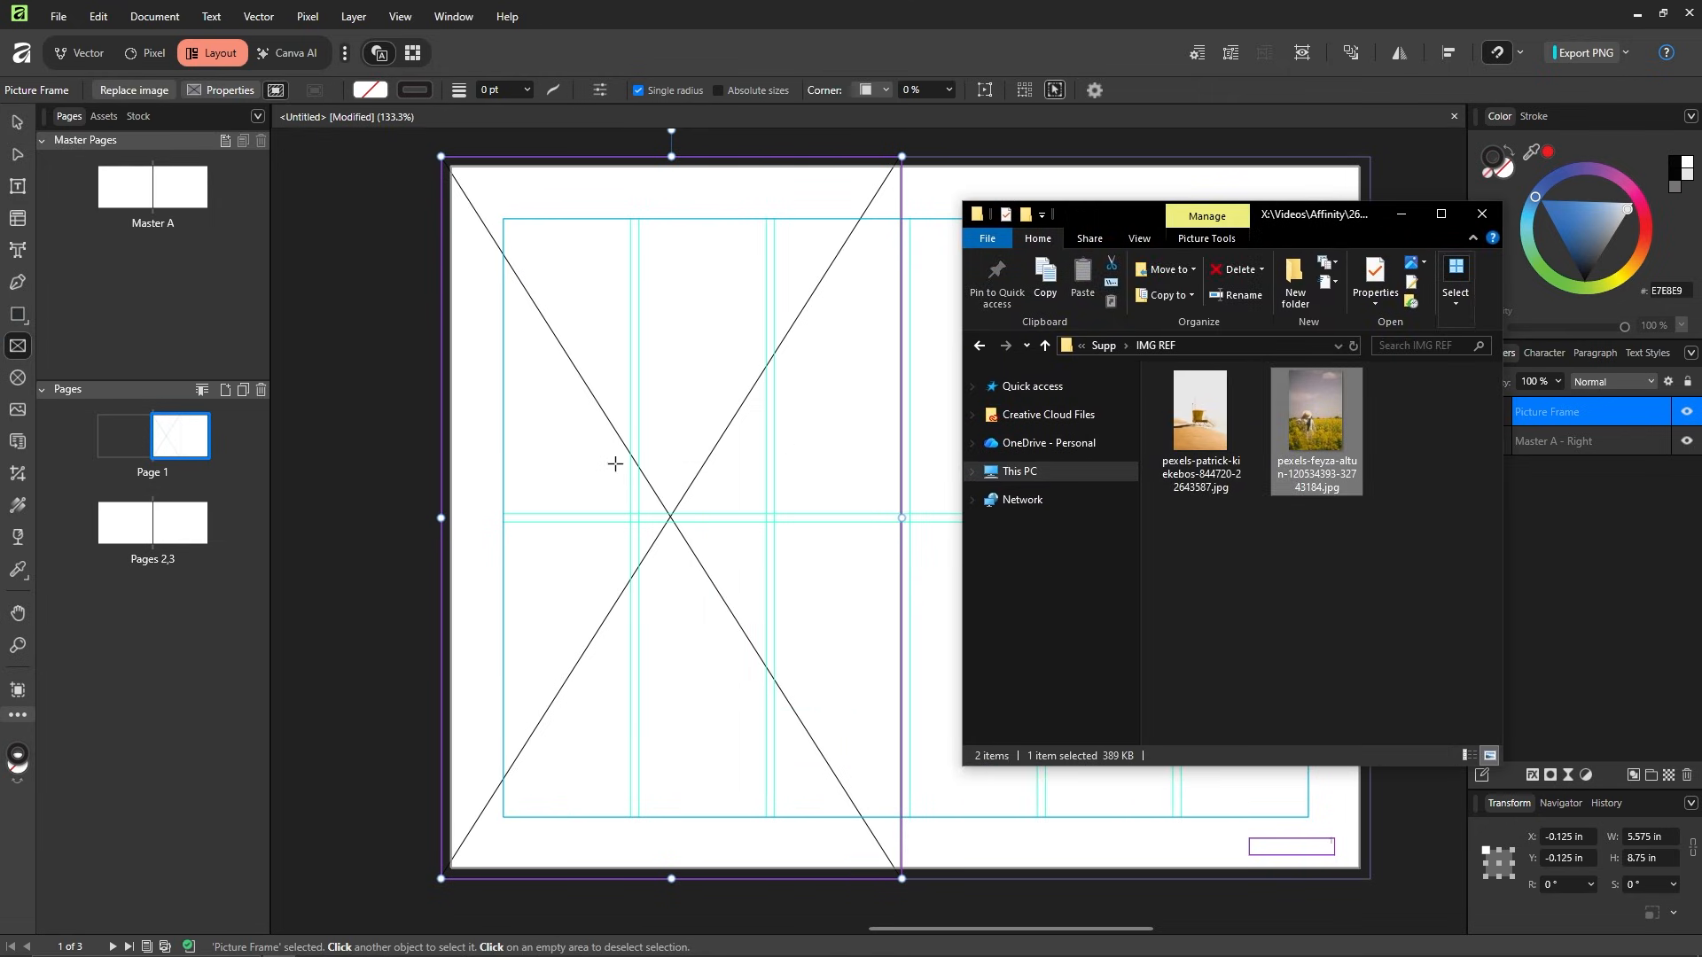
drag(1346, 461, 745, 470)
click(1482, 214)
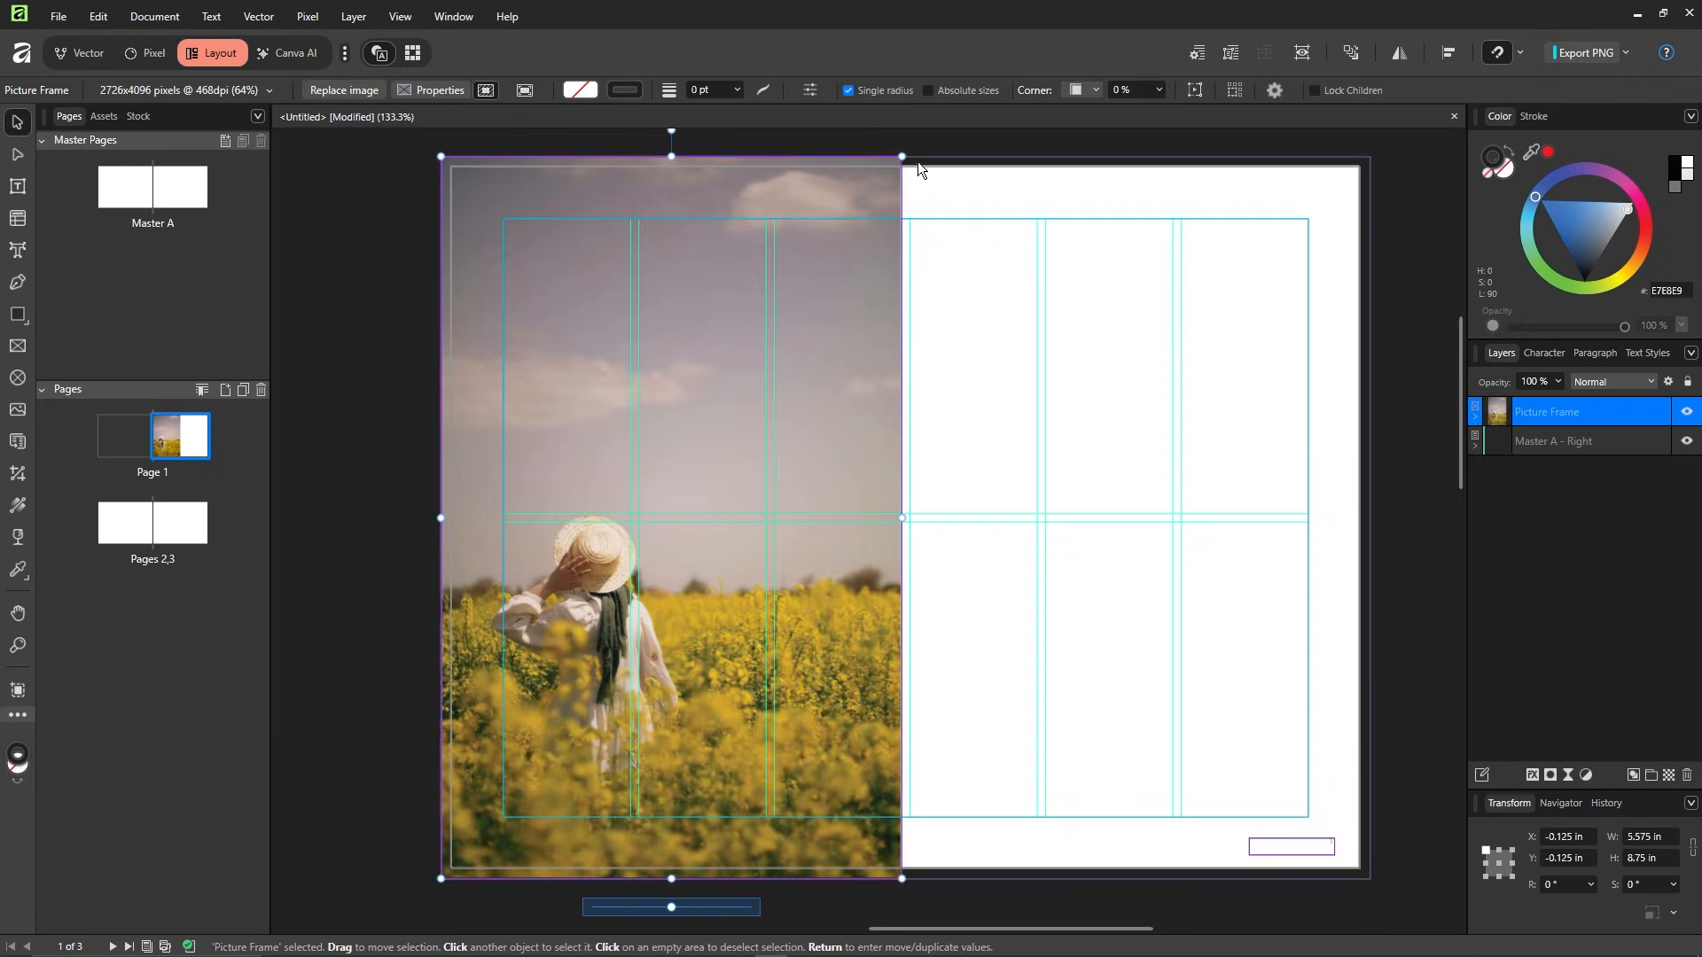
- Try widening the picture frame to 5.625 in and inspect its upper edge against the bleed
key(v)
mouse_move(902, 157)
mouse_down()
mouse_move(830, 252)
mouse_move(904, 239)
mouse_move(839, 217)
mouse_move(906, 157)
mouse_up()
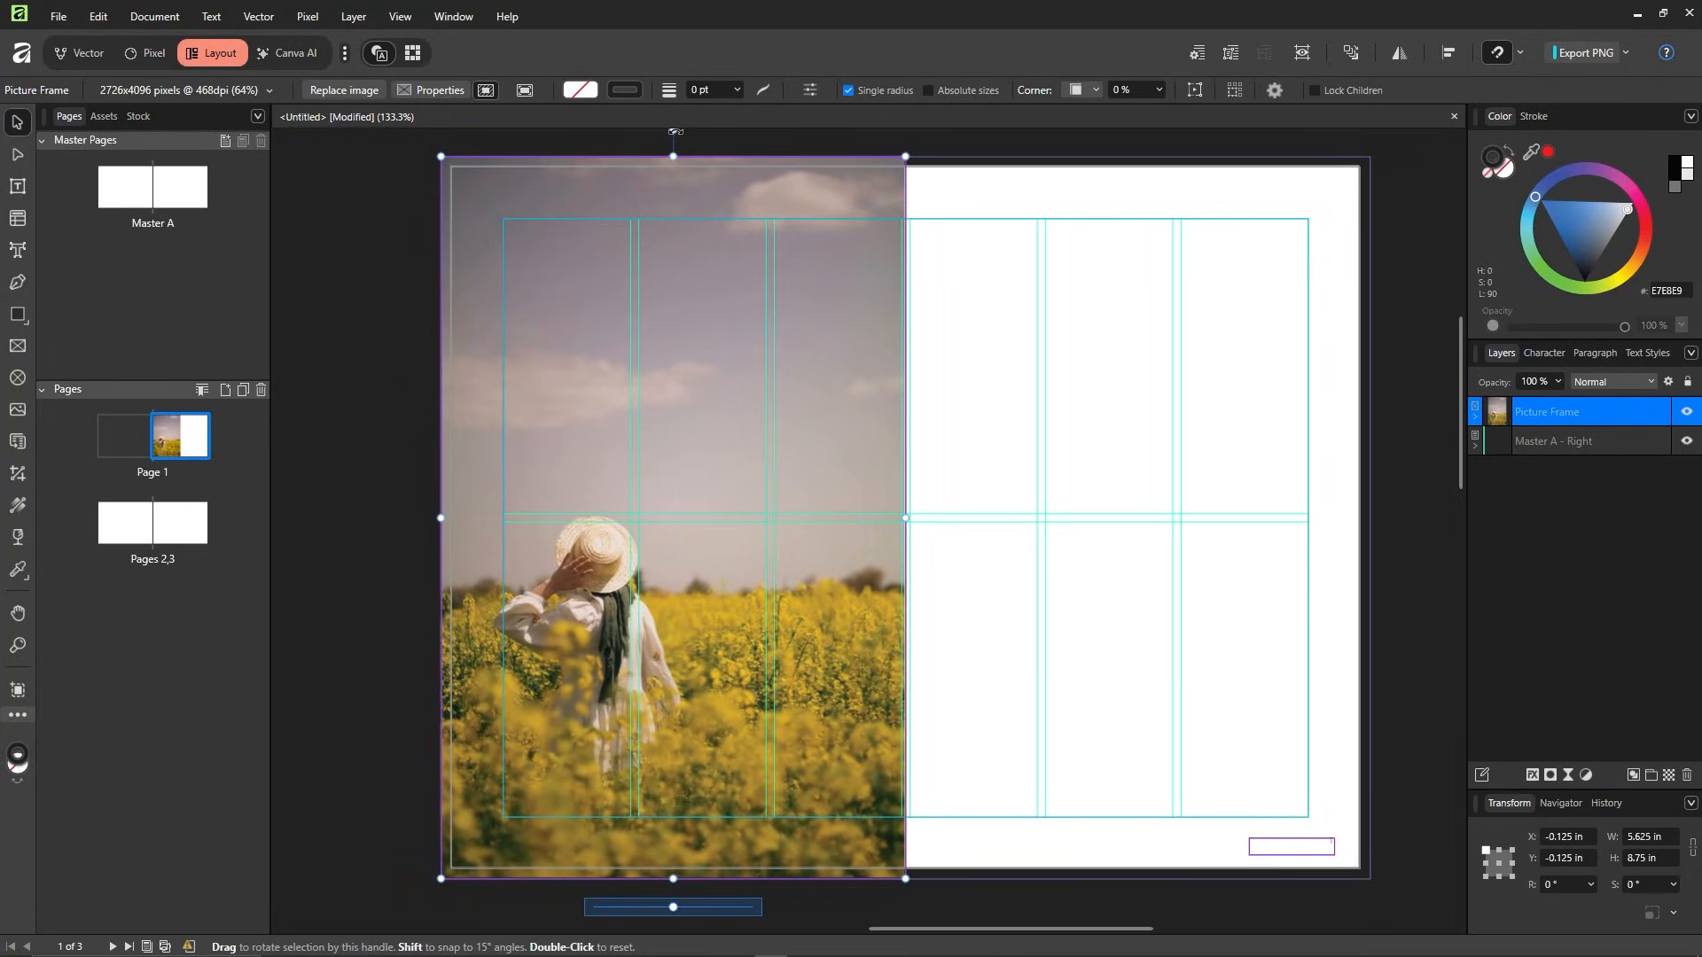
key(ctrl)
scroll(716, 355, up, 3)
scroll(679, 352, up, 5)
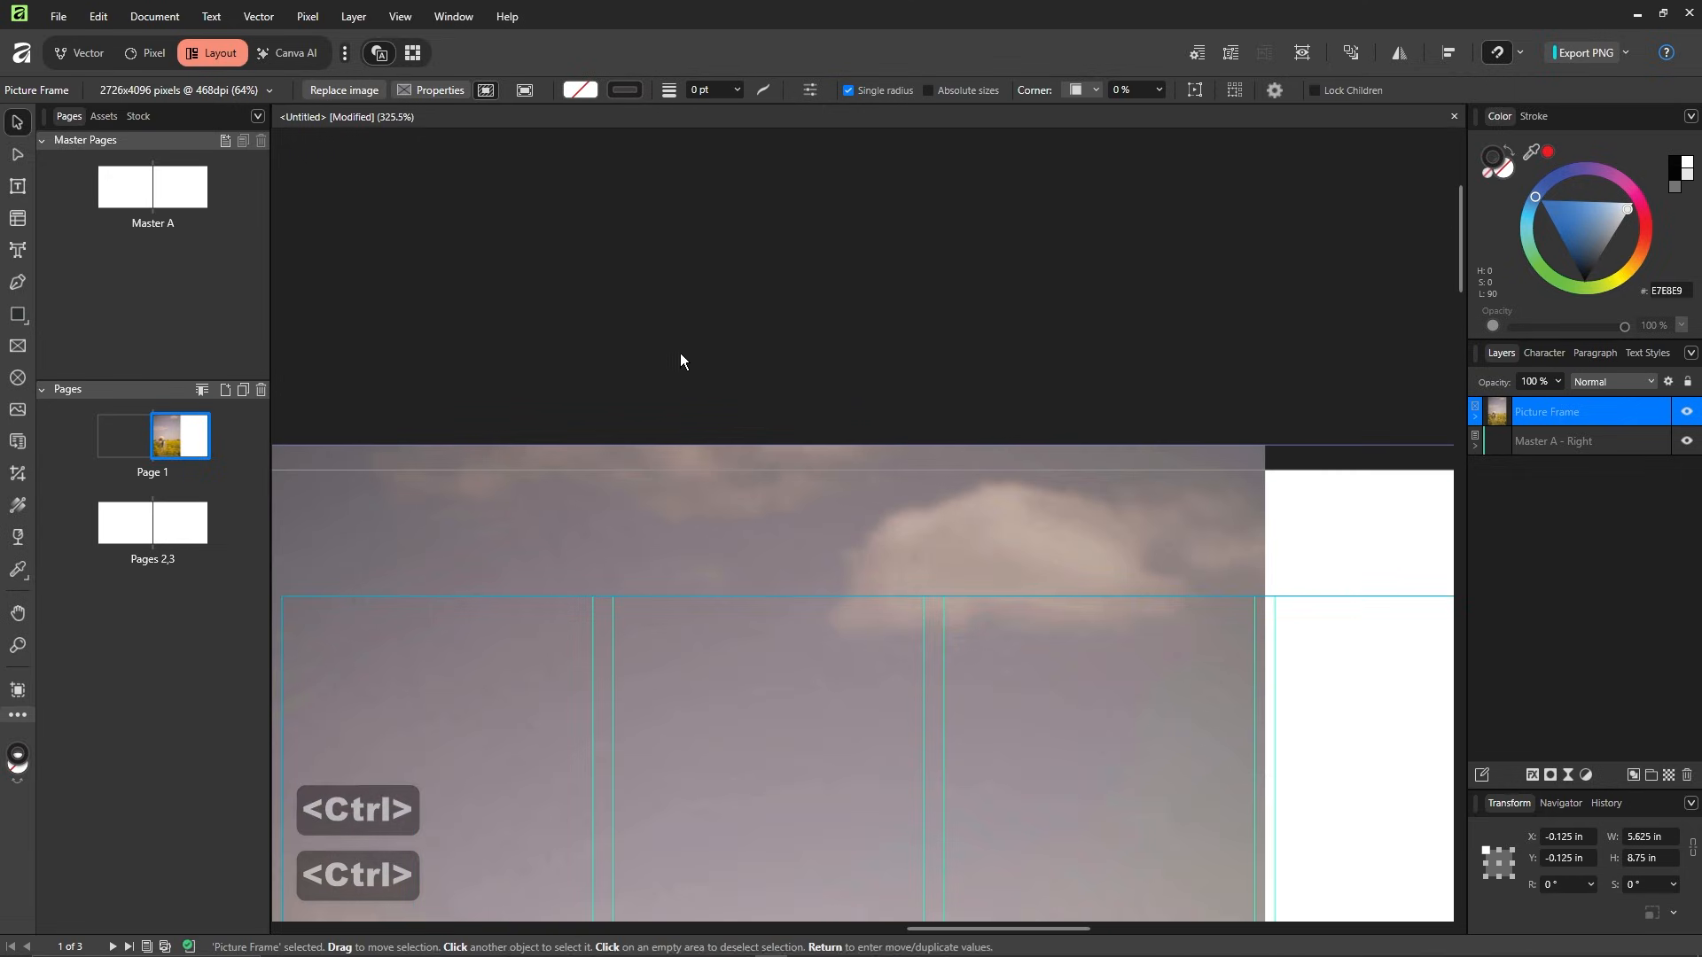
drag(699, 418, 929, 449)
scroll(941, 461, down, 5)
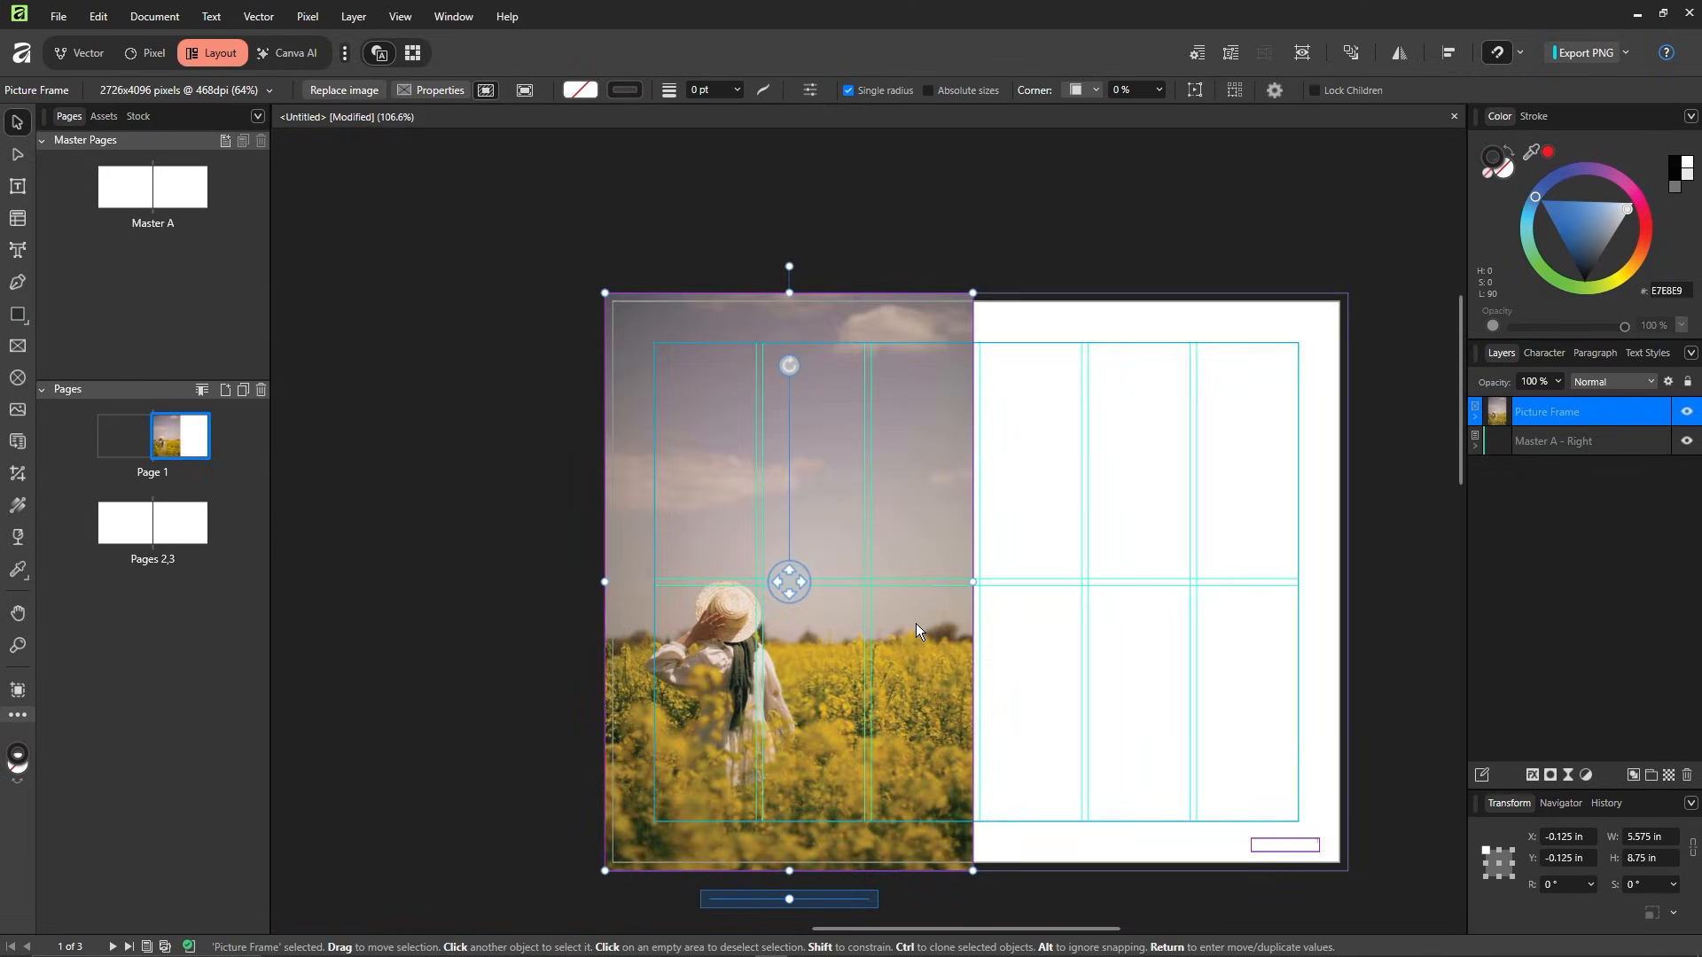
scroll(916, 624, down, 1)
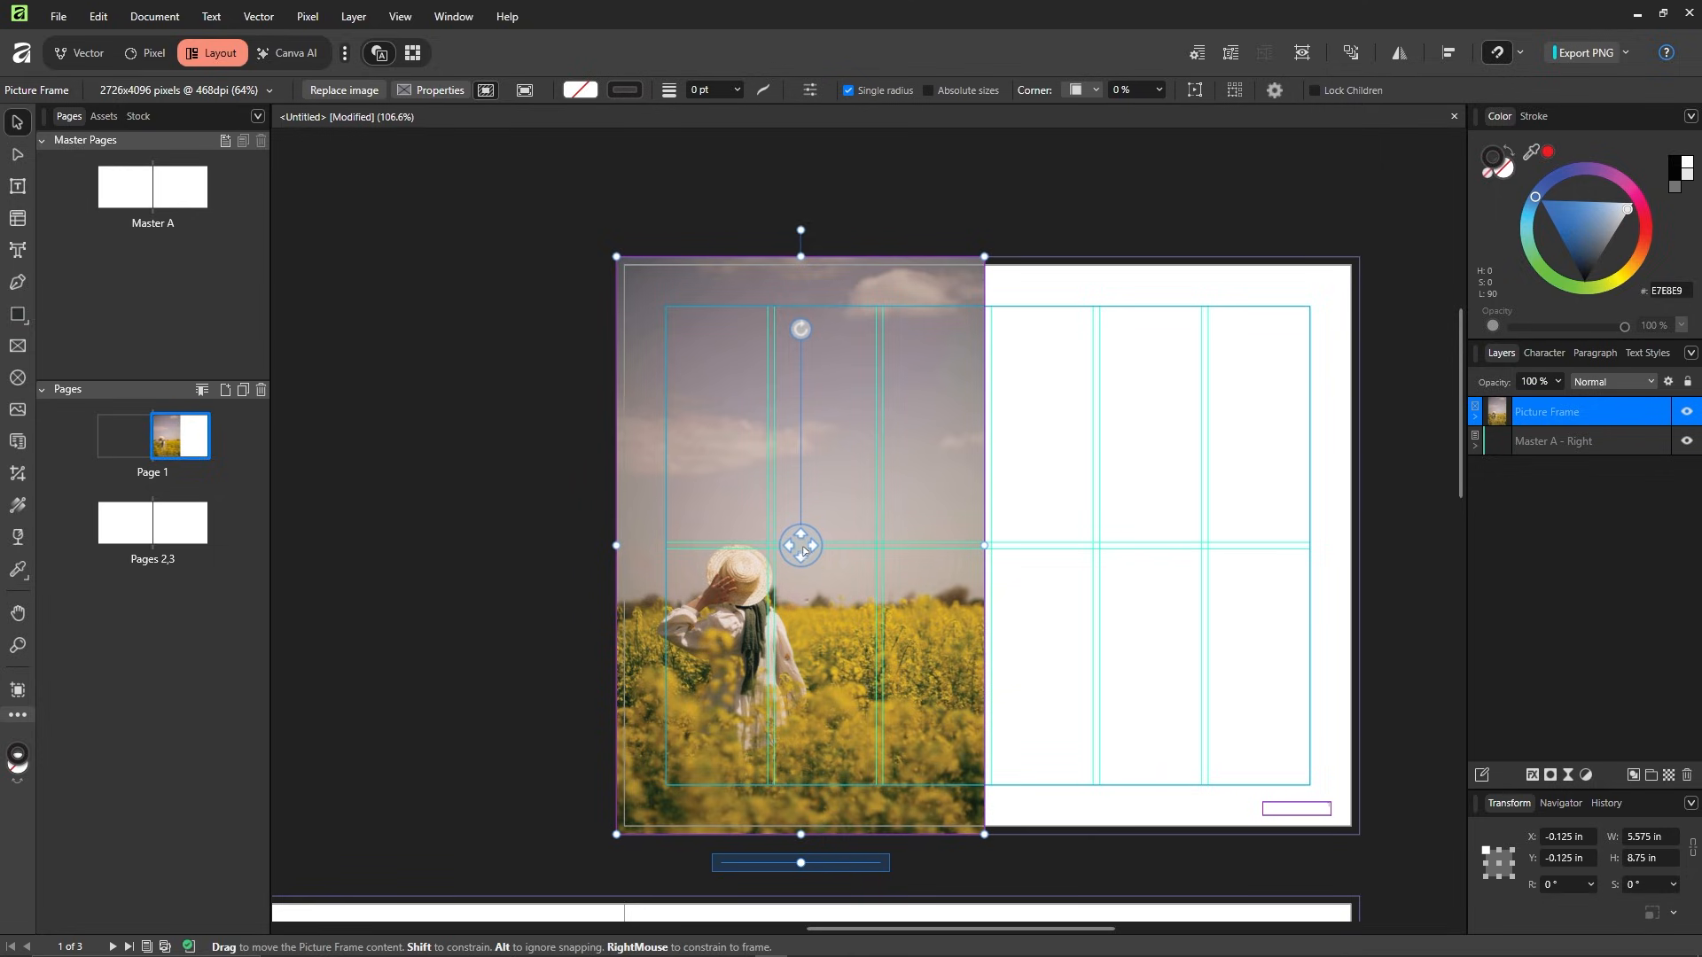
- Try repositioning the photo inside its picture frame and enlarging it to about 72.4%
drag(803, 549, 658, 625)
drag(799, 576, 952, 472)
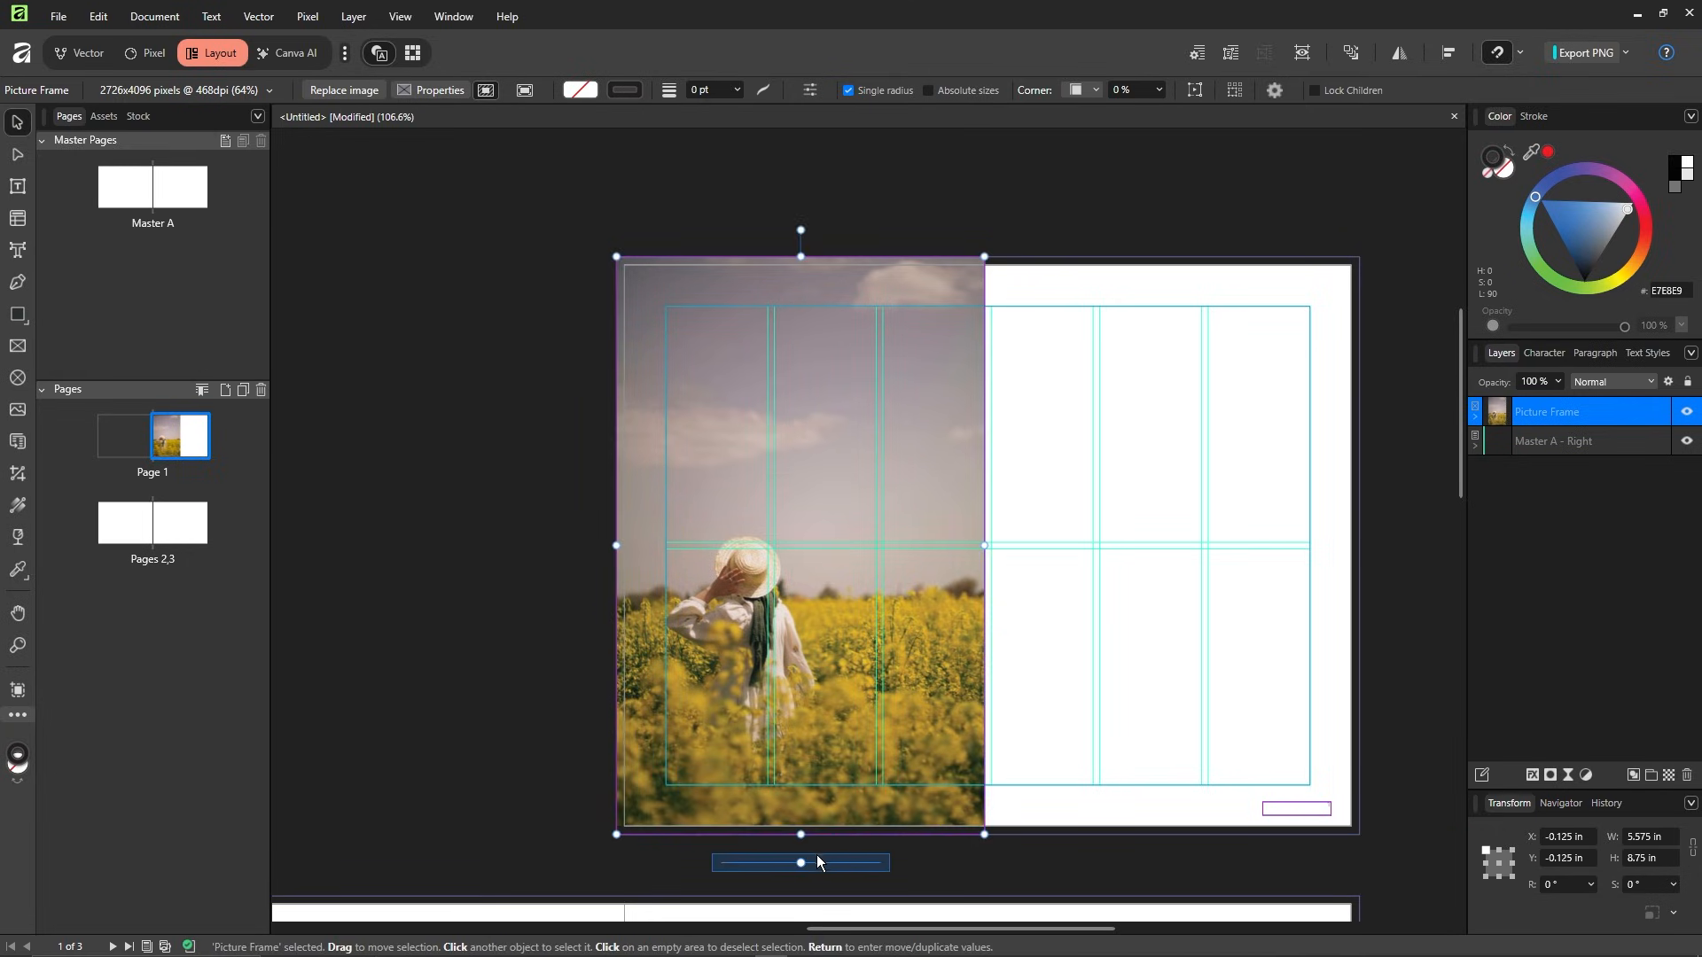
mouse_move(801, 864)
mouse_down()
mouse_move(844, 864)
mouse_move(796, 869)
mouse_move(812, 867)
mouse_up()
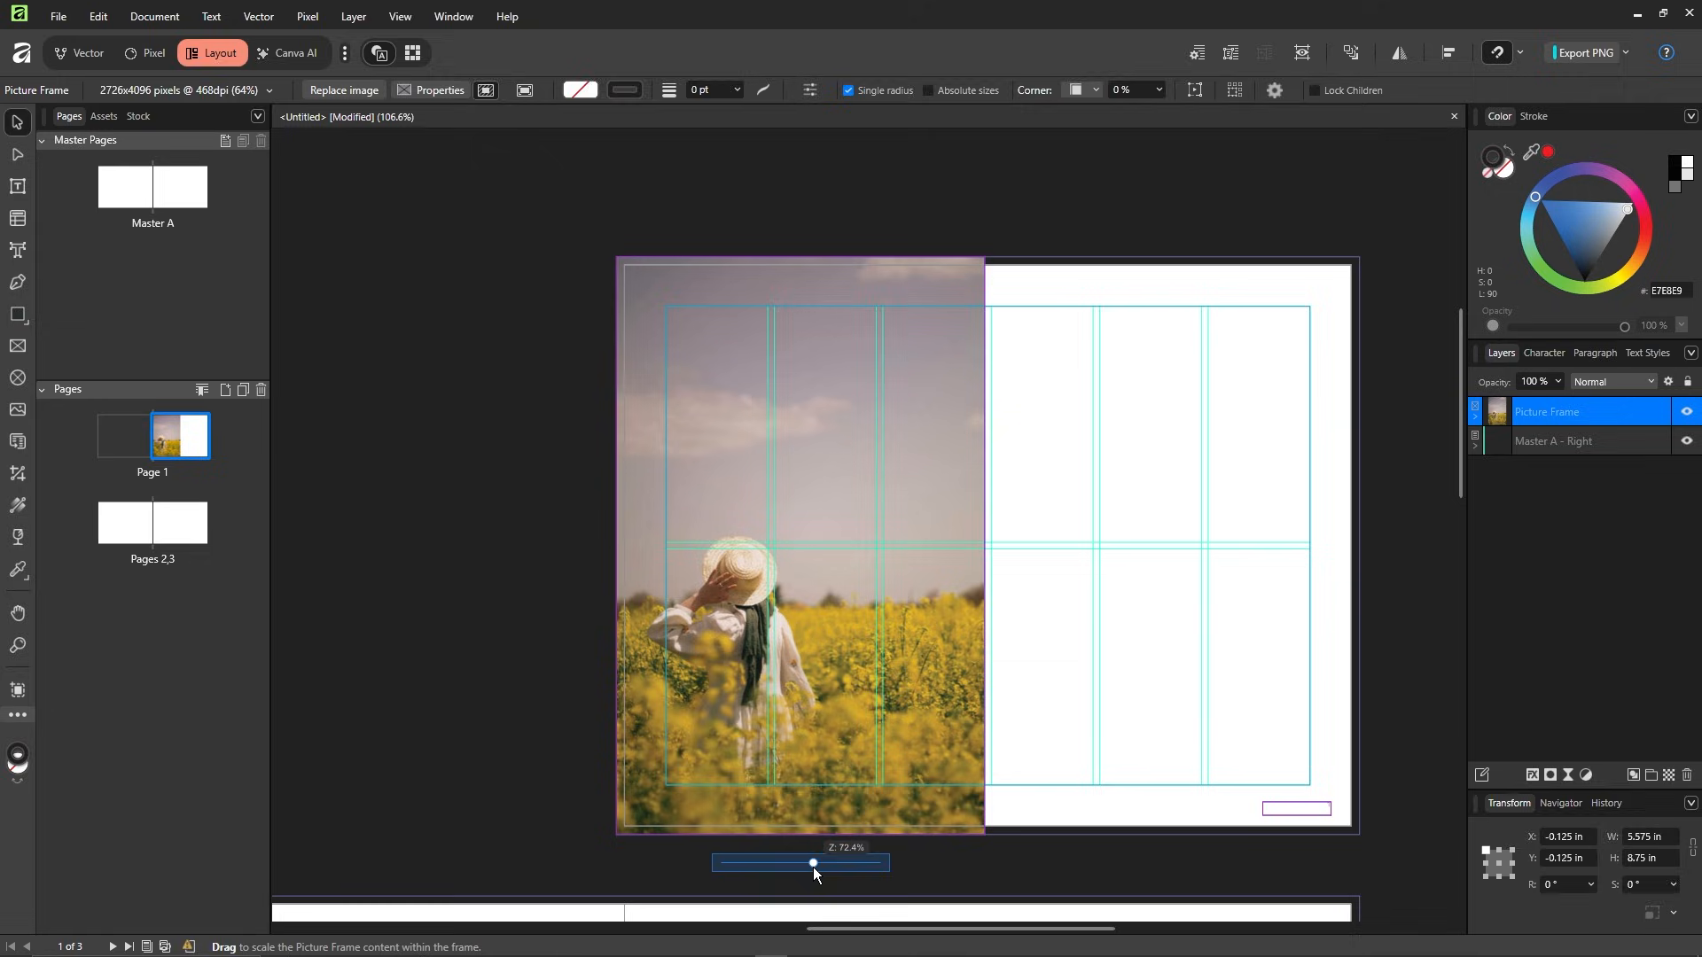
click(1040, 342)
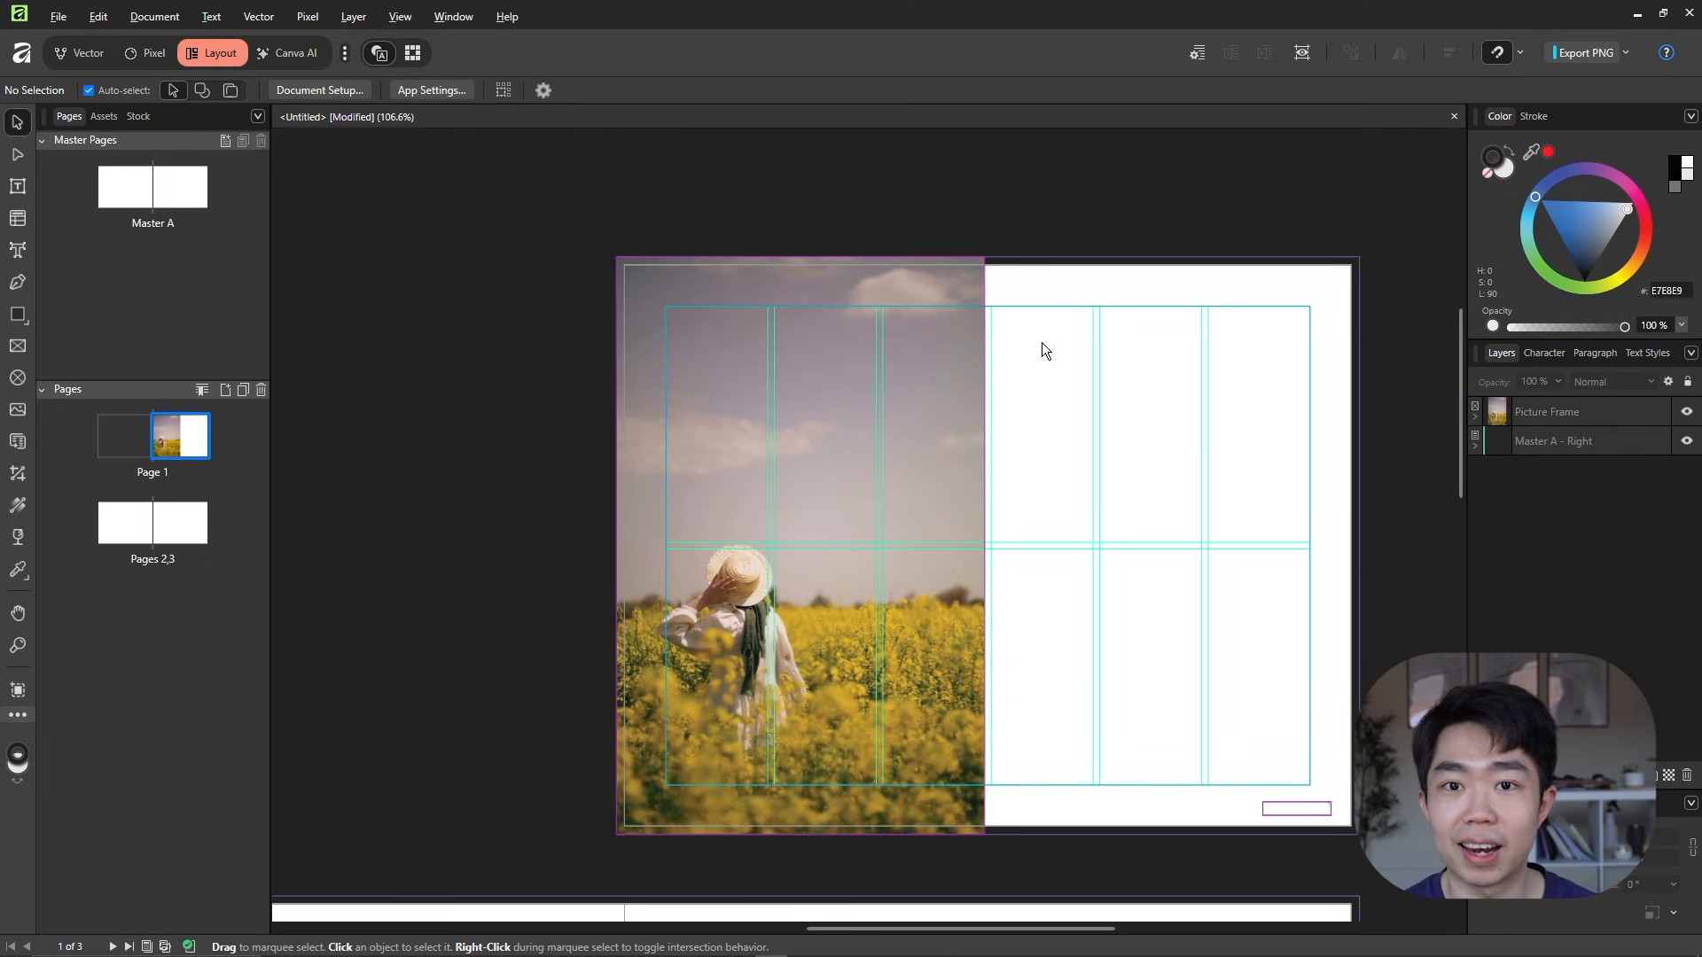
- Apply the Scale to Max Fit frame property to the flower-field picture frame
click(971, 386)
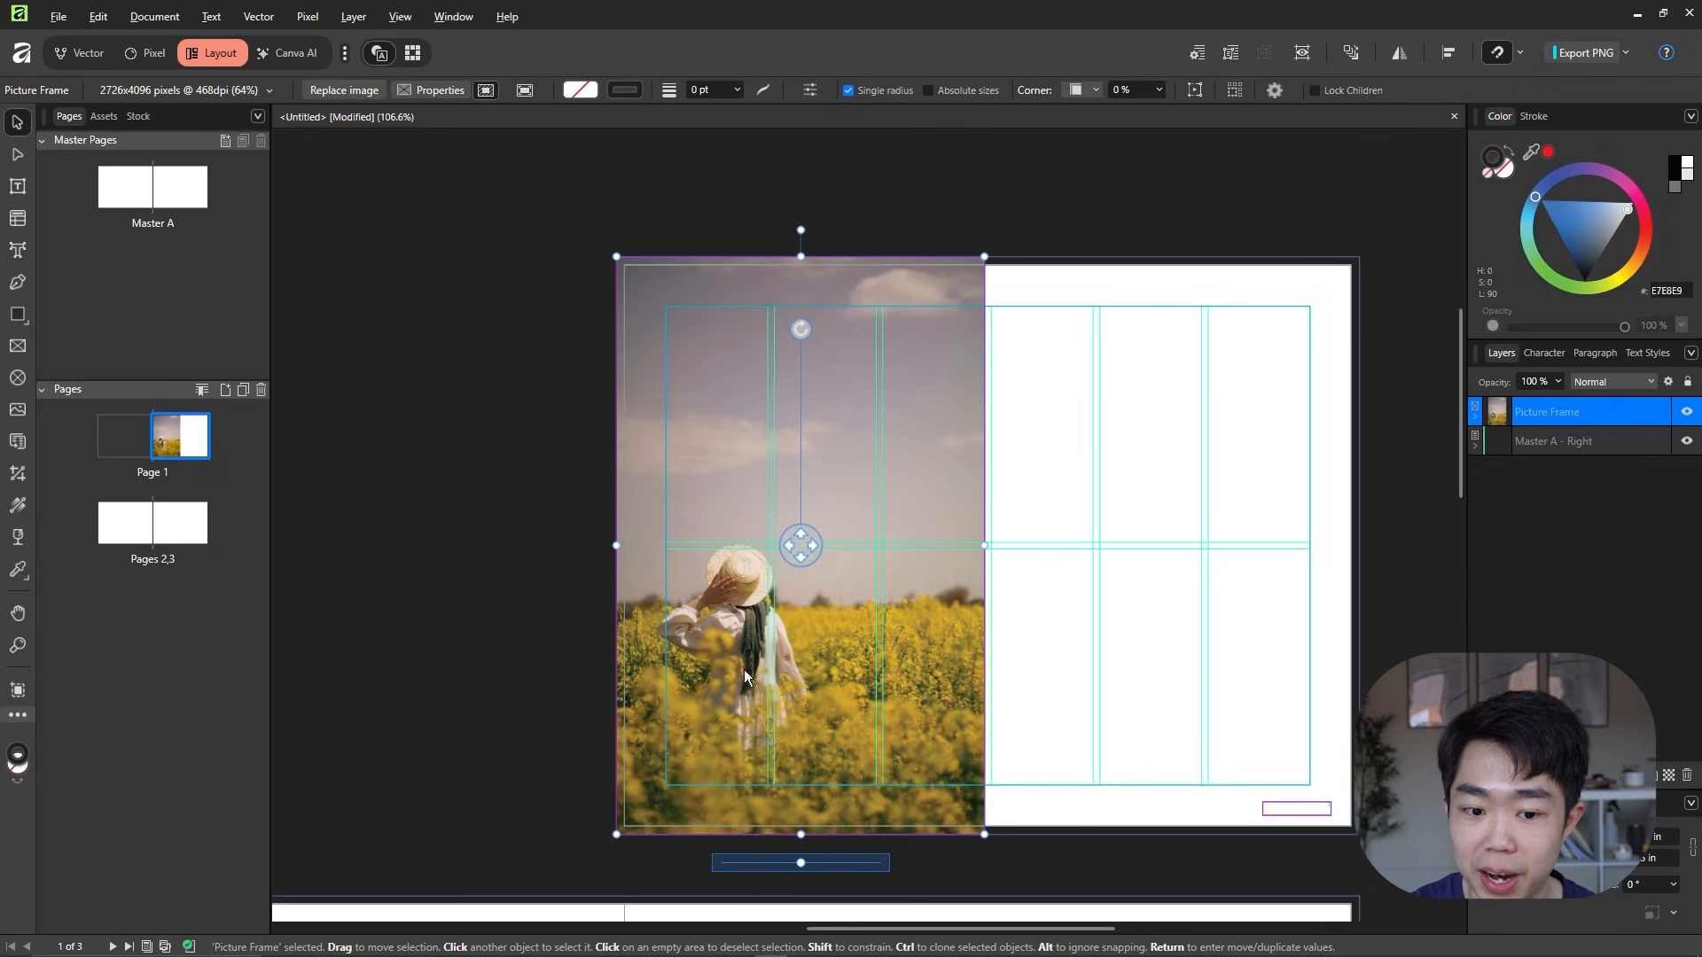
right_click(912, 489)
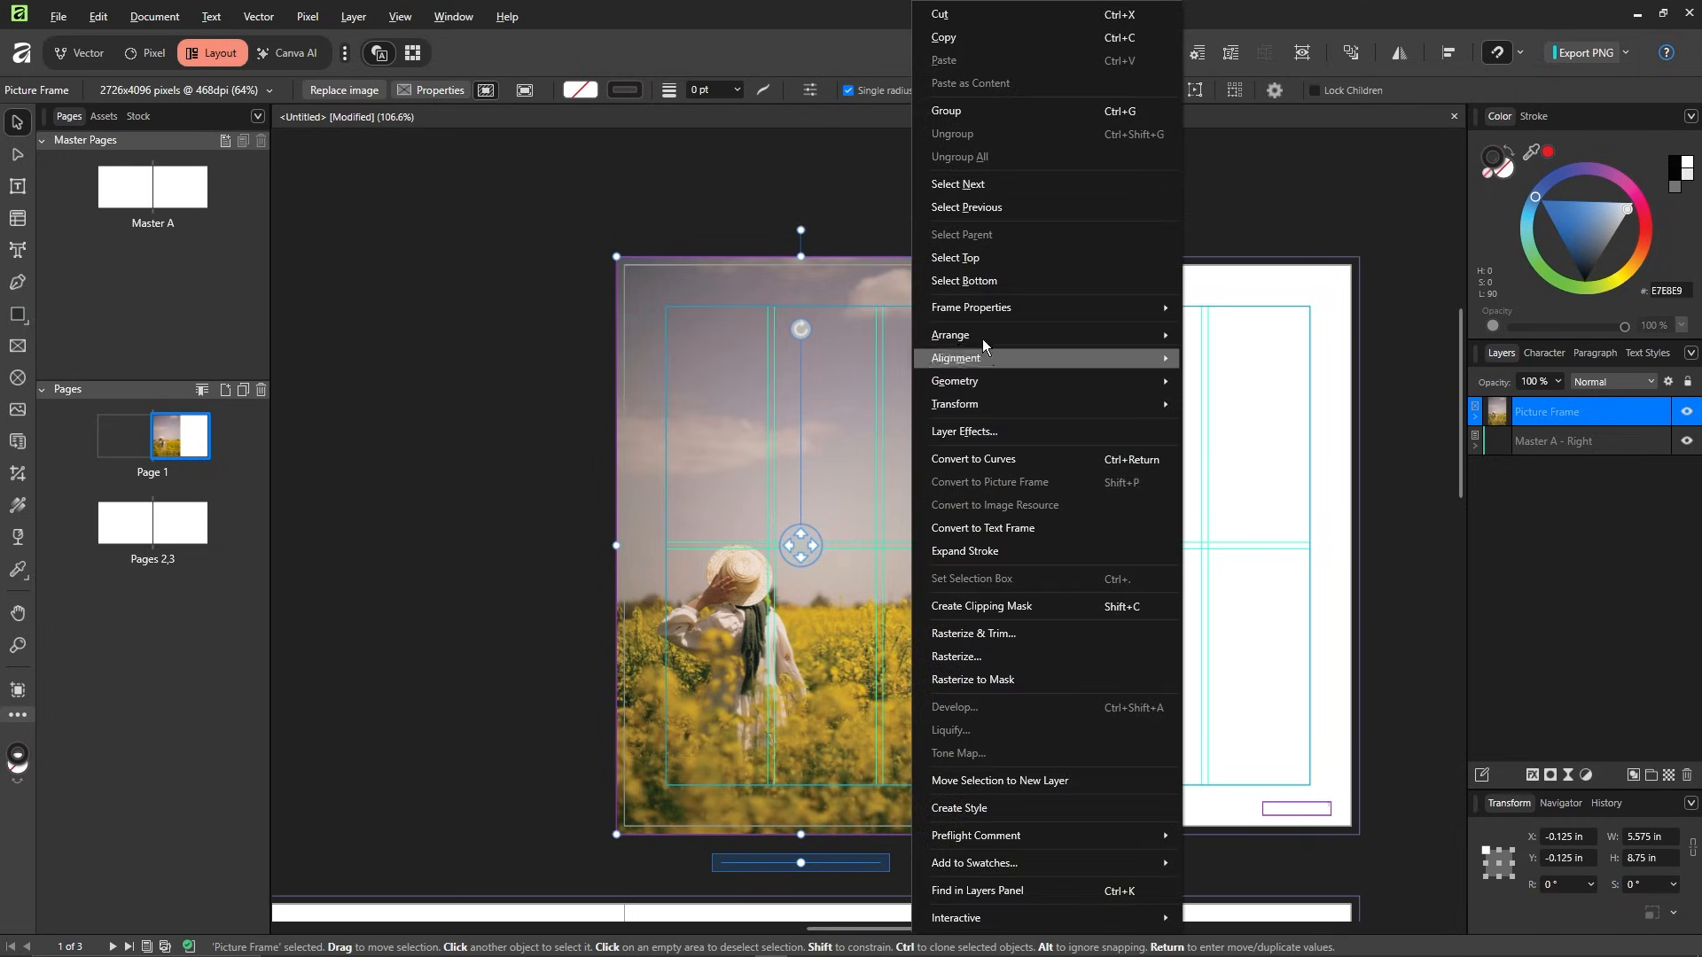
mouse_move(997, 310)
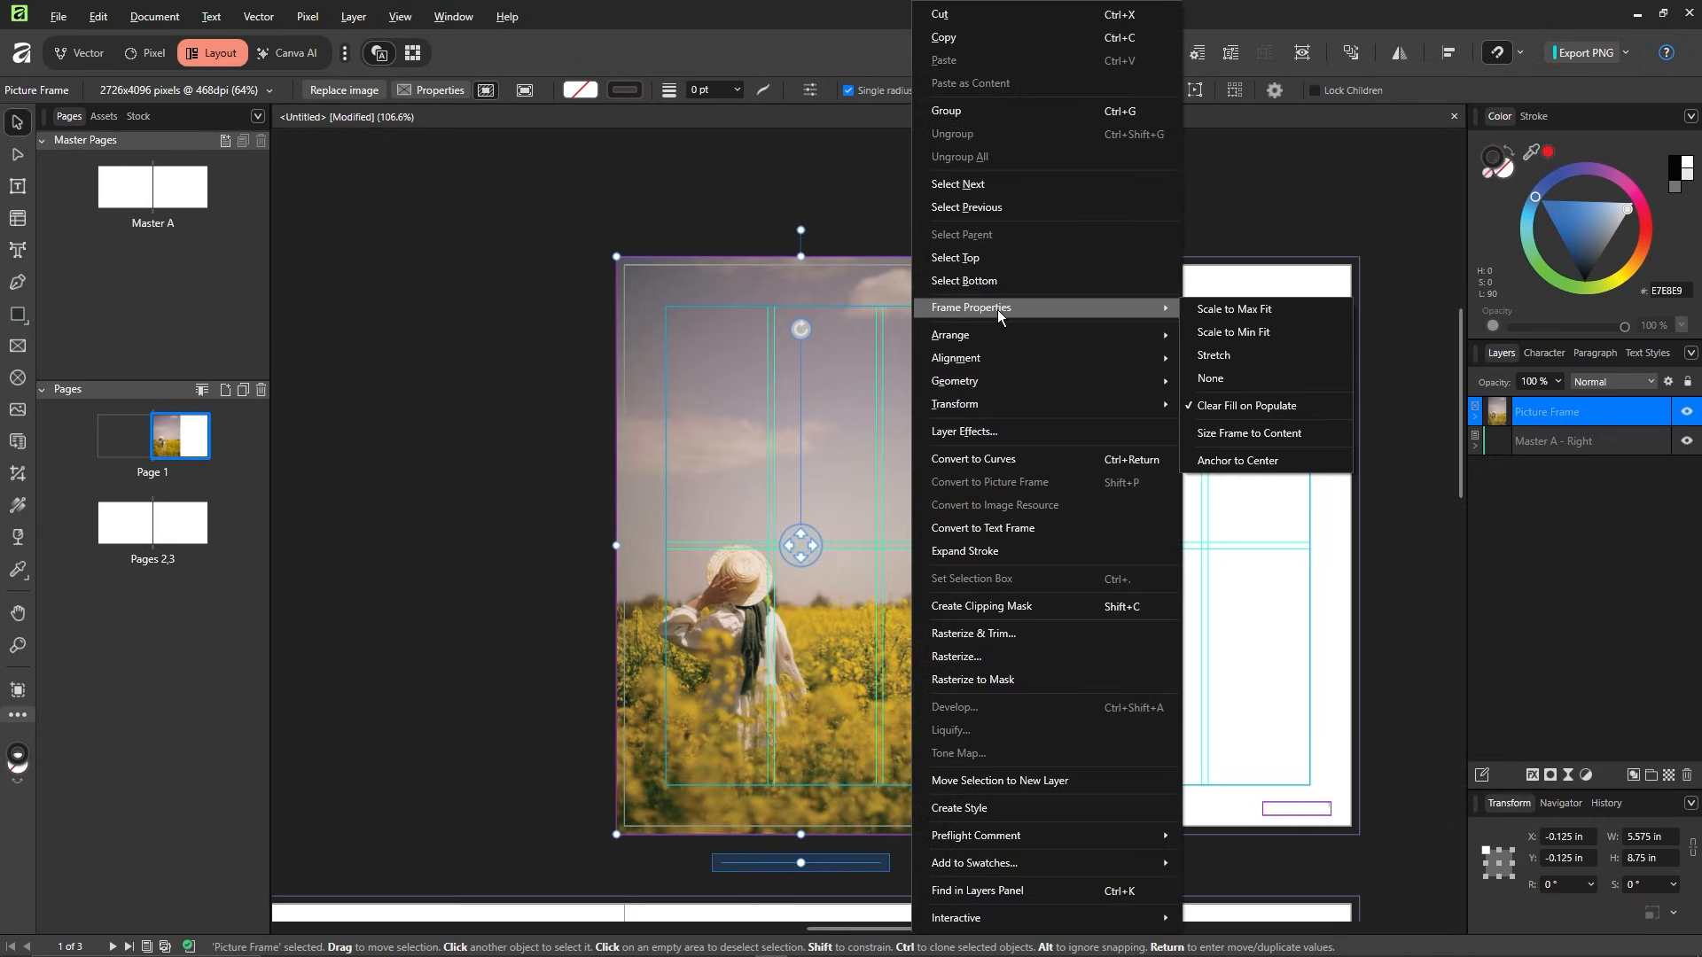
click(1227, 316)
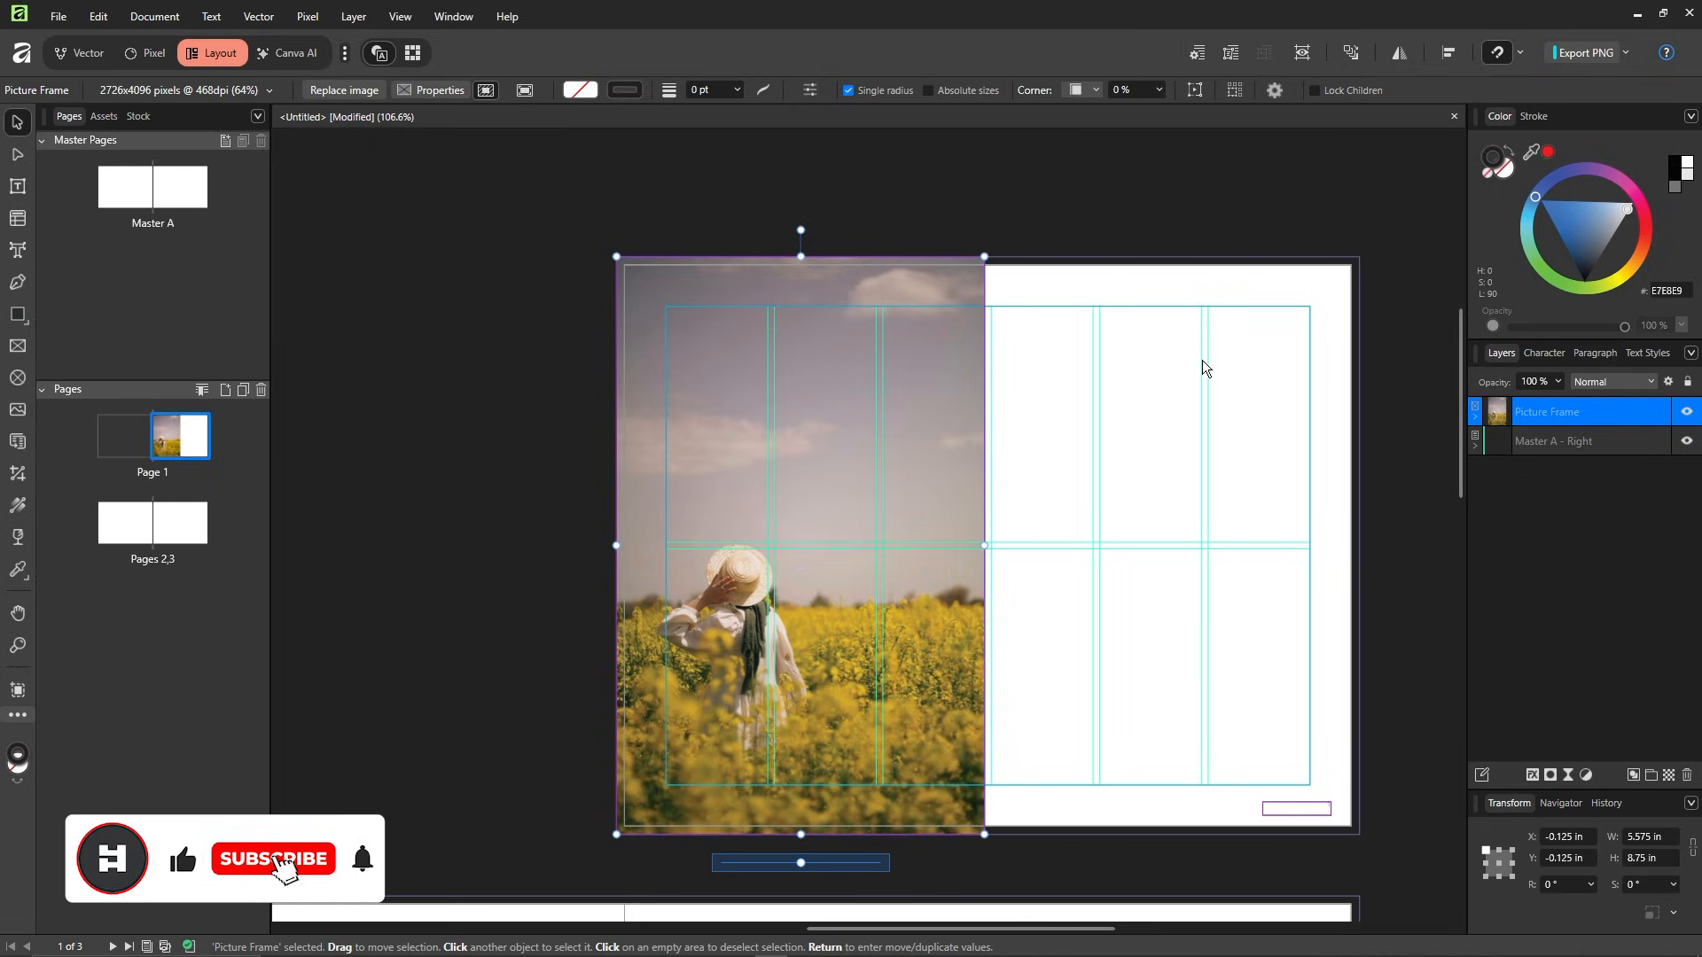
mouse_move(975, 467)
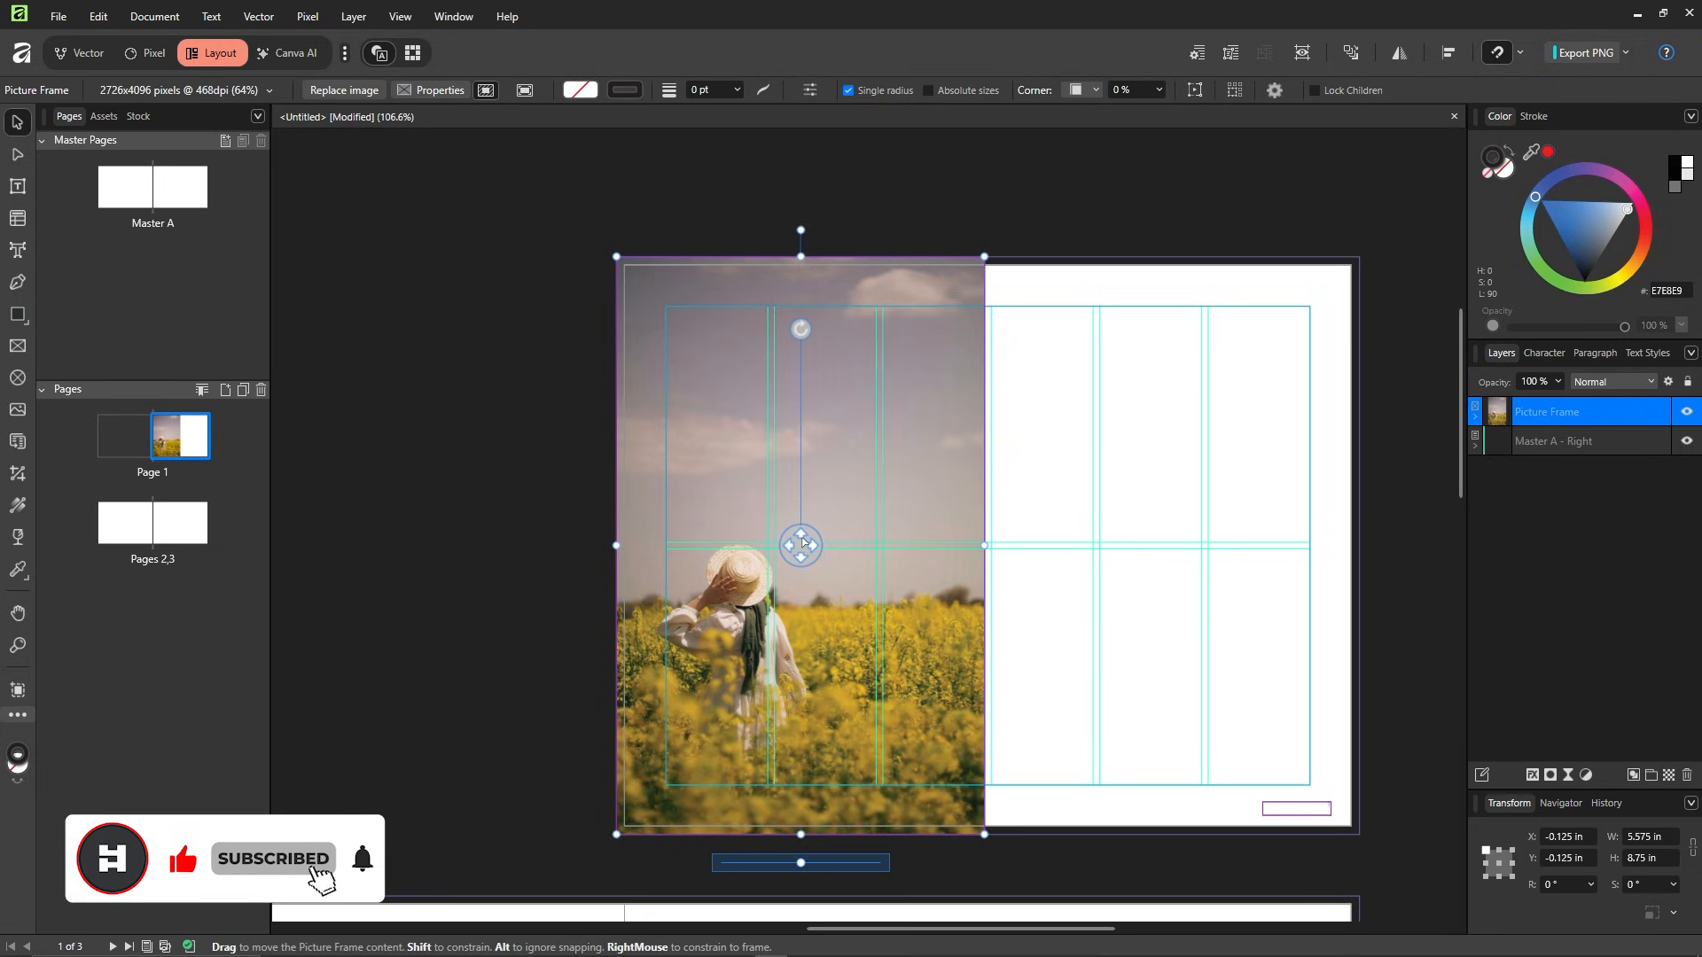
- Try the Scale to Min Fit frame property on the picture frame and examine the photo's upper edge up close
right_click(932, 454)
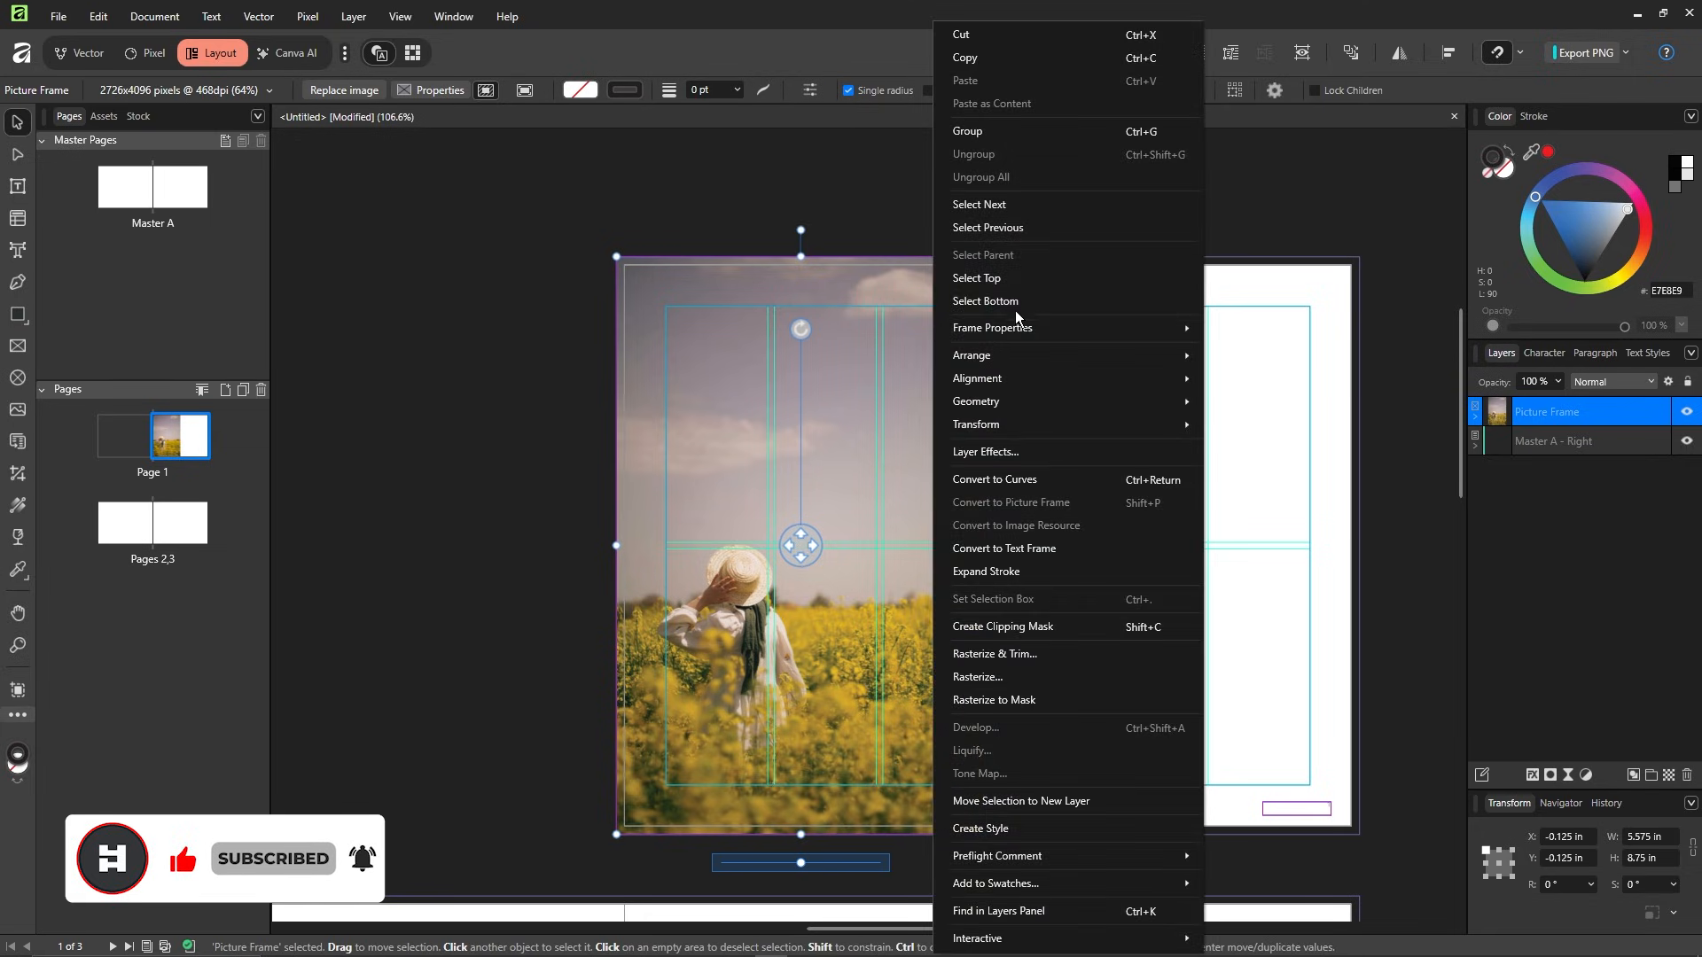
mouse_move(1076, 324)
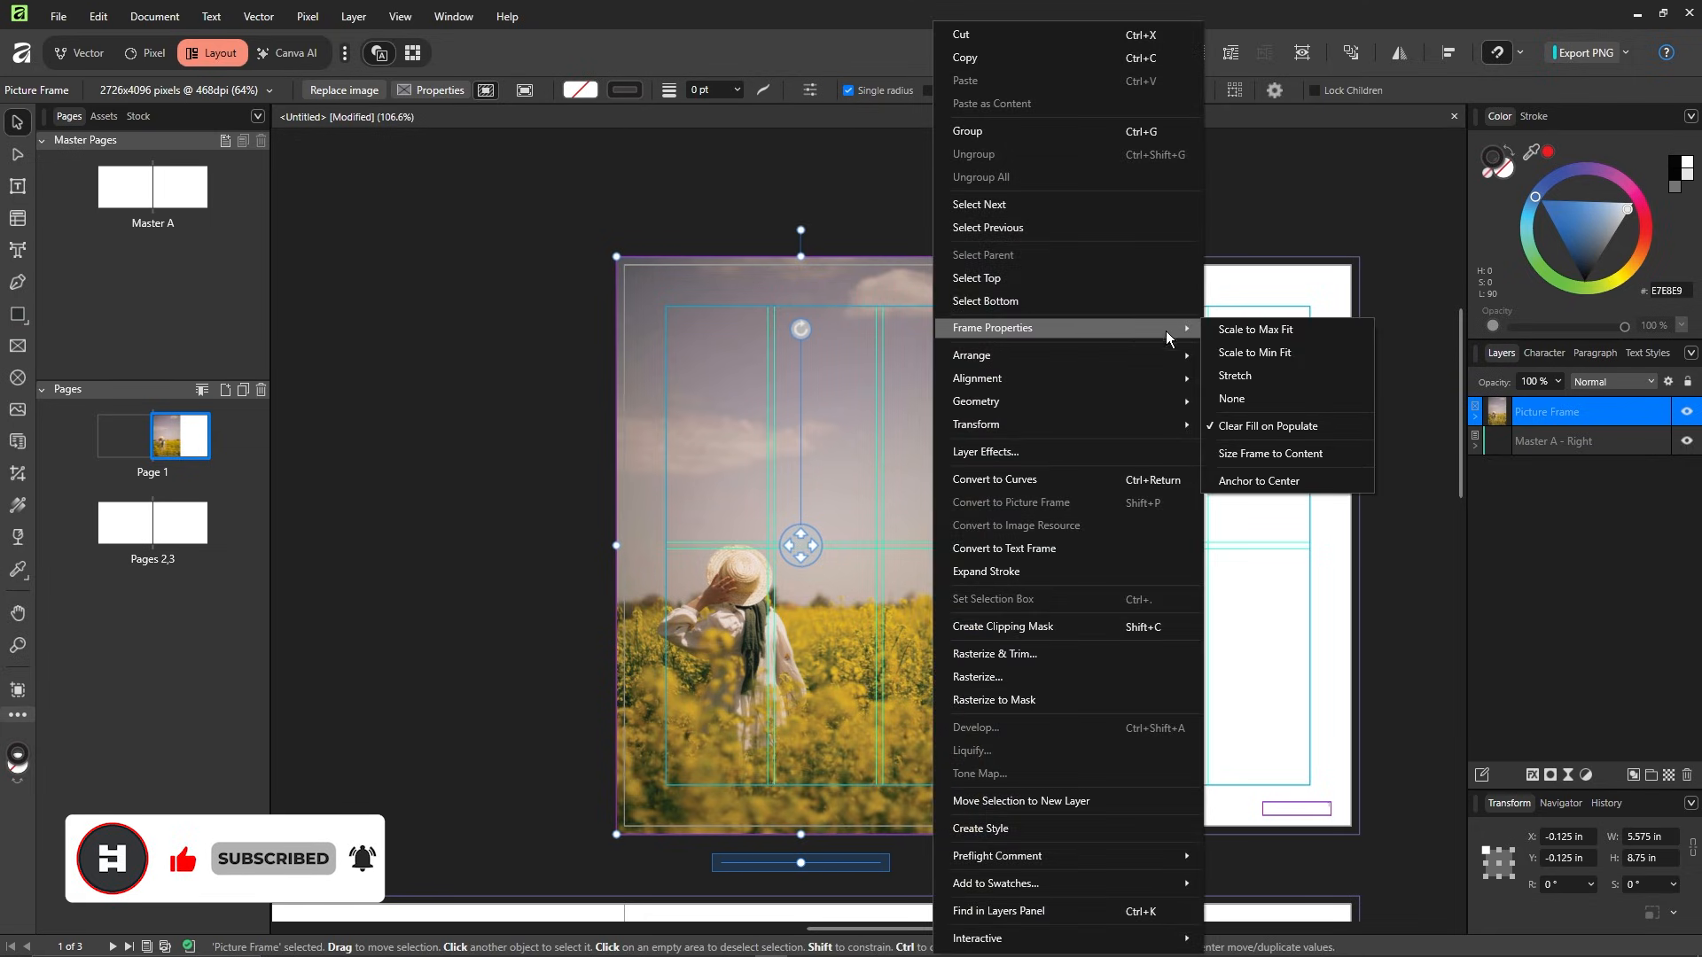
click(1248, 353)
click(1171, 397)
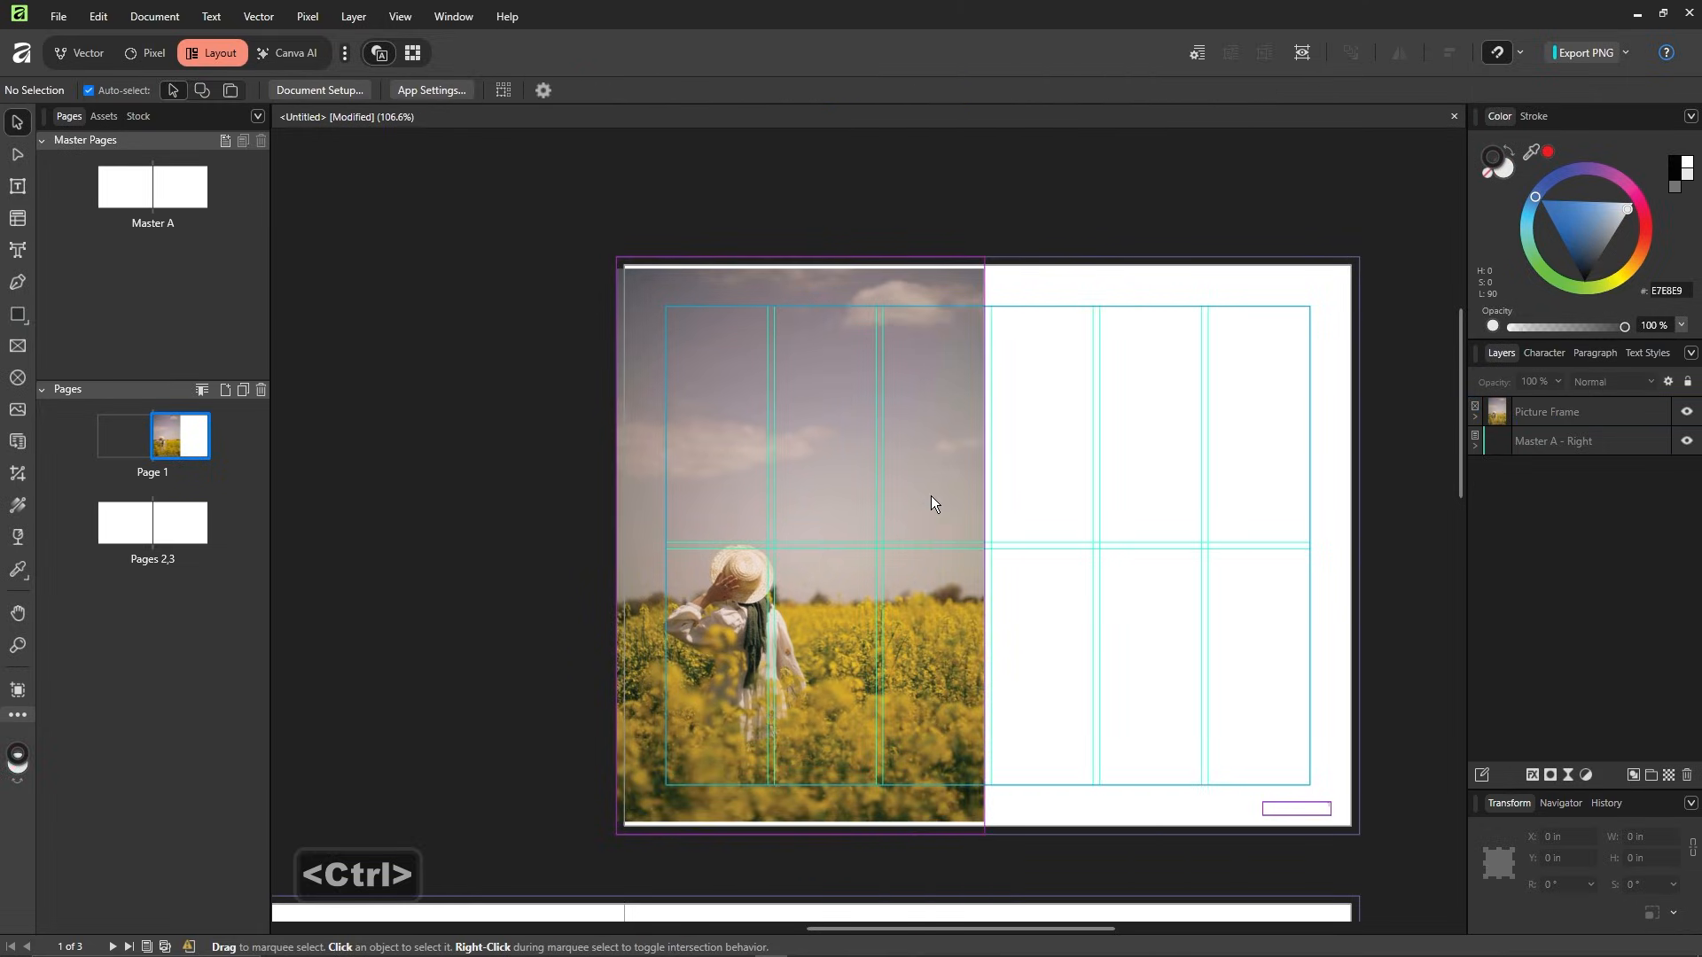
ctrl+scroll(959, 271, up, 5)
ctrl+scroll(1026, 285, down, 3)
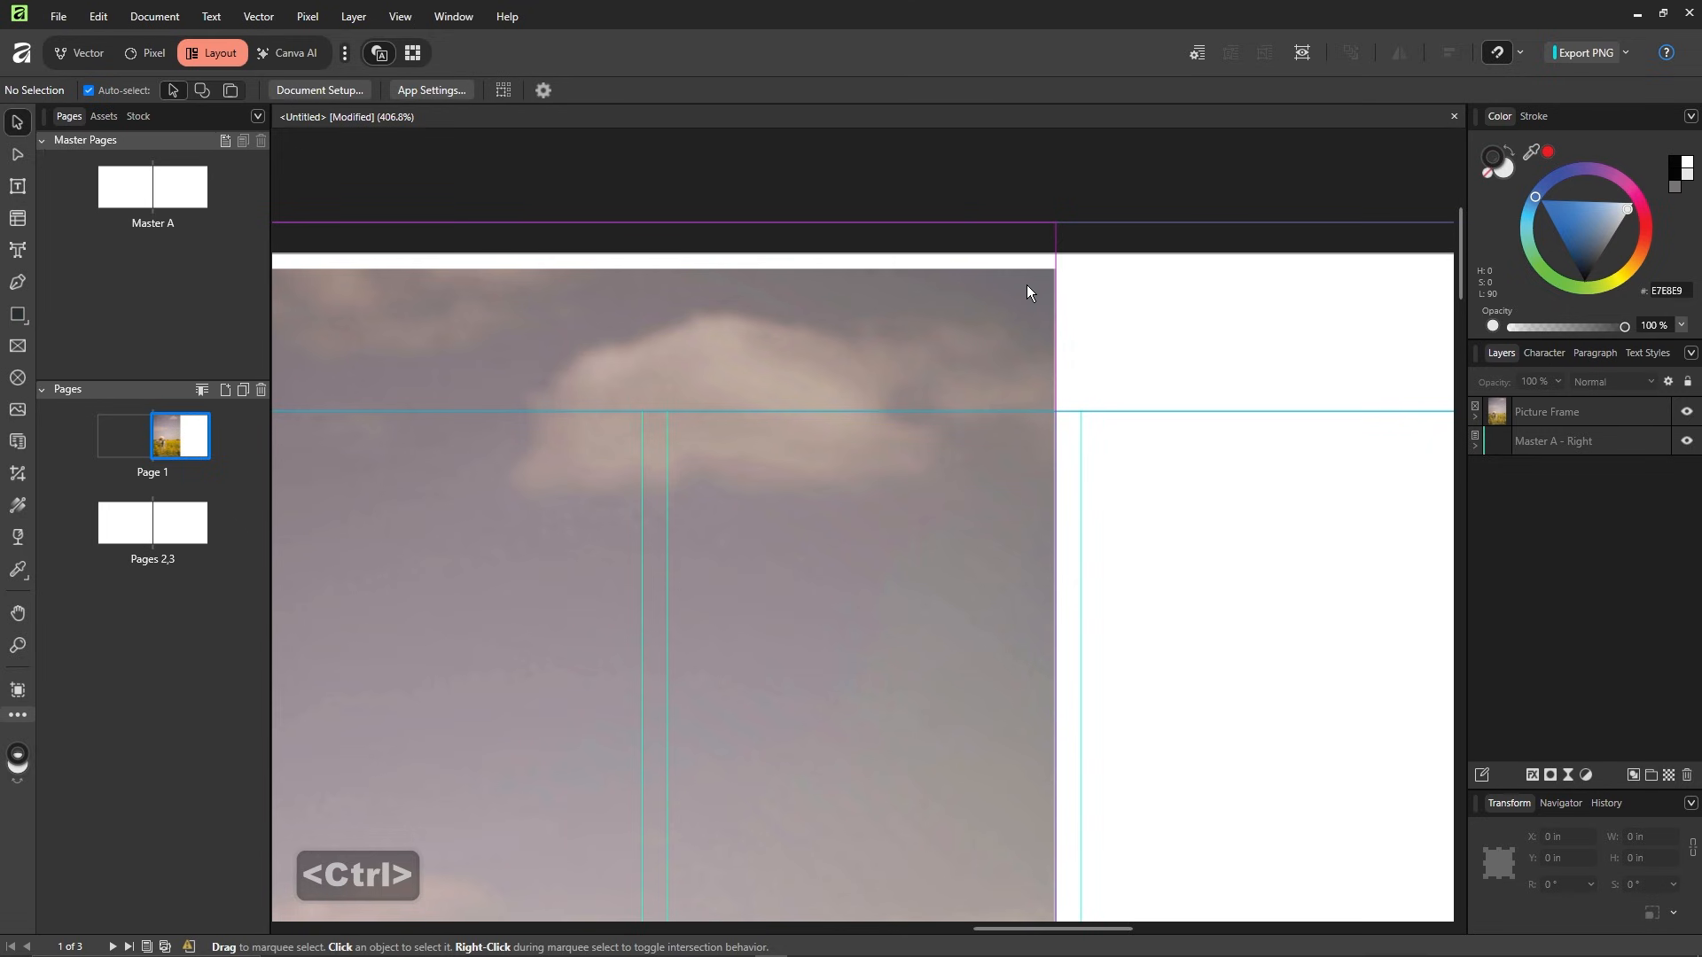
ctrl+scroll(637, 264, down, 3)
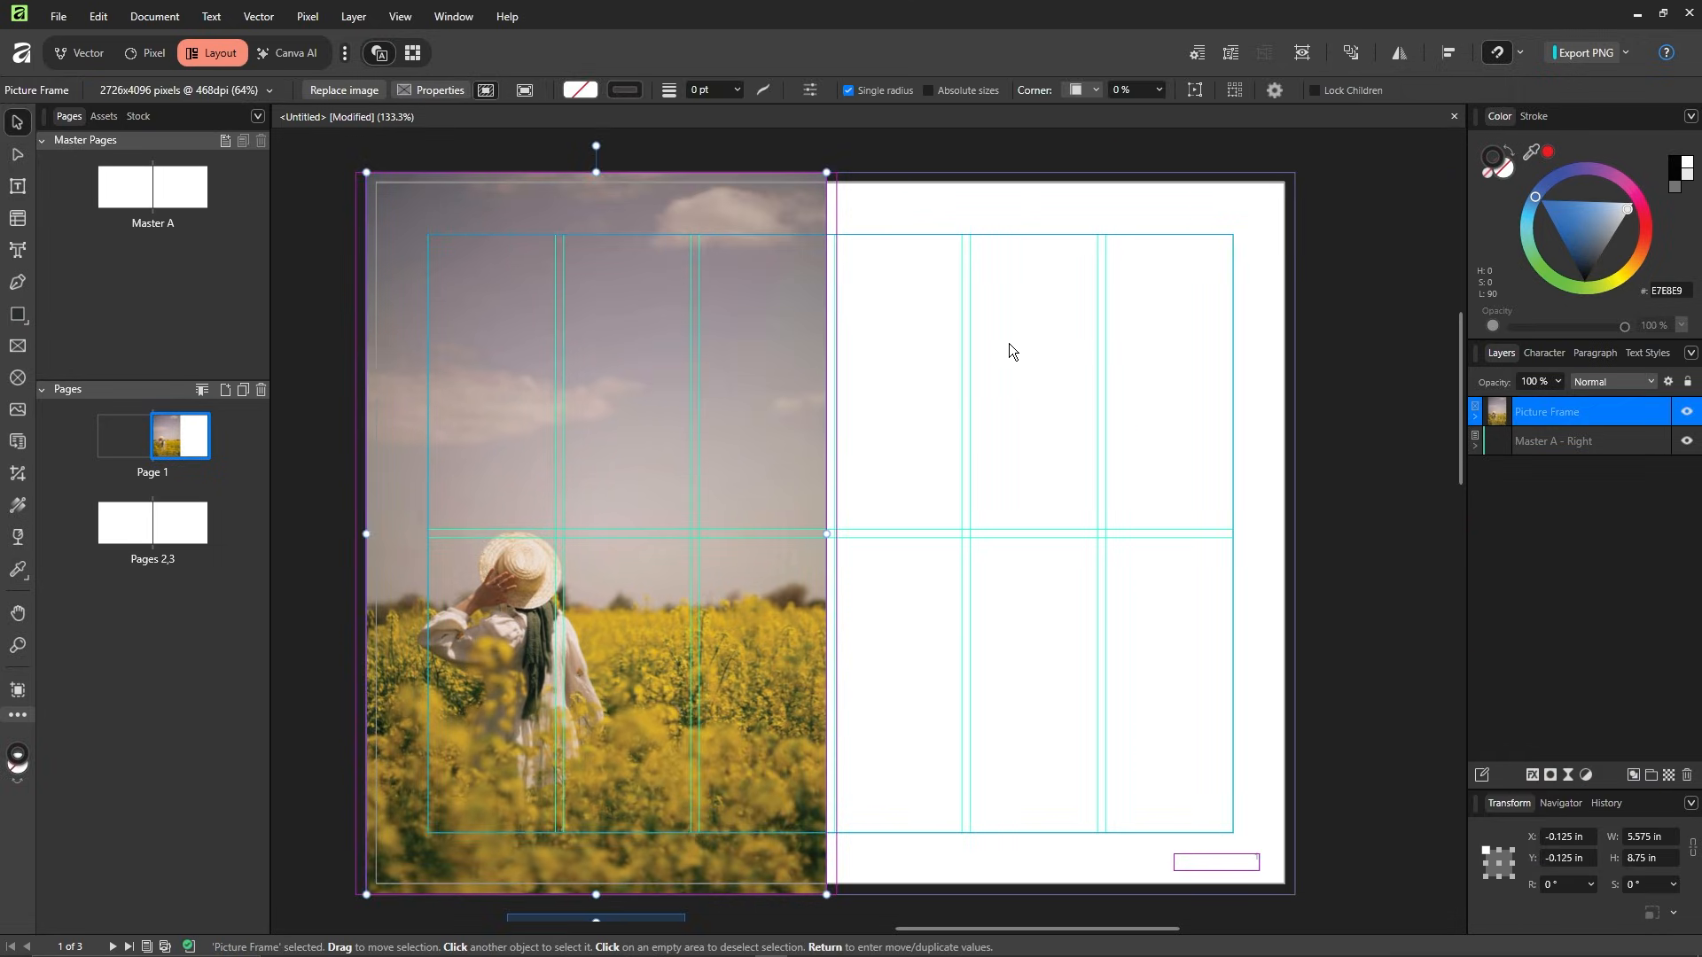
- Draw a picture frame about 4.15 by 1.9 in at the upper margin of the blank page and place the lifeguard-tower photo in it
click(17, 346)
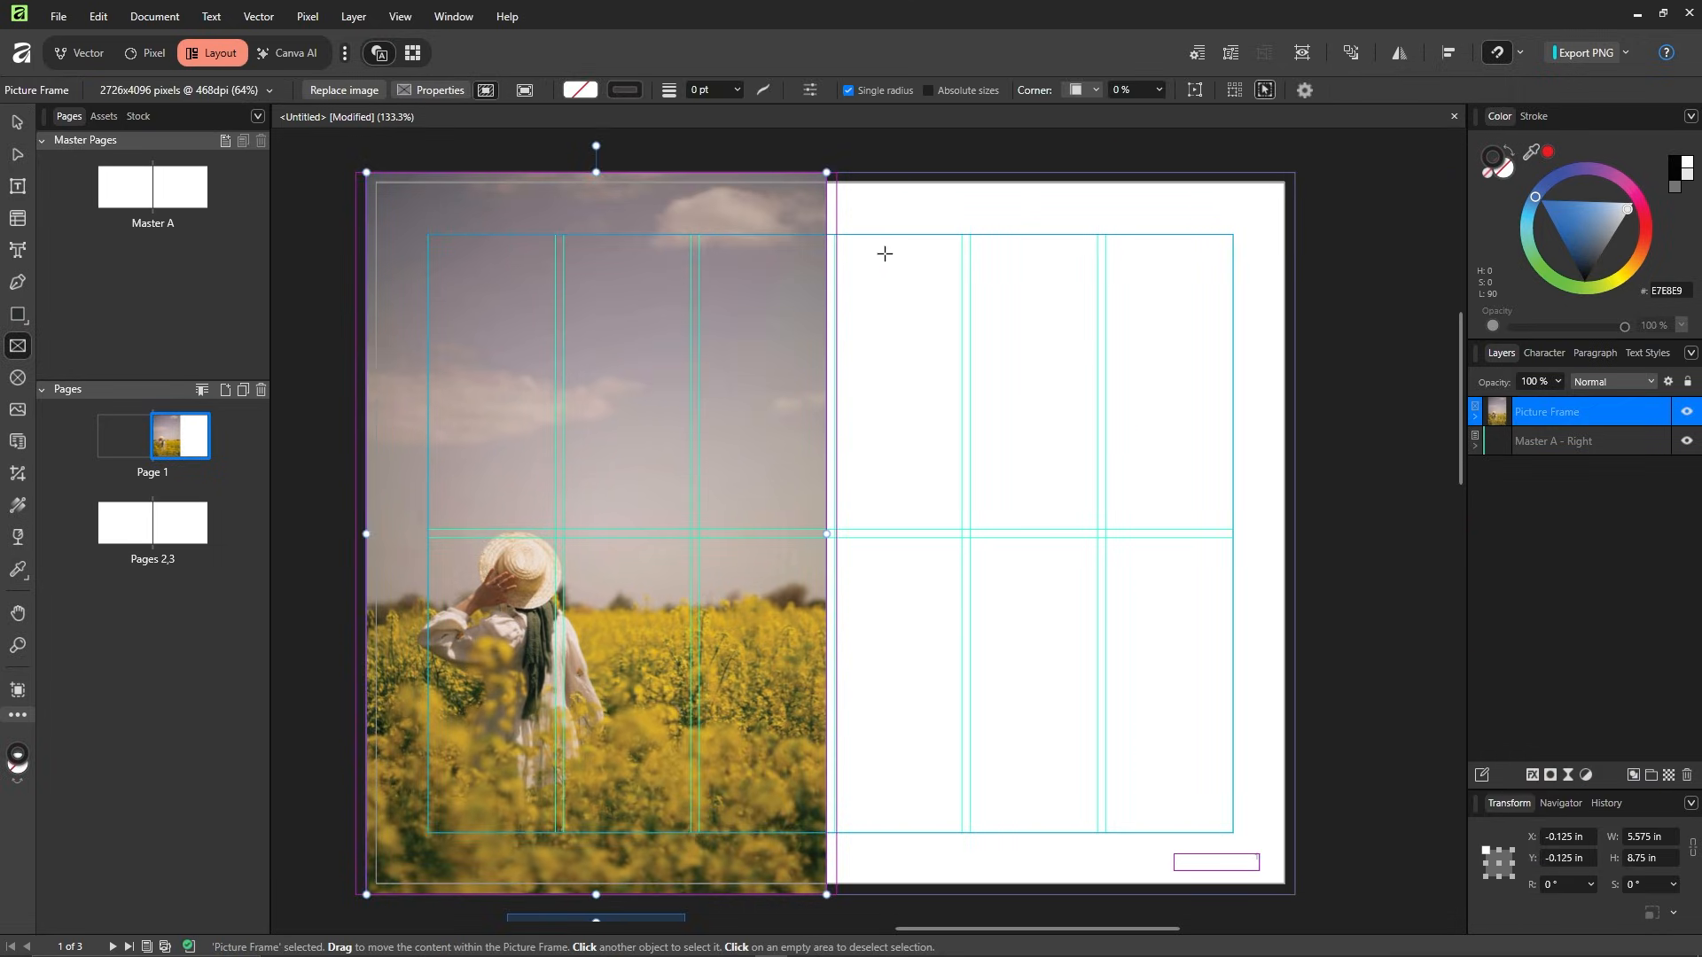
drag(900, 249, 1236, 387)
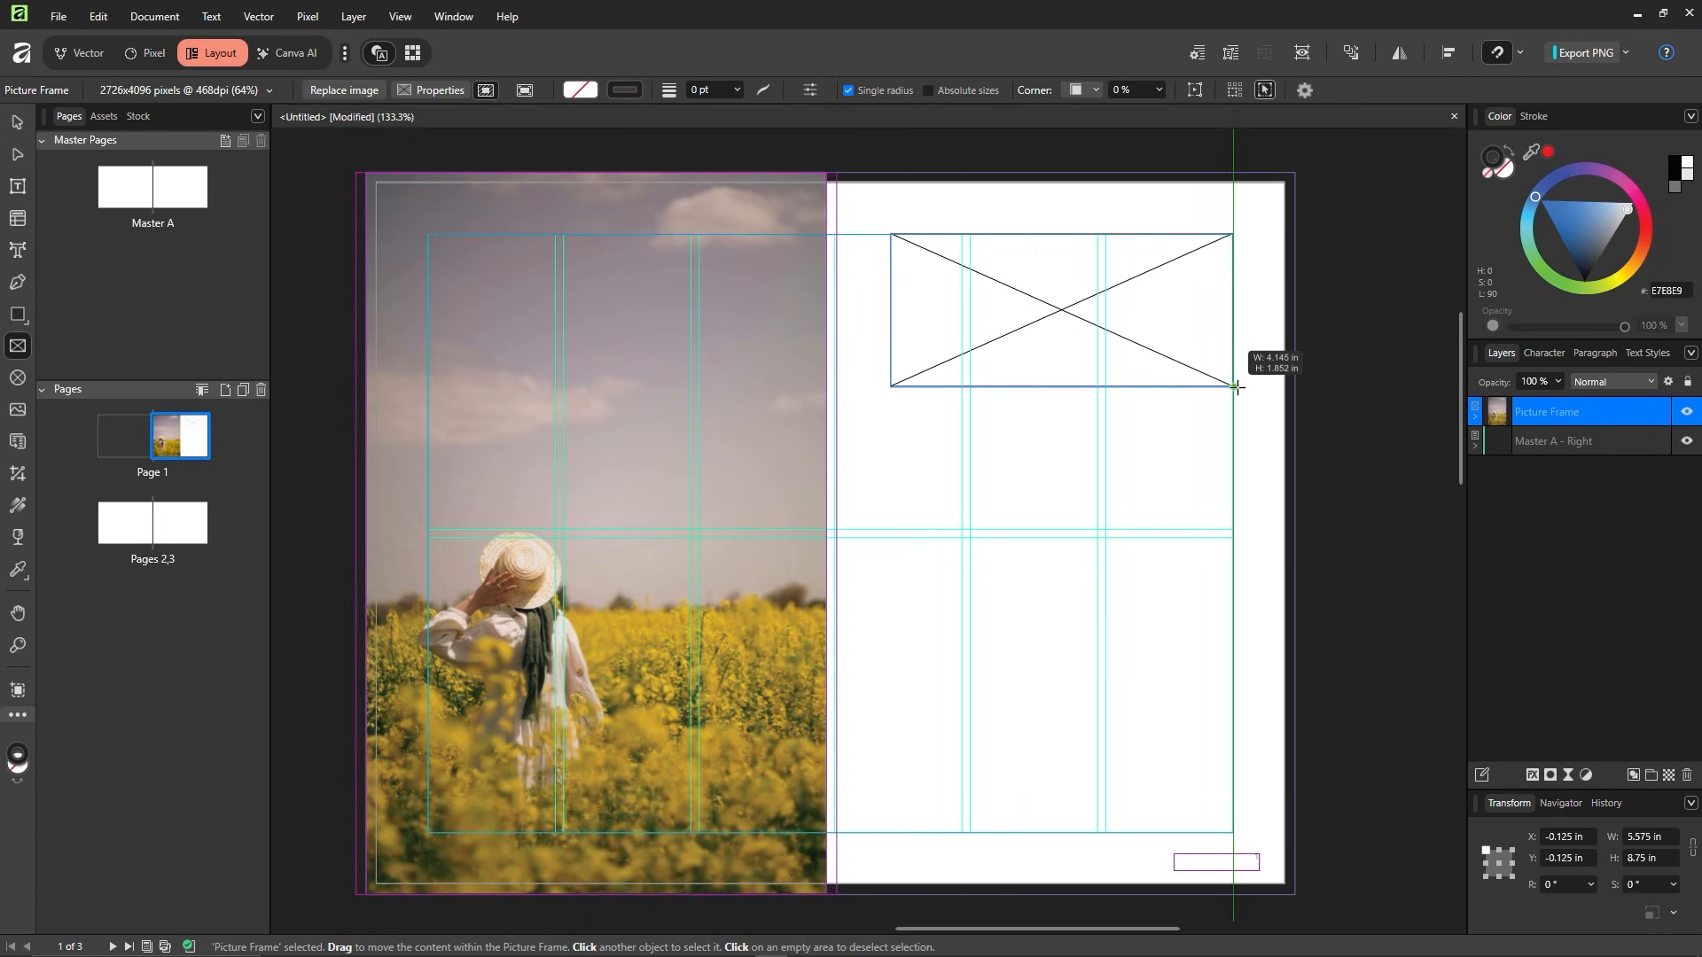
drag(1237, 387, 1236, 391)
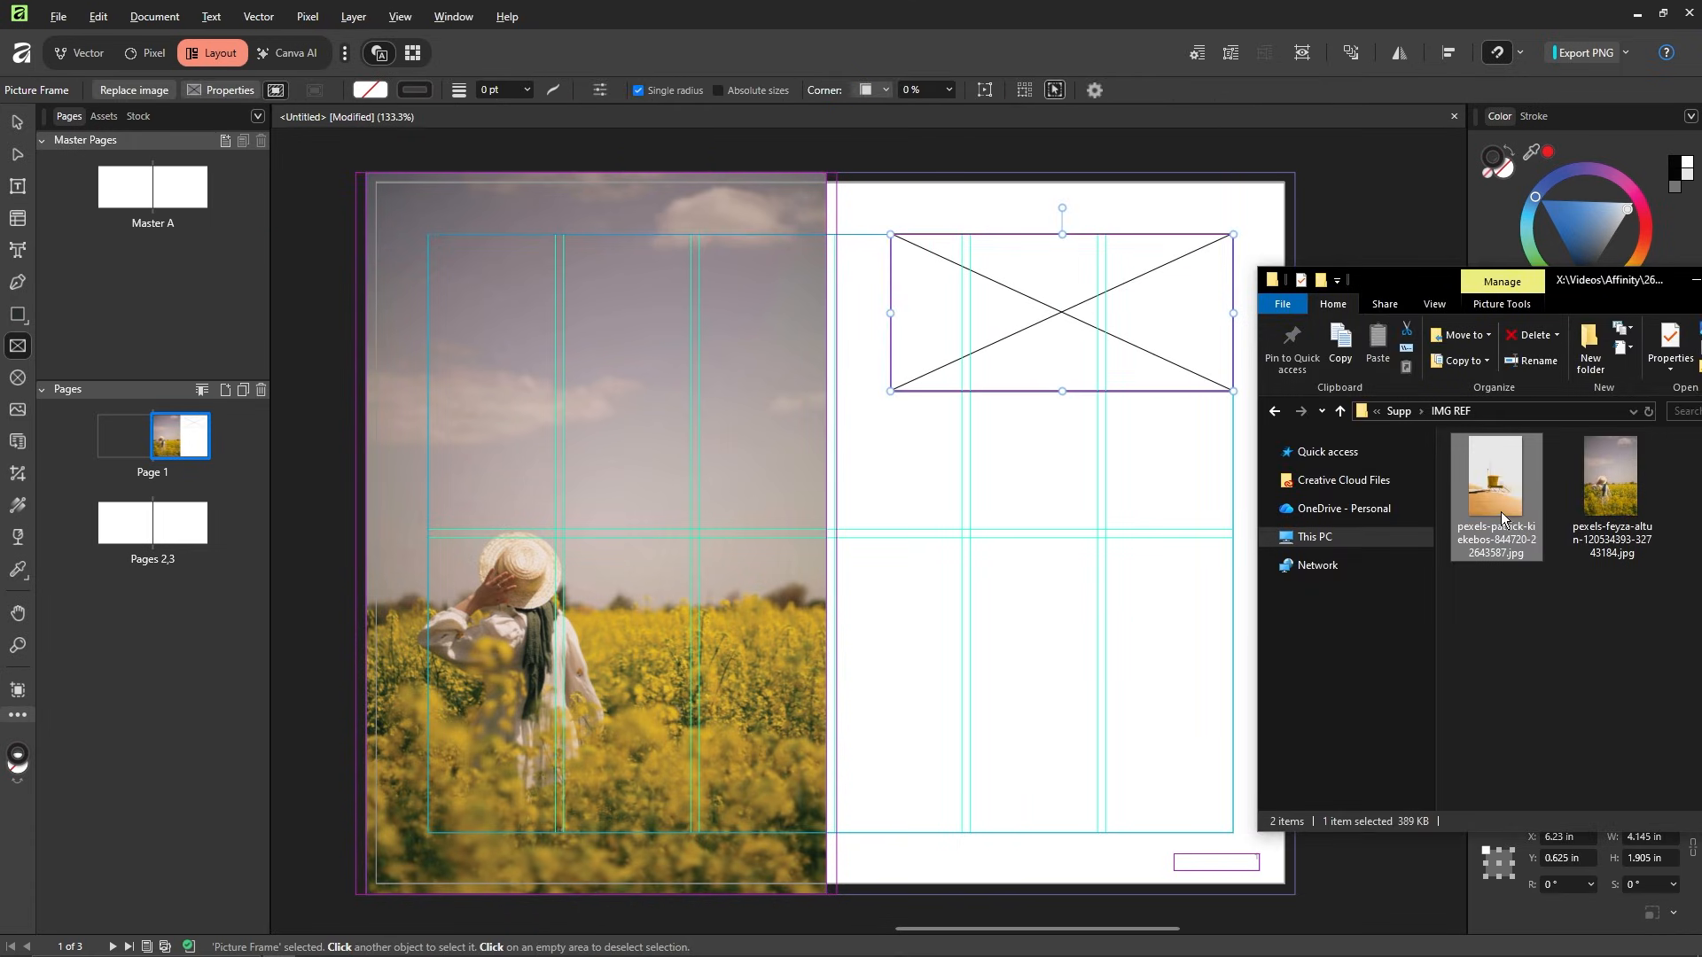
drag(1501, 498, 1064, 305)
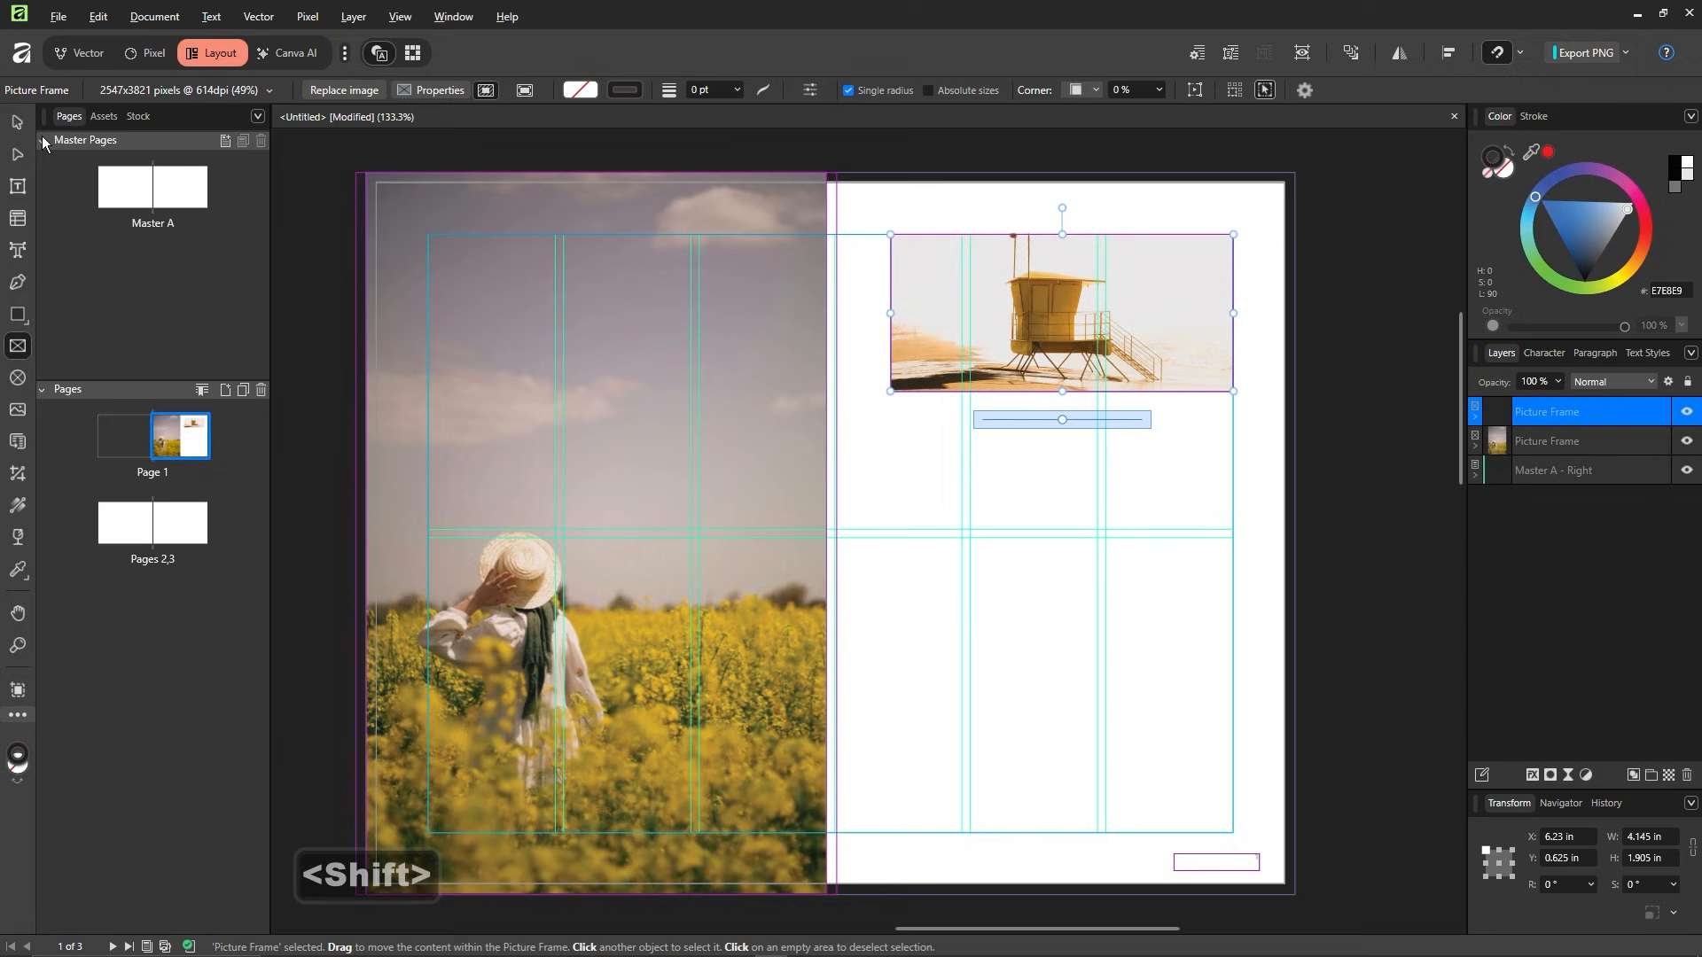
- Extend the lifeguard-tower frame to about 2.23 in high and give it Rounded corners with a 9% radius
click(18, 123)
drag(1062, 391, 1062, 418)
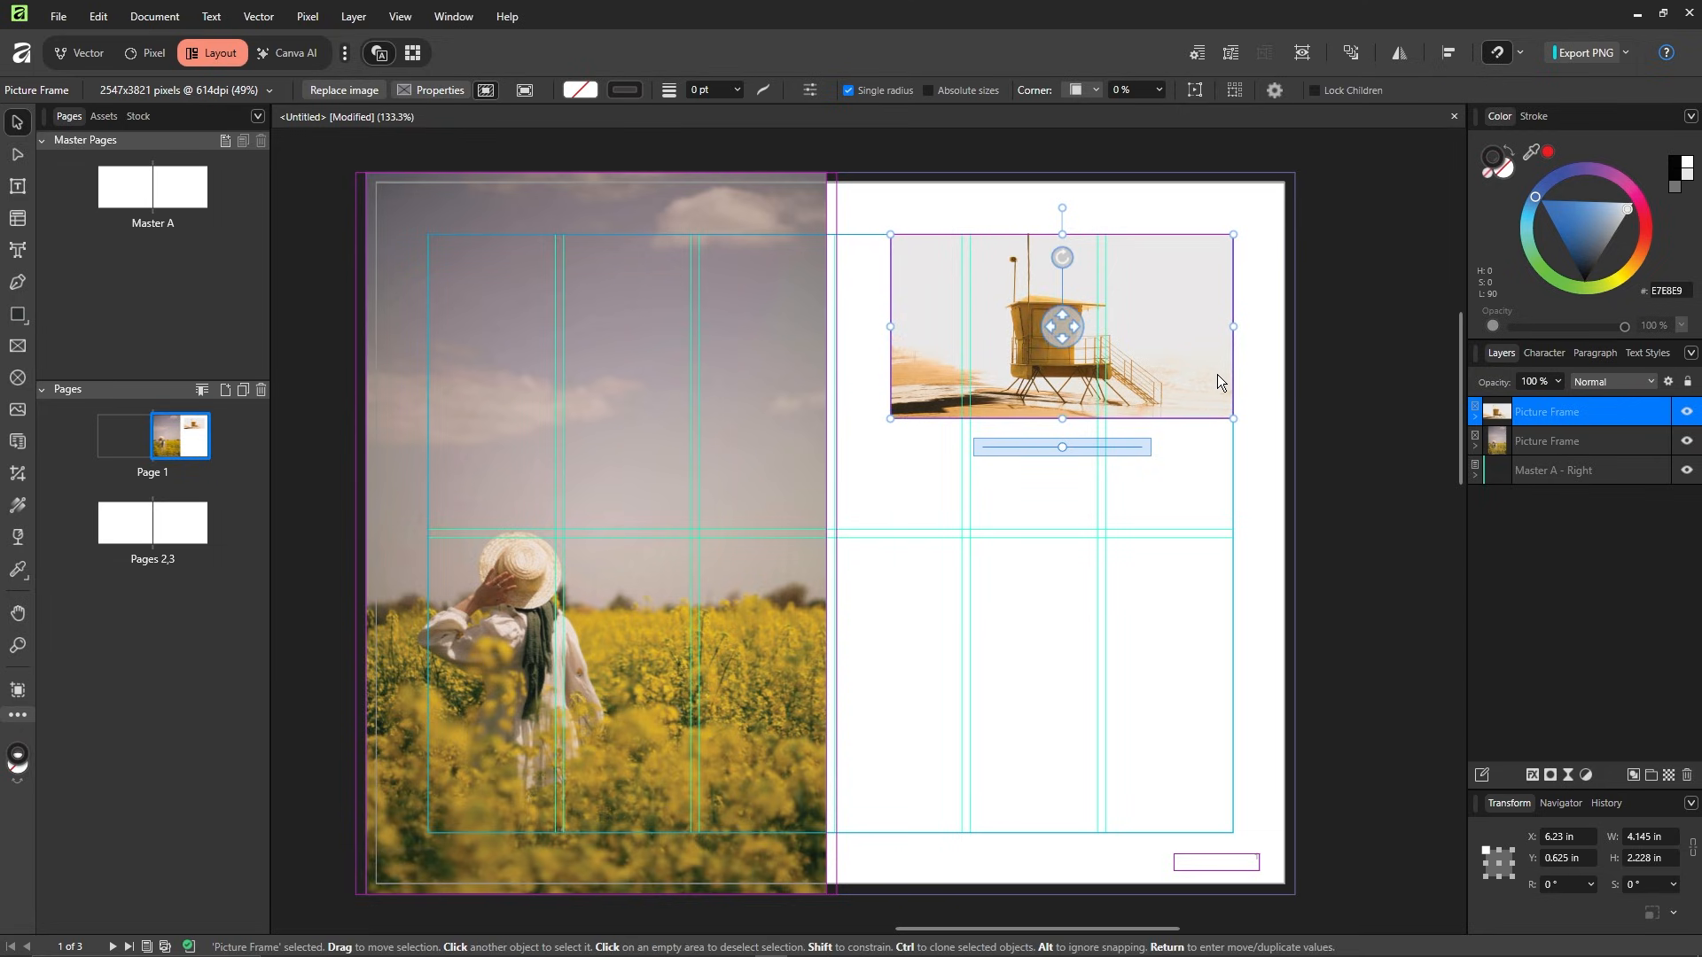
click(1095, 89)
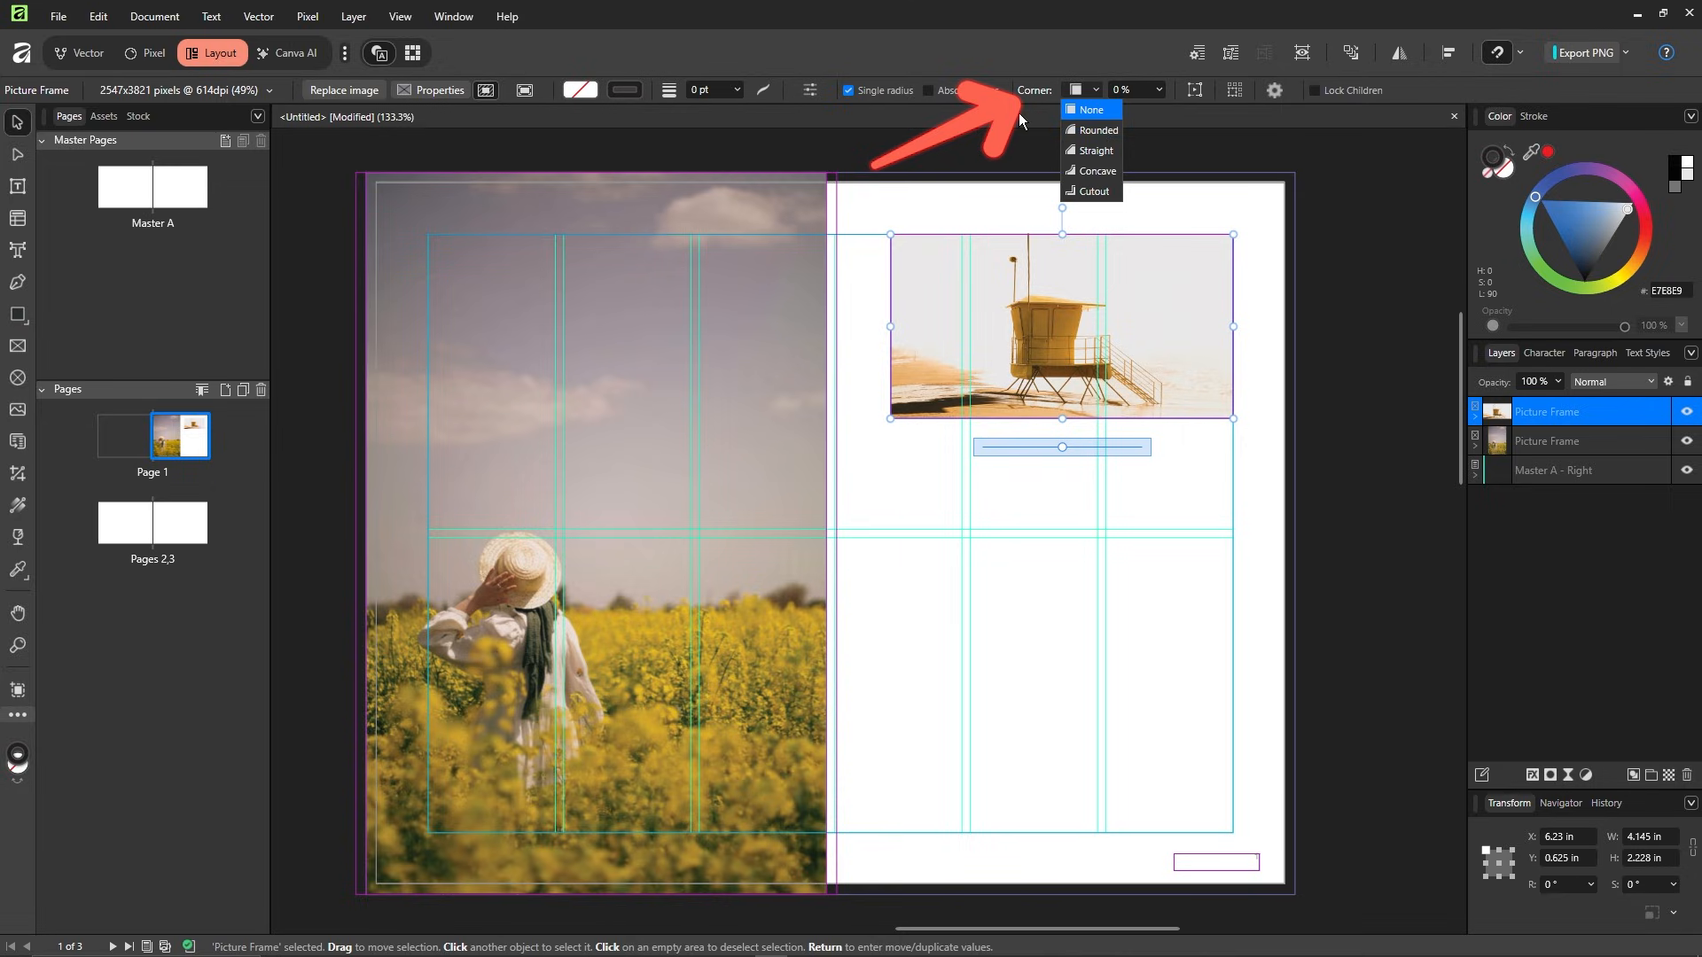
click(1104, 132)
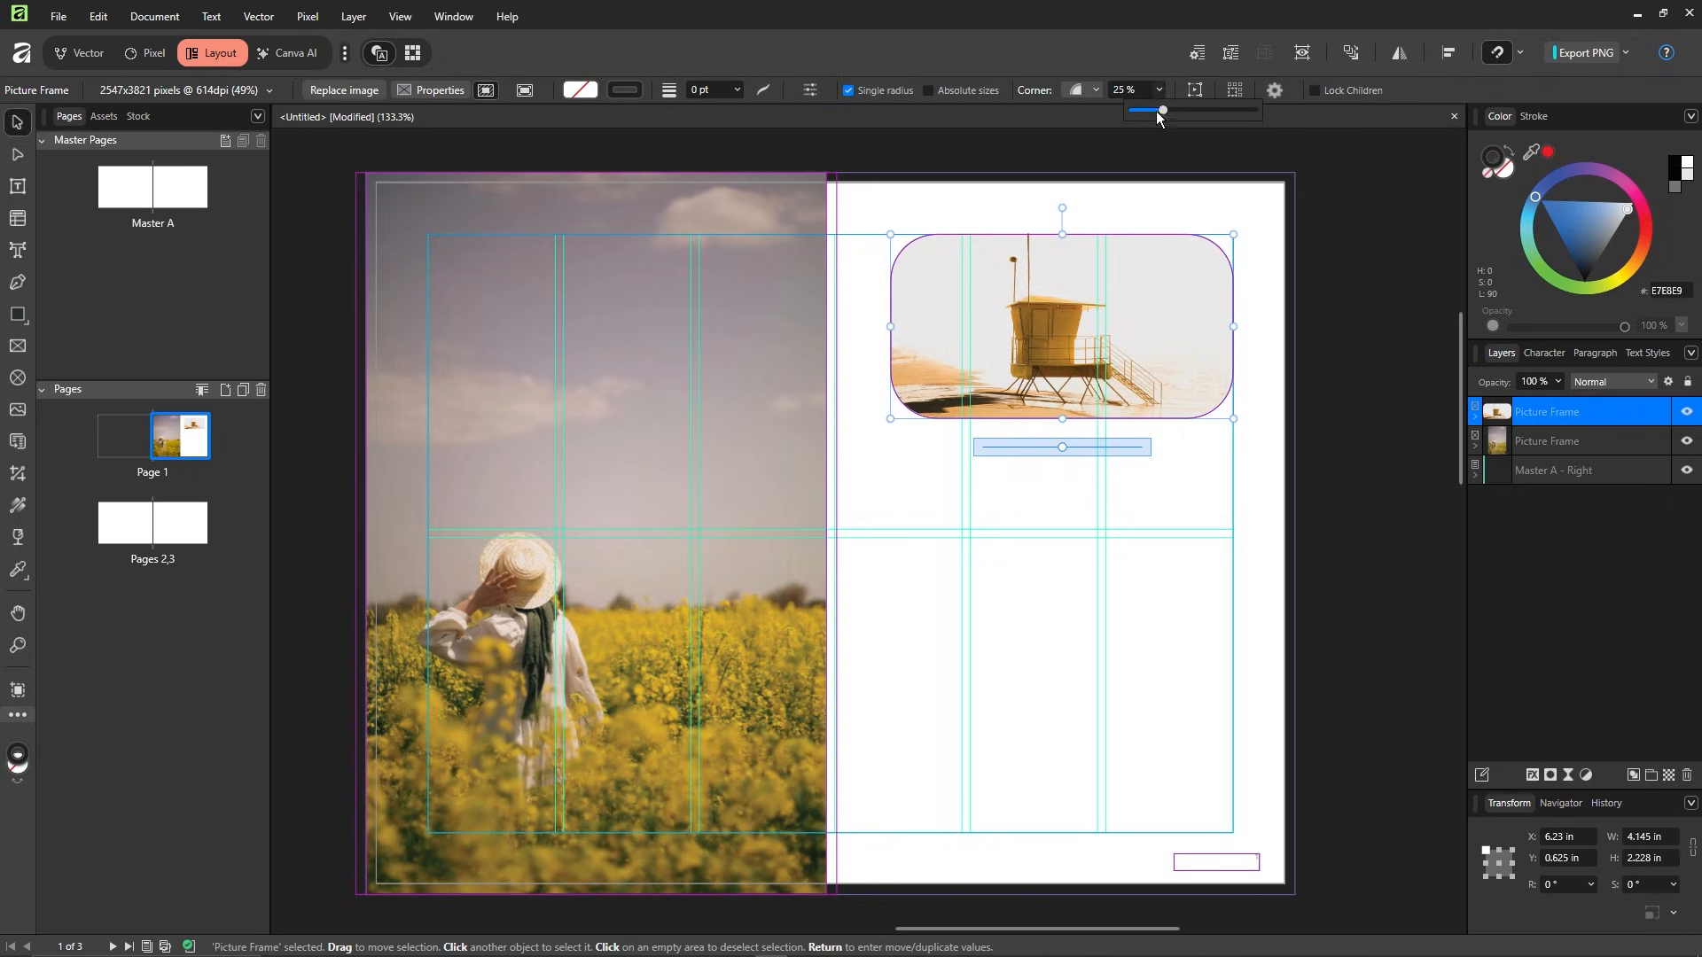
drag(1157, 112, 1144, 118)
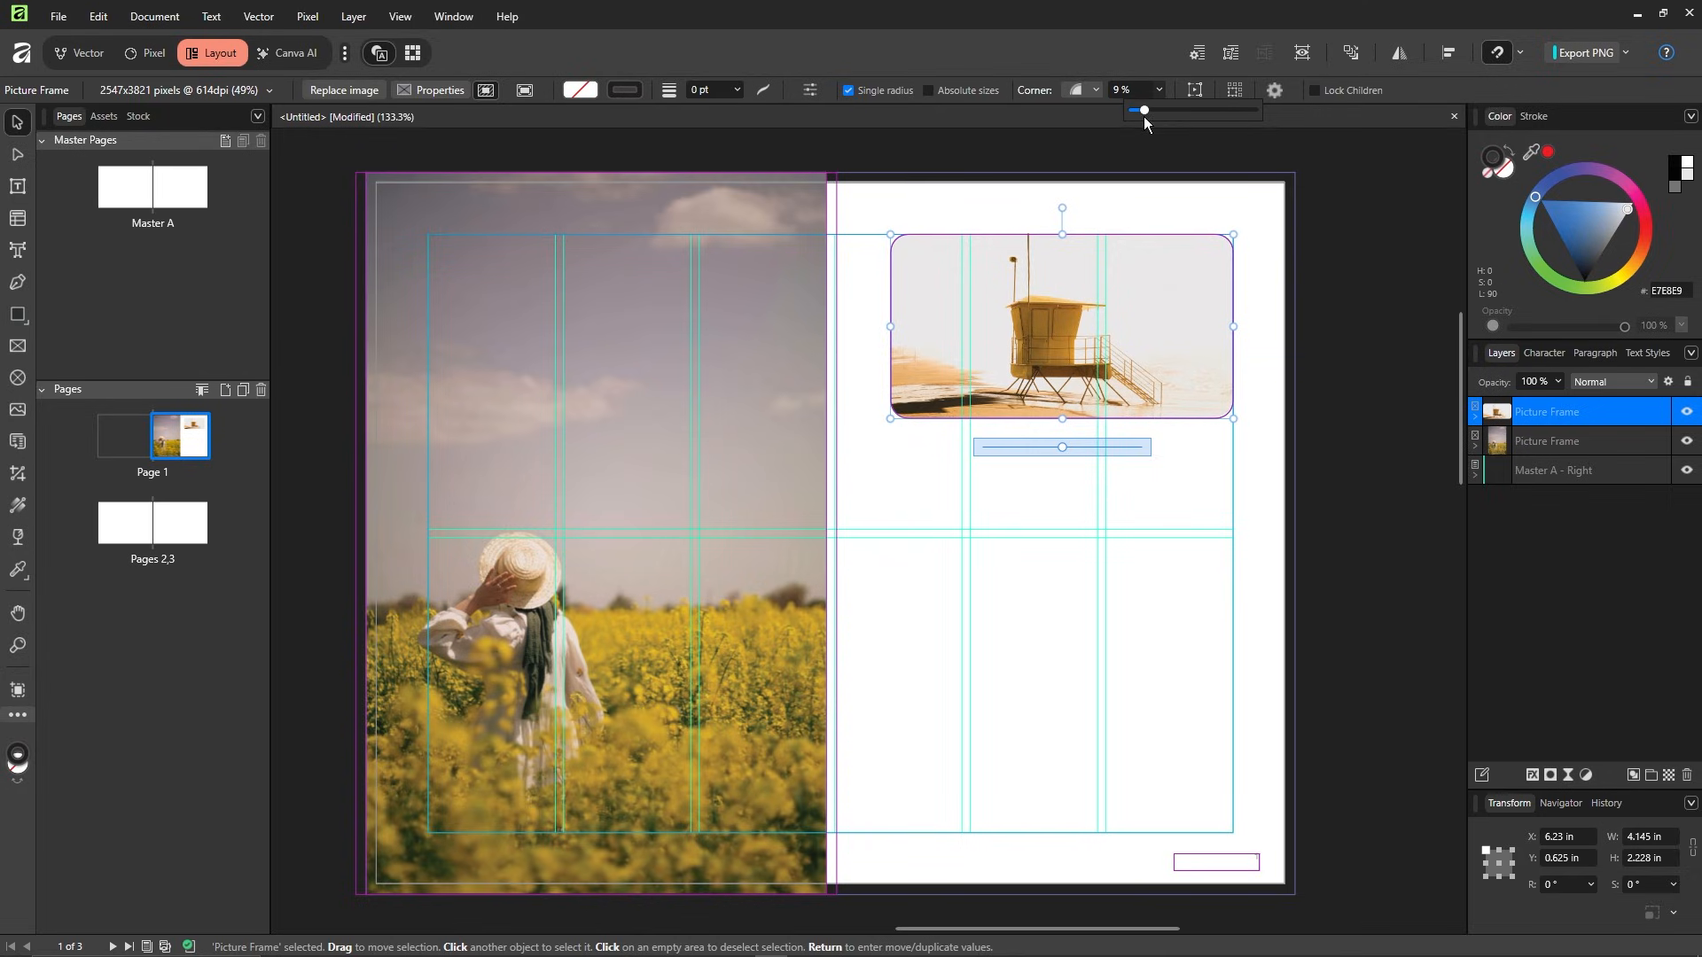
click(1204, 179)
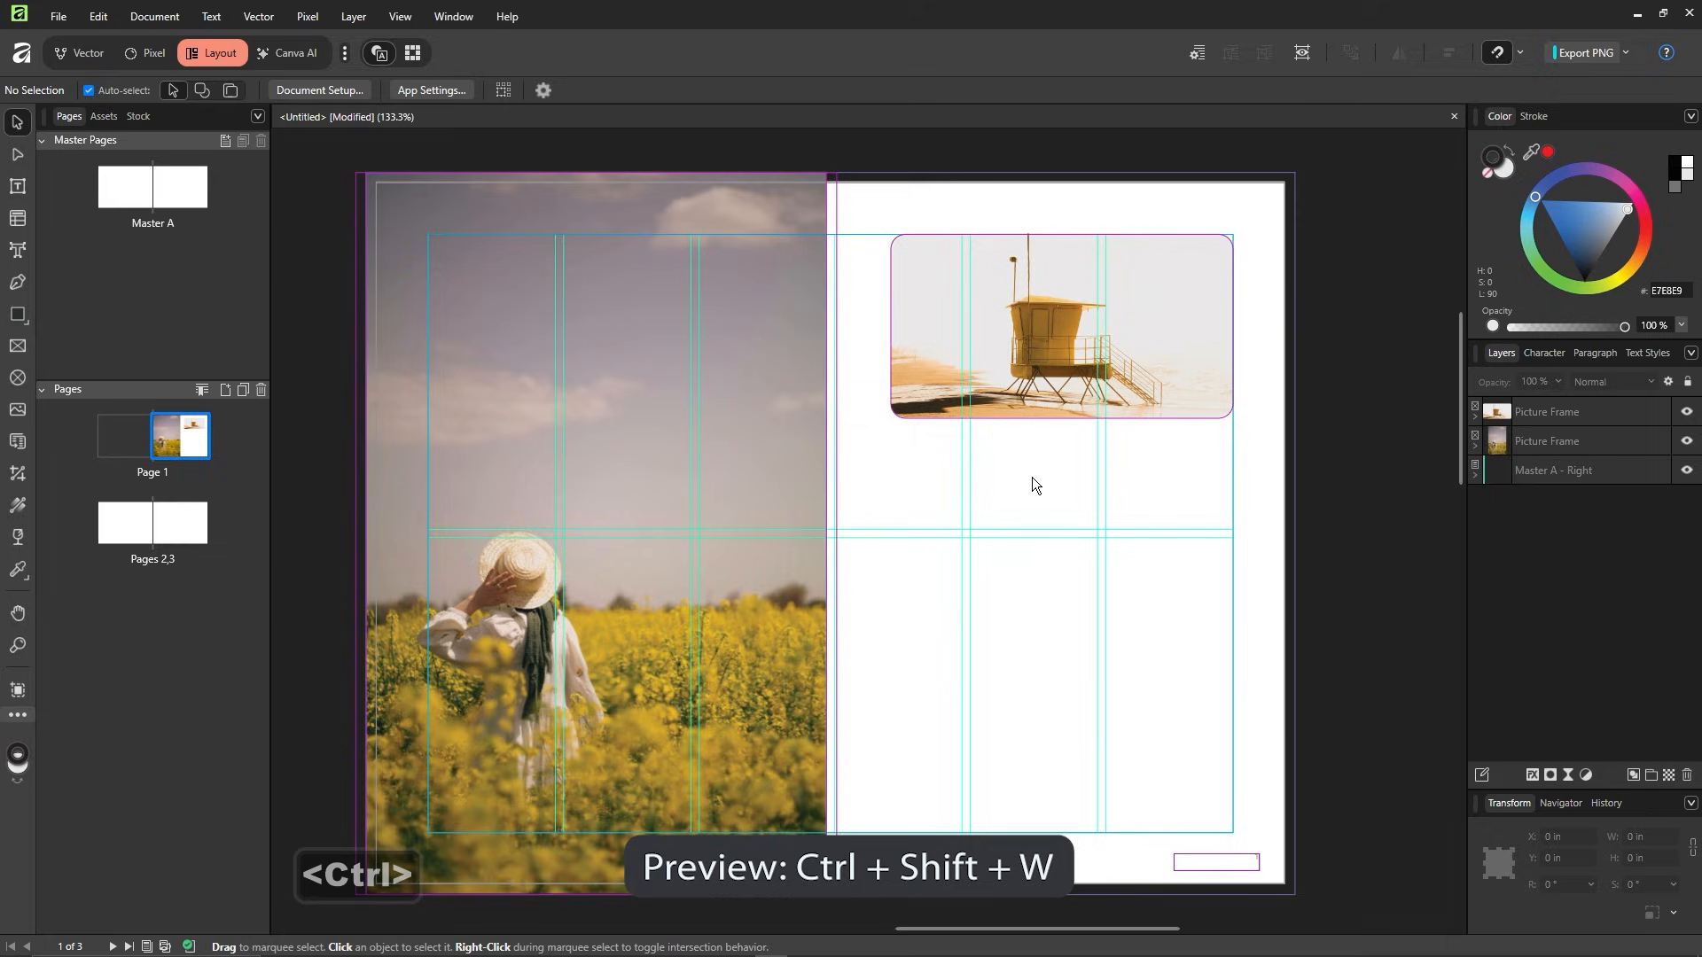
- Preview the spread without guides and bleed, then return to the normal editing view
key(ctrl+shift+w)
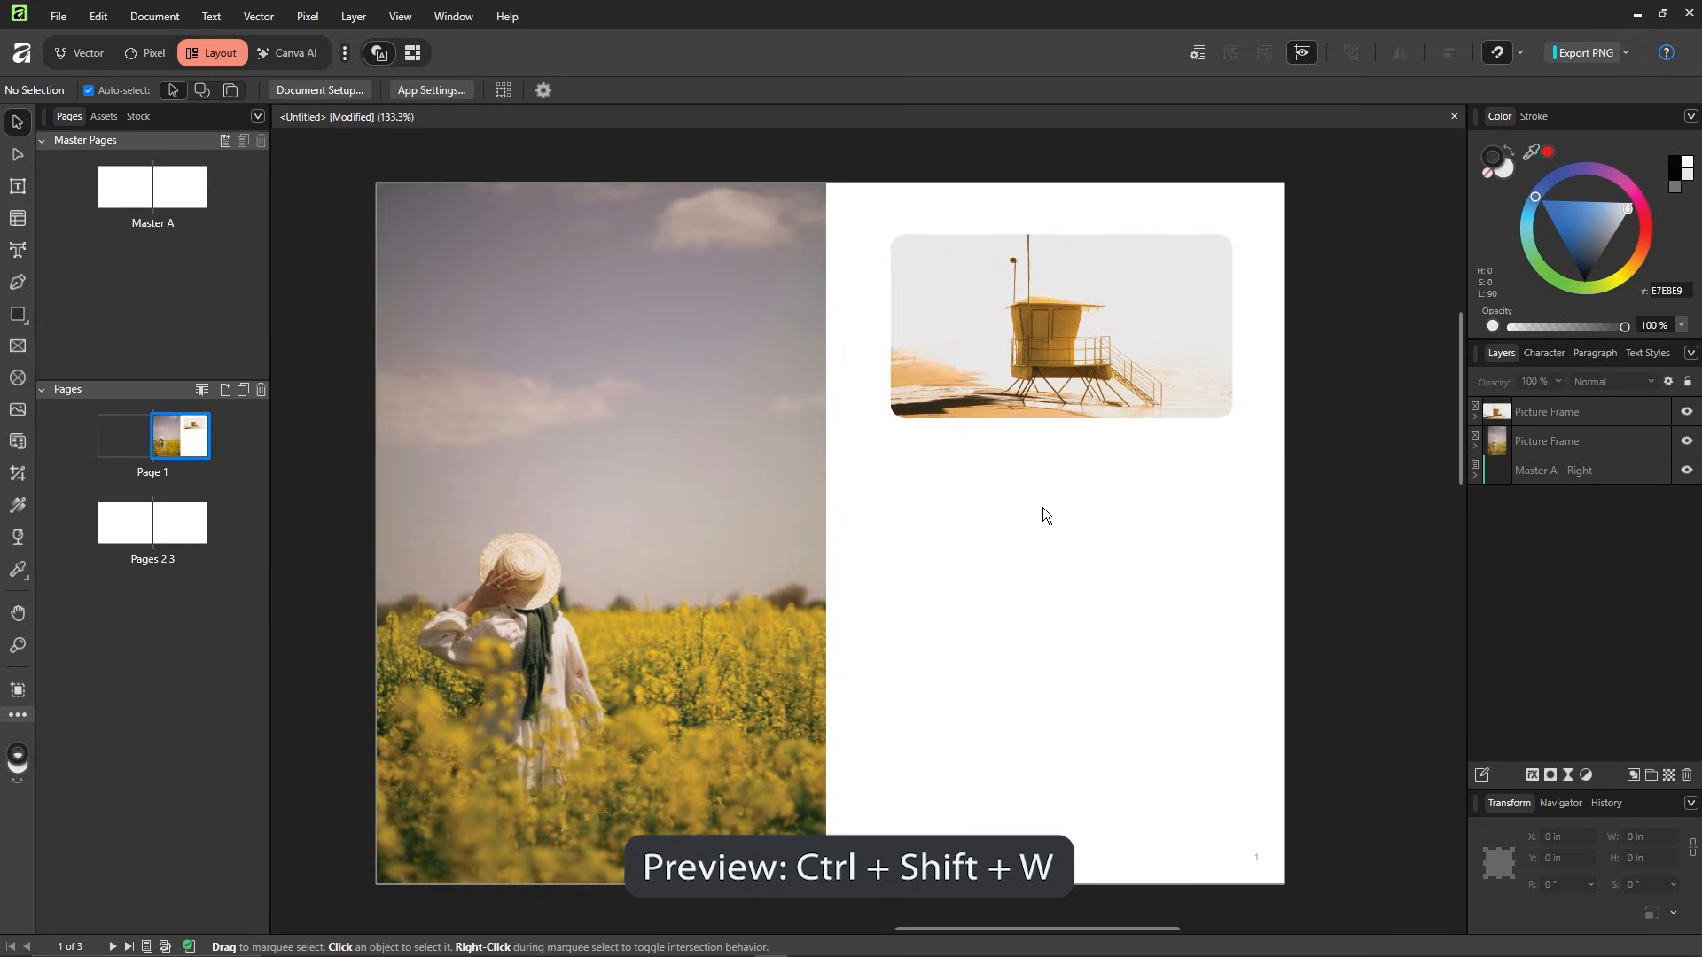
drag(1042, 507, 1103, 493)
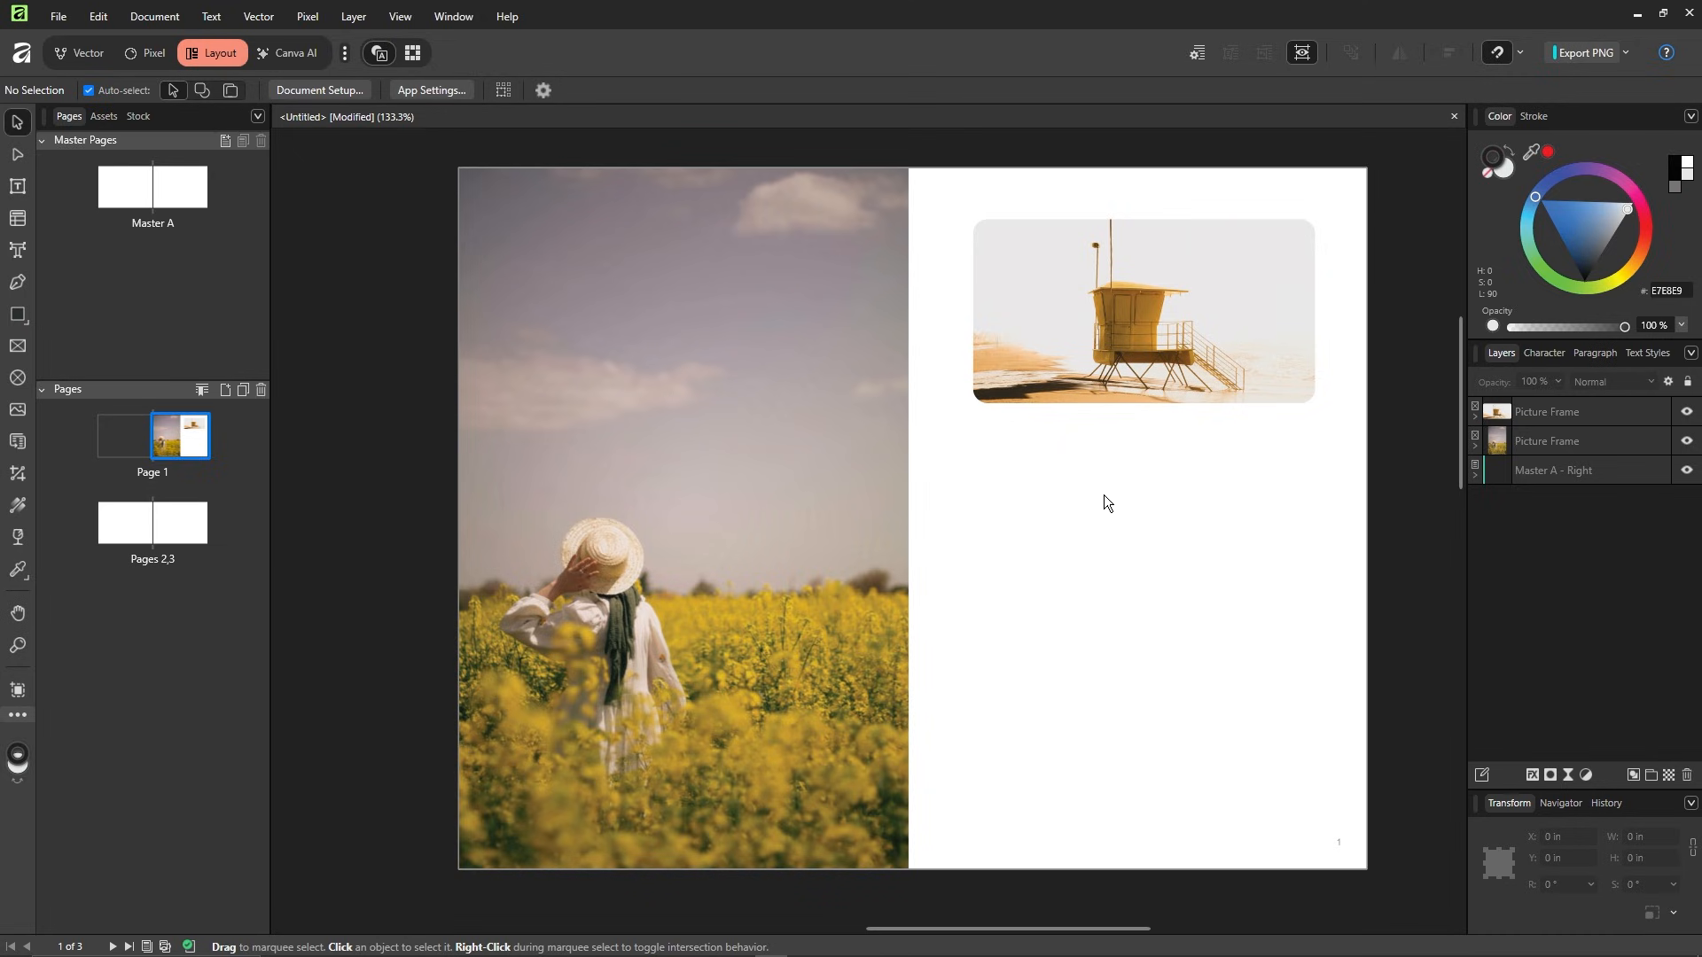
key(ctrl+shift+w)
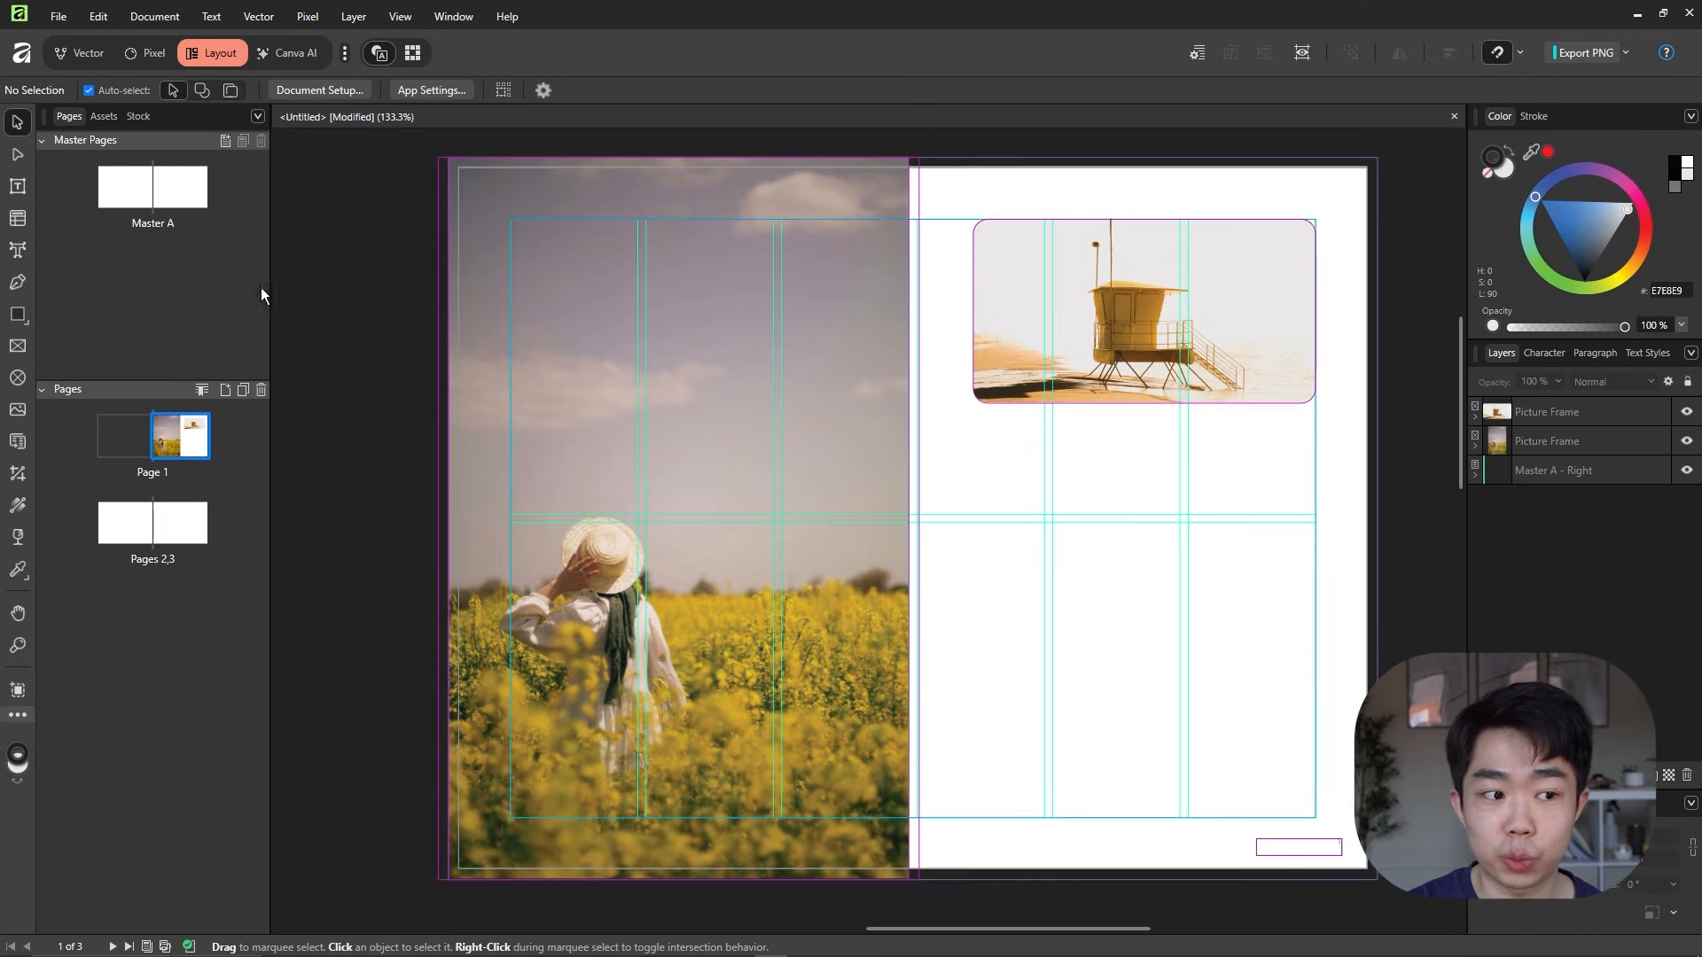
- Draw a text frame about 4.23 by 2.23 in over the flower-field photo's sky and paste the heading "Feeling Like A Million Bucks"
click(26, 189)
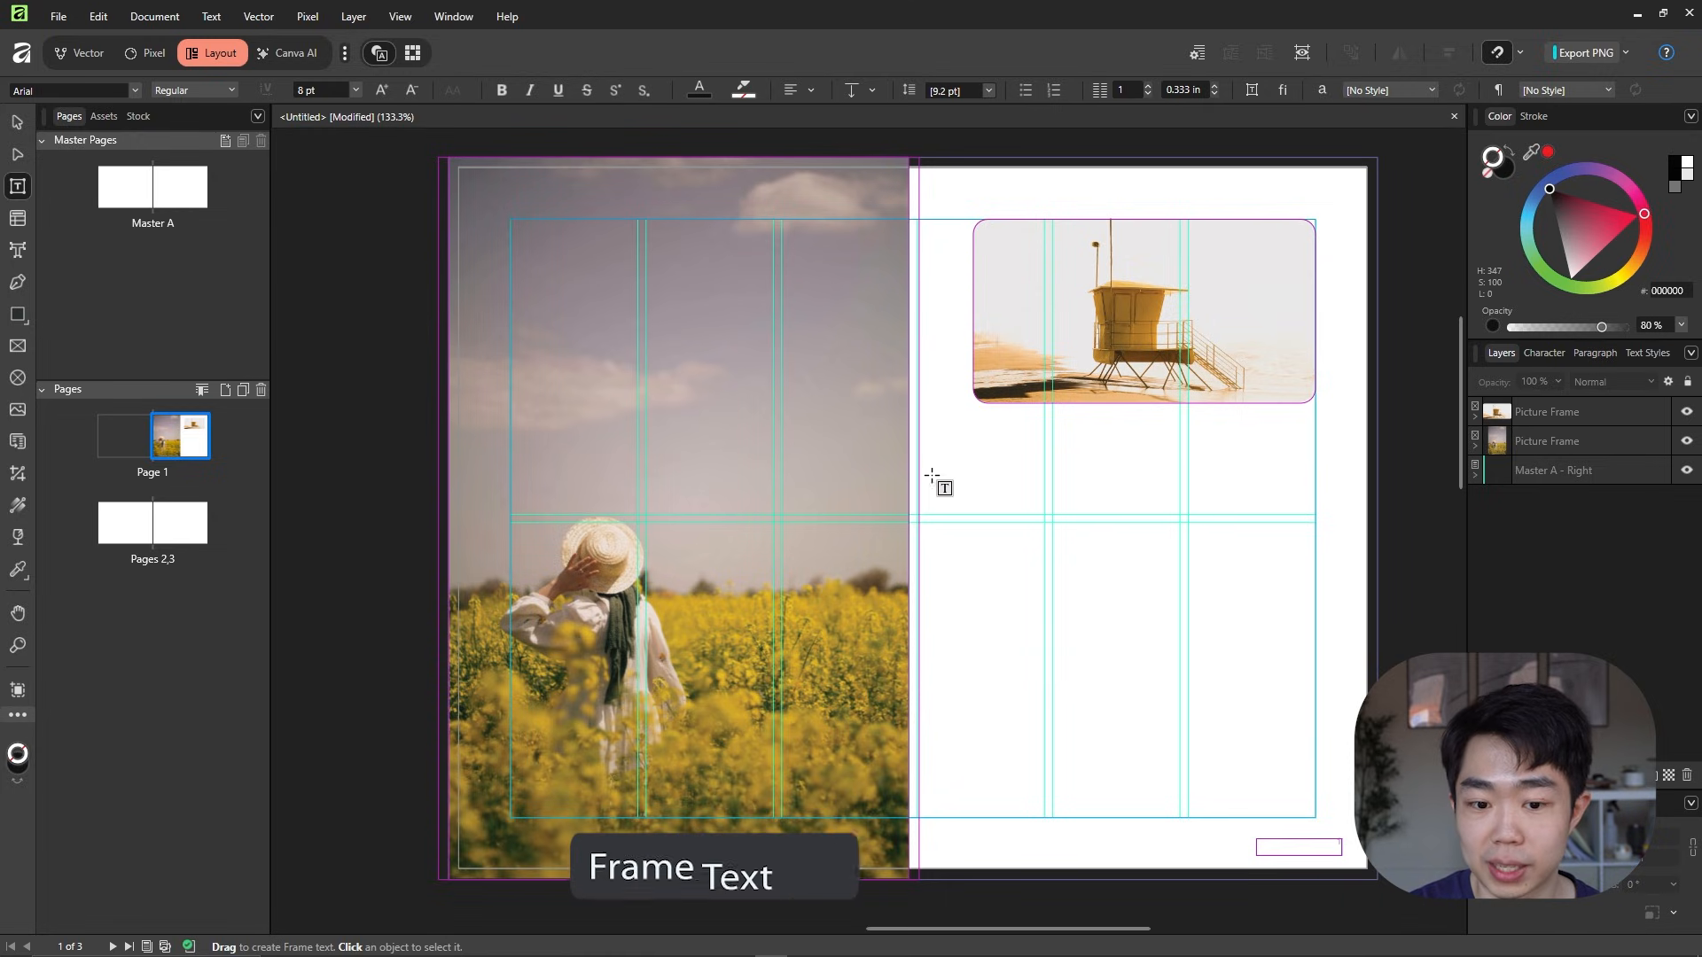
drag(517, 220, 866, 403)
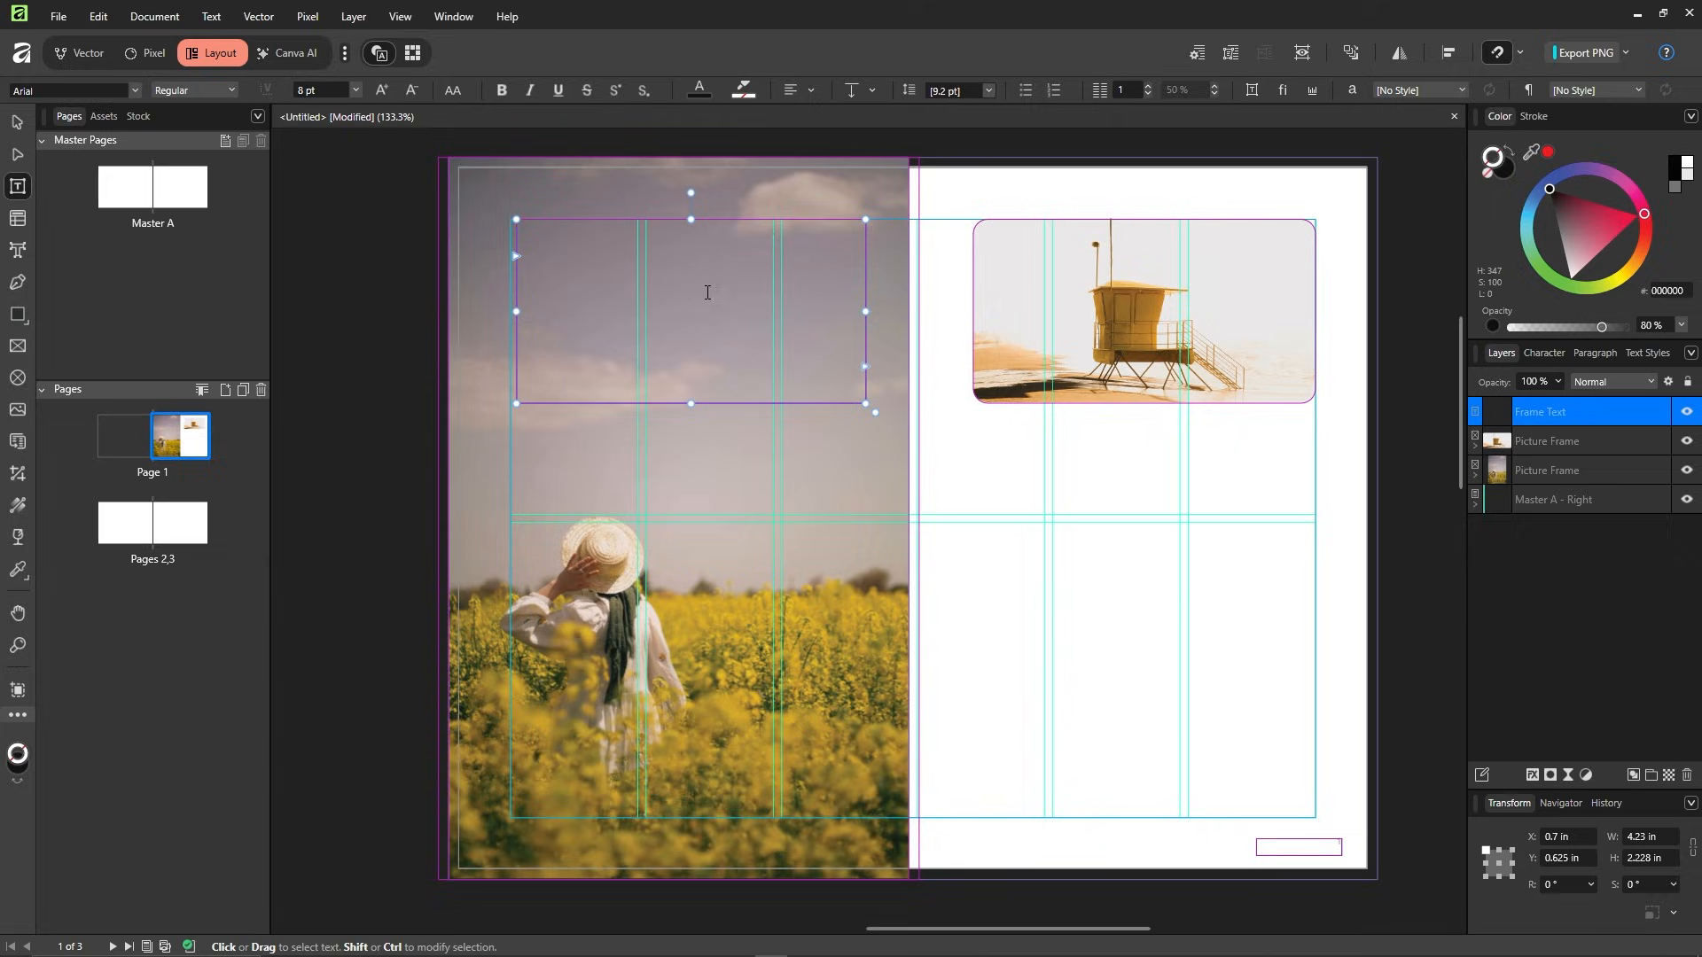
key(ctrl+v)
scroll(546, 236, up, 3)
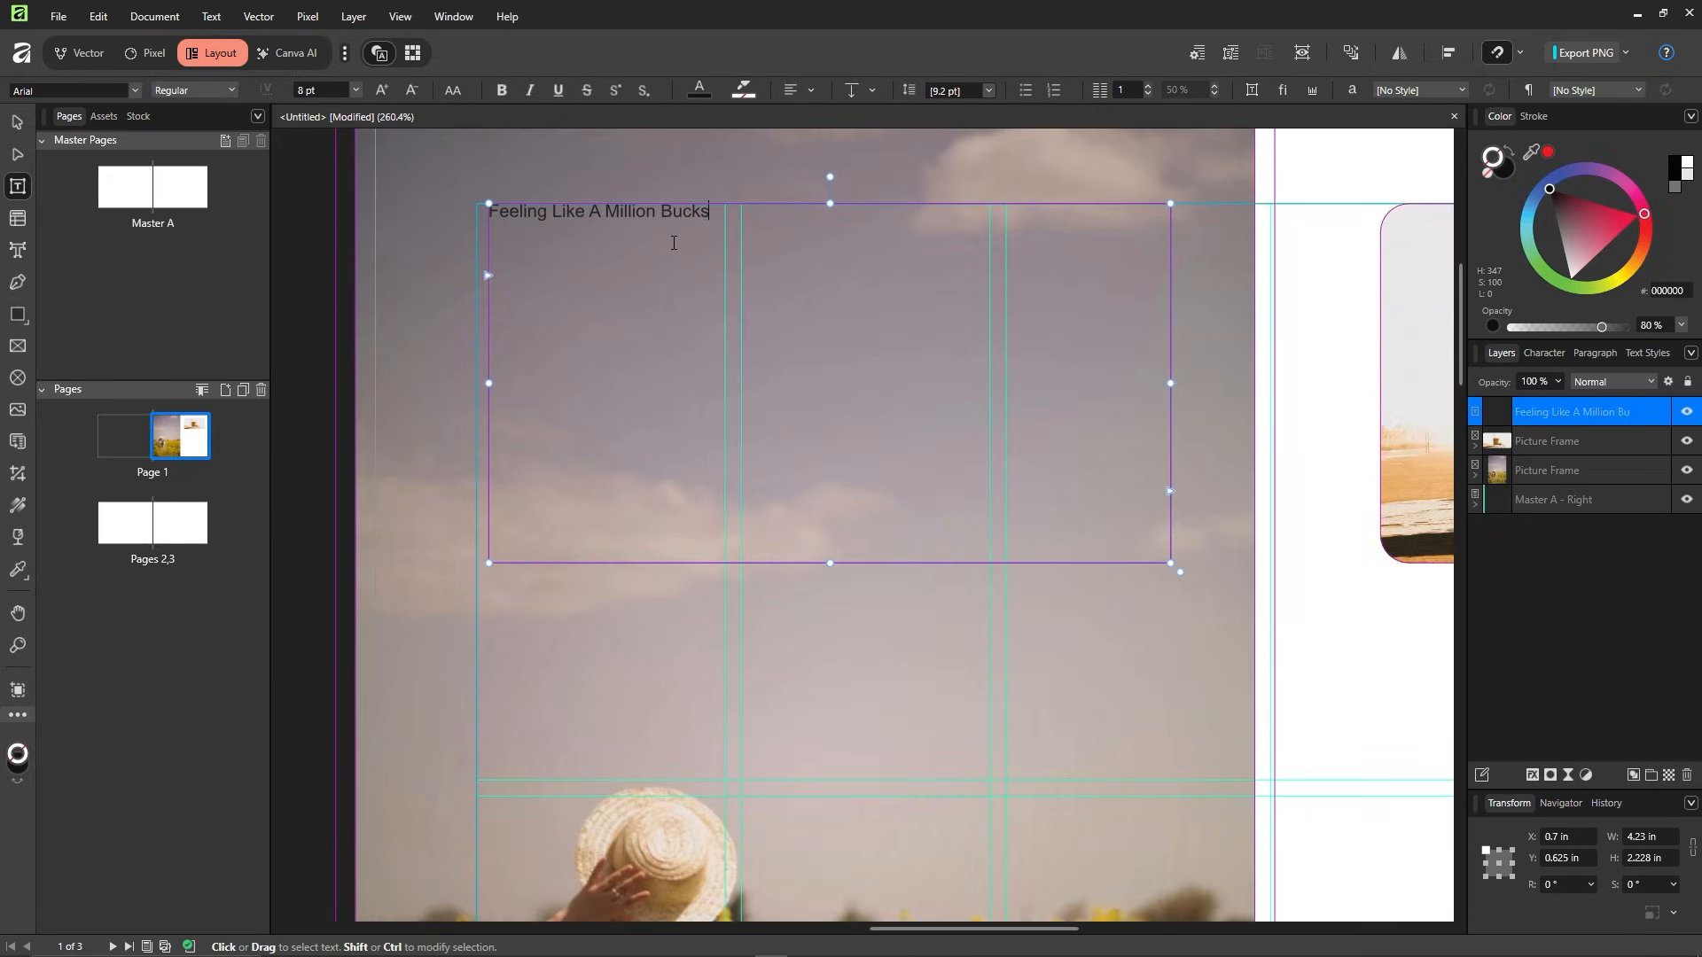
- Format the whole heading in Futura PT Heavy at 36 pt
key(ctrl+a)
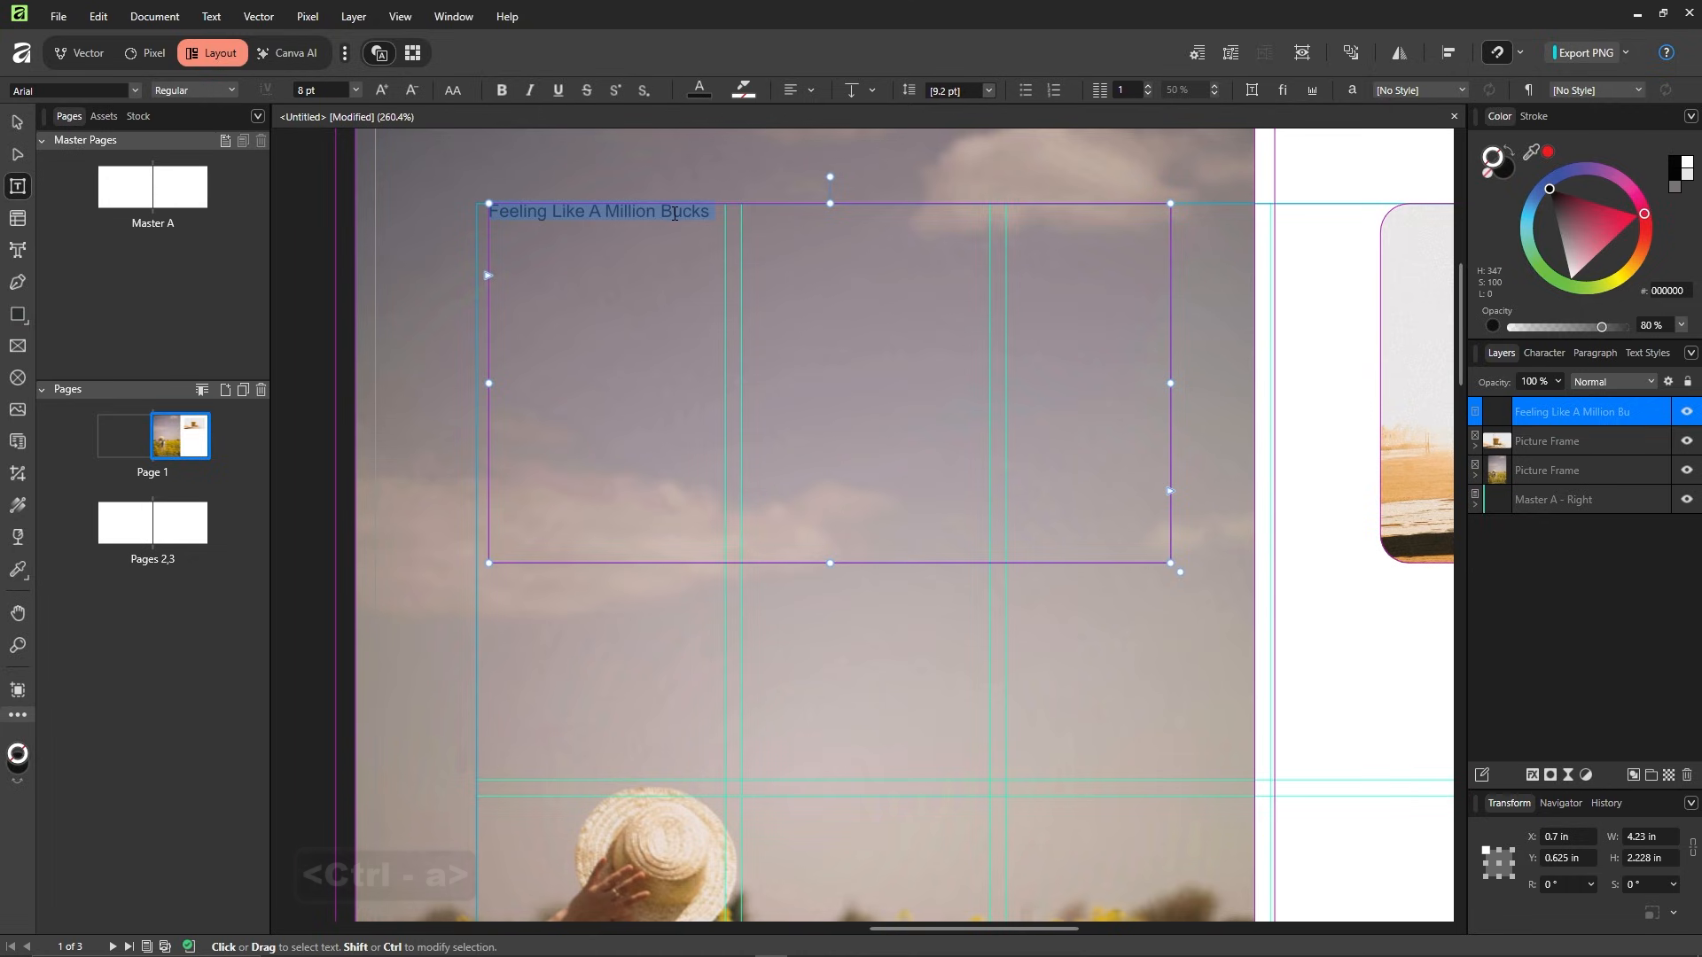
click(137, 90)
text(futur)
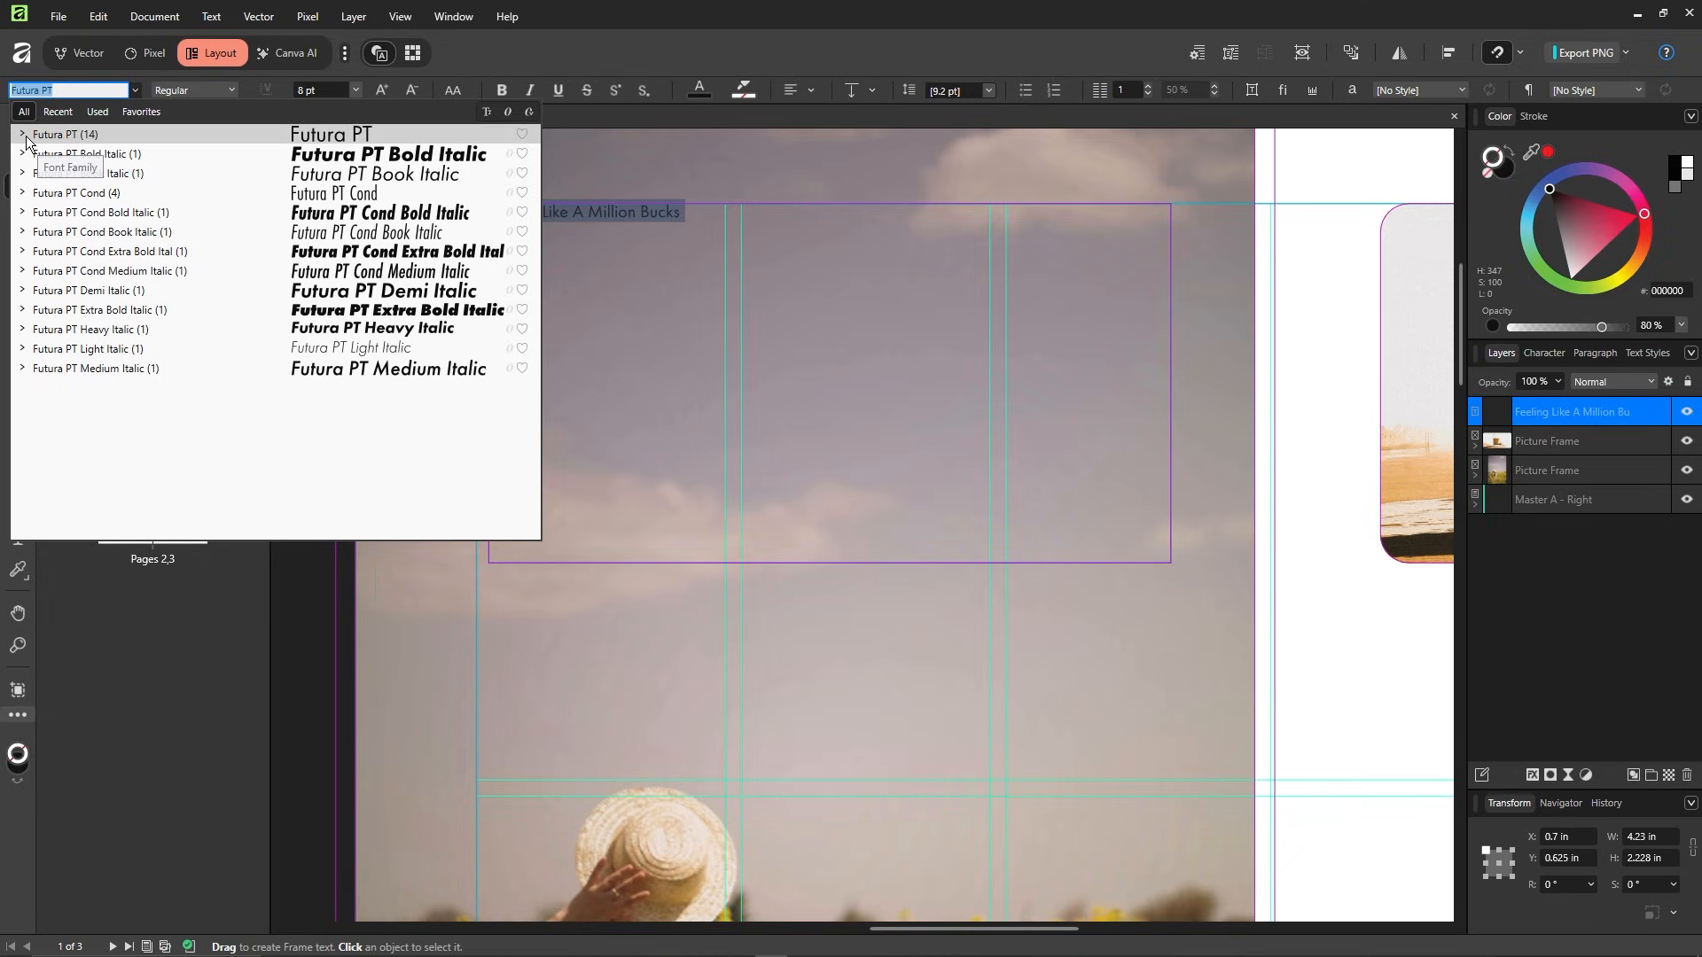
click(23, 135)
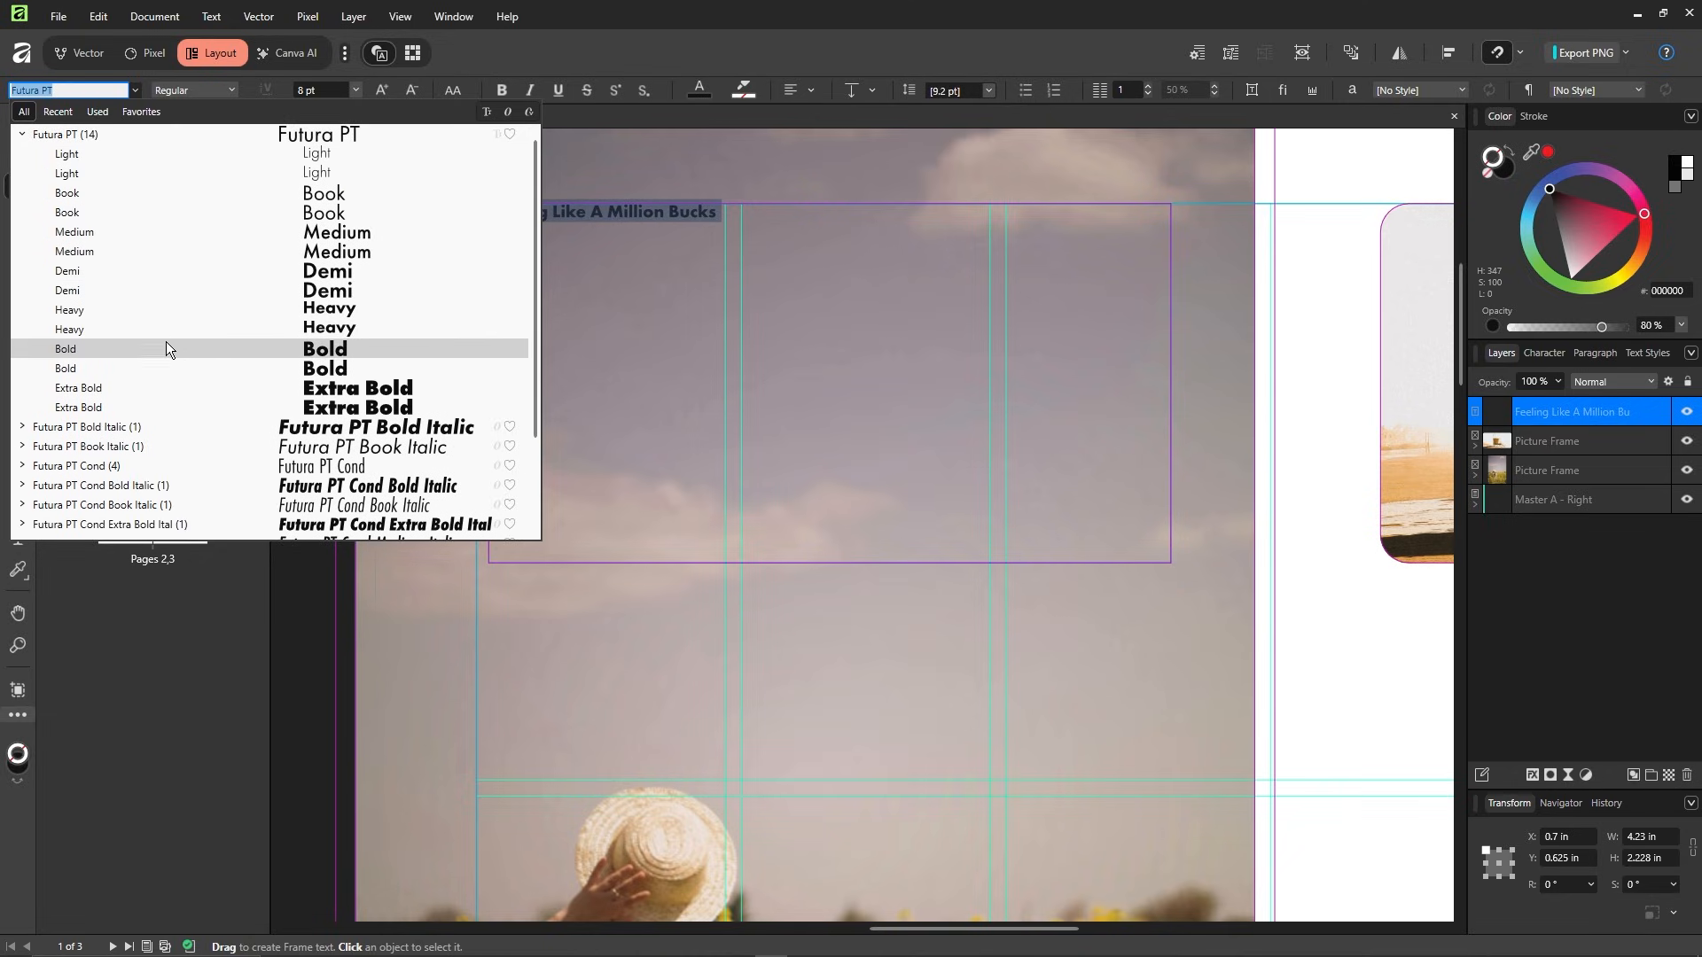
click(171, 312)
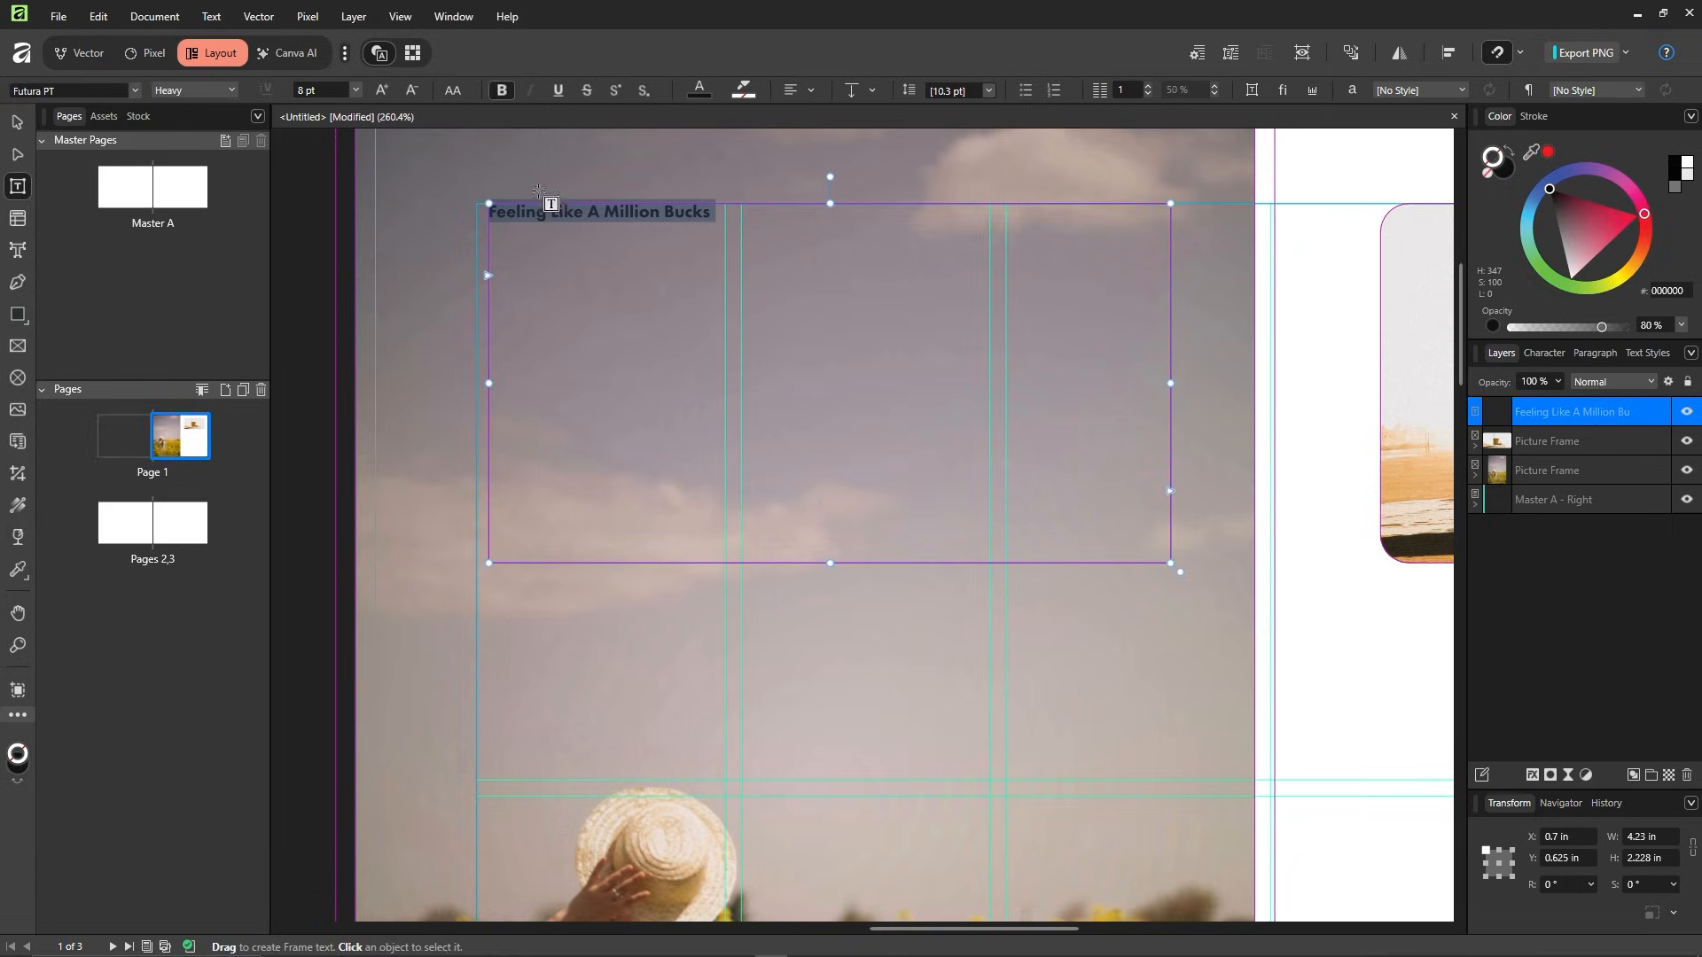
click(354, 90)
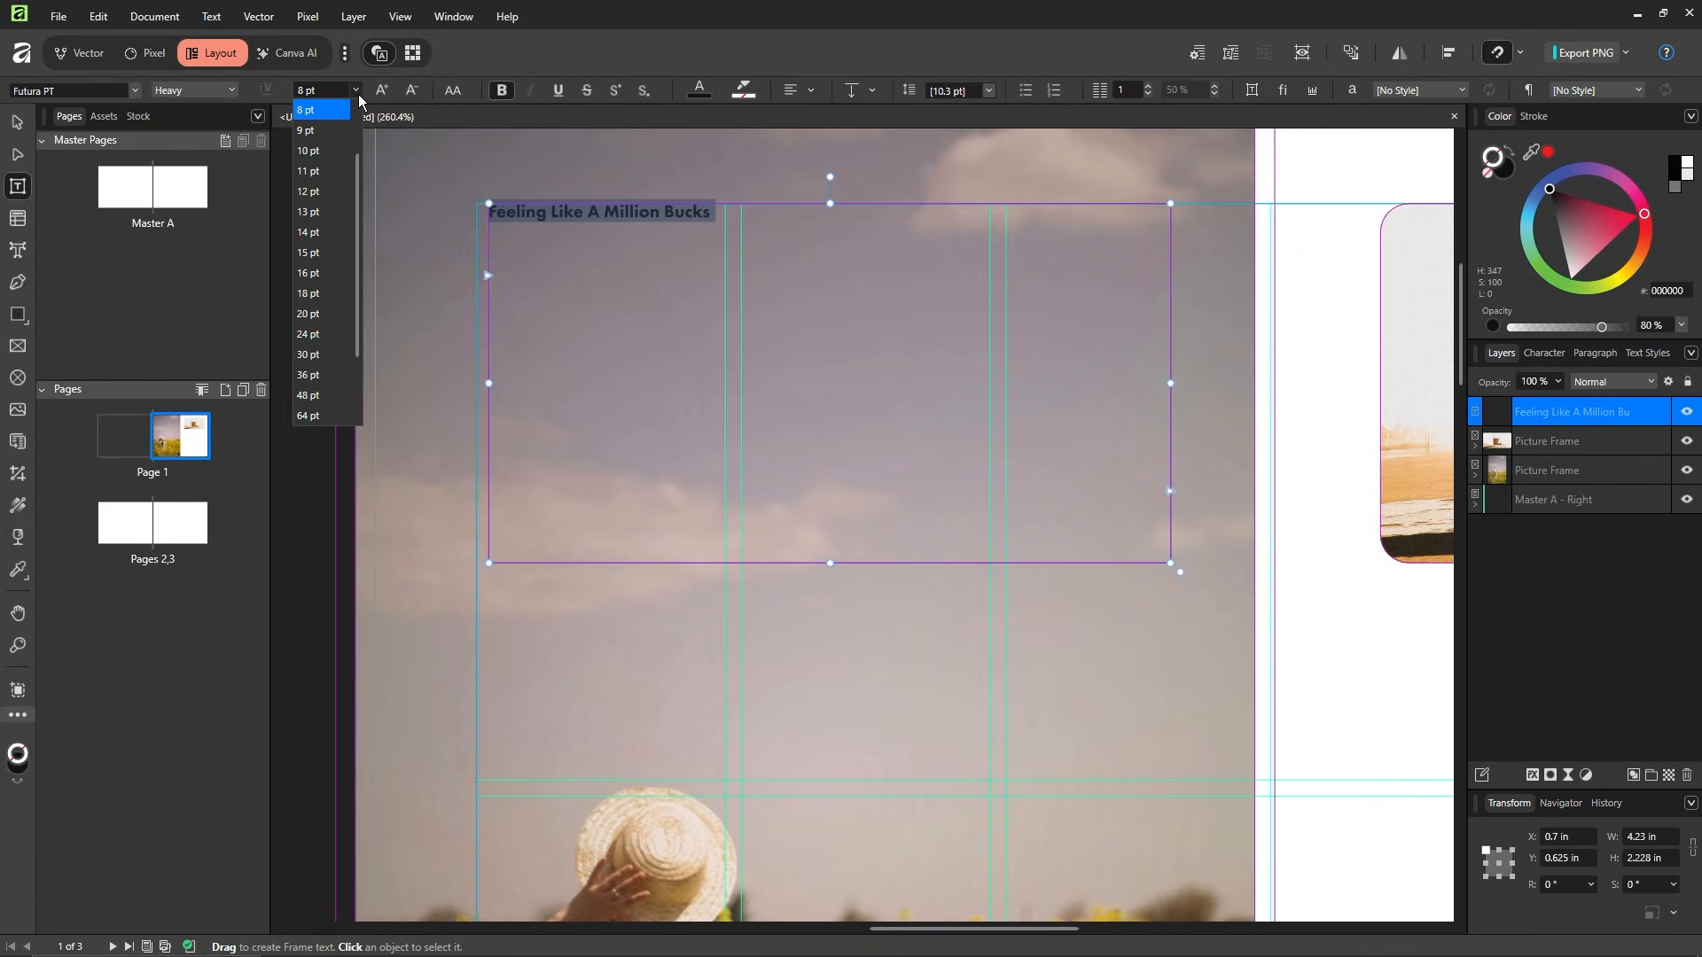
click(315, 375)
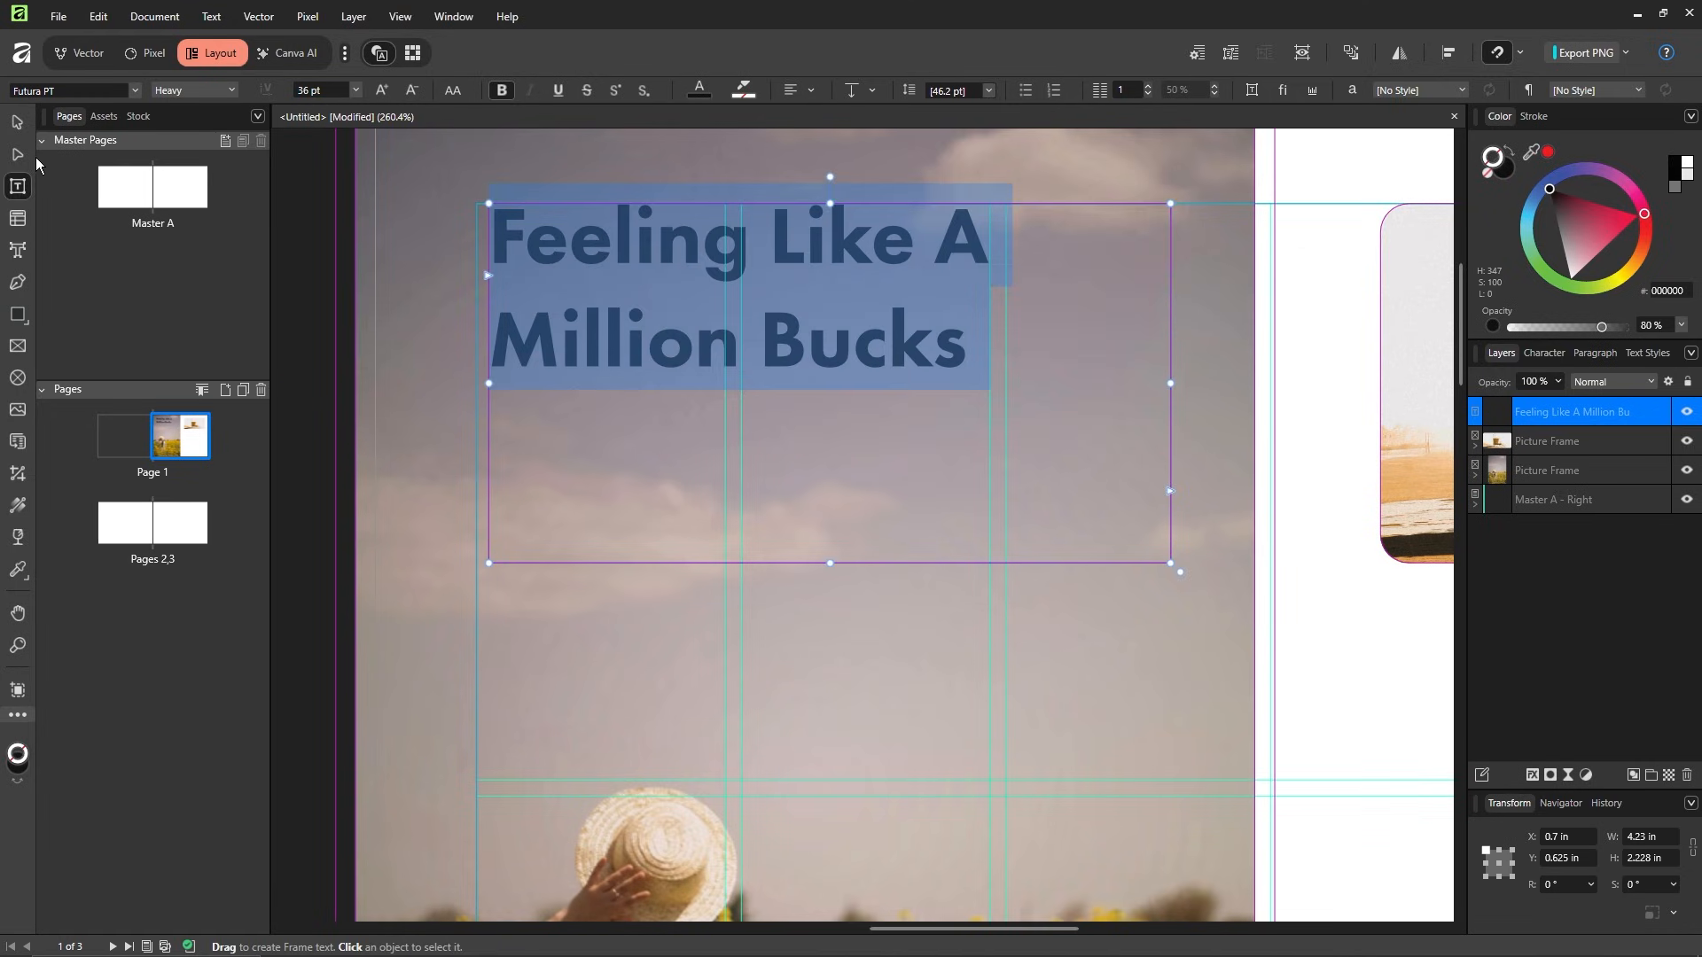
- Try a pinkish-red F9184A outline colour on the heading text
click(16, 125)
scroll(471, 194, down, 2)
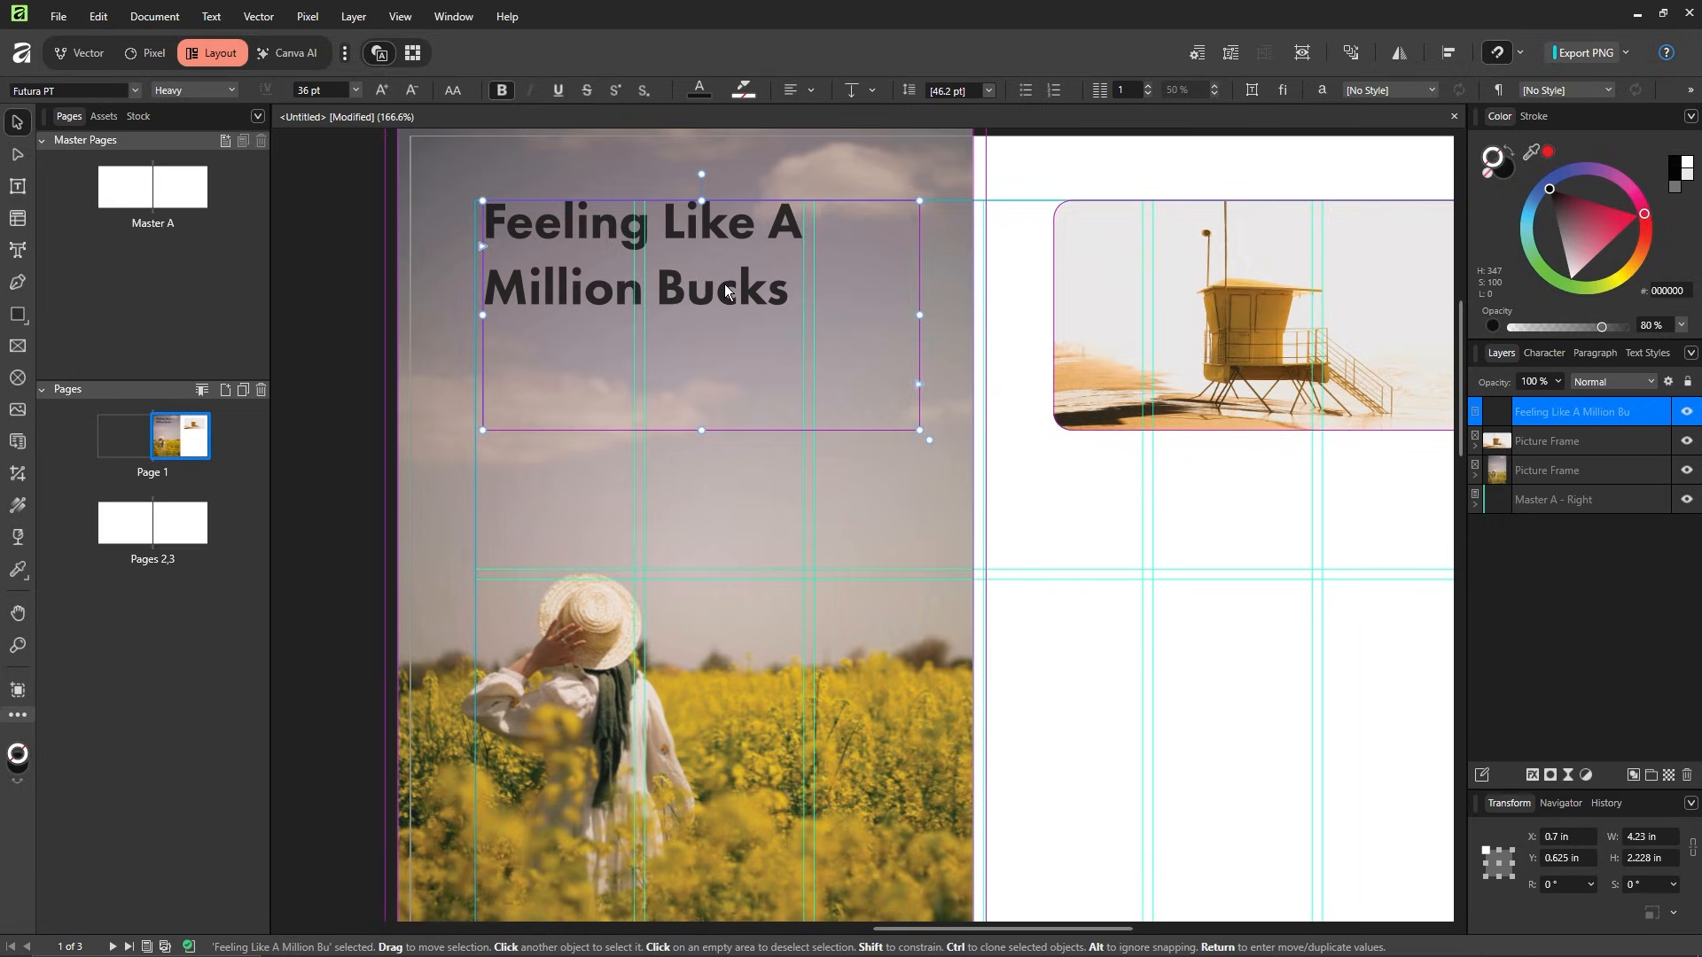
ctrl+scroll(692, 269, up, 1)
ctrl+scroll(706, 342, up, 1)
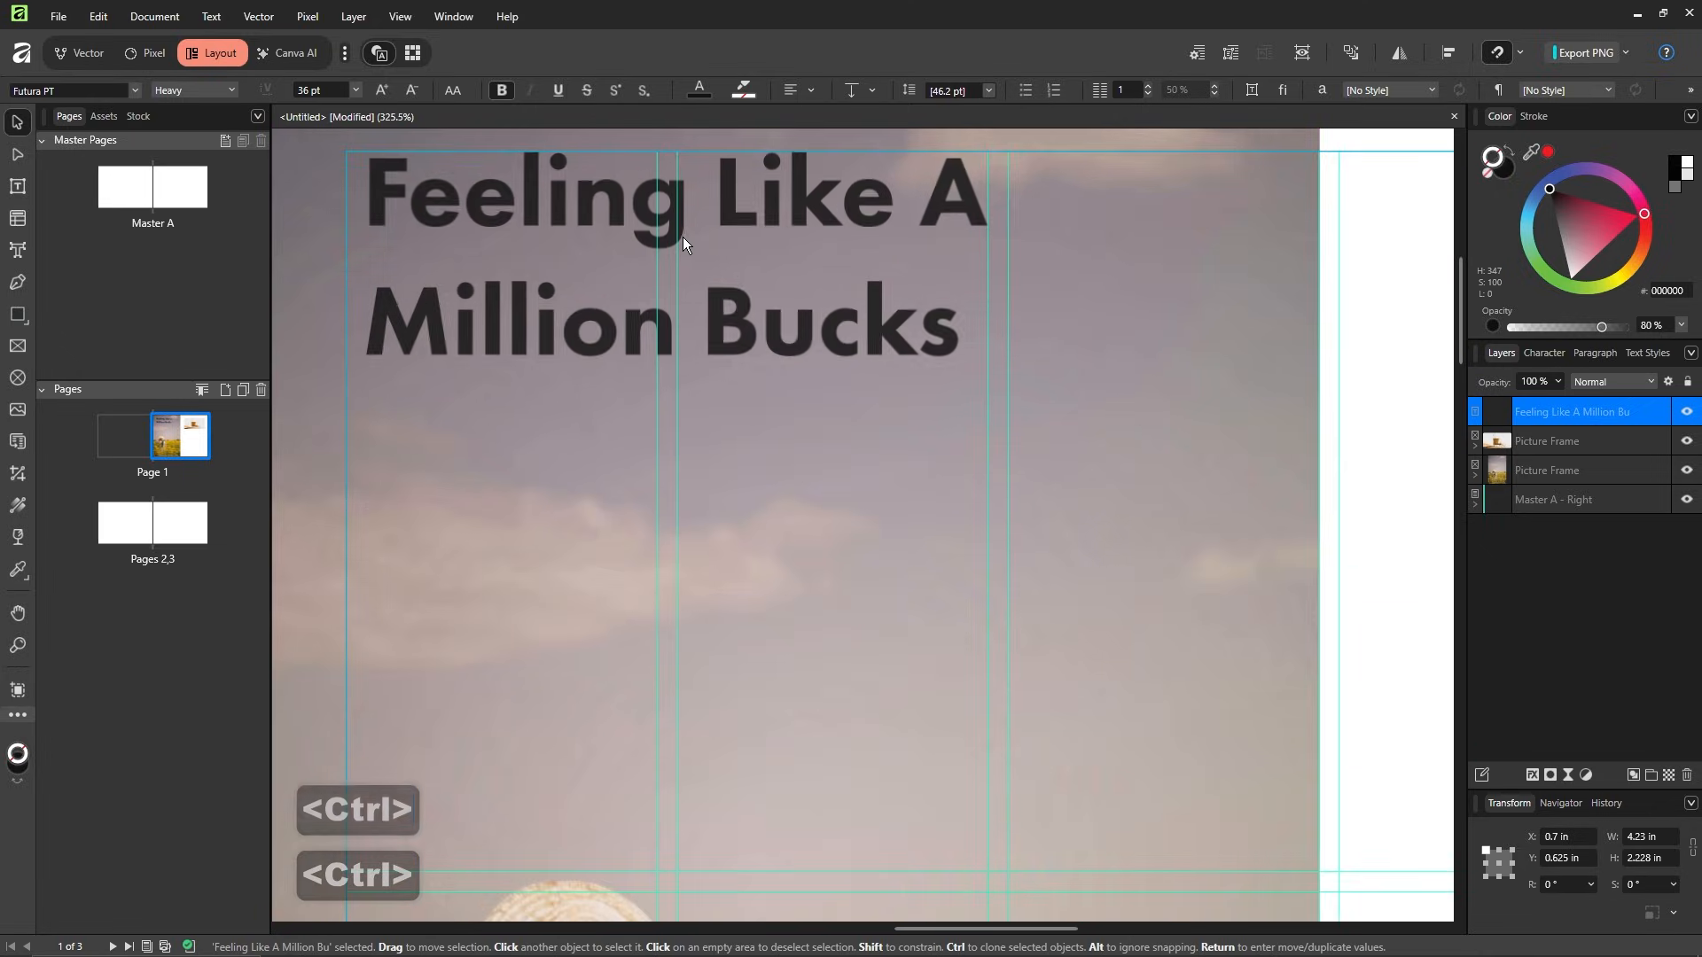
scroll(738, 336, up, 1)
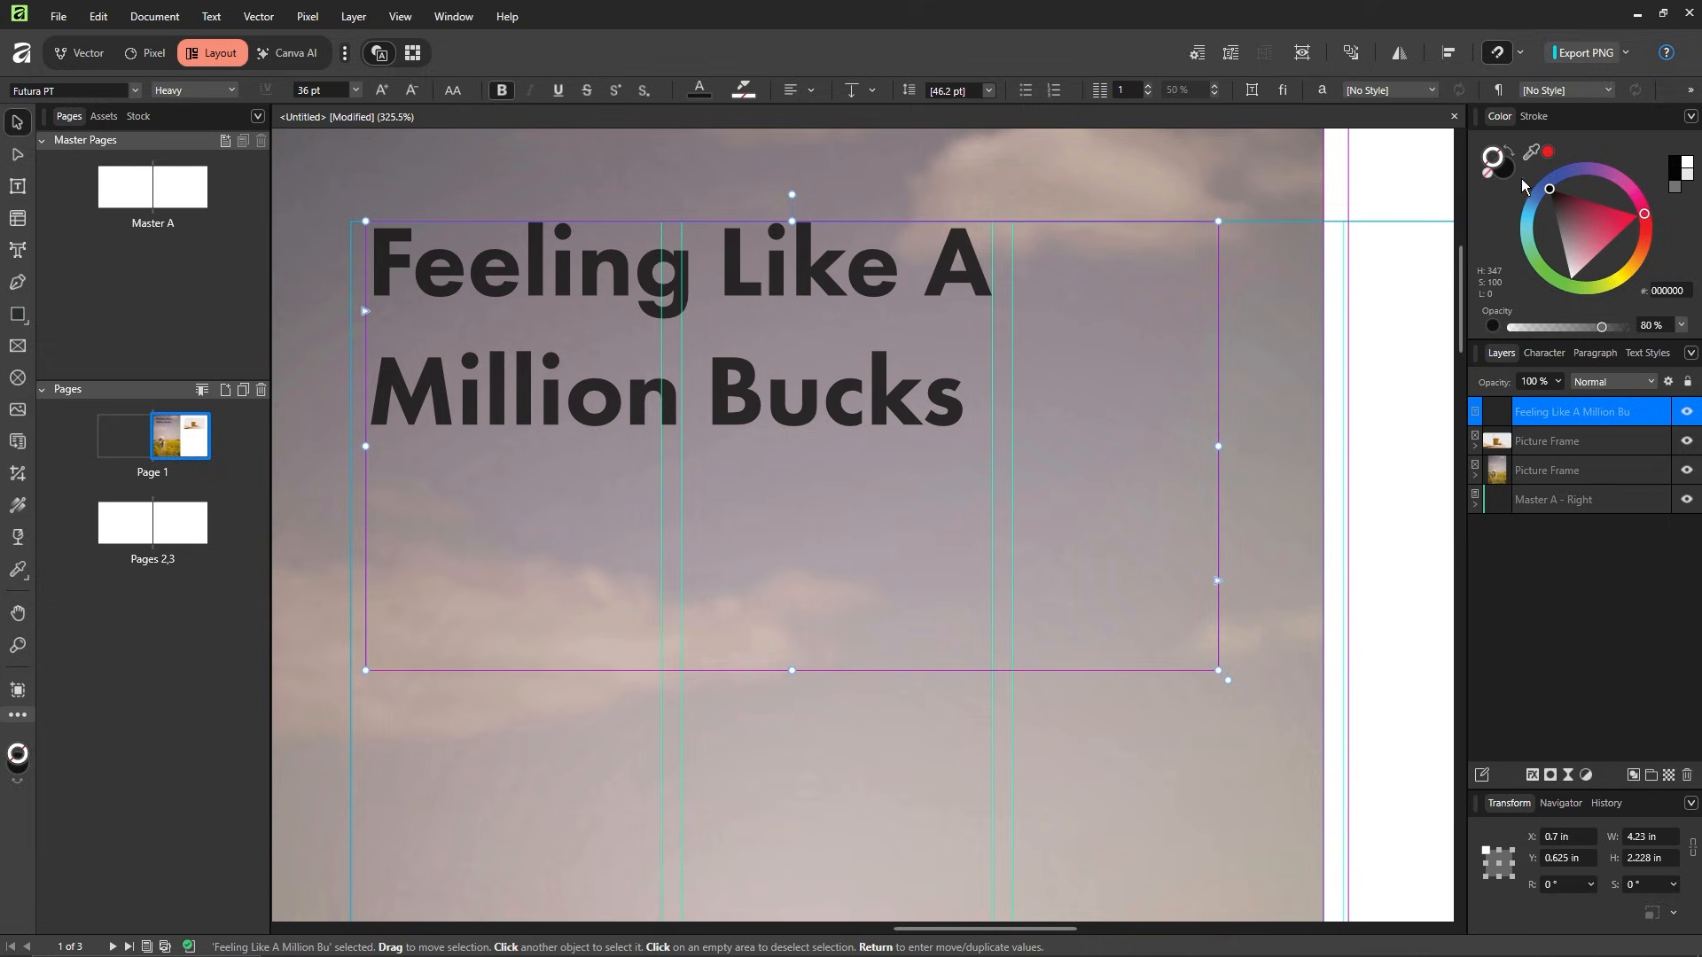
click(1498, 166)
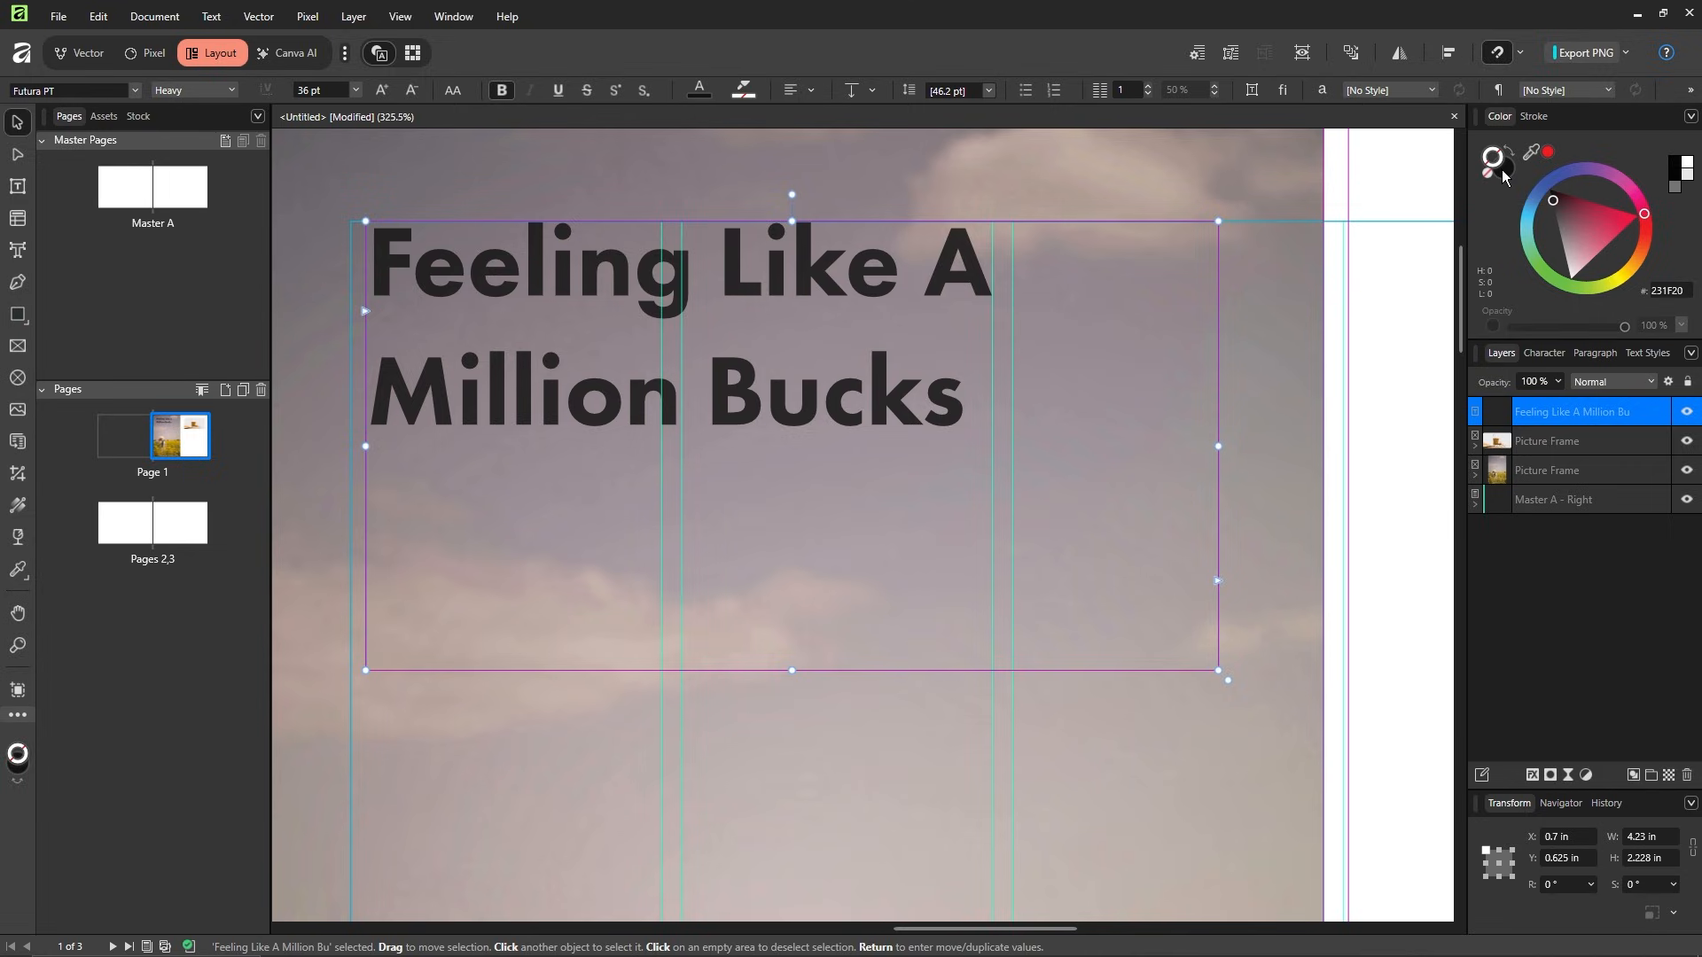
drag(1611, 211, 1629, 221)
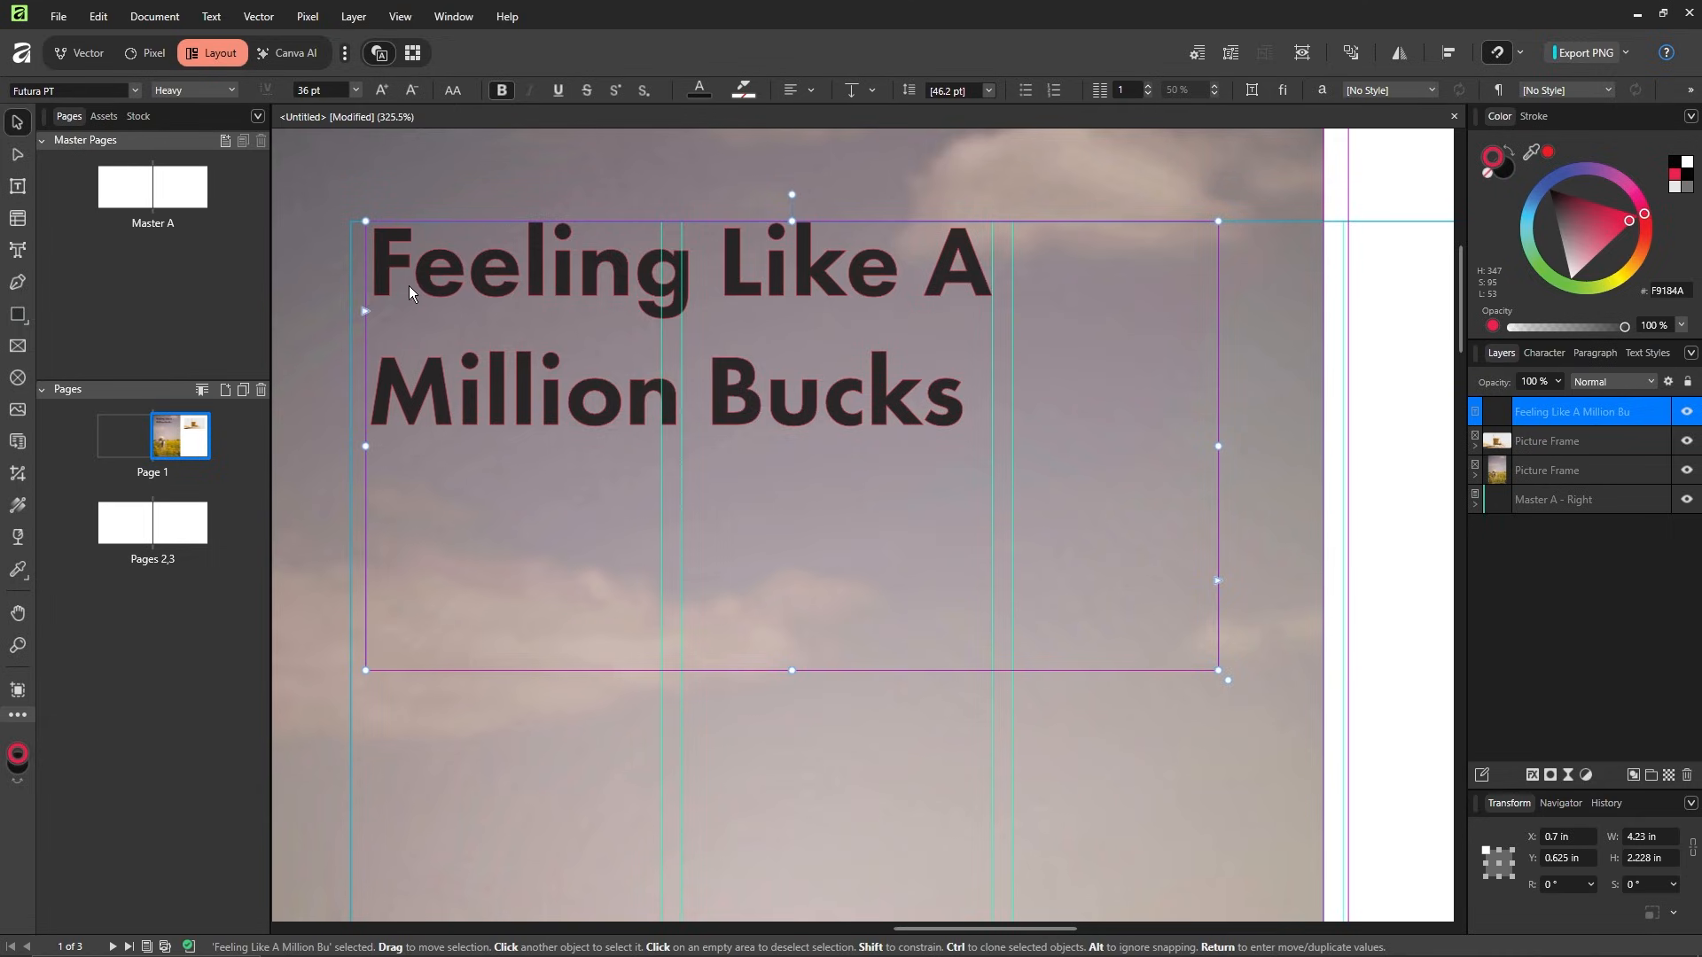
- Try a muted grey-blue fill on the heading and remove its pinkish-red outline
click(1506, 175)
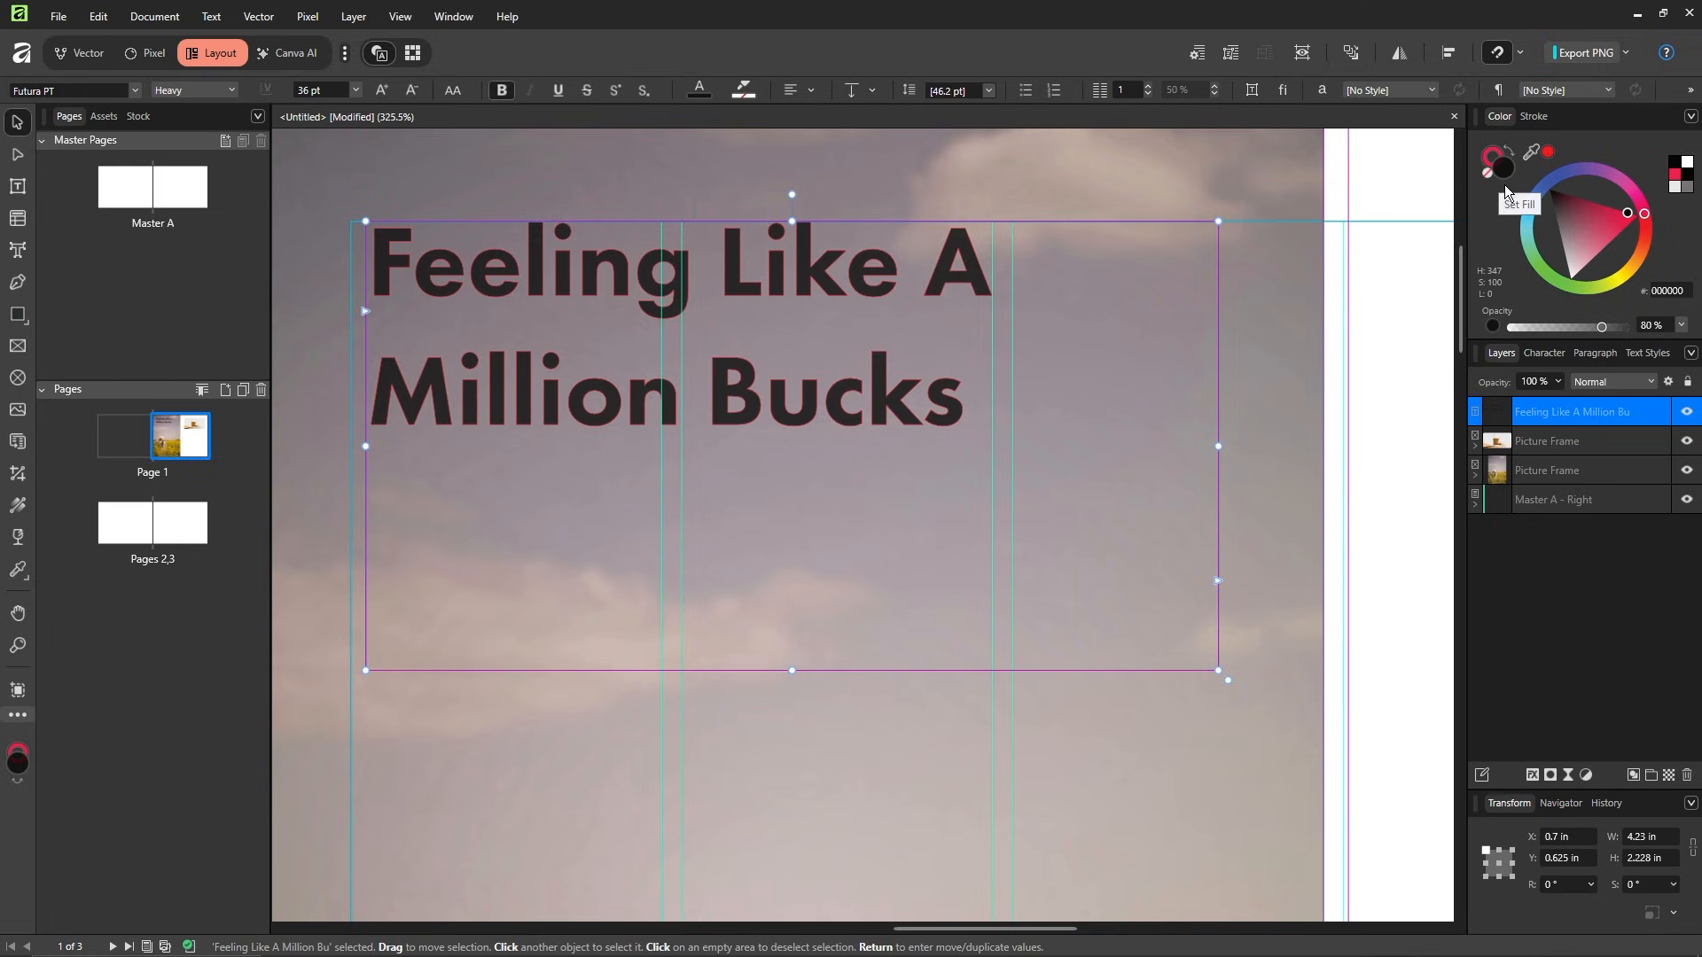
click(1519, 221)
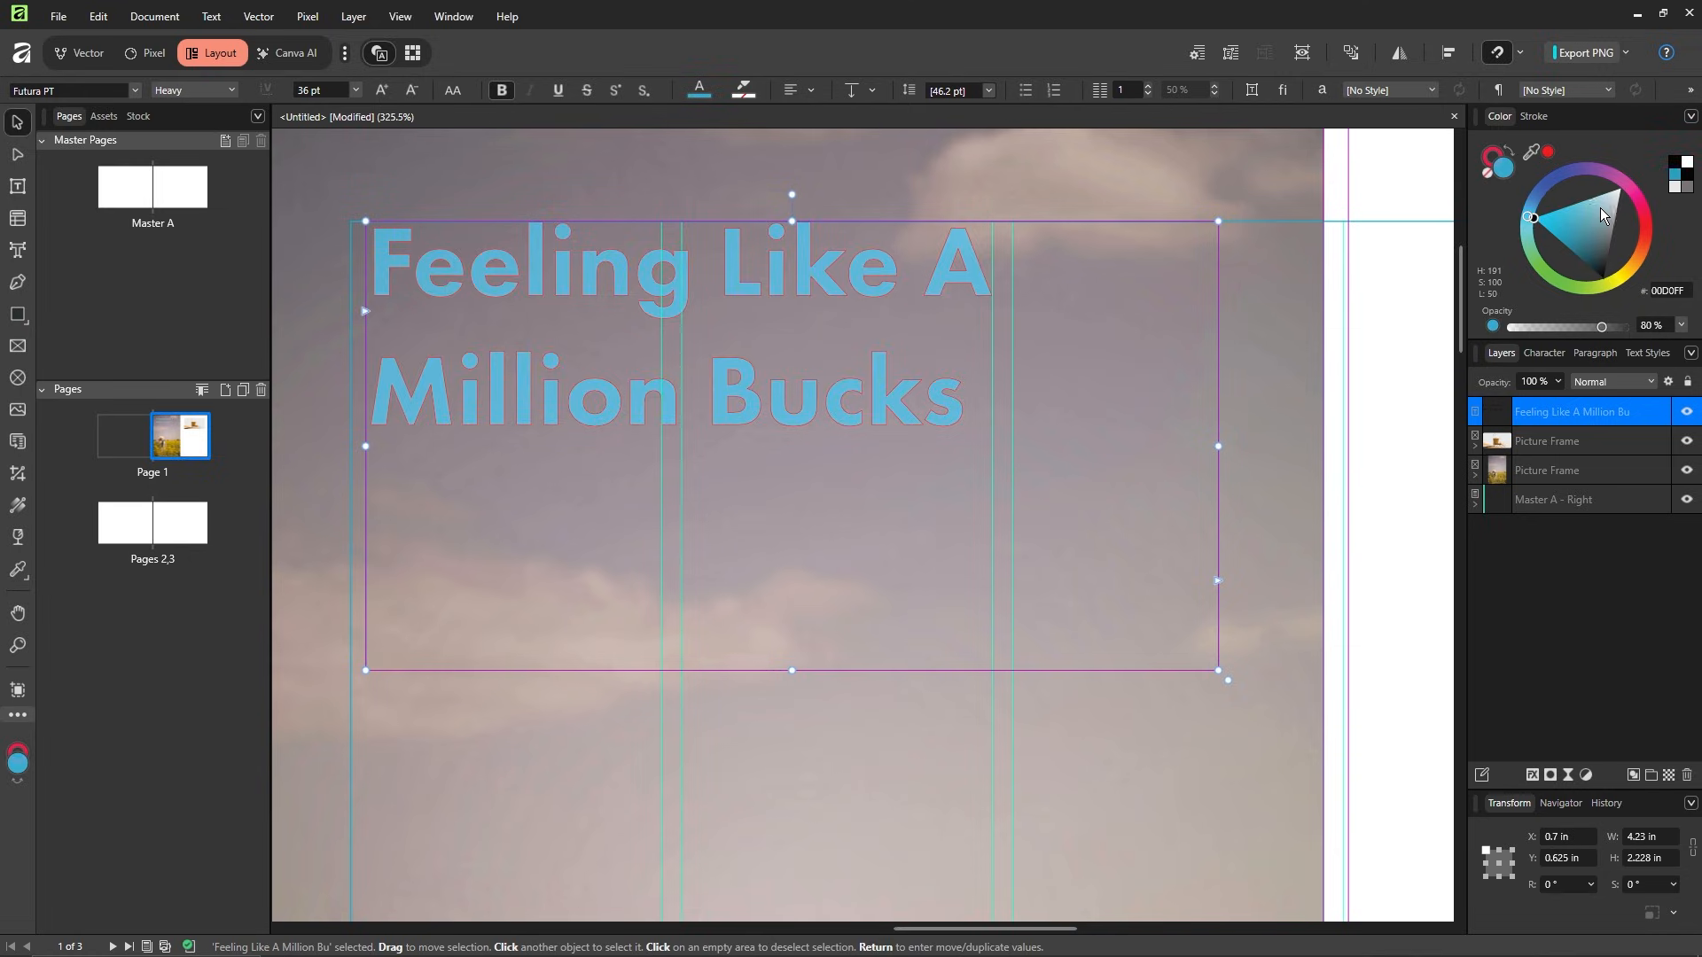
mouse_move(1599, 208)
mouse_down()
mouse_move(1587, 222)
mouse_move(1604, 218)
mouse_up()
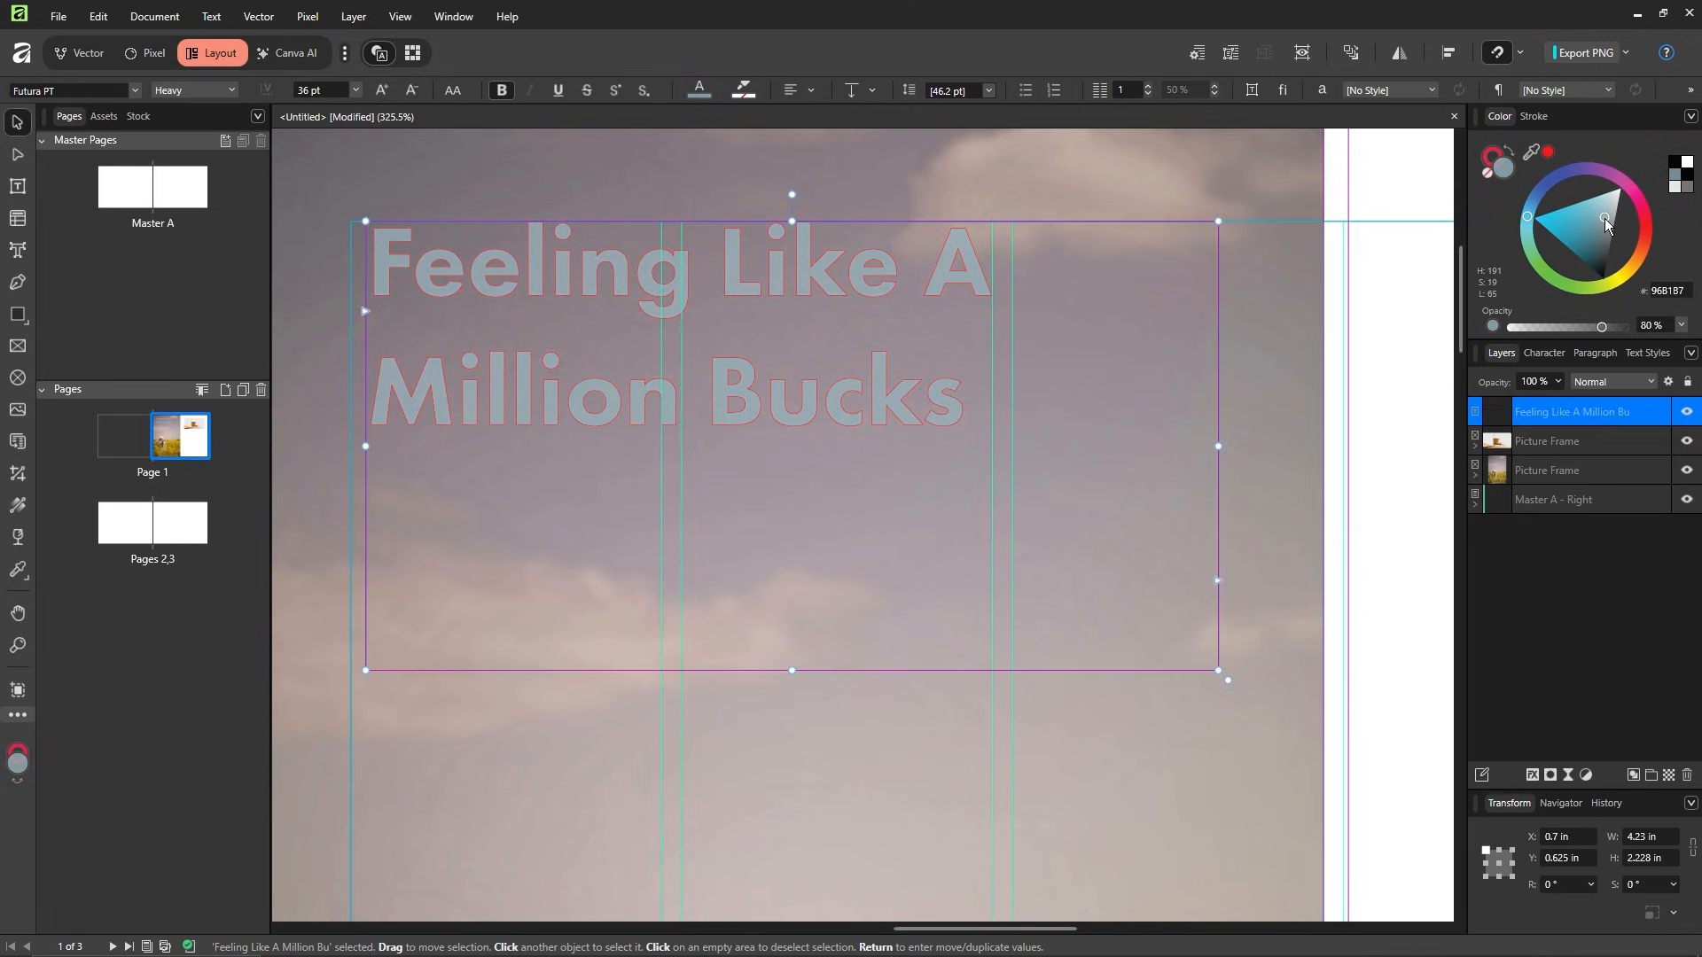
scroll(927, 462, down, 3)
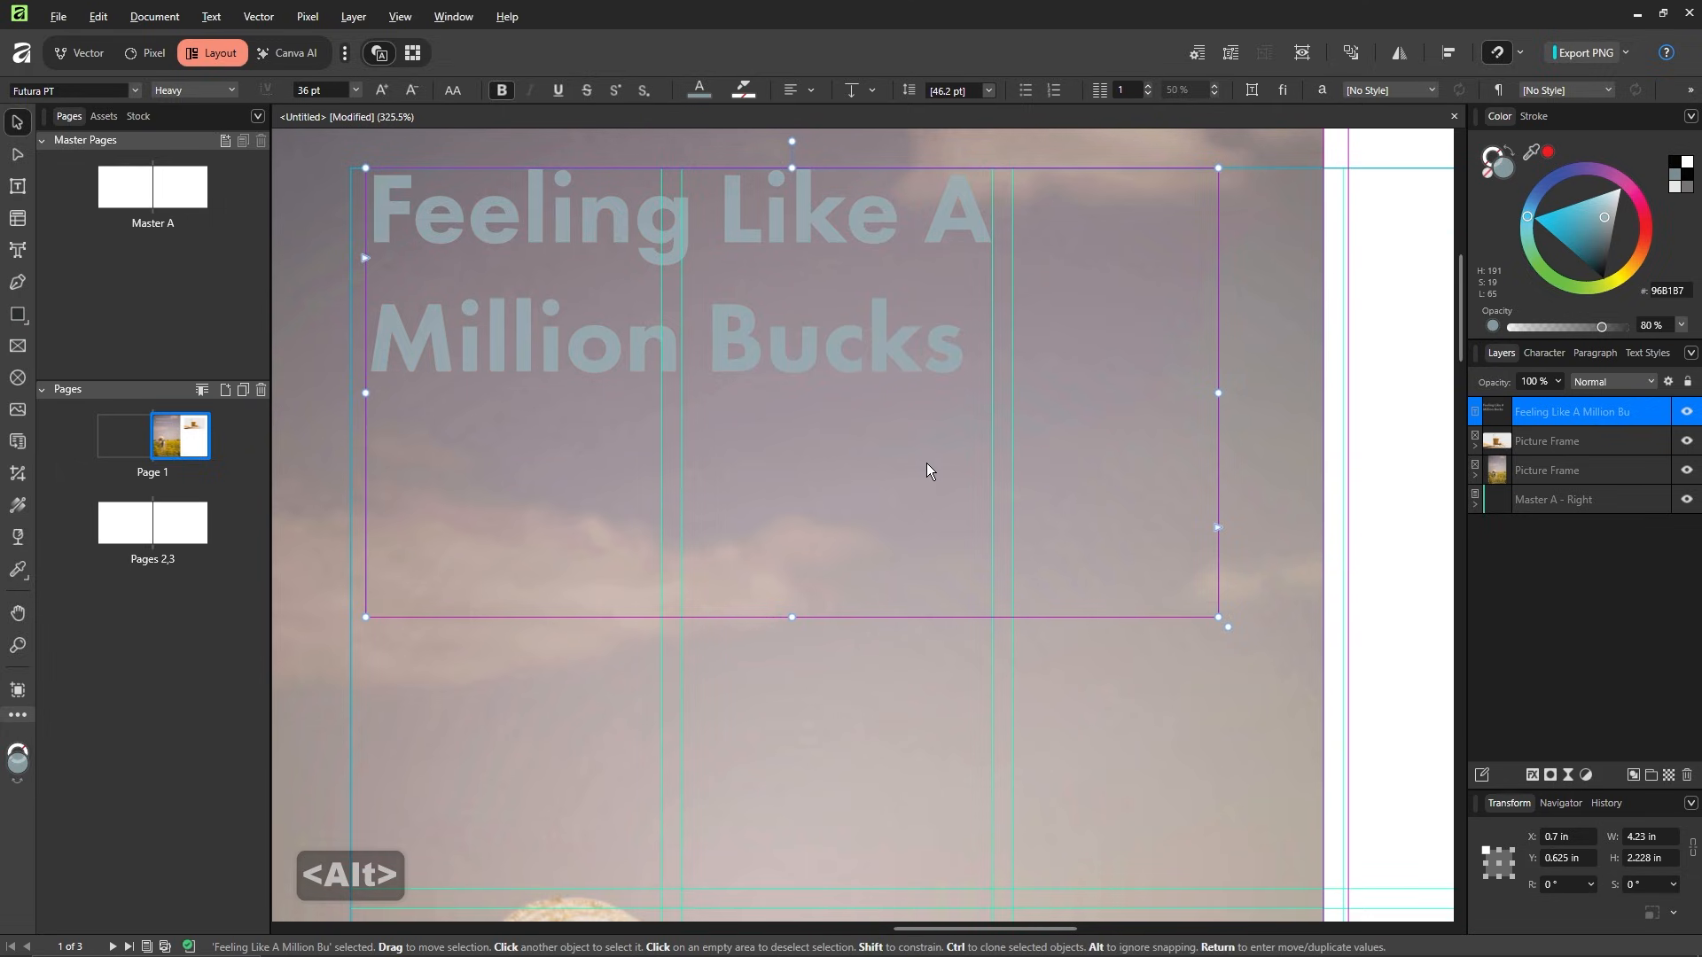
drag(965, 491, 1007, 425)
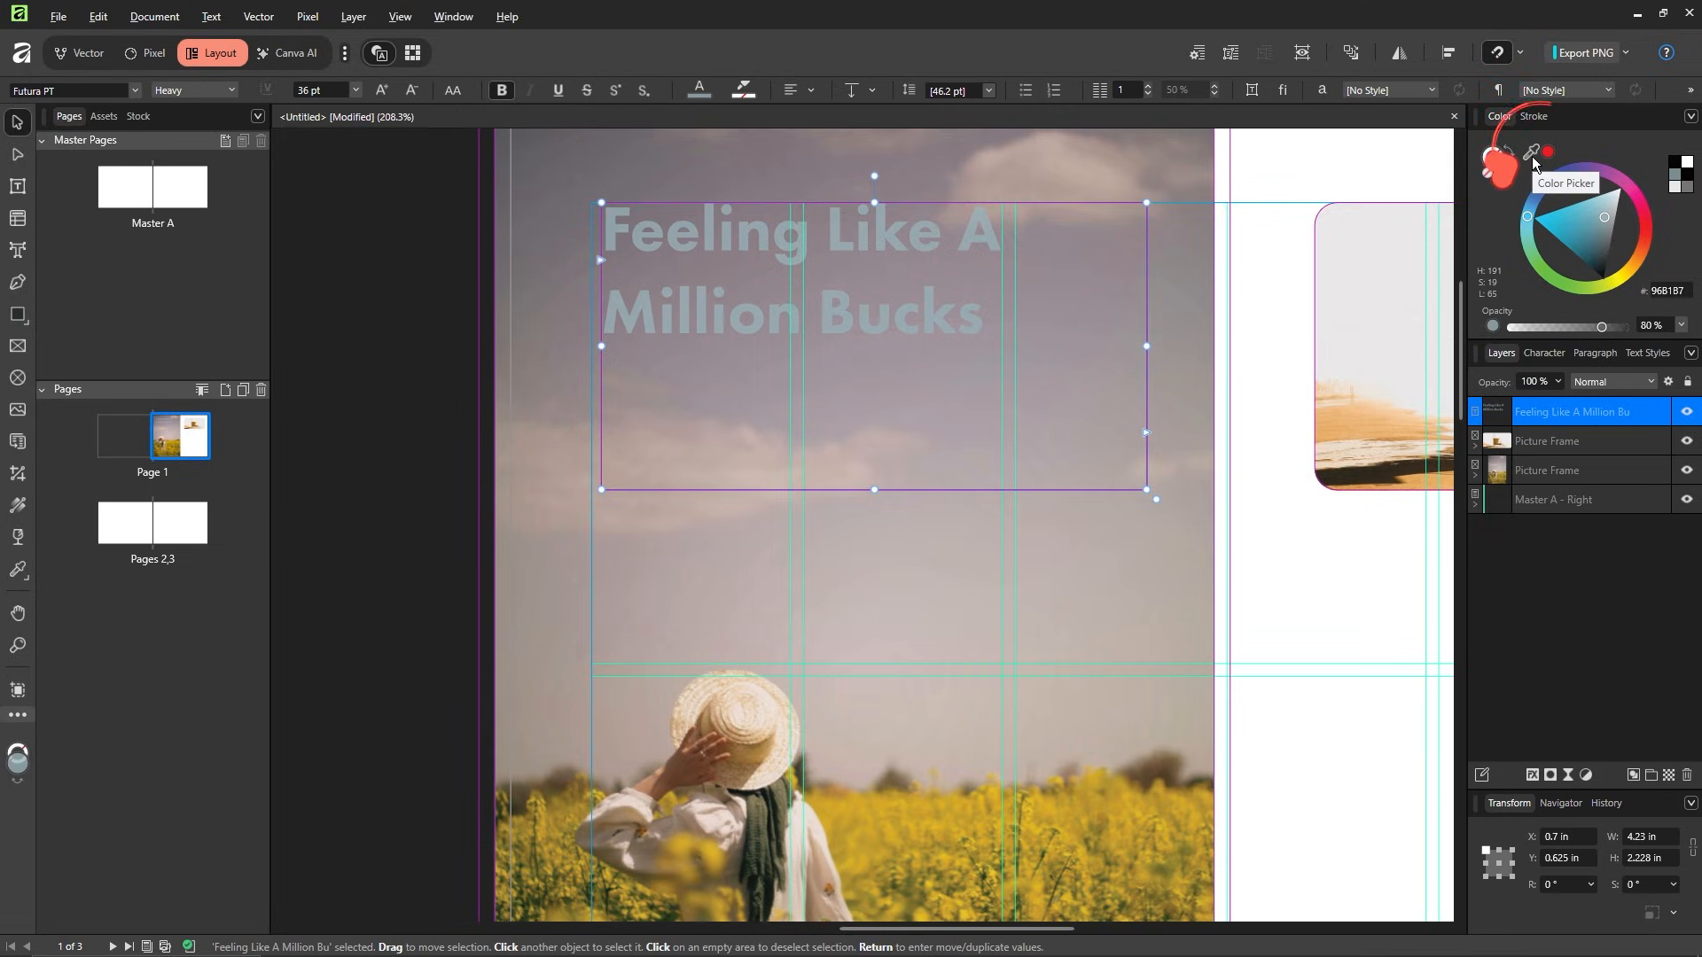
- Fill the heading with the dark green sampled from the woman's scarf and check the spread in preview
drag(1531, 156, 769, 804)
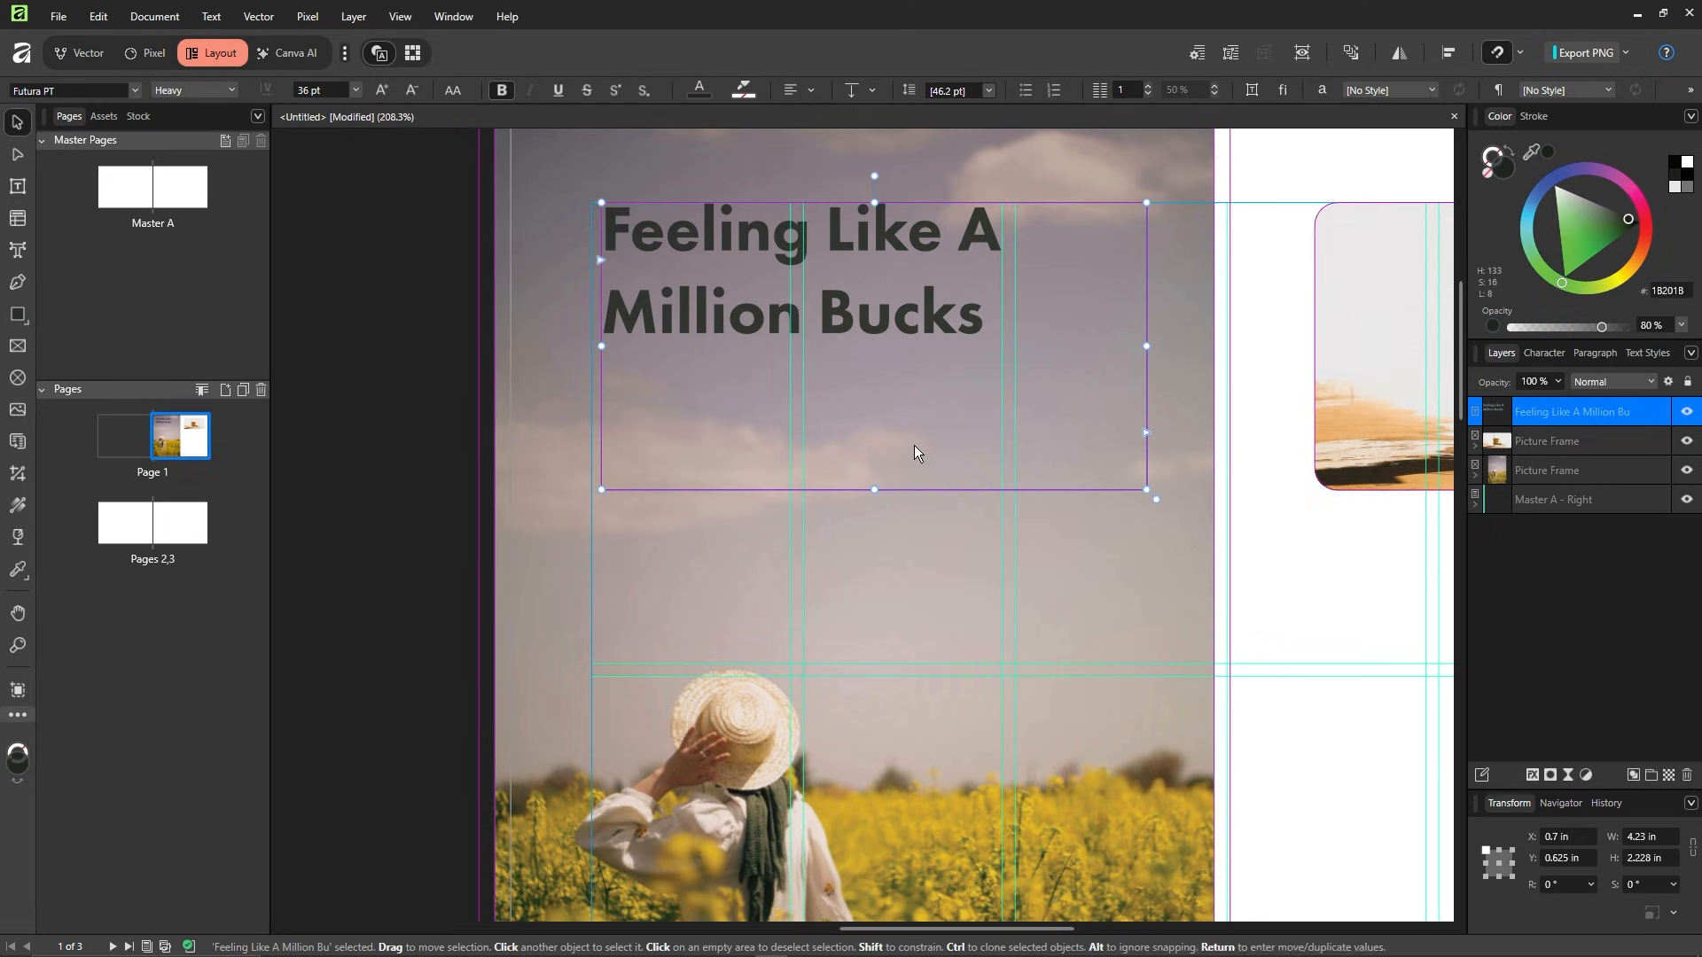
click(462, 278)
scroll(819, 320, down, 1)
scroll(949, 344, down, 5)
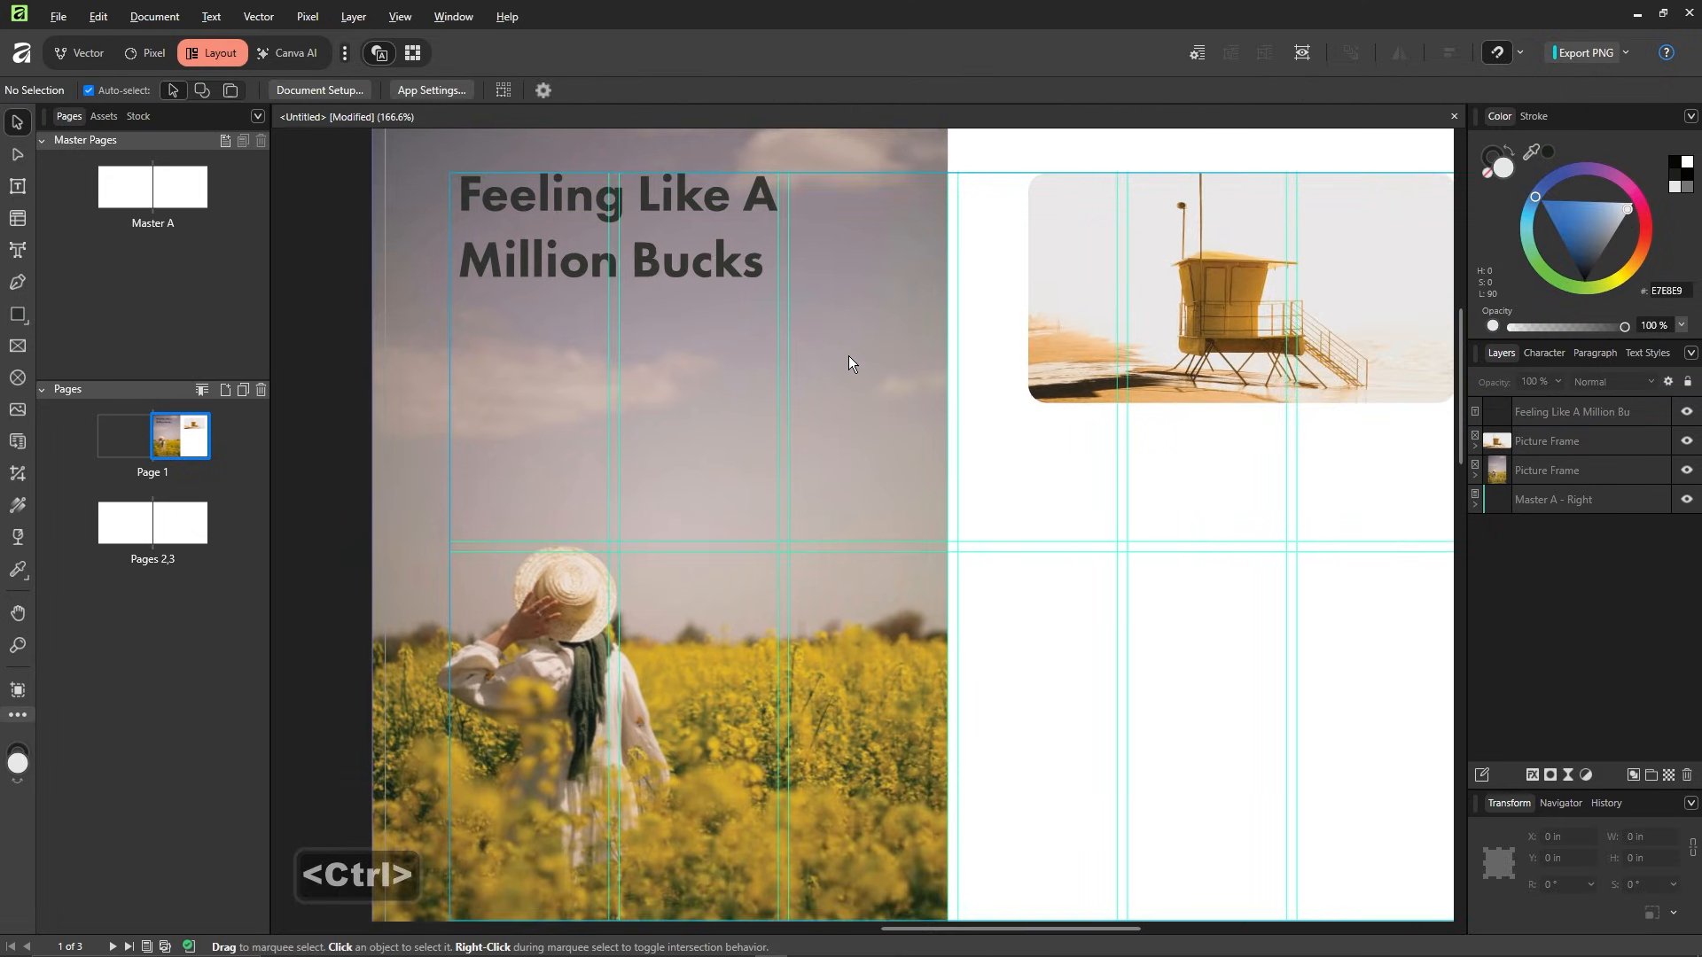
key(ctrl+shift+w)
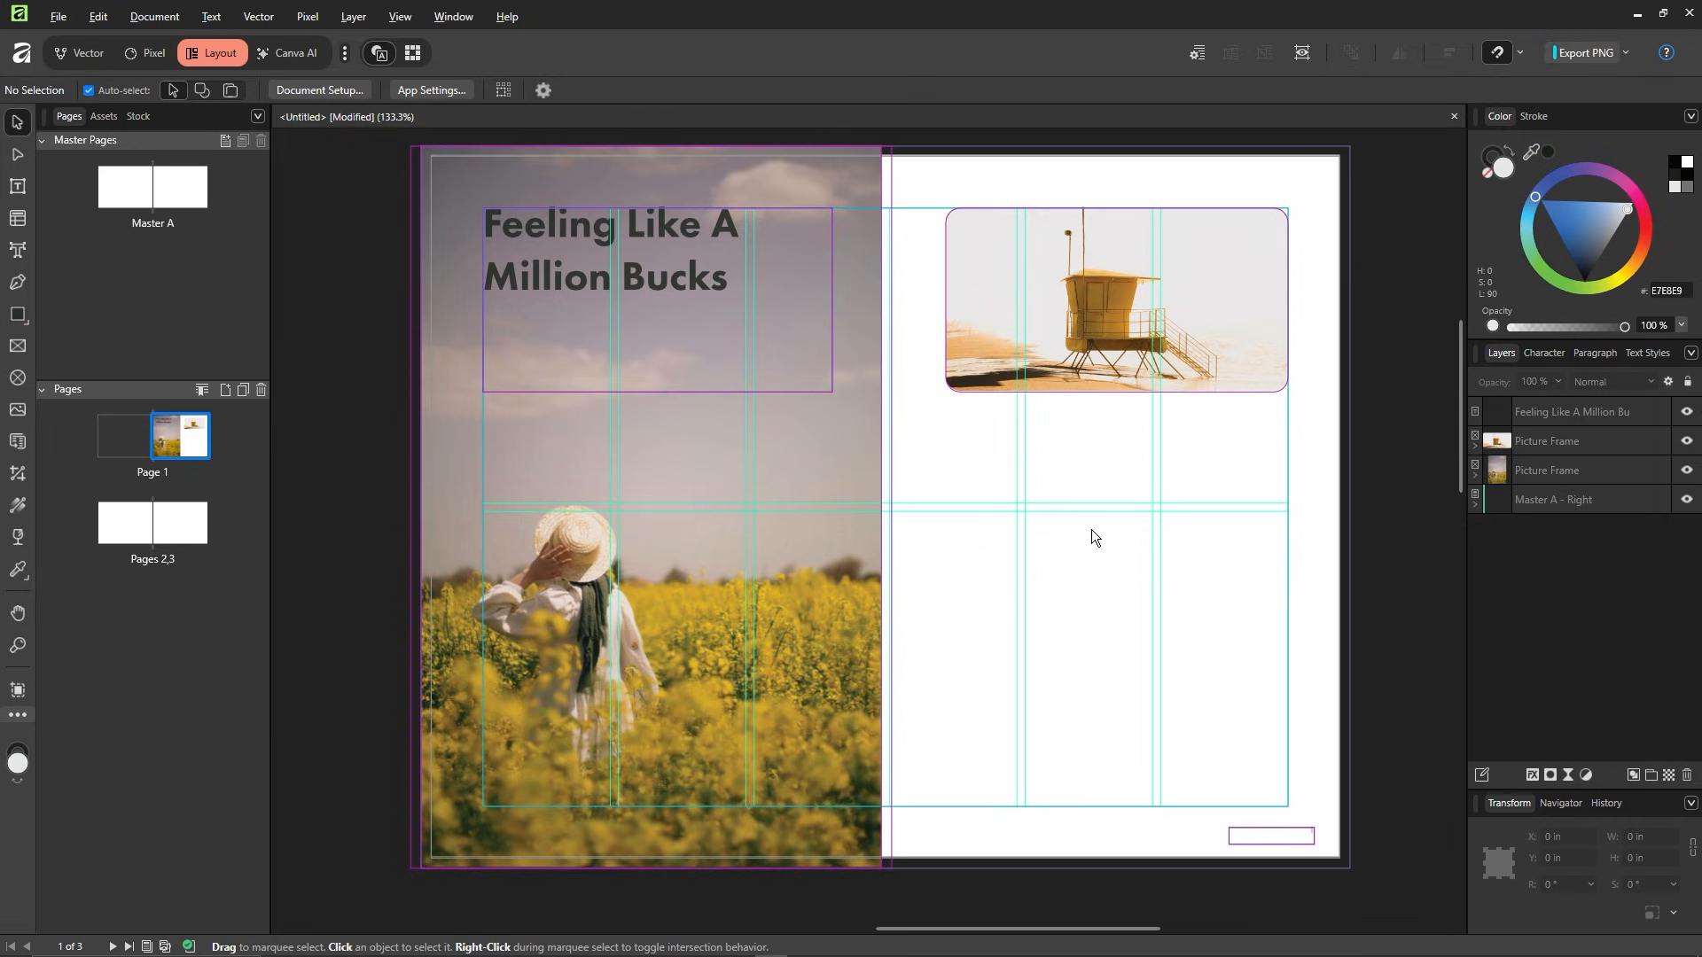
- Create a text frame about 4.15 by 4.18 in below the lifeguard tower photo and fill it with filler text
click(19, 189)
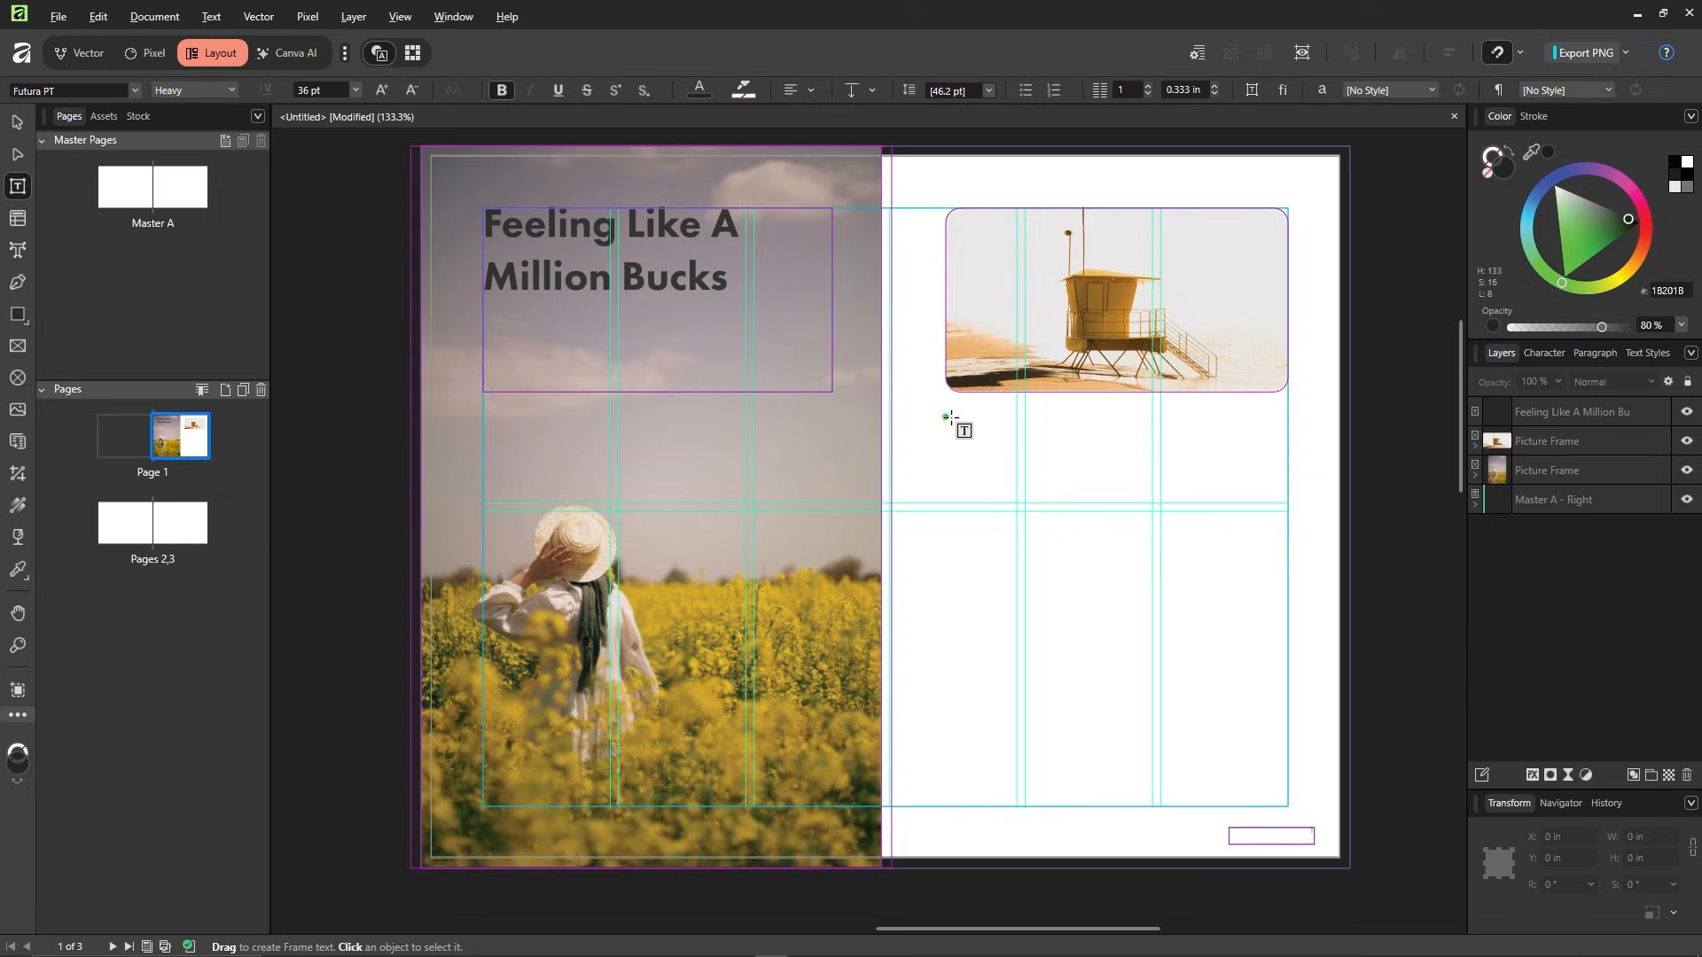
drag(945, 416, 1288, 761)
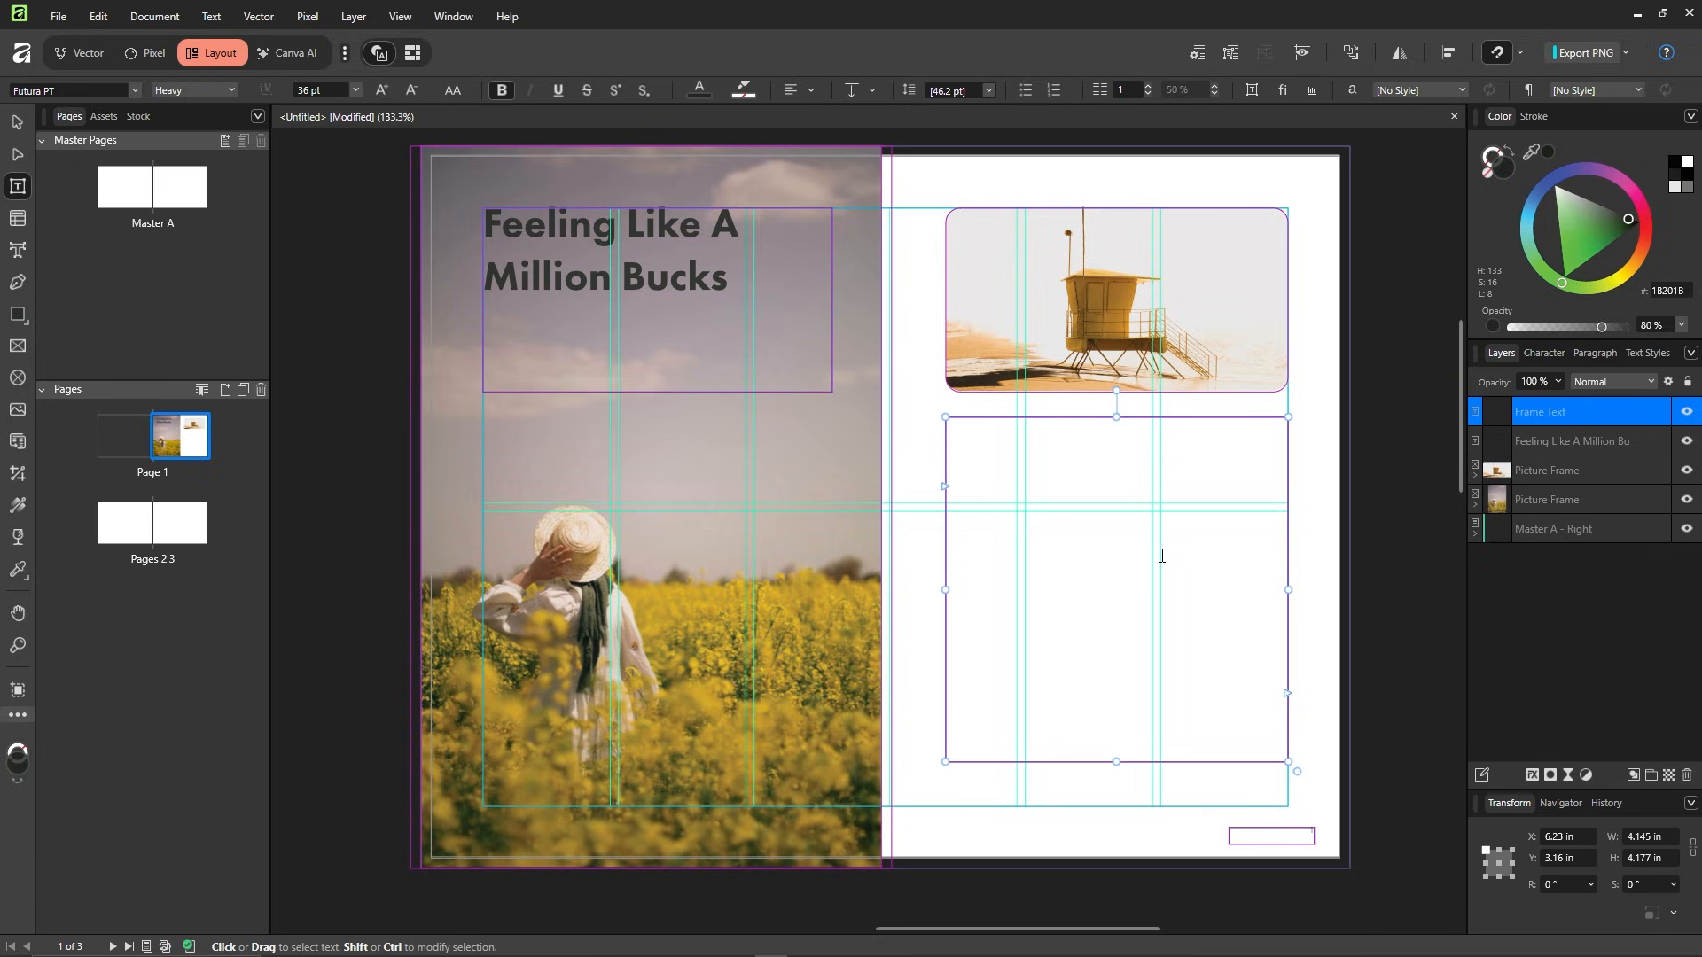
right_click(1101, 498)
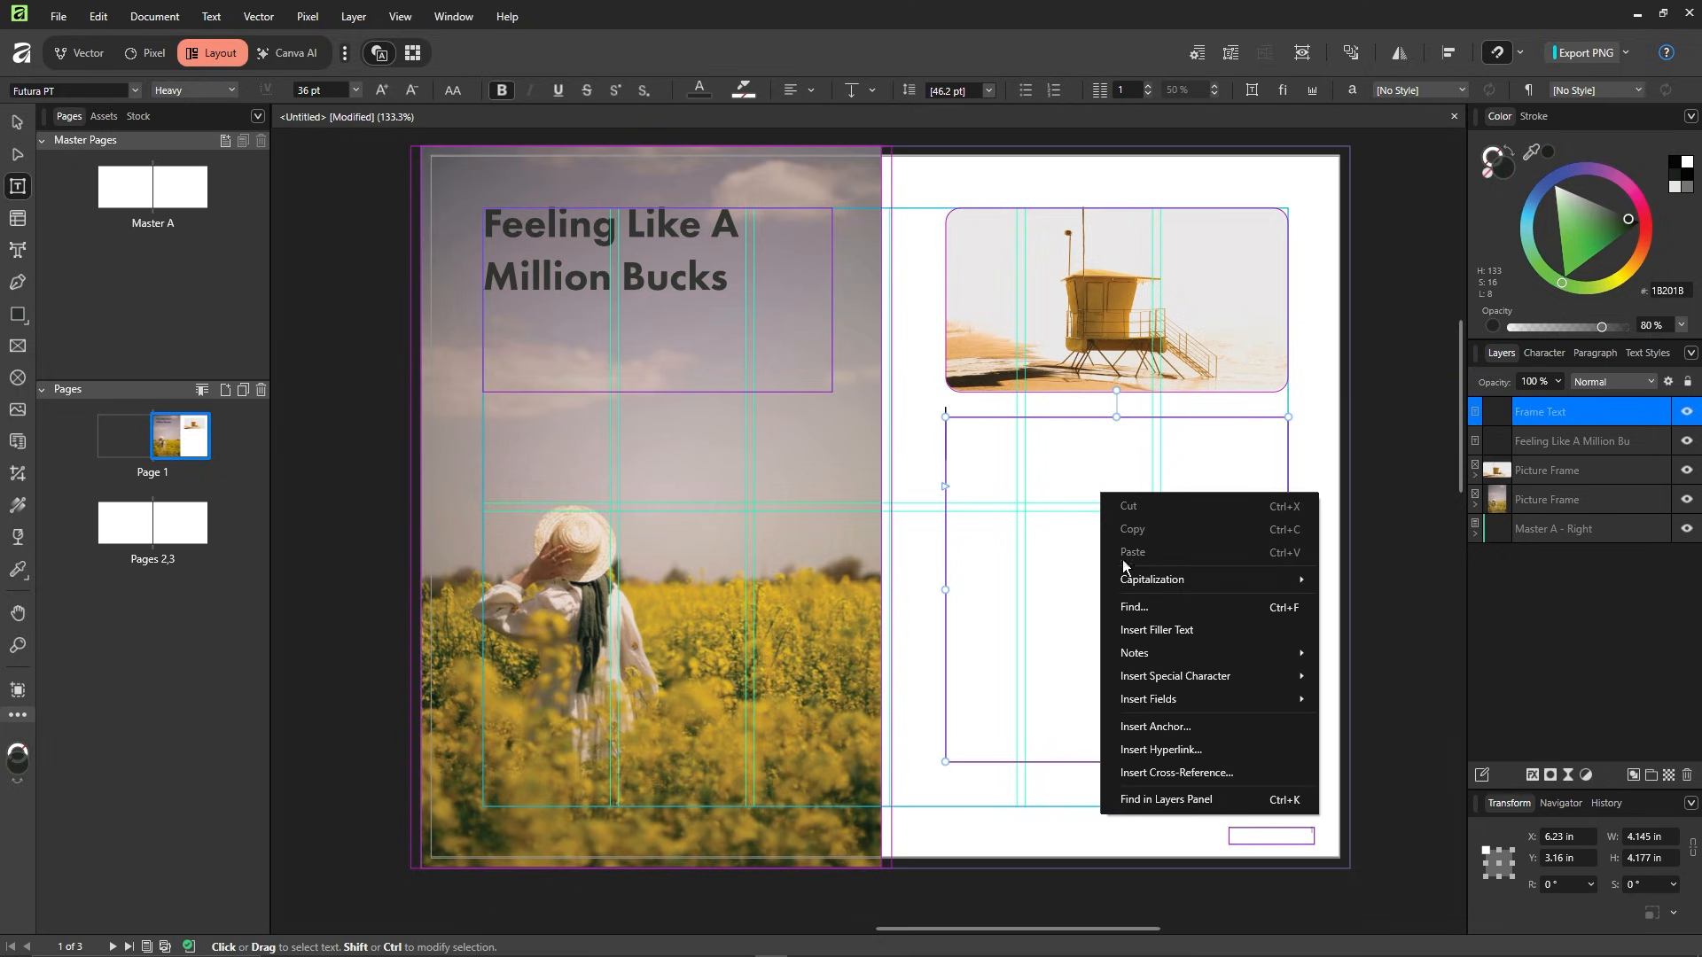
click(1193, 631)
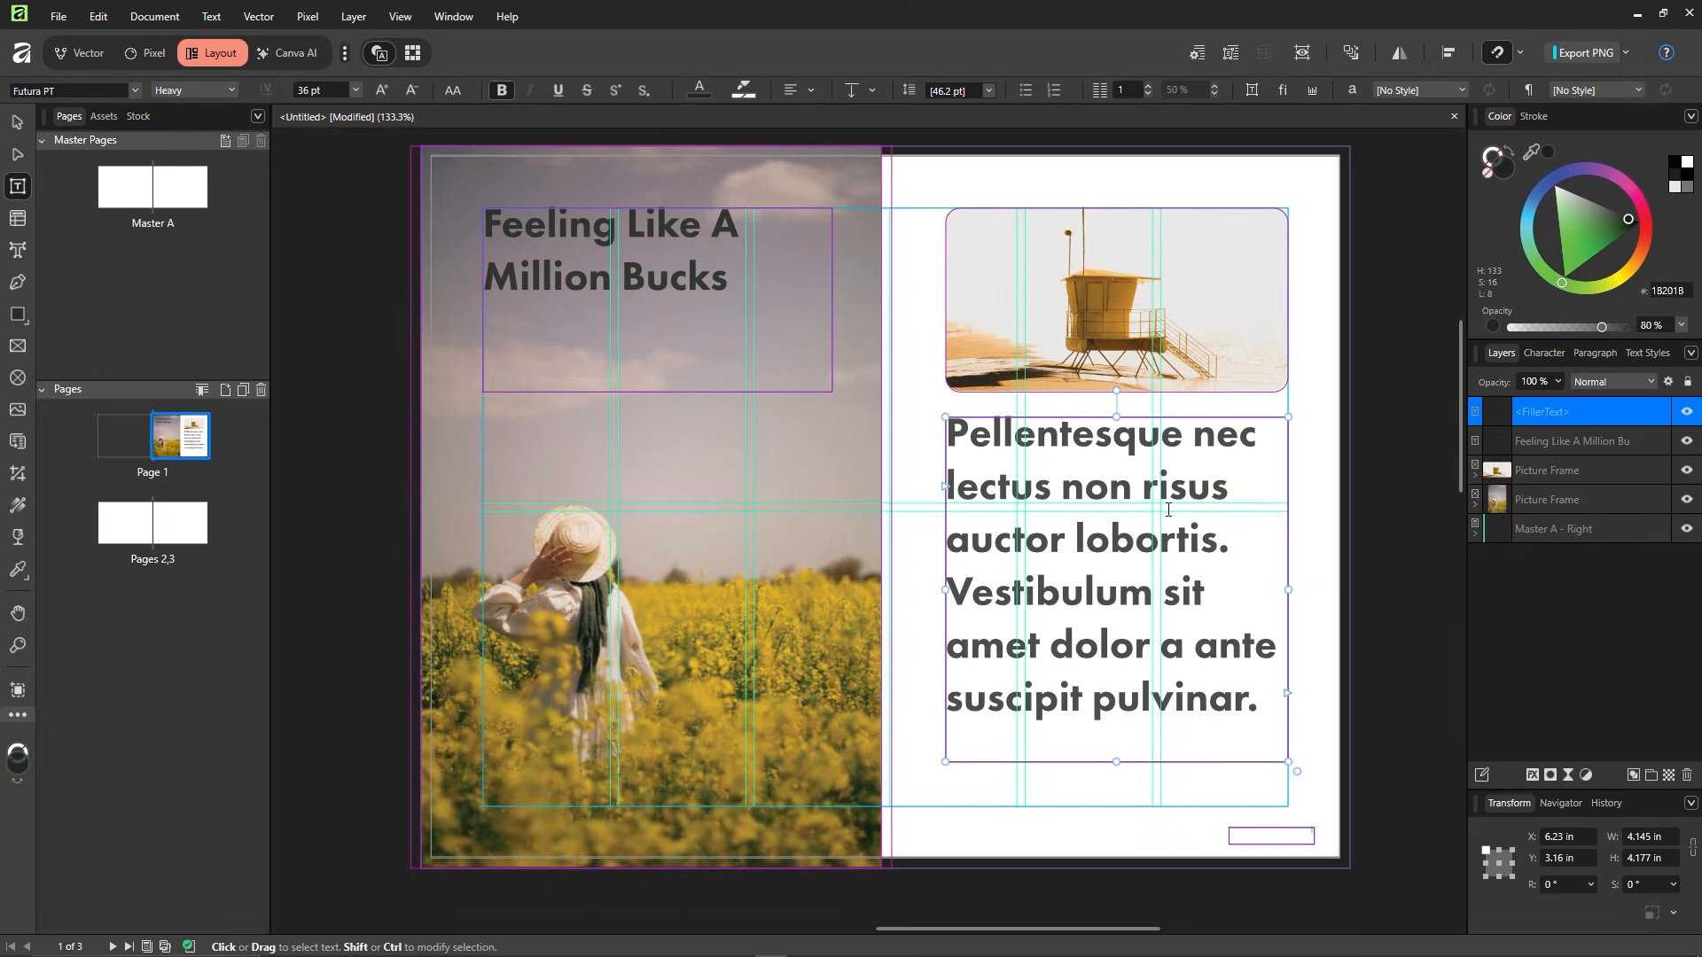
- Format all the filler text in Times New Roman Regular at 11 pt and colour it black 000000
key(ctrl+a)
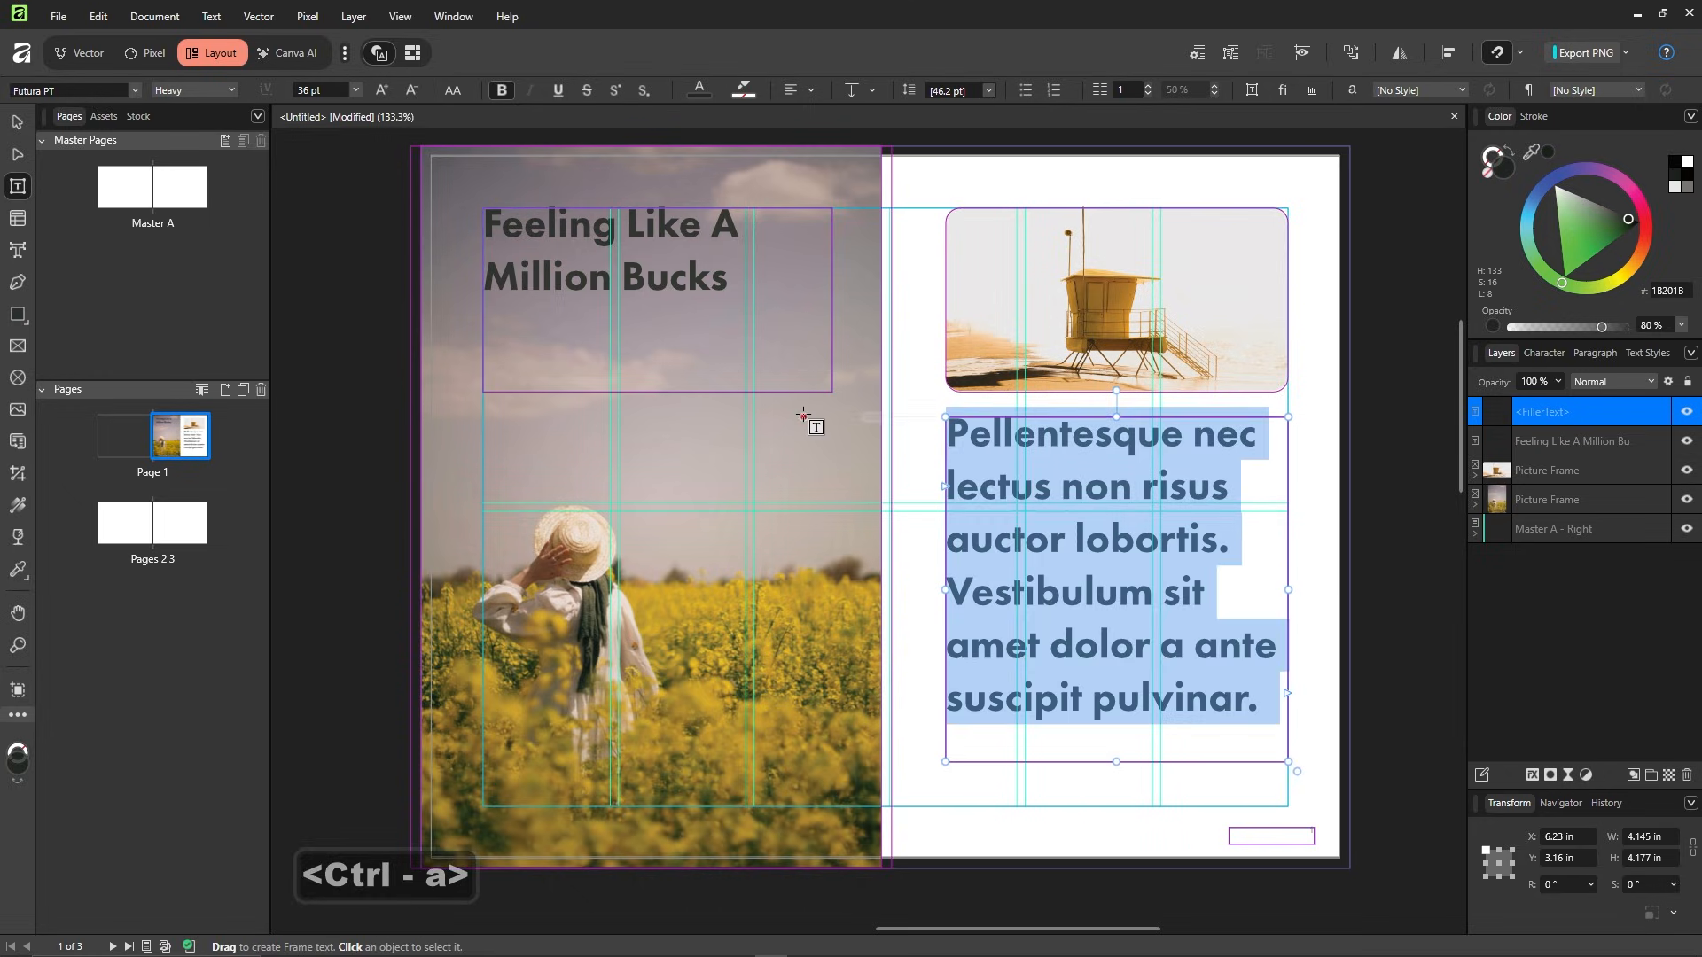
click(135, 92)
text(times)
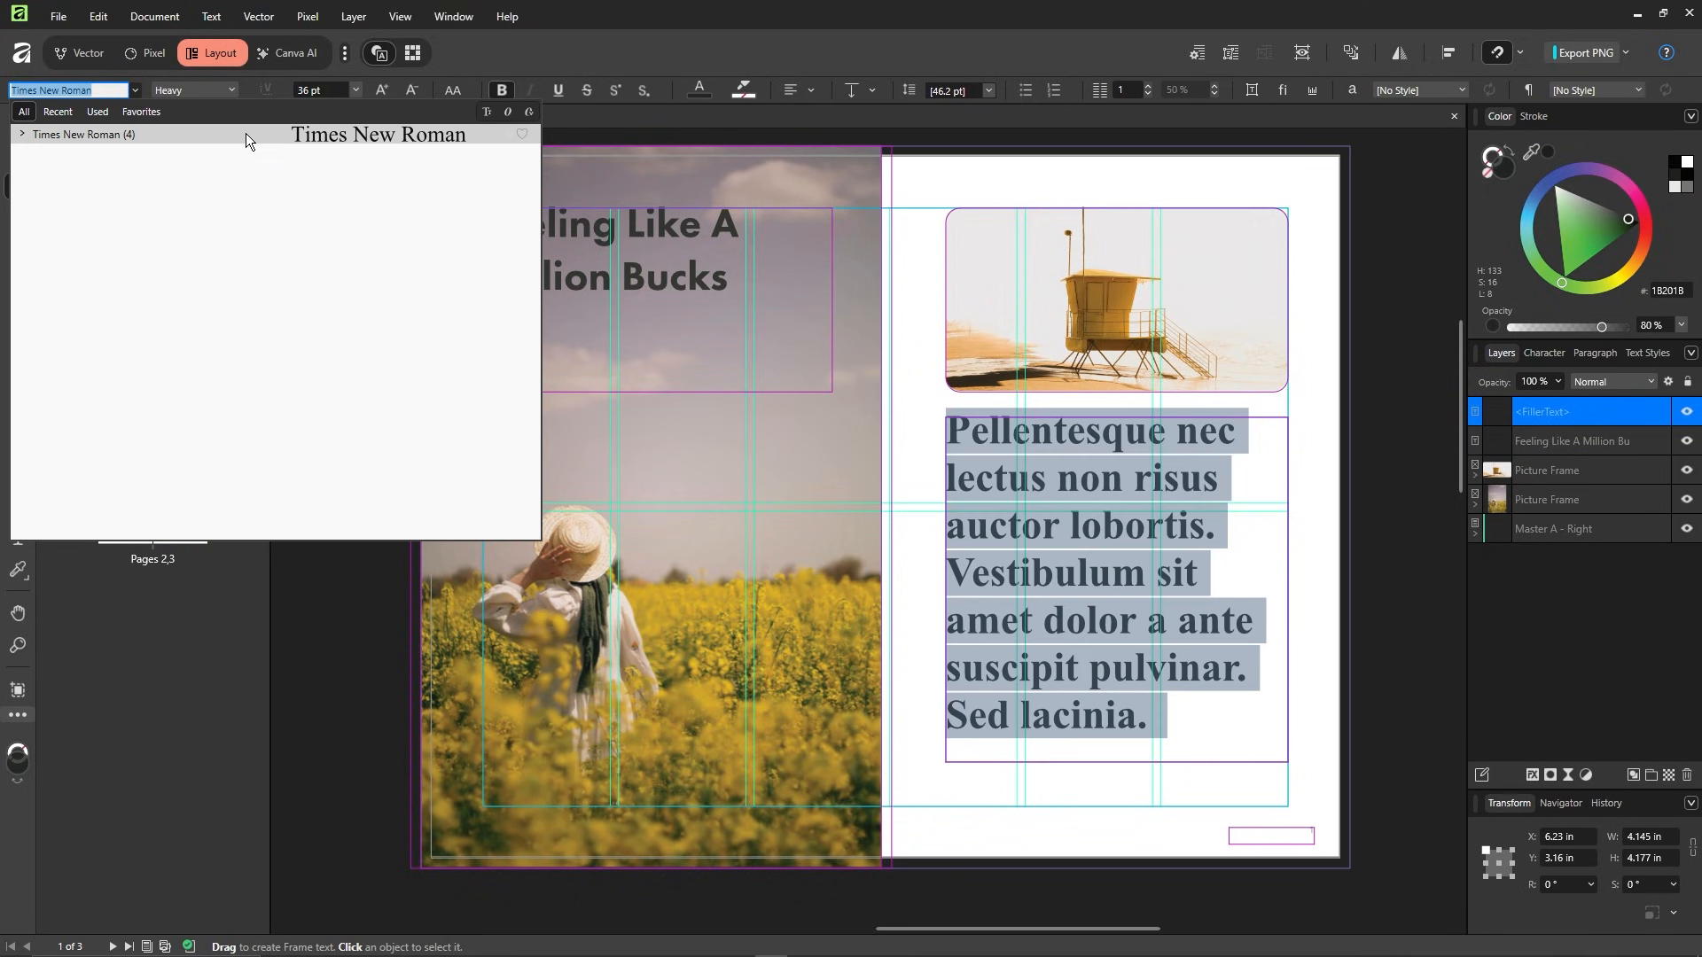
click(247, 137)
click(355, 91)
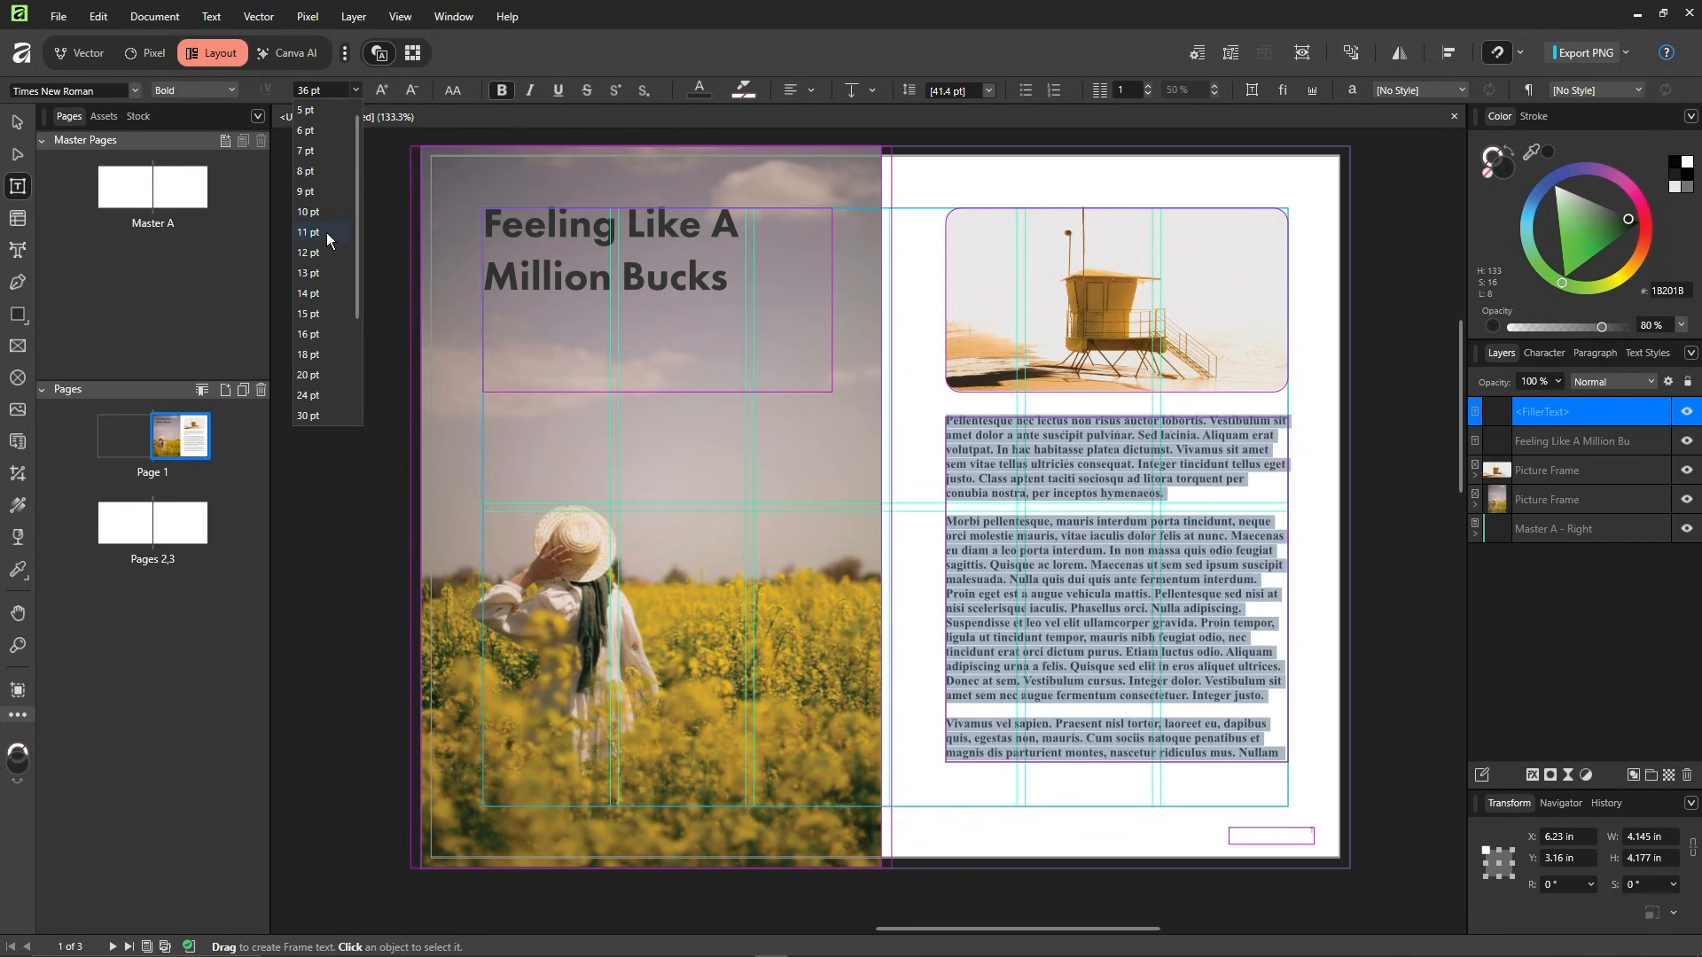
click(326, 233)
click(227, 92)
click(216, 114)
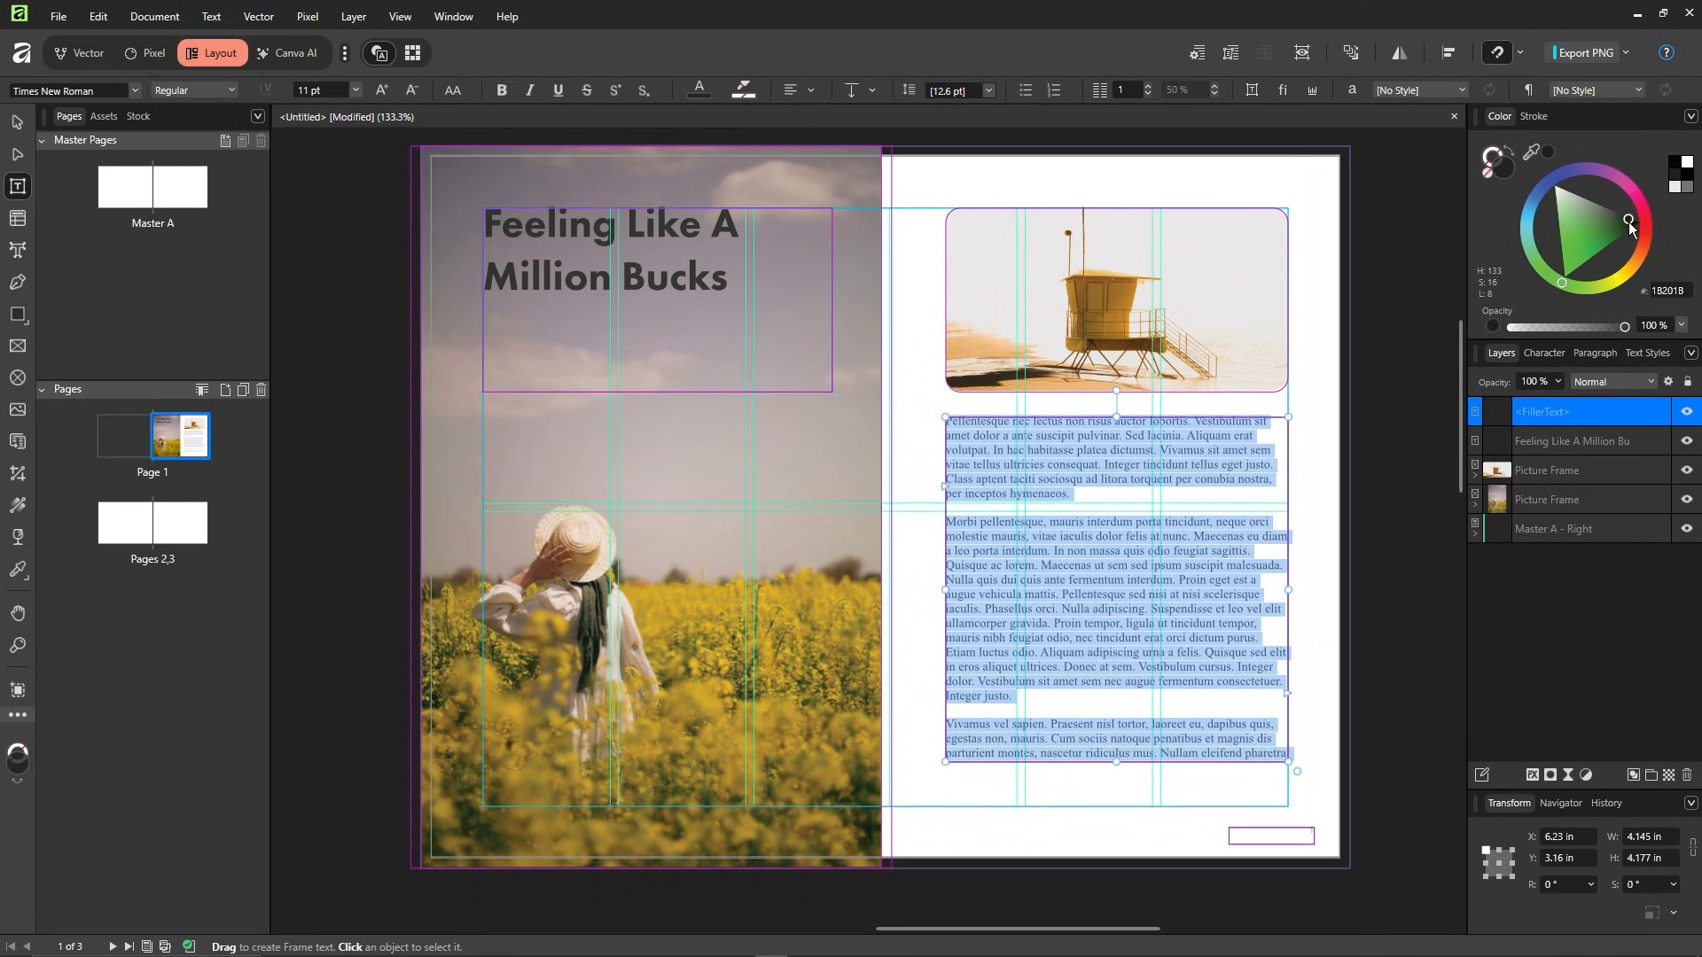
drag(1630, 226, 1646, 223)
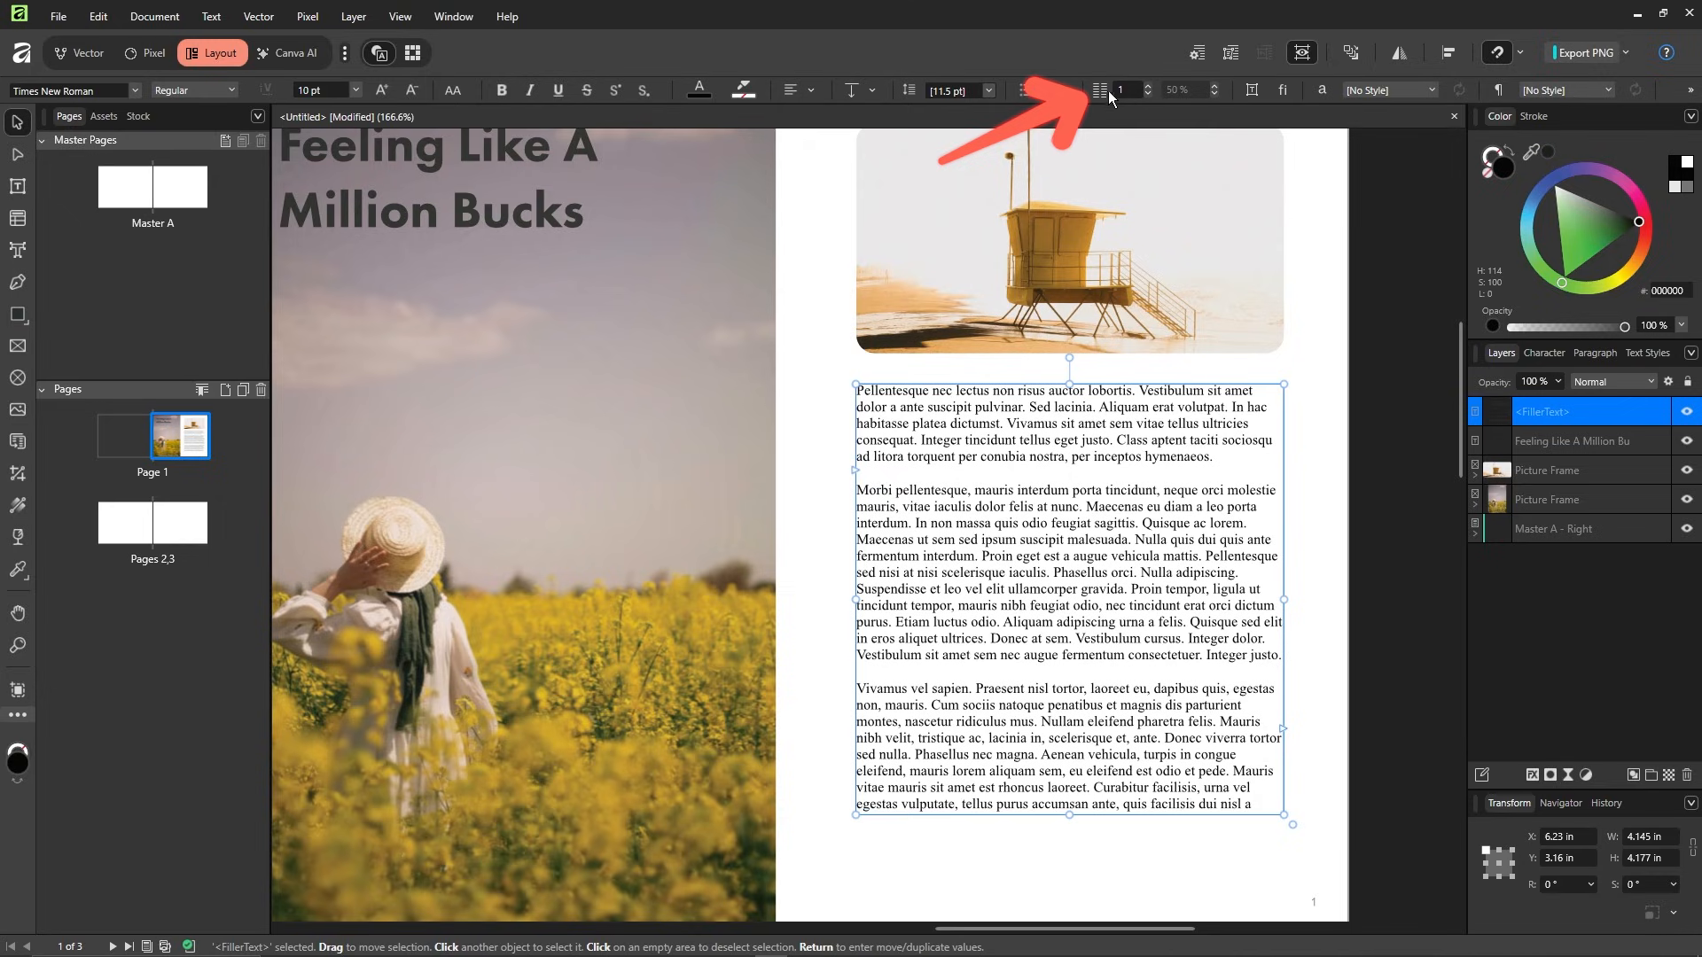
- Split the body text frame into 2 columns with a 0.1 in gutter
click(1147, 85)
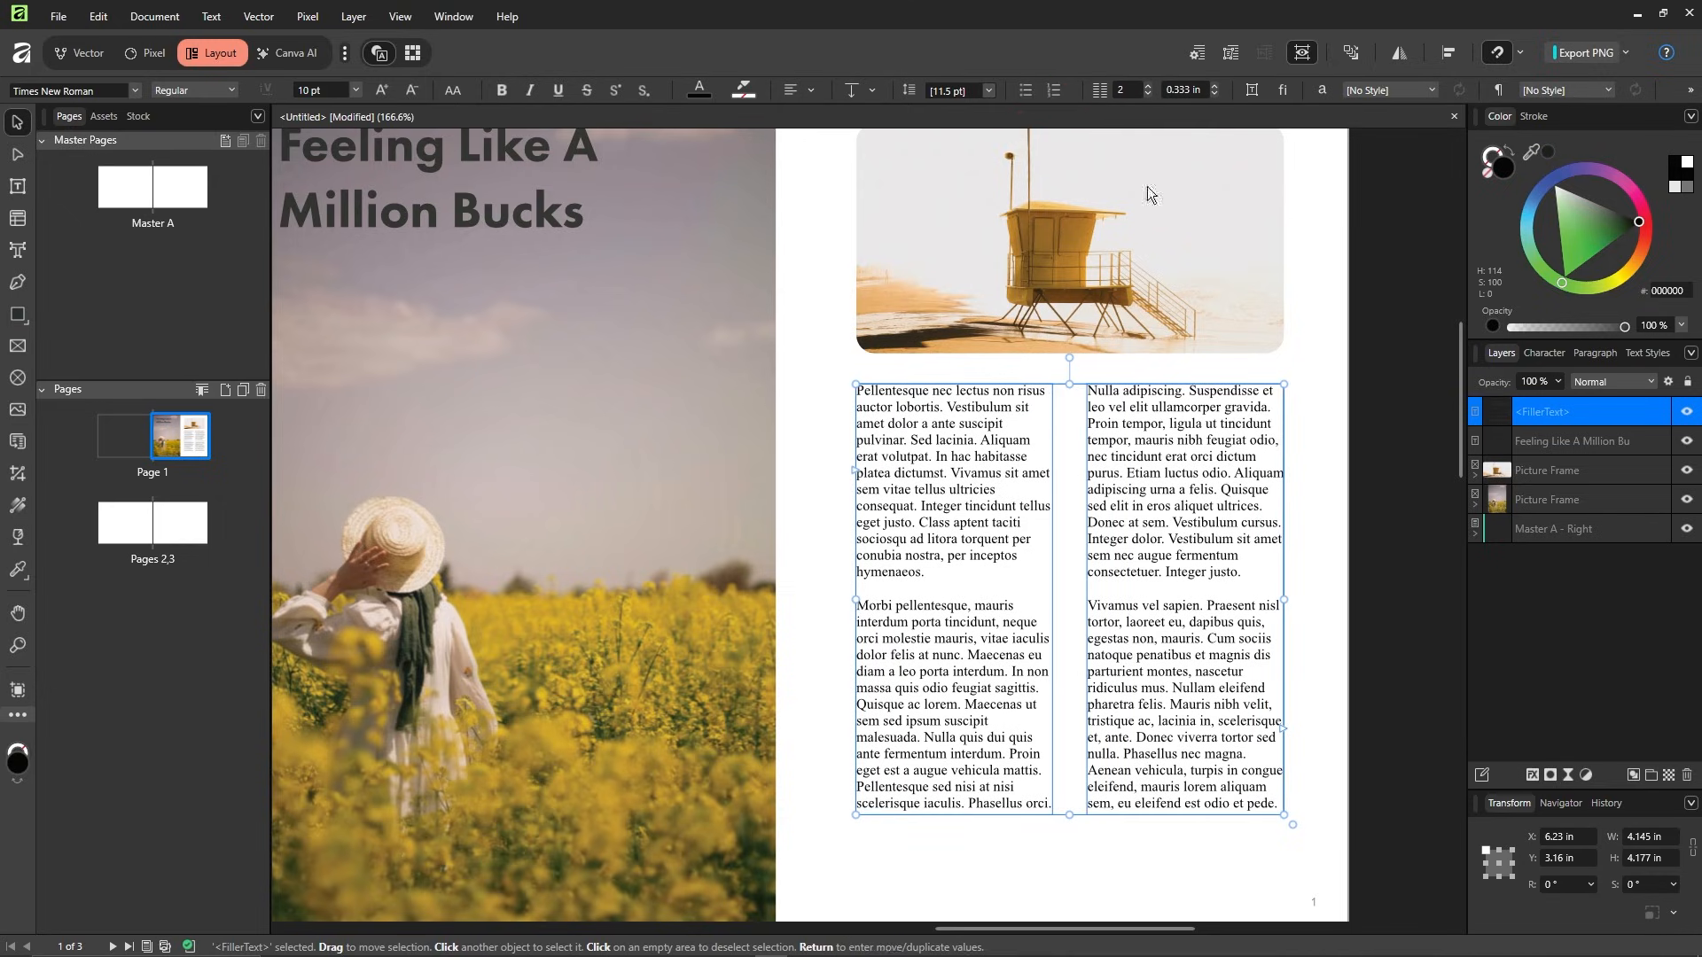
click(1186, 89)
text(1)
click(1356, 199)
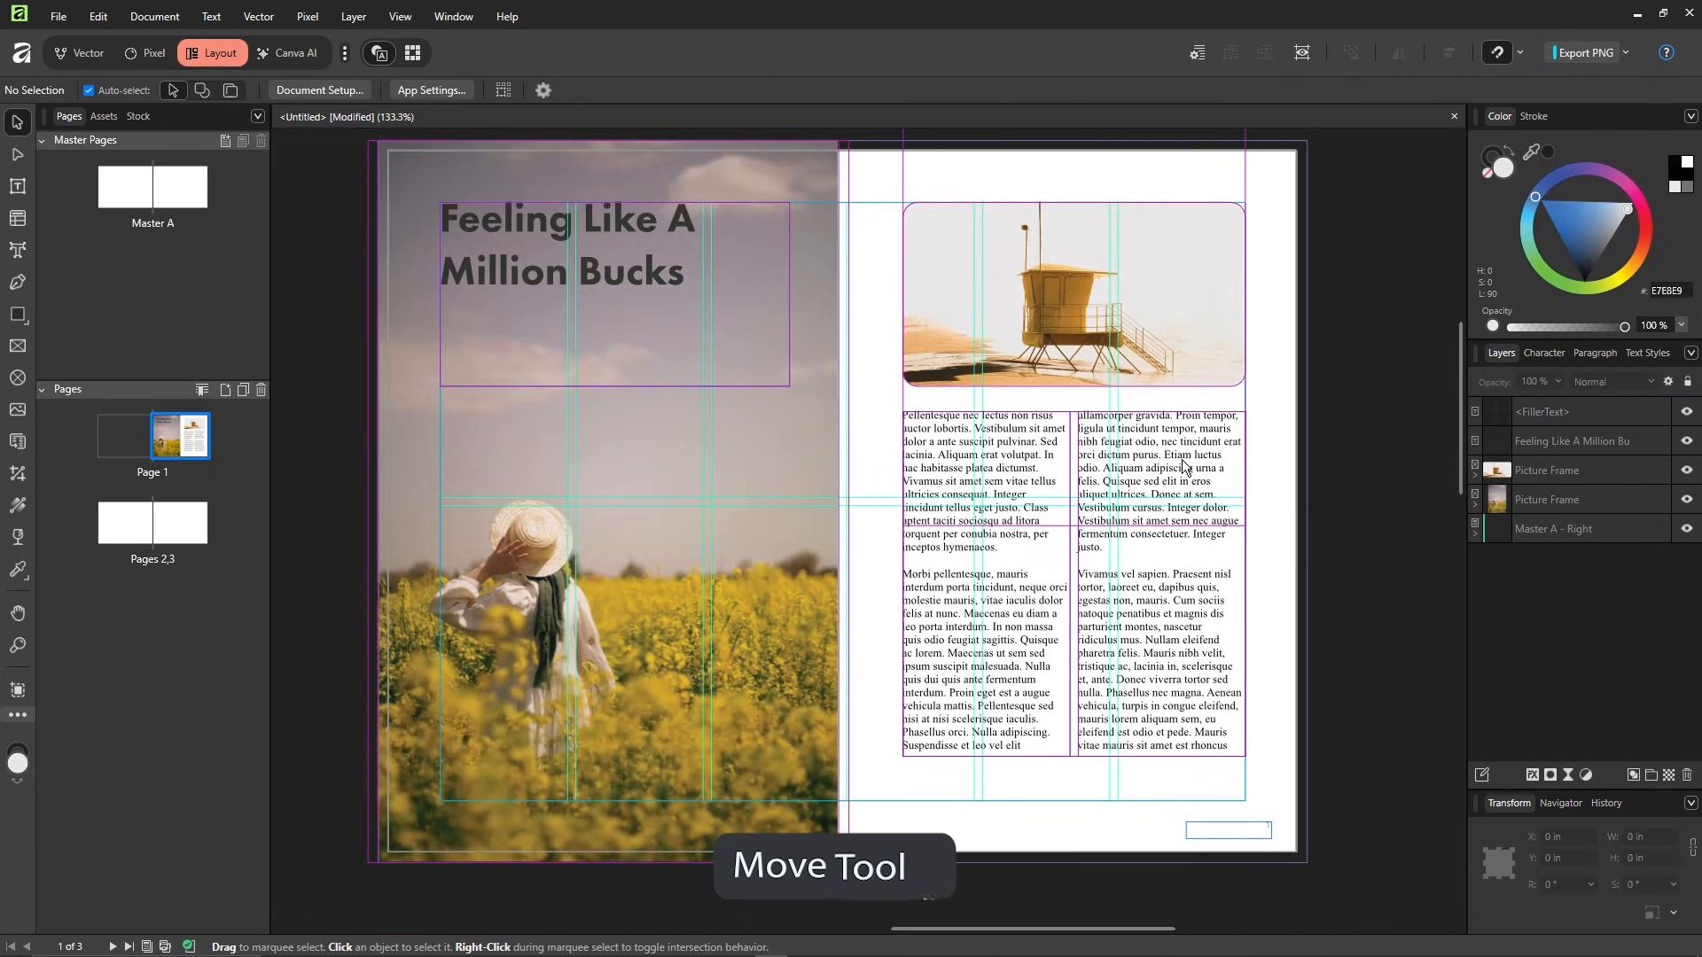
- Move the two-column body text frame straight down a little to leave a gap below the lifeguard tower photo
click(1183, 466)
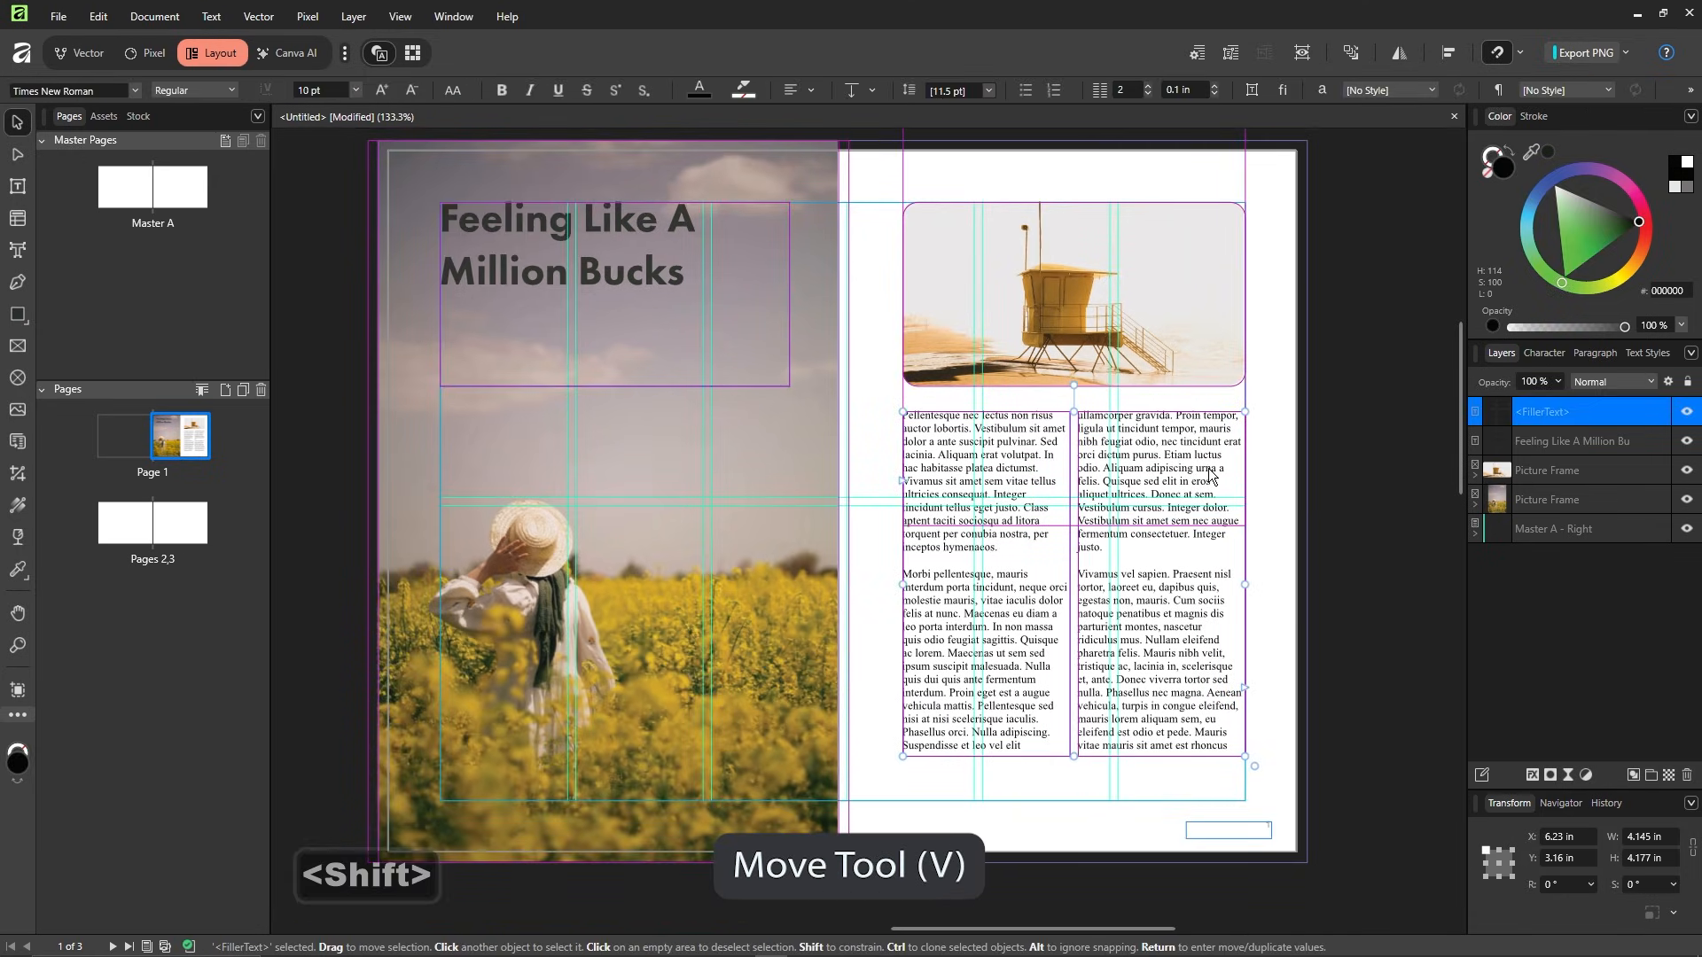
drag(1213, 474, 1214, 497)
click(1305, 443)
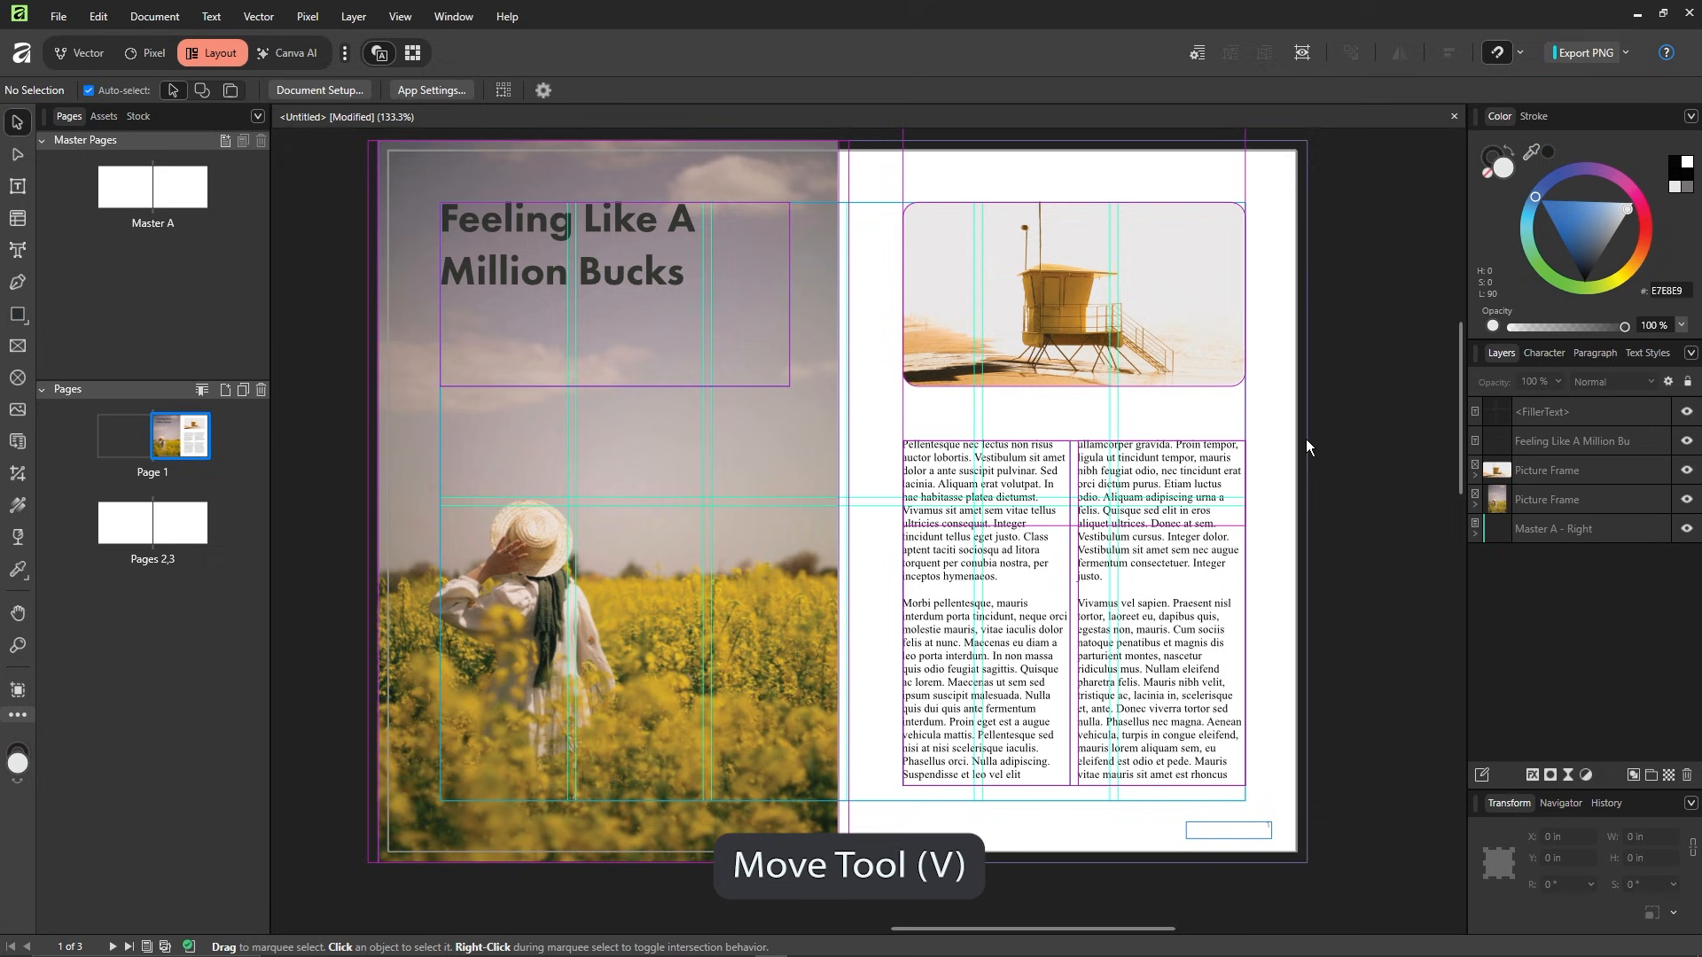
scroll(1211, 418, up, 2)
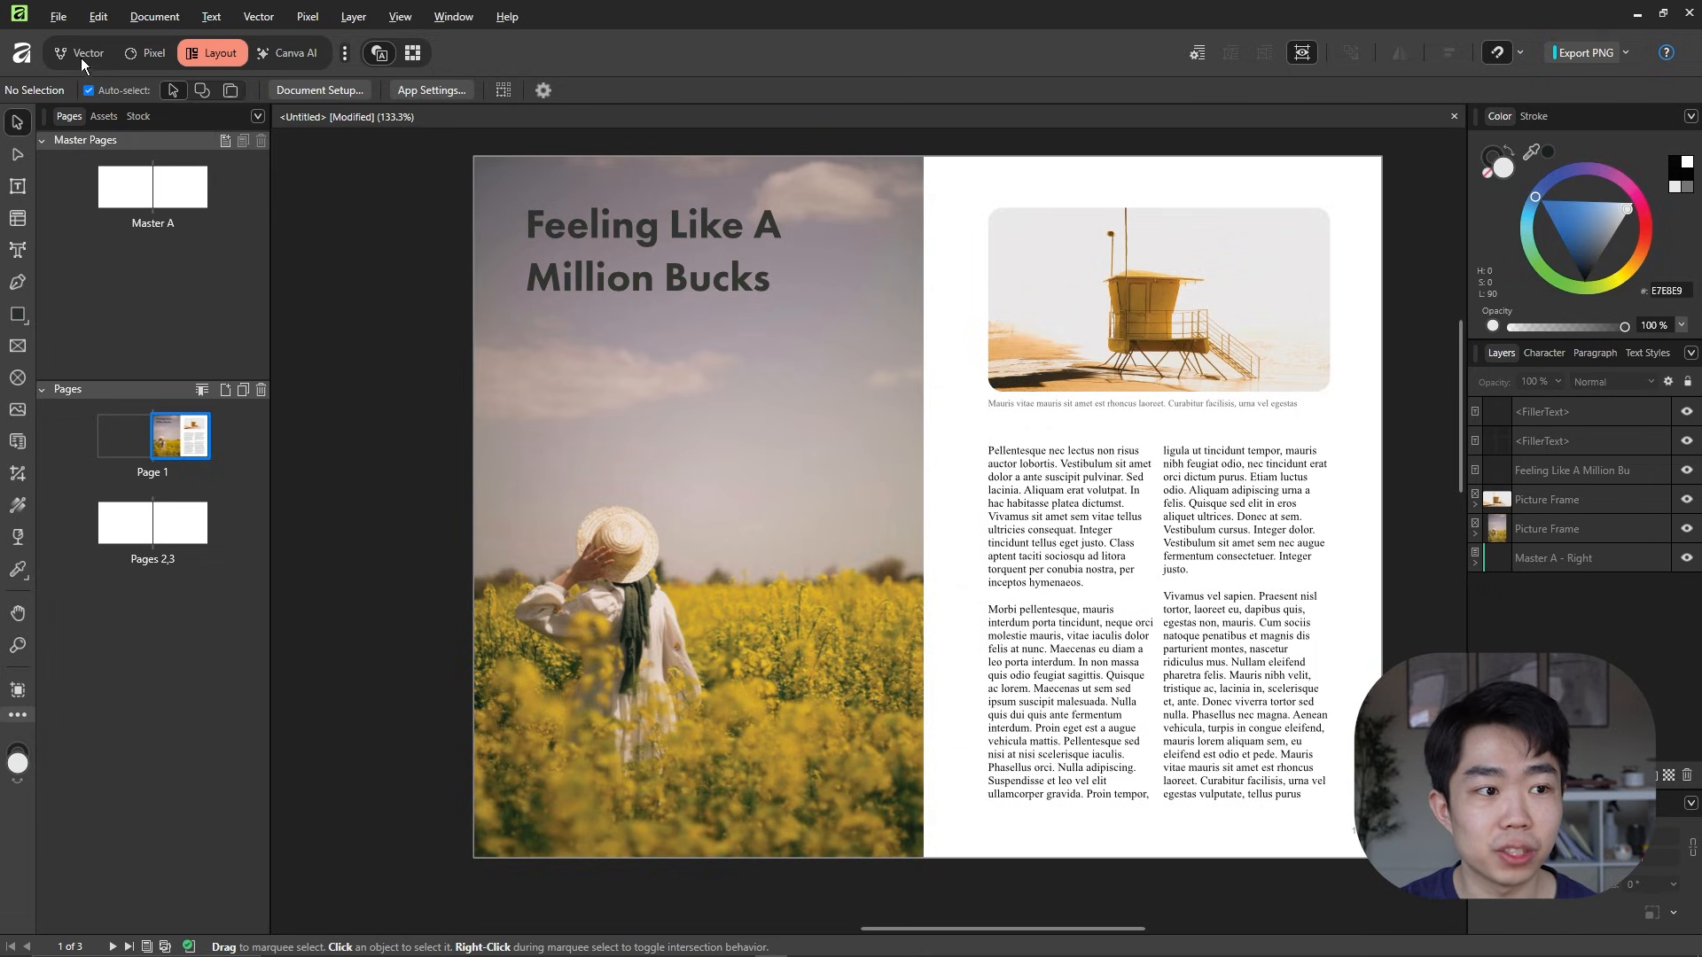
- Open the export settings for the document and choose the PDF (for print) preset
click(59, 17)
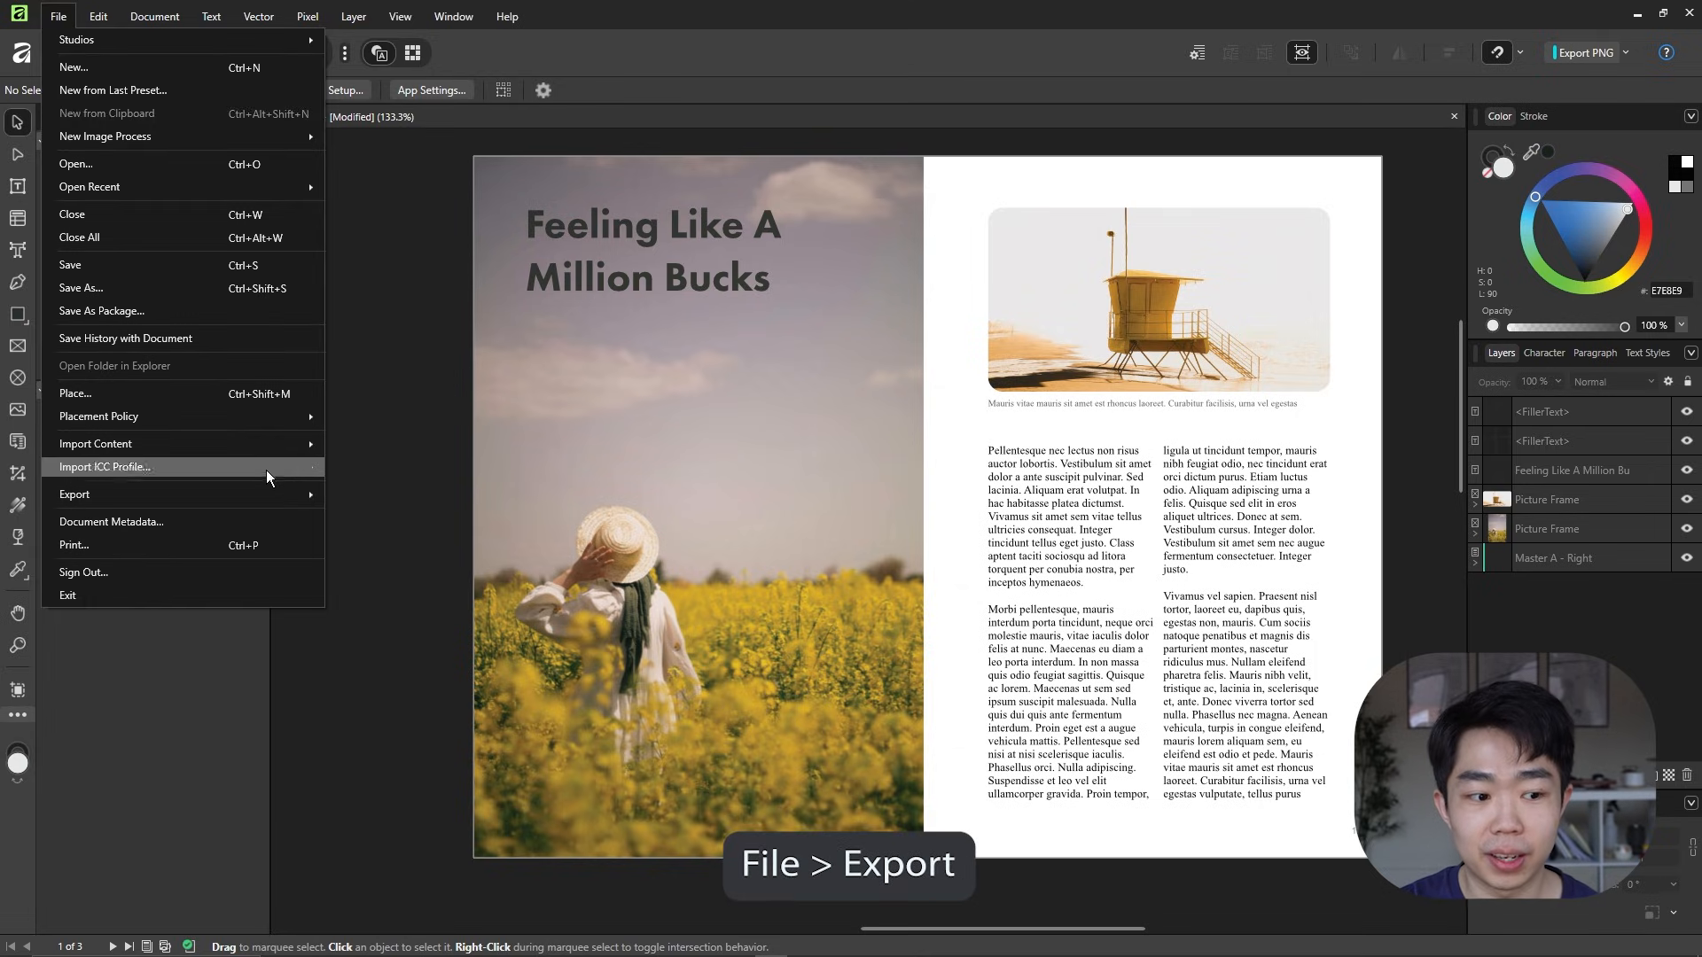
mouse_move(258, 494)
click(348, 495)
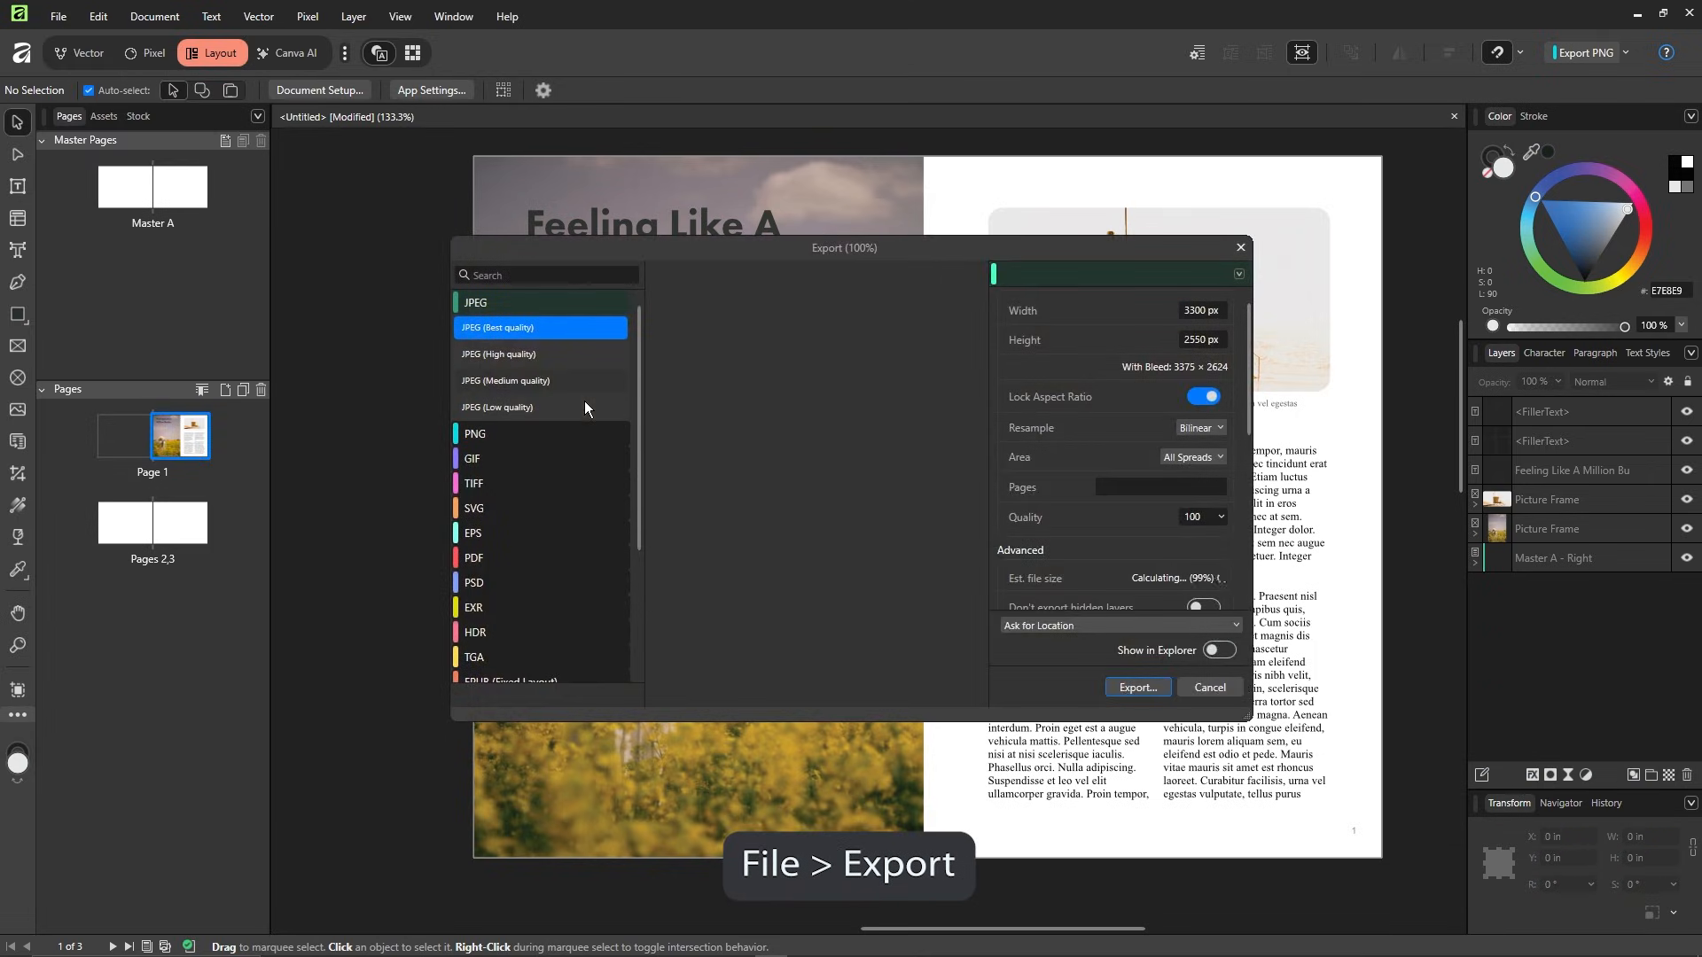
drag(856, 248, 904, 243)
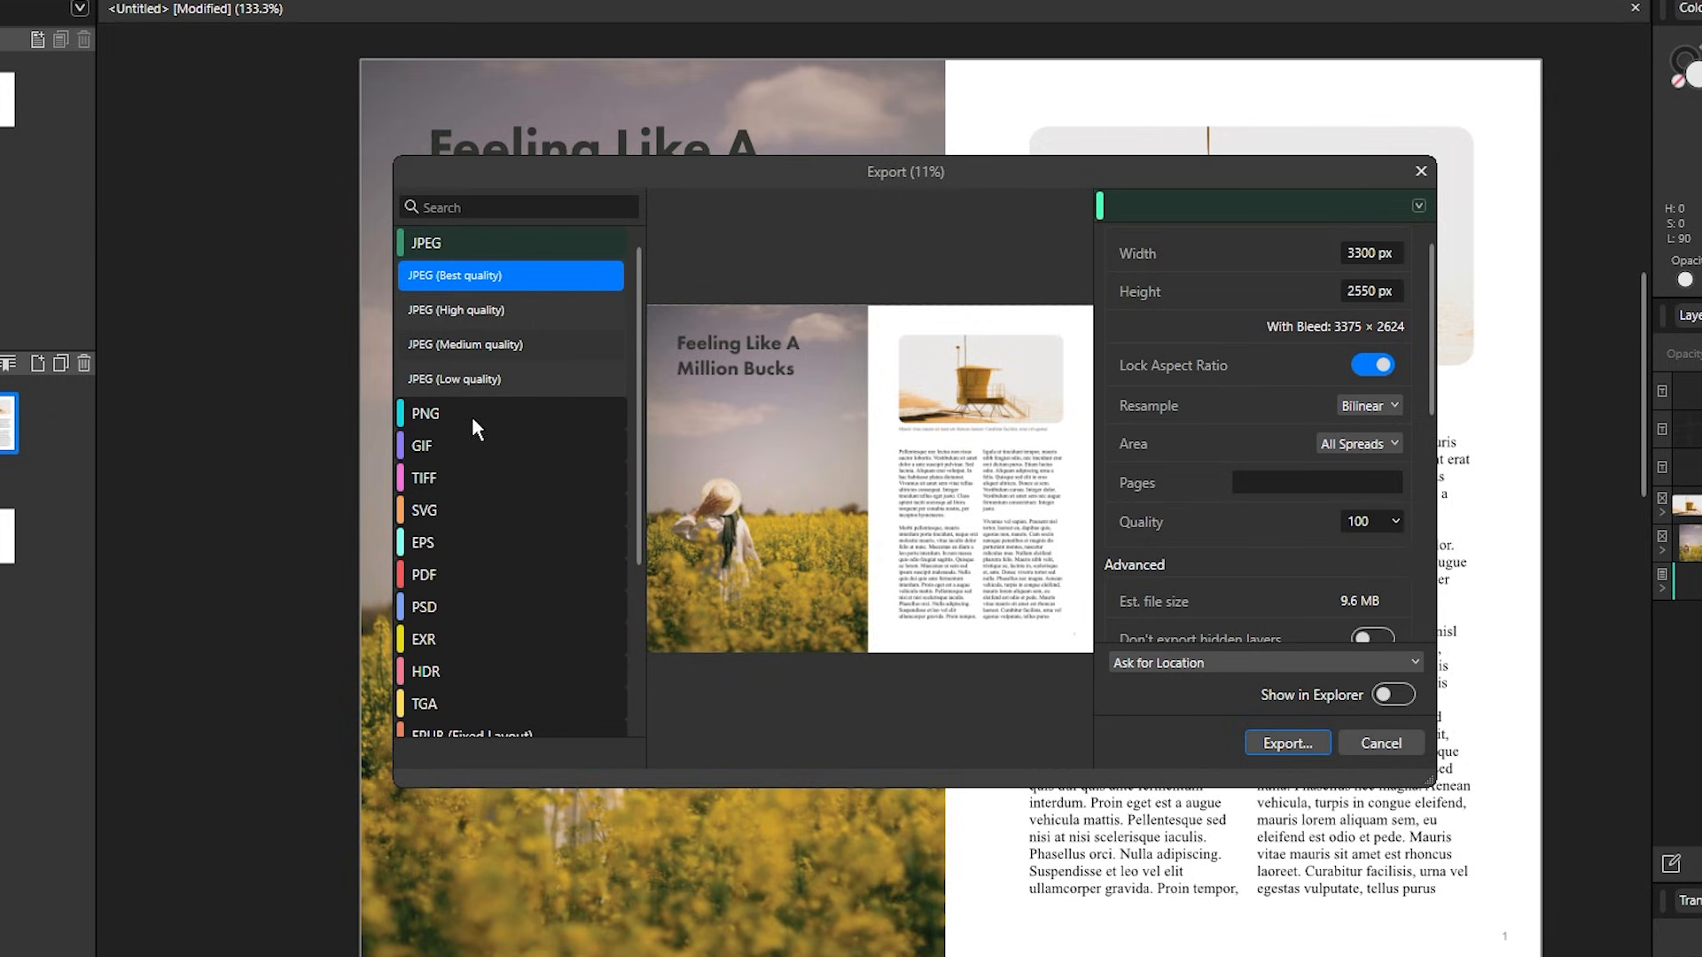
scroll(468, 532, down, 2)
click(468, 514)
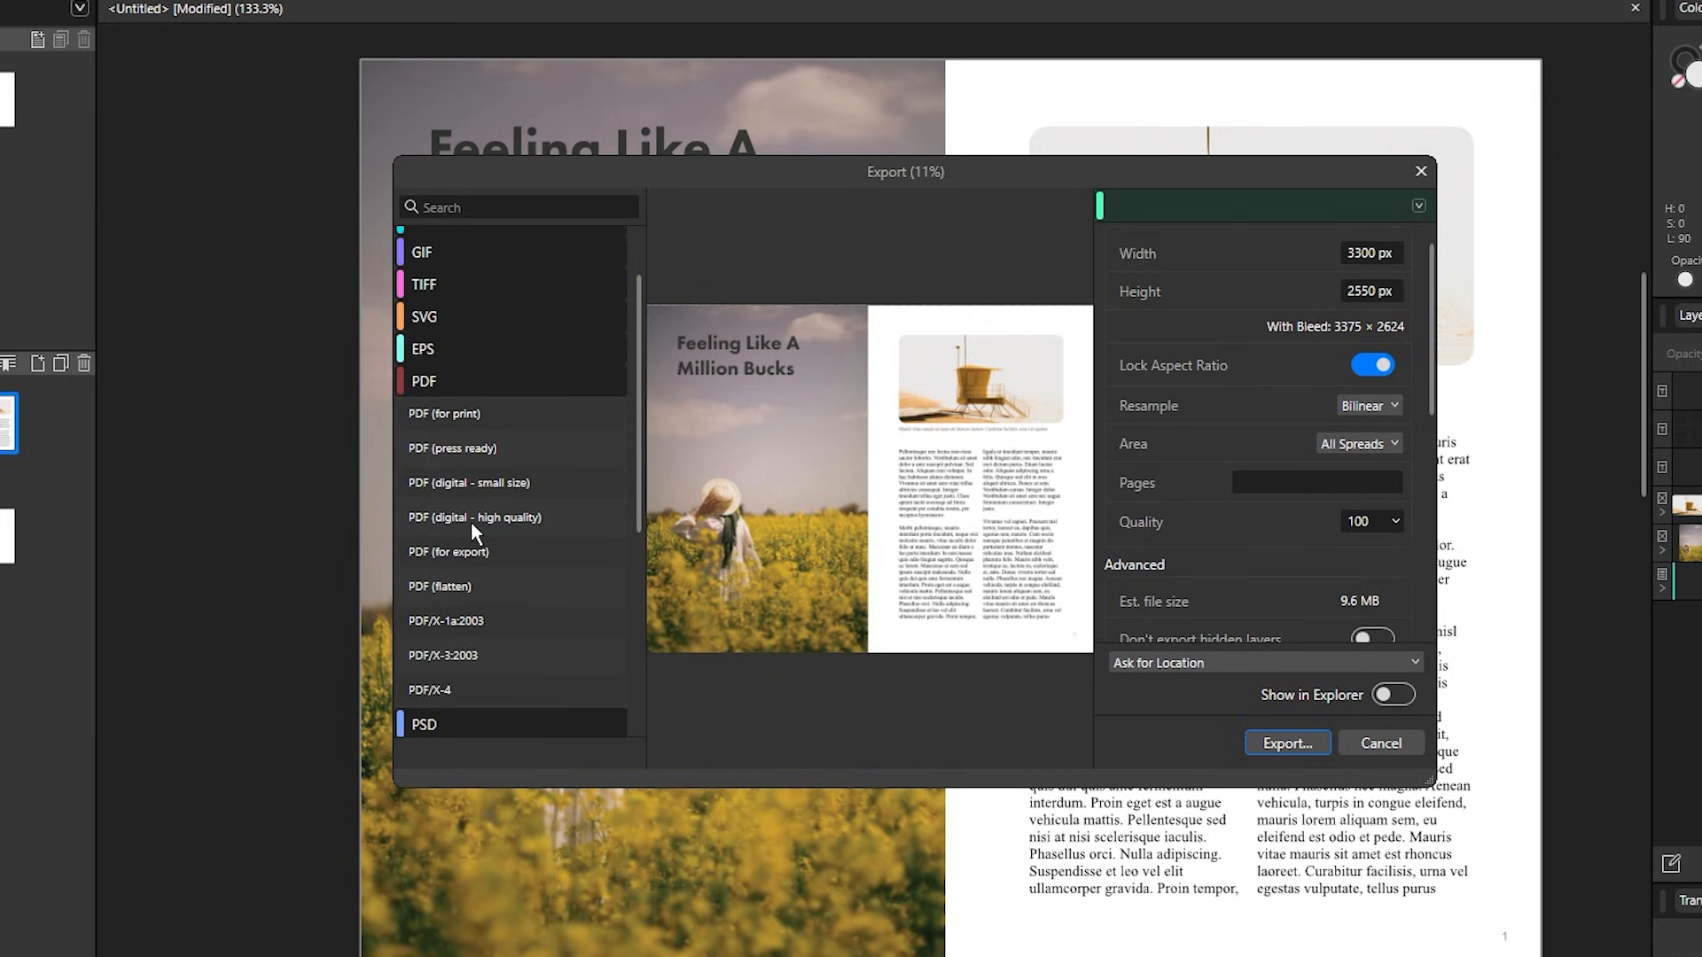
click(524, 414)
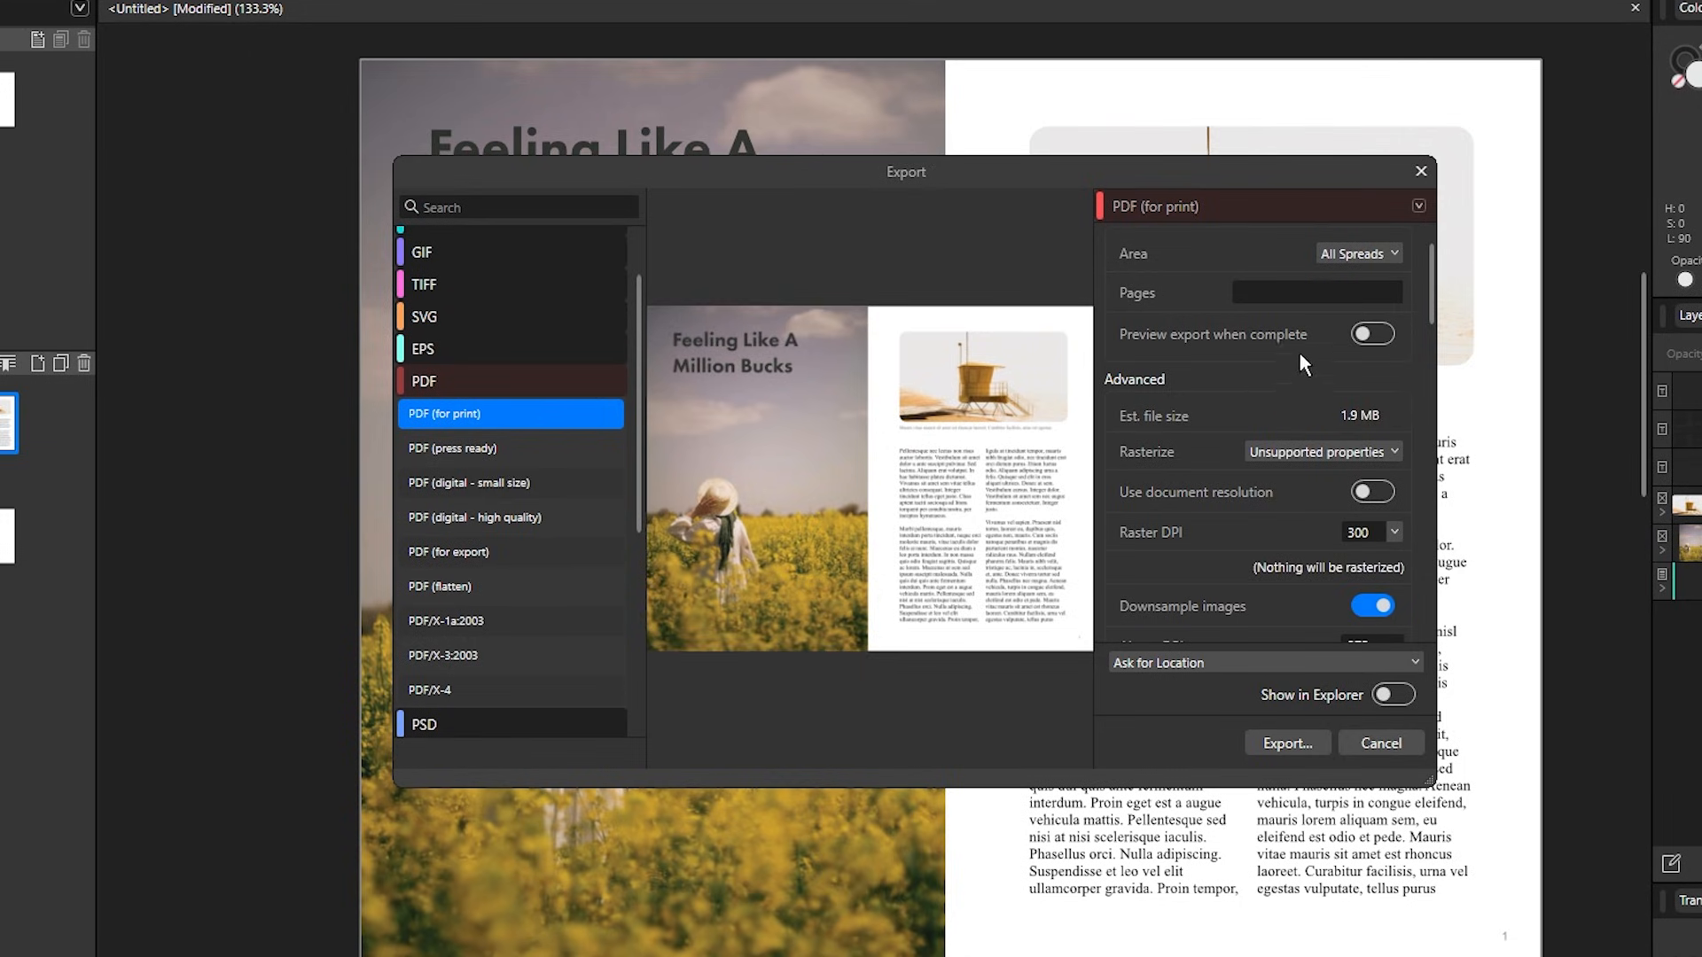
- Review the PDF output, font and password options and start exporting the document to a PDF file
scroll(1299, 353, down, 2)
scroll(1236, 376, down, 10)
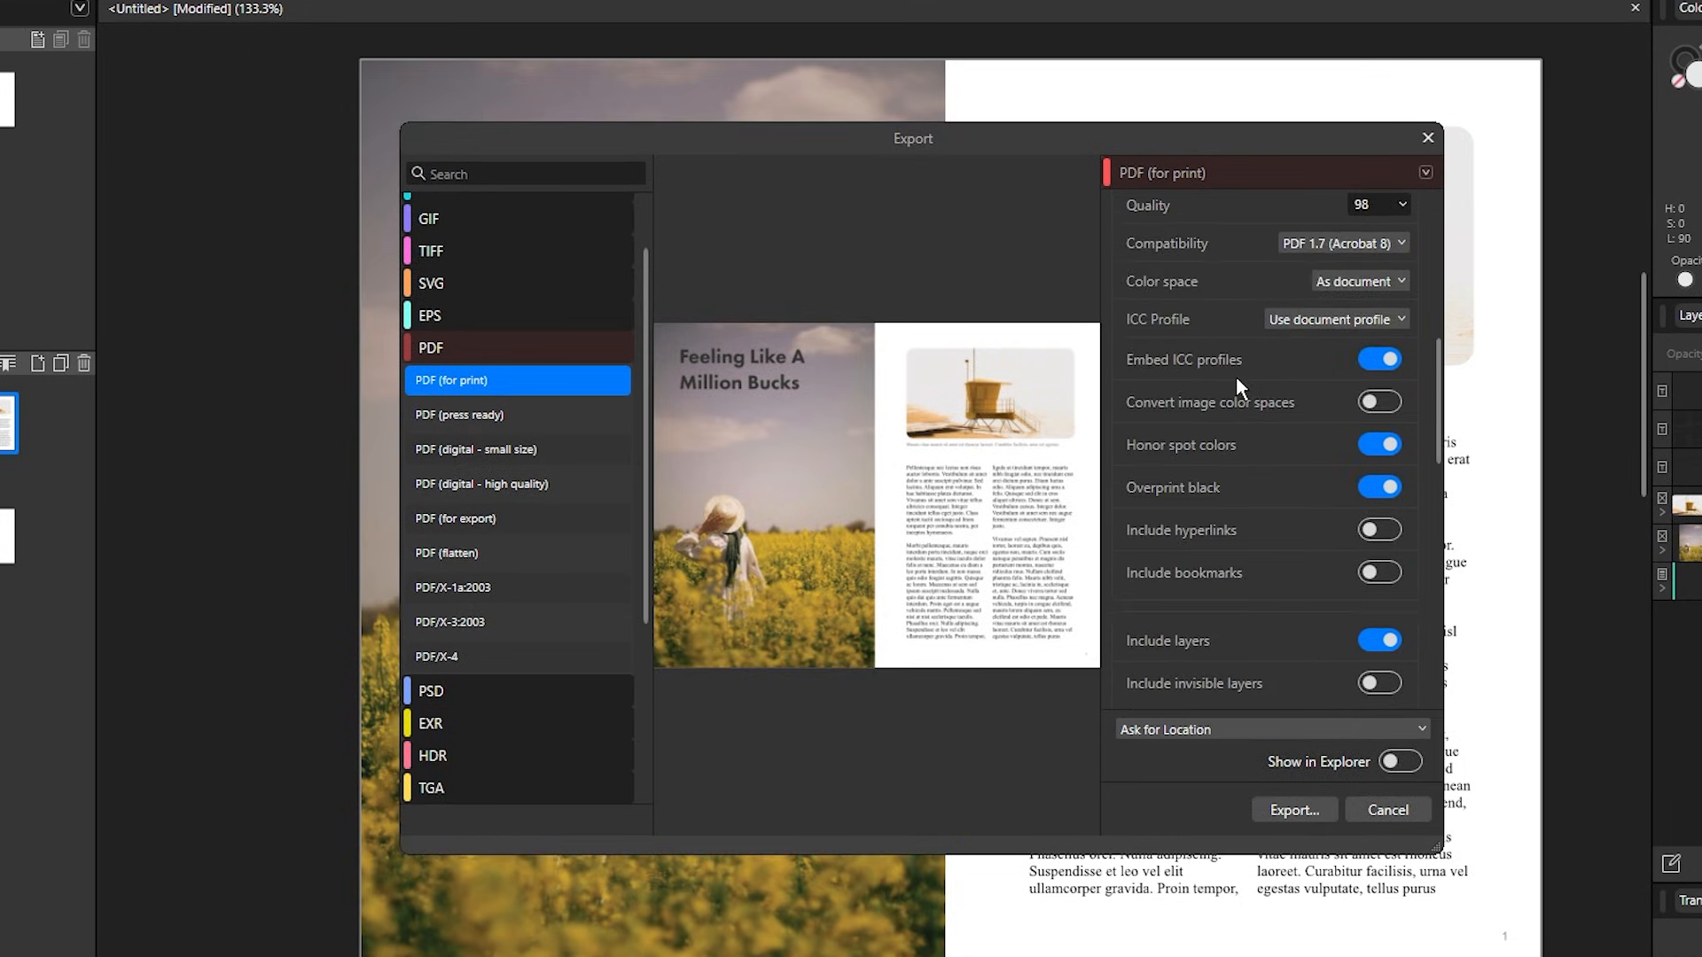
scroll(1229, 479, down, 5)
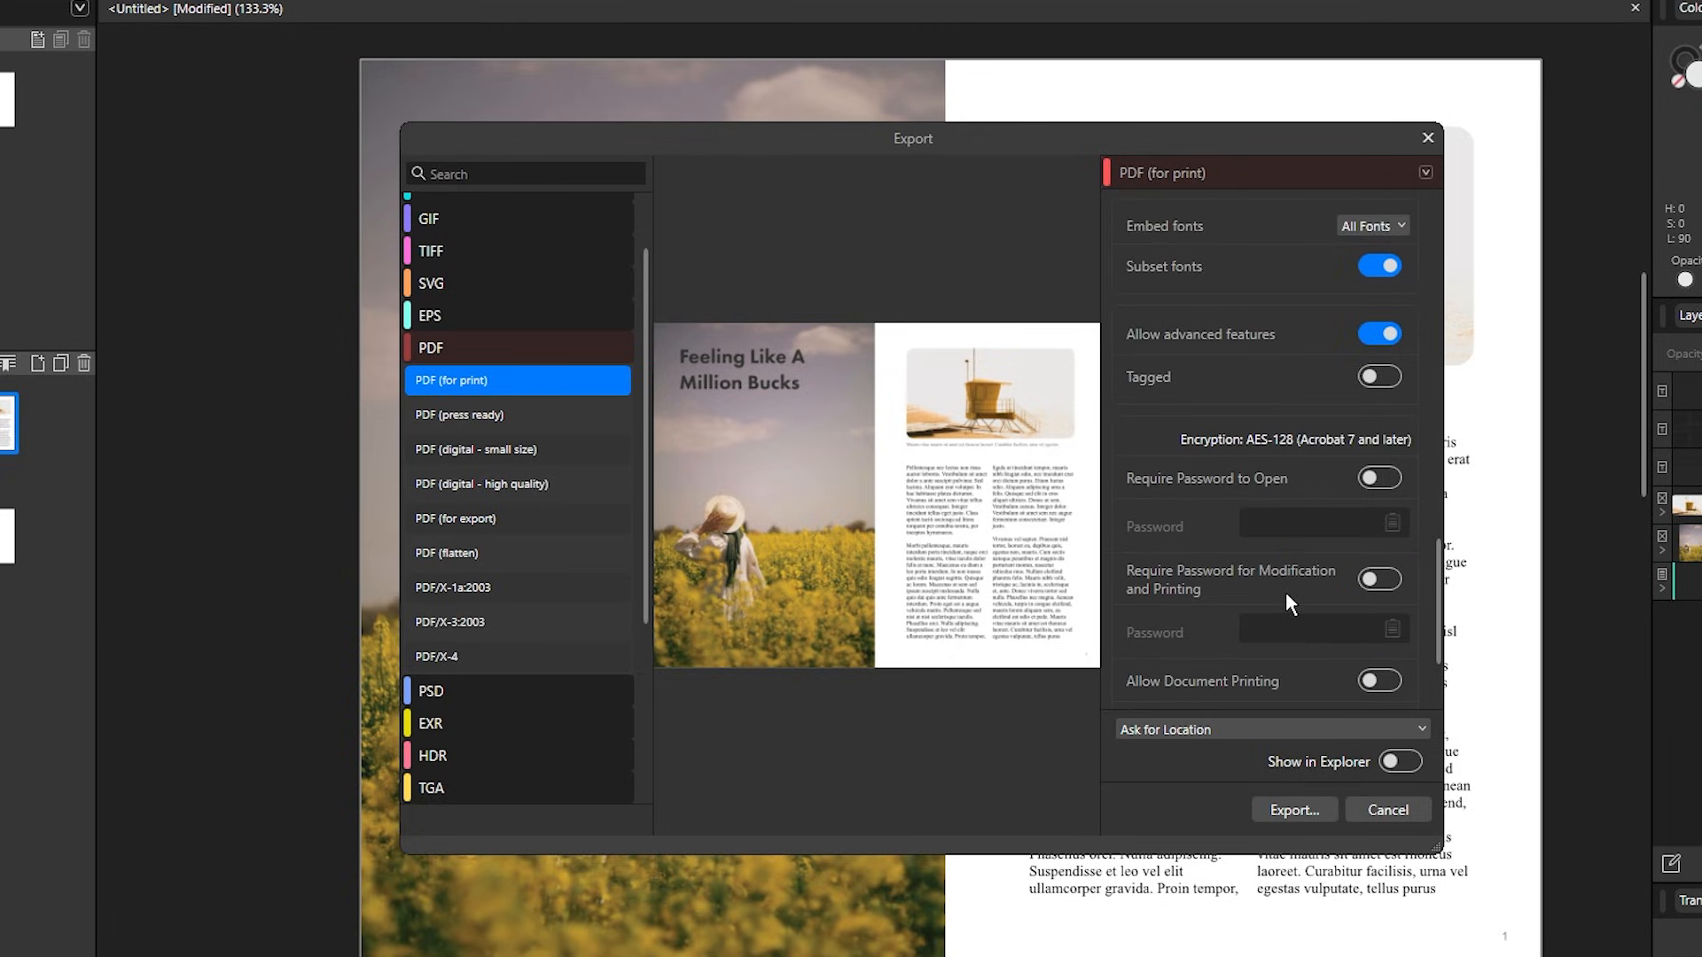
click(1294, 810)
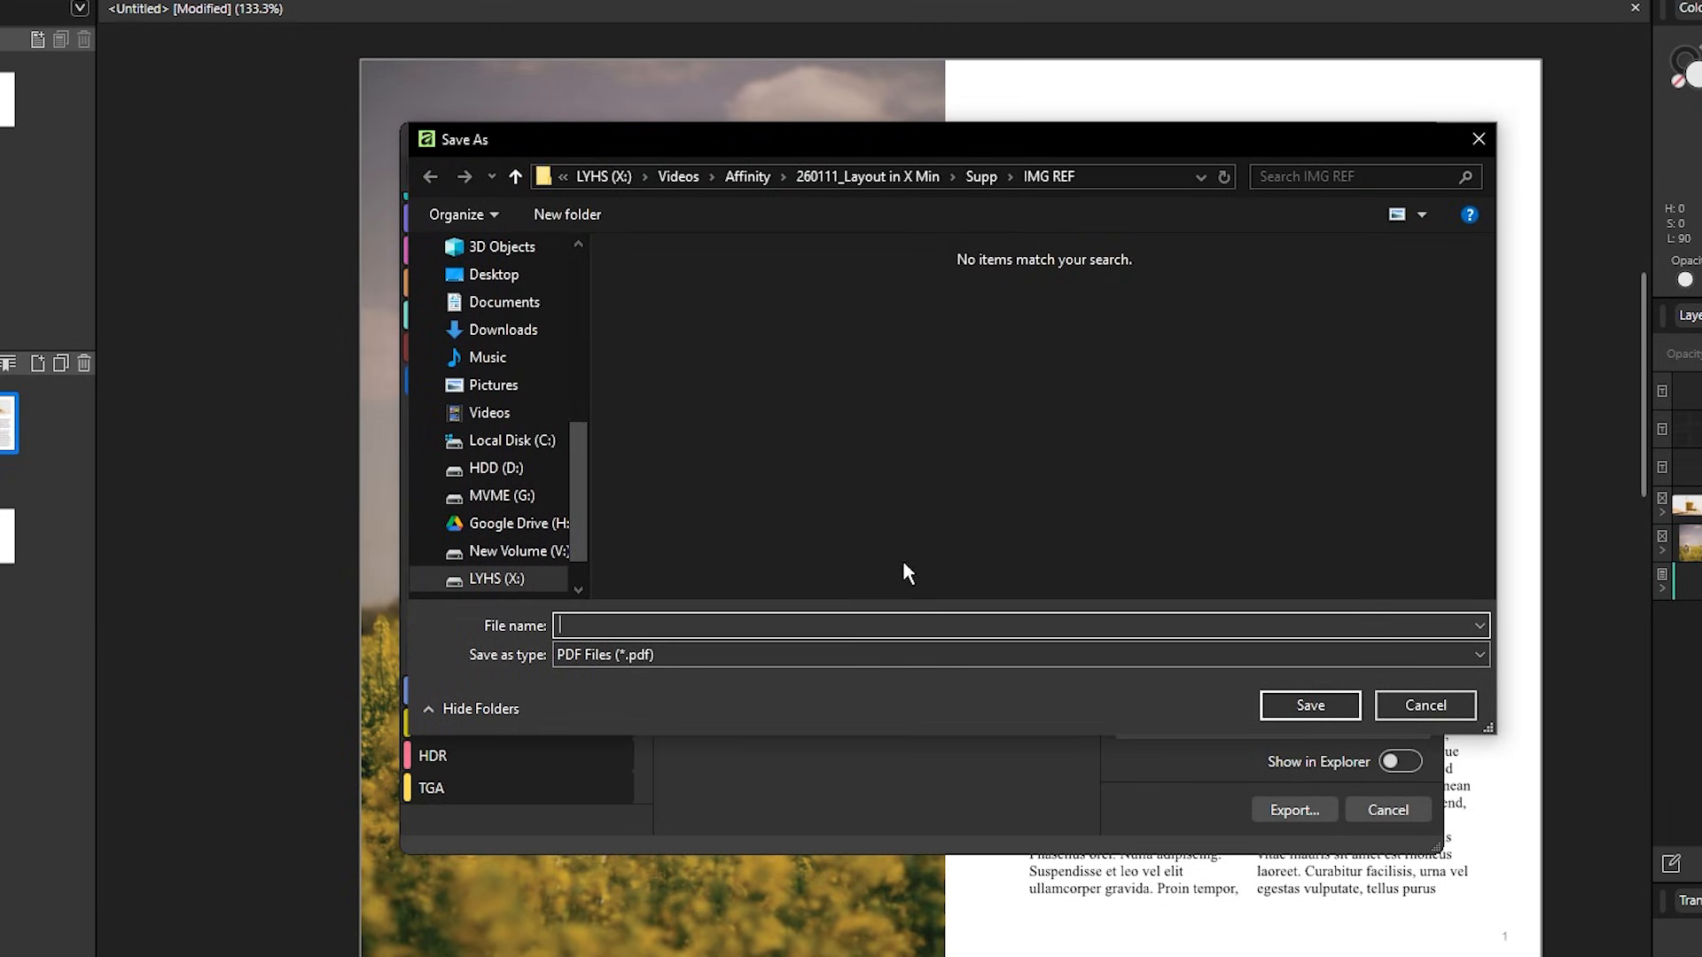
- Switch to the browser showing the exported Actual.pdf and minimize the folder window to view the spread
key(alt+Tab)
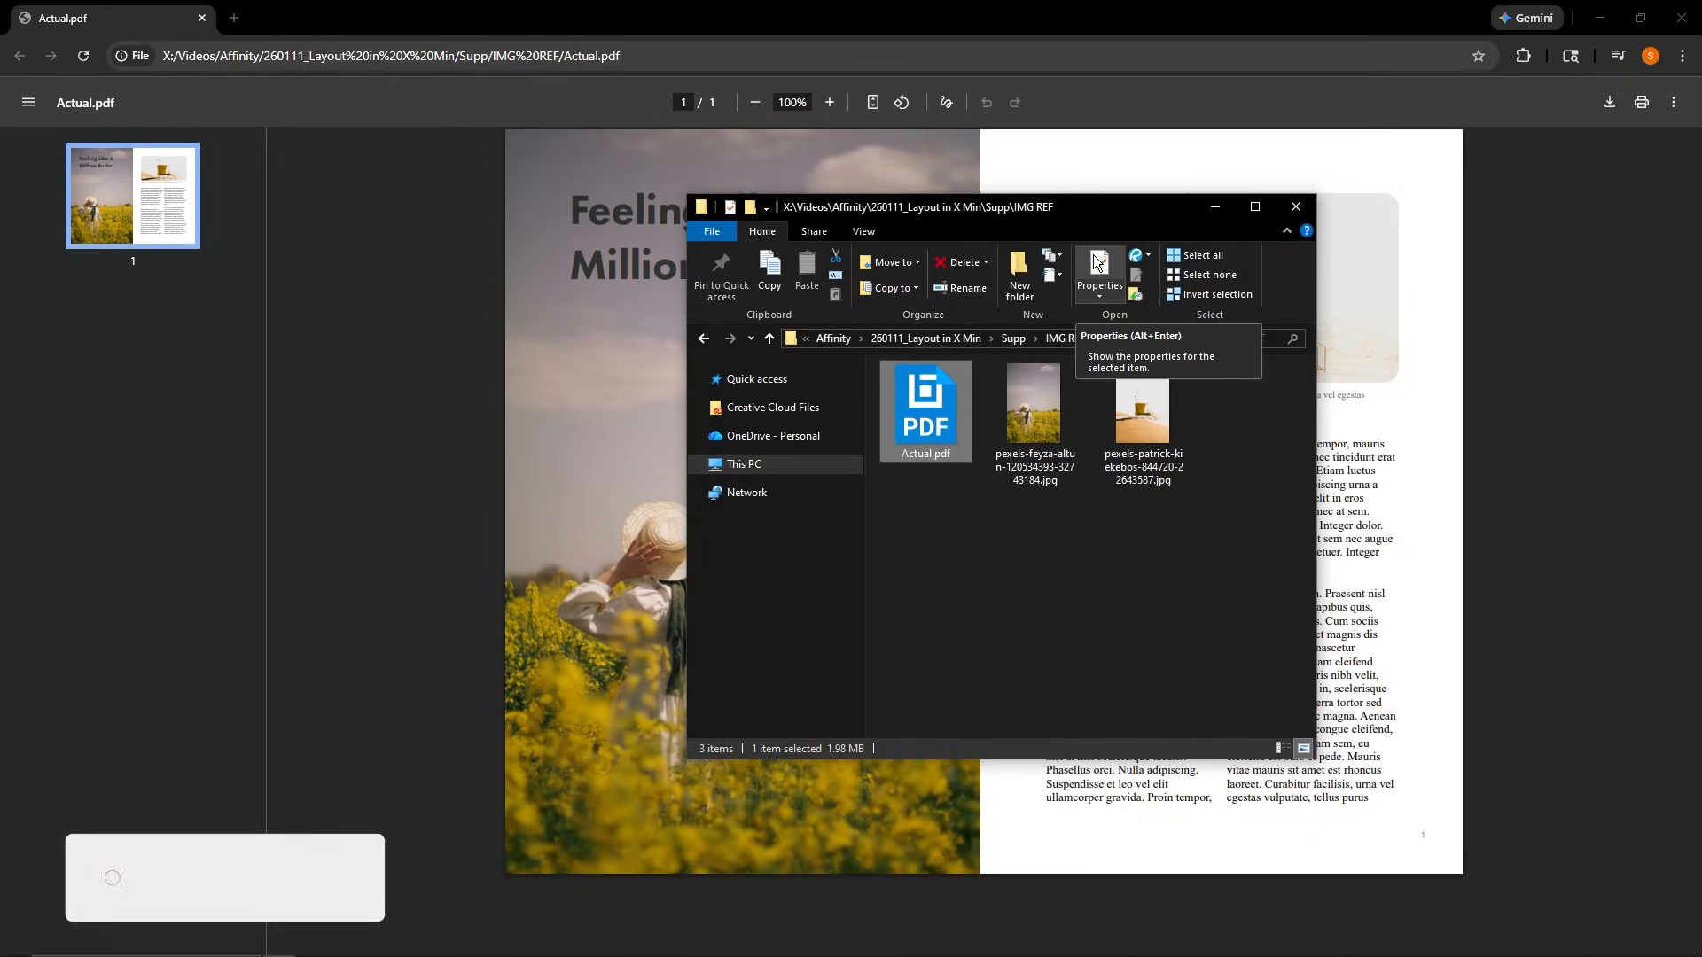
click(1215, 206)
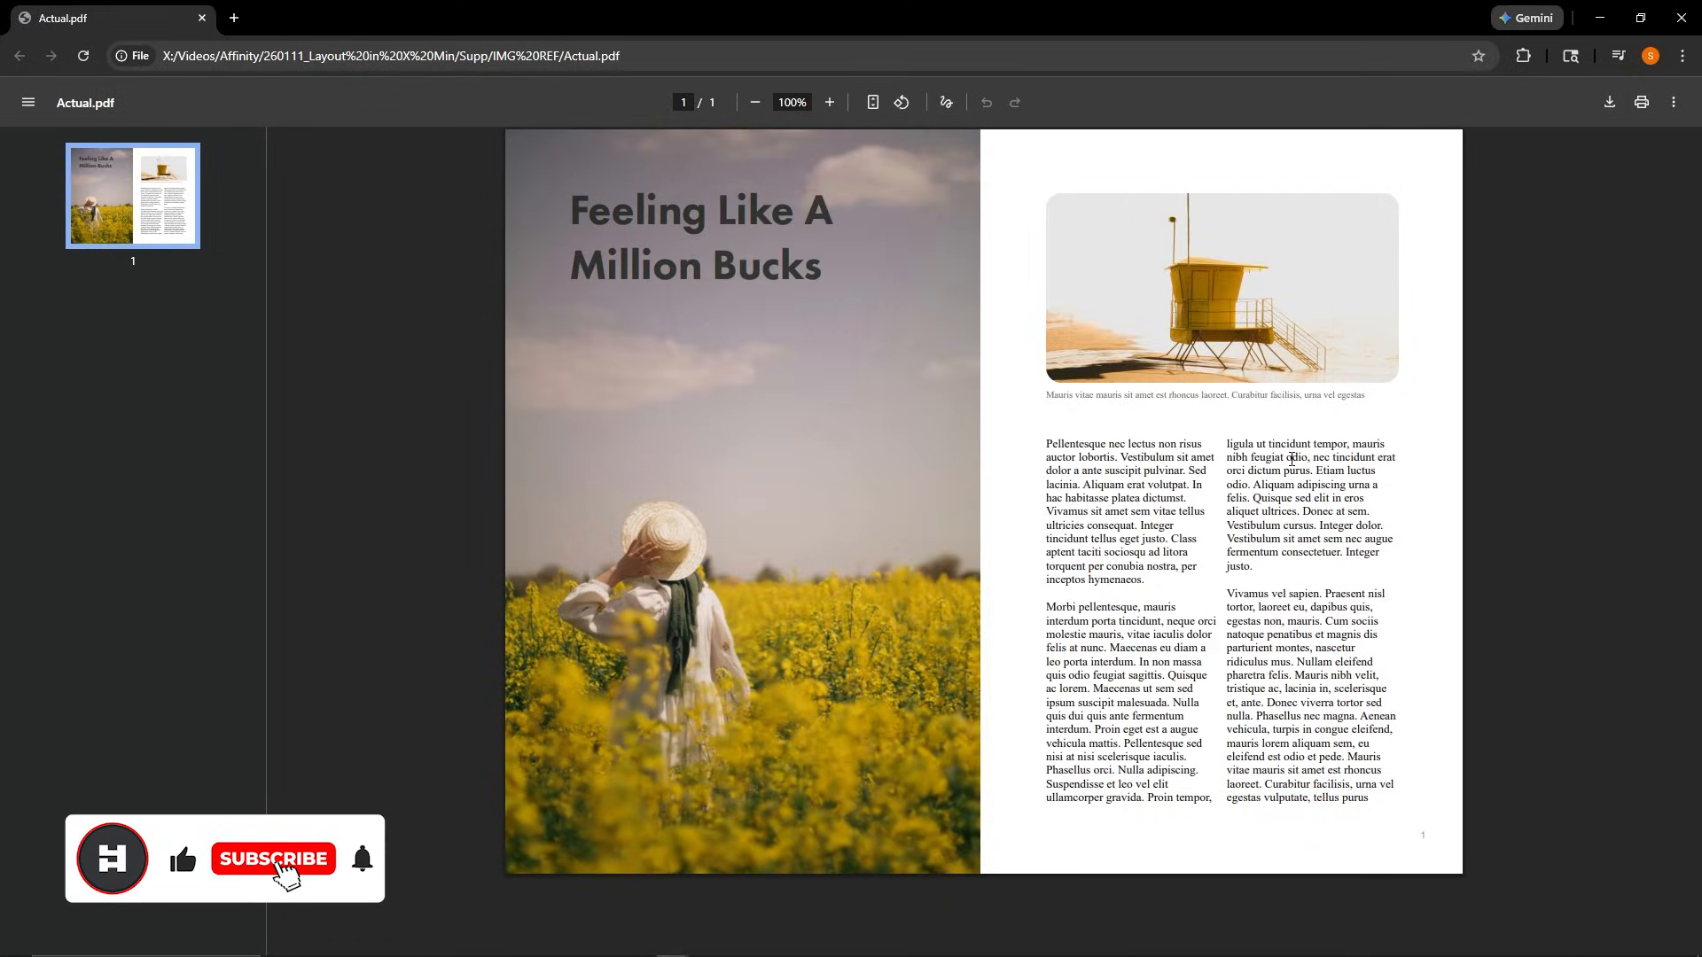